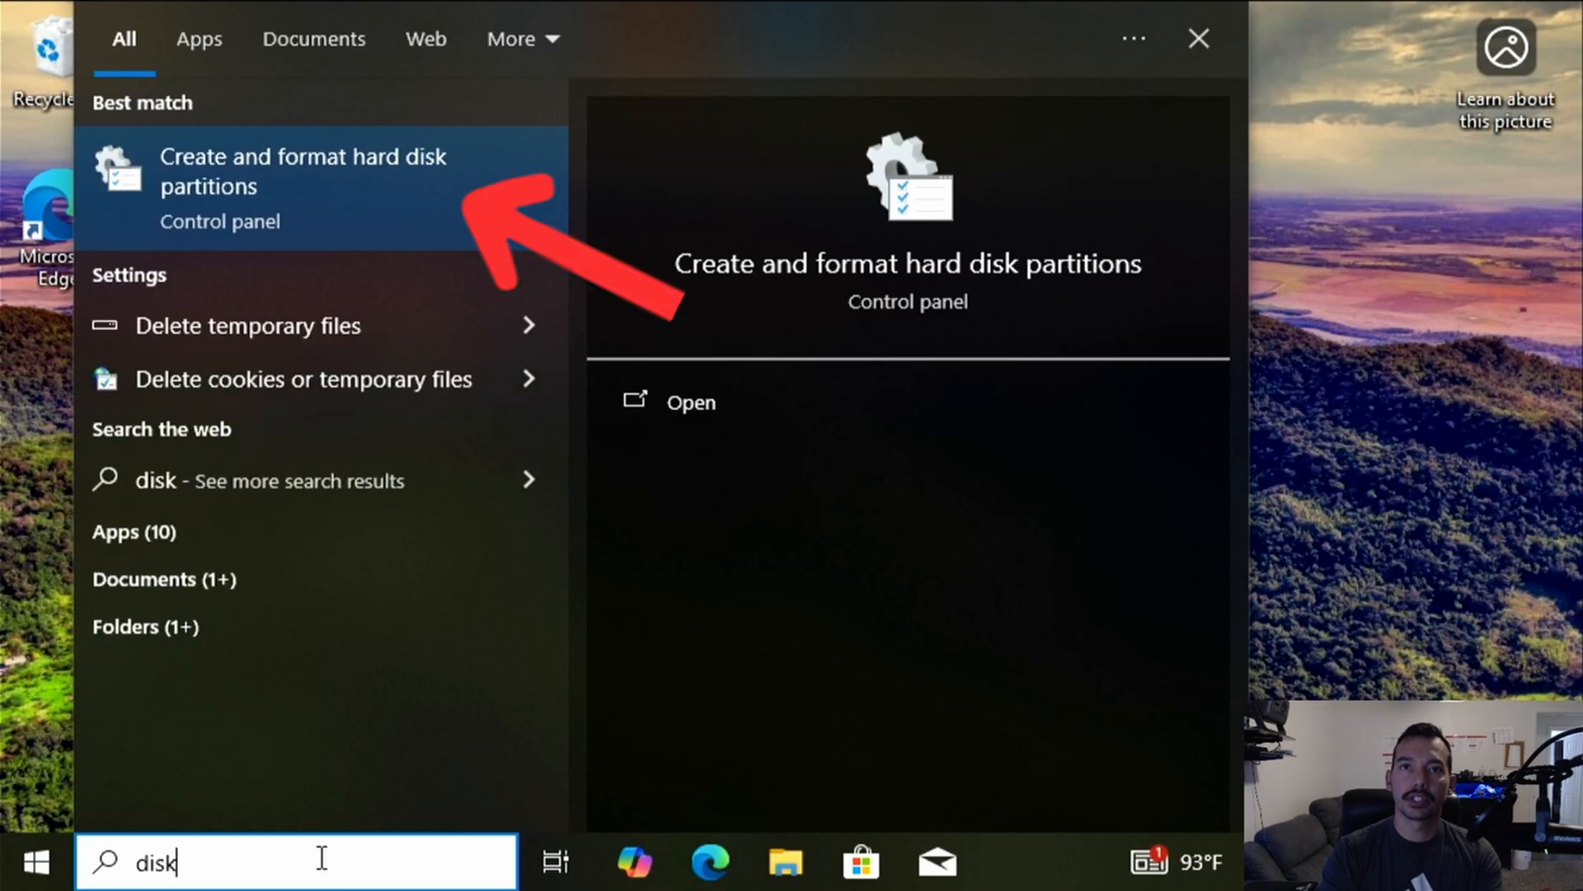
- Search Windows for "crea" and open Create and format hard disk partitions
key("BackSpace")
key("BackSpace")
key("BackSpace")
key("BackSpace")
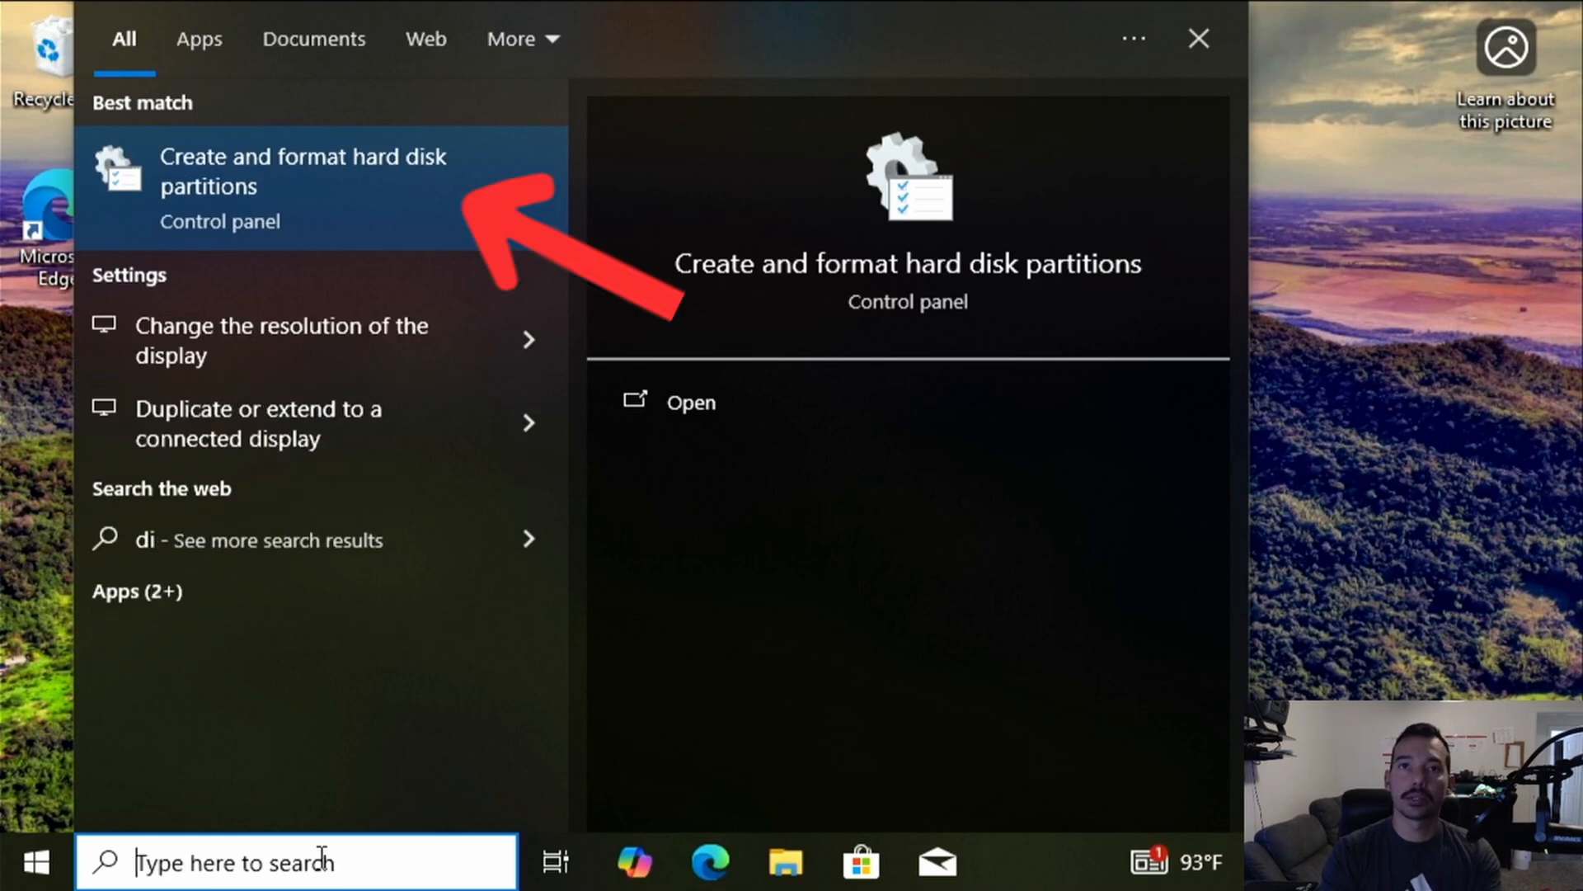
type("crea")
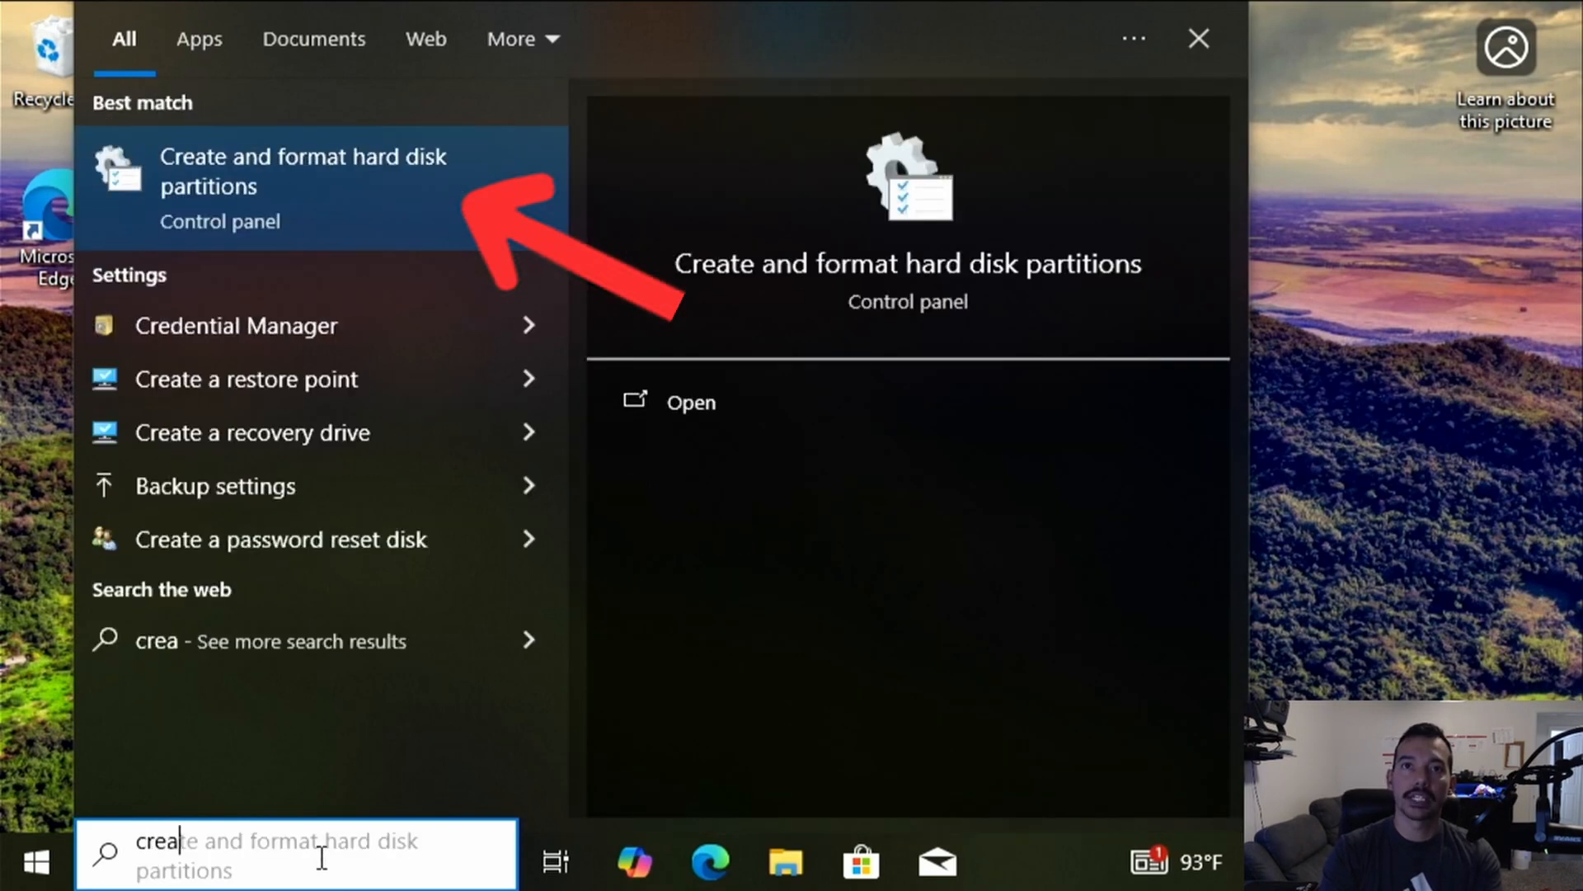
key("Return")
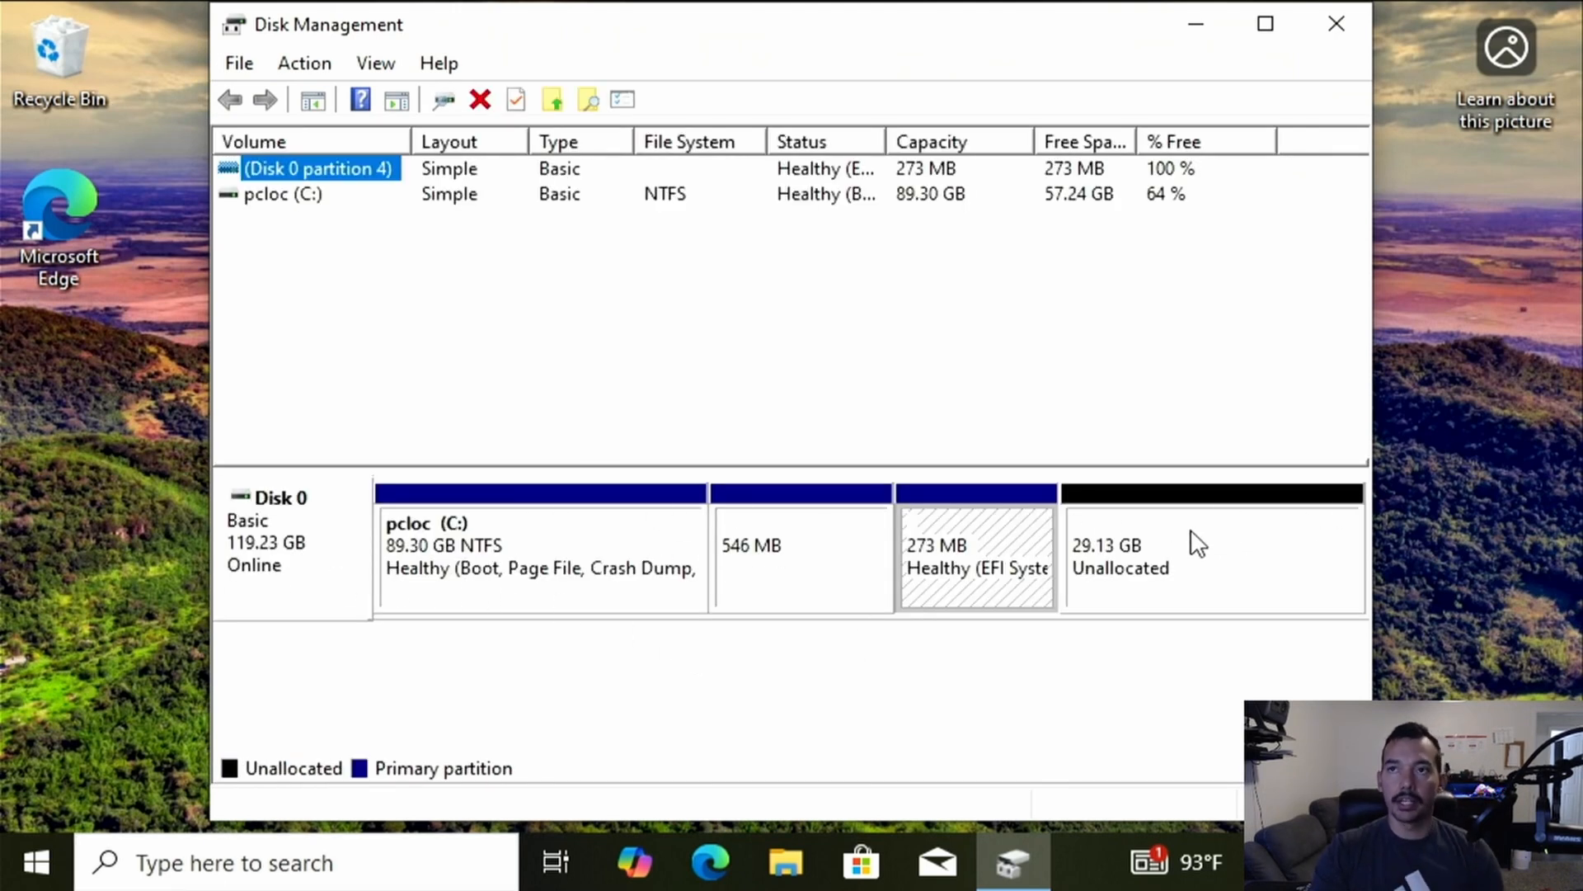
left_click(1181, 559)
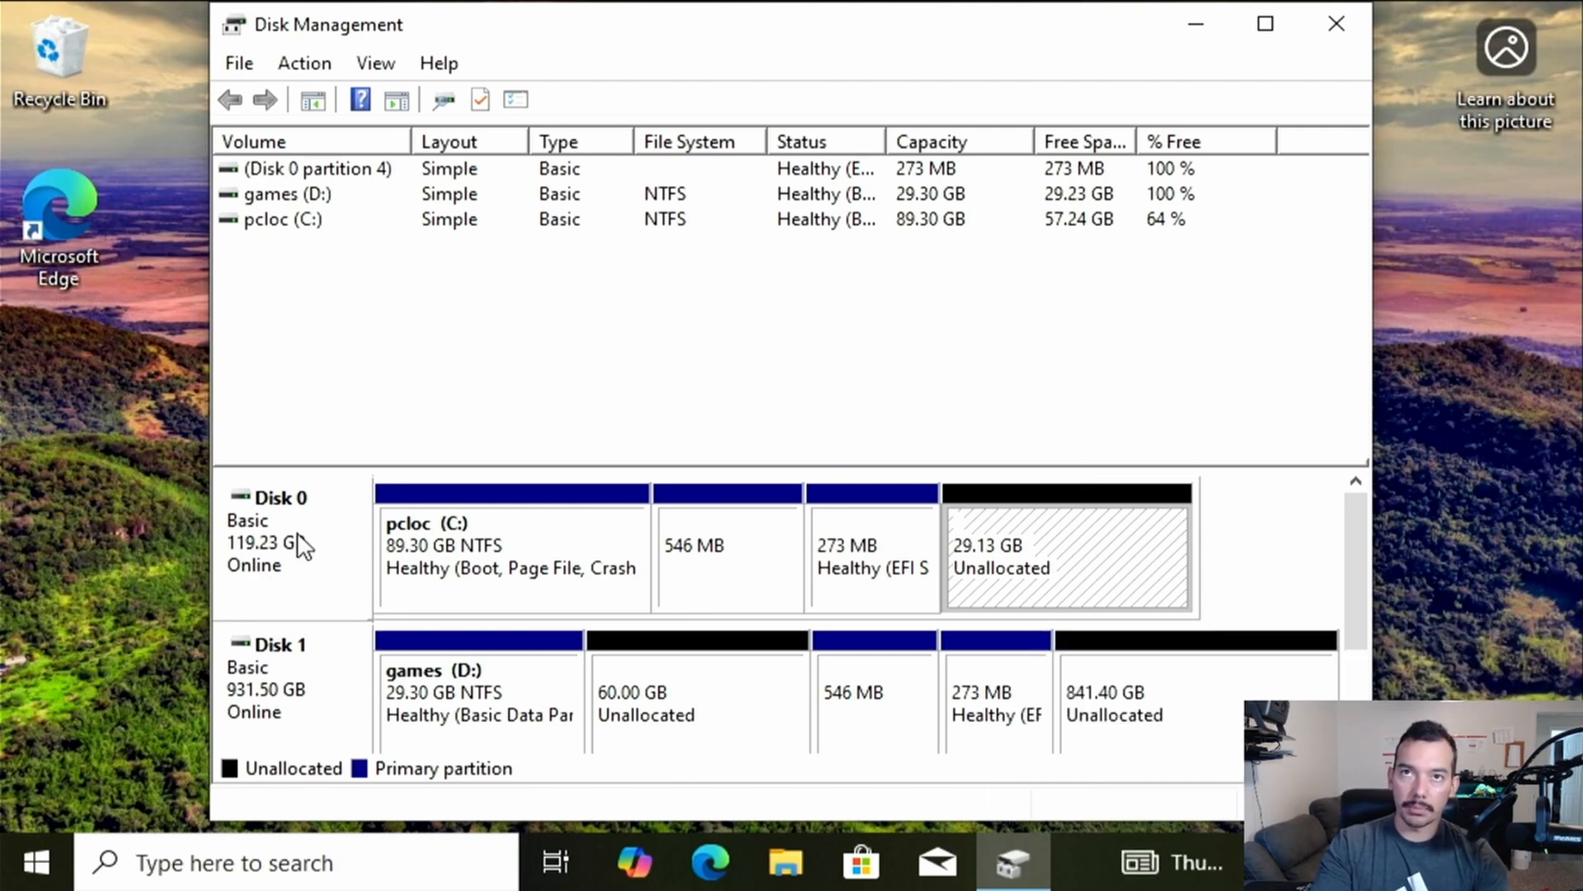
left_click(305, 693)
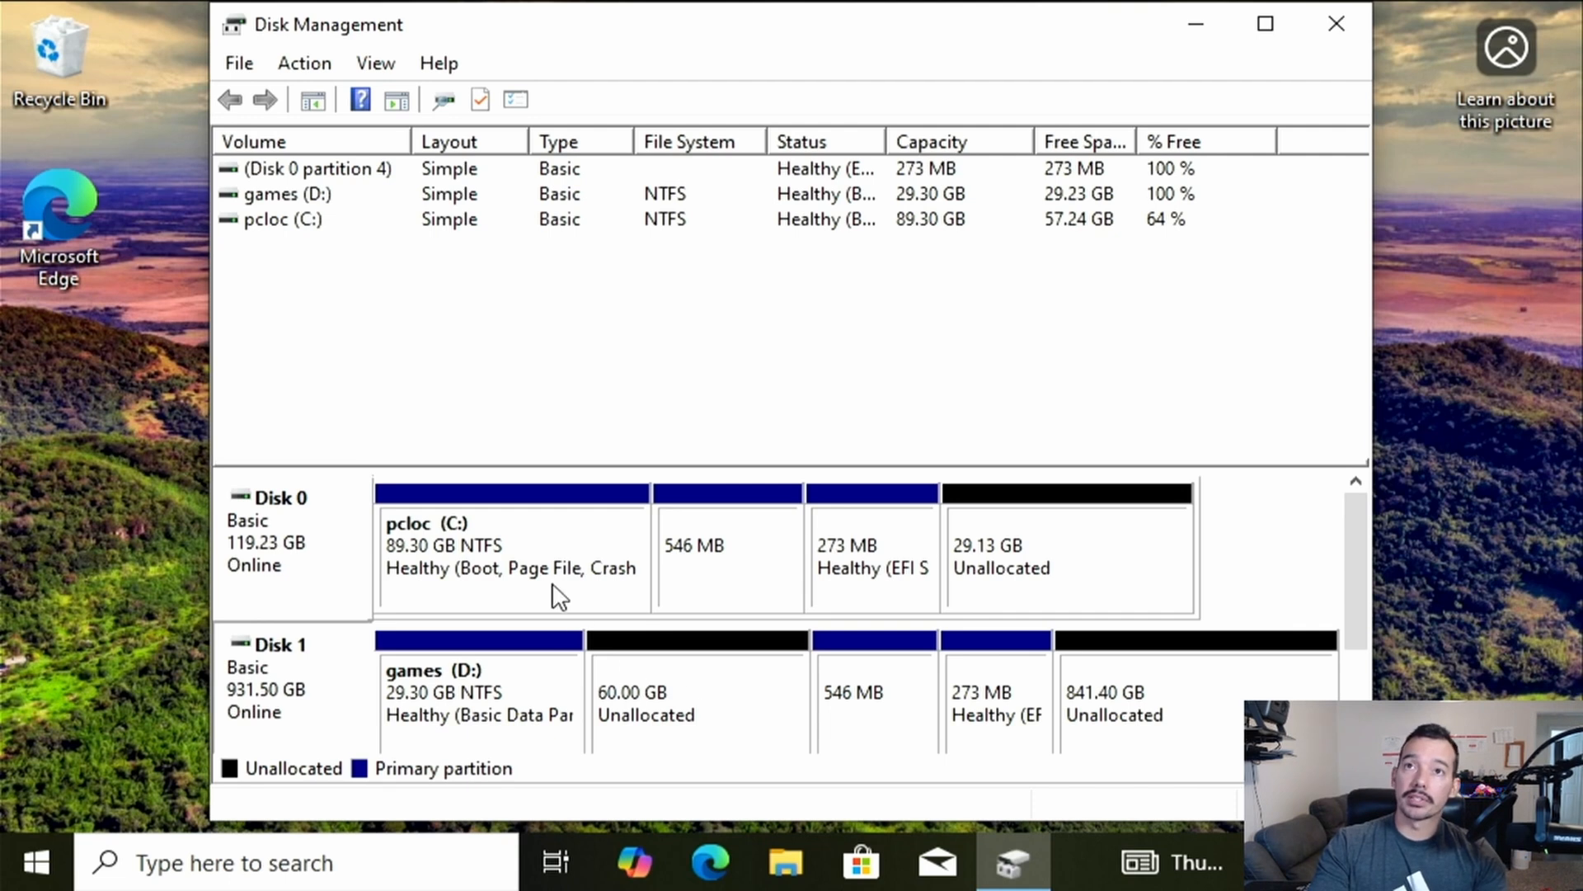
- Shrink the pcloc (C:) volume on Disk 0 by 2048 MB
left_click(506, 551)
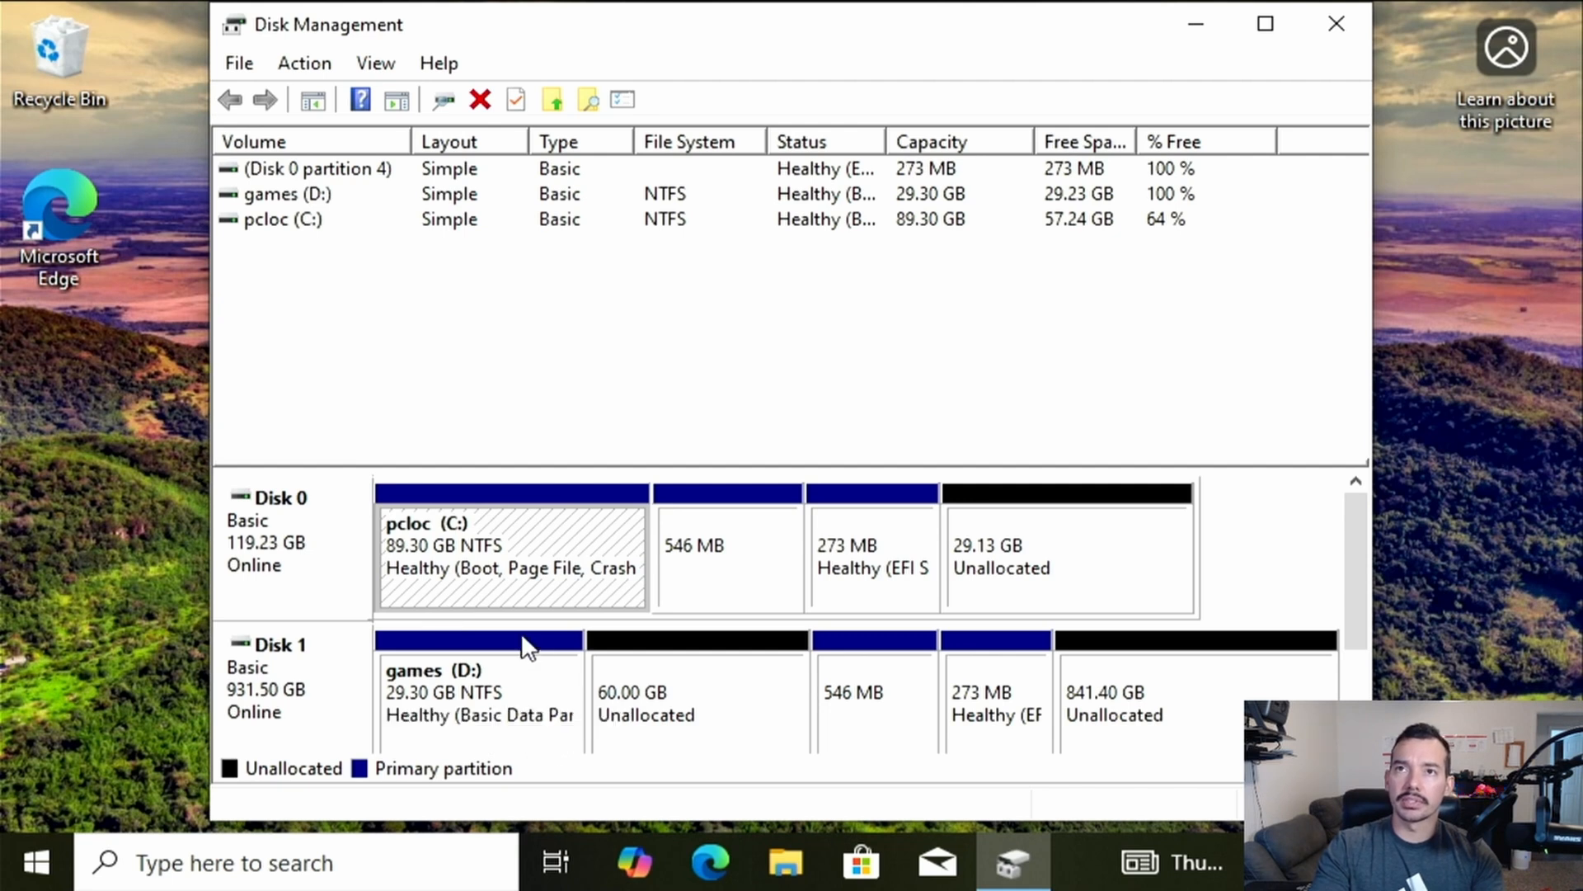
right_click(486, 548)
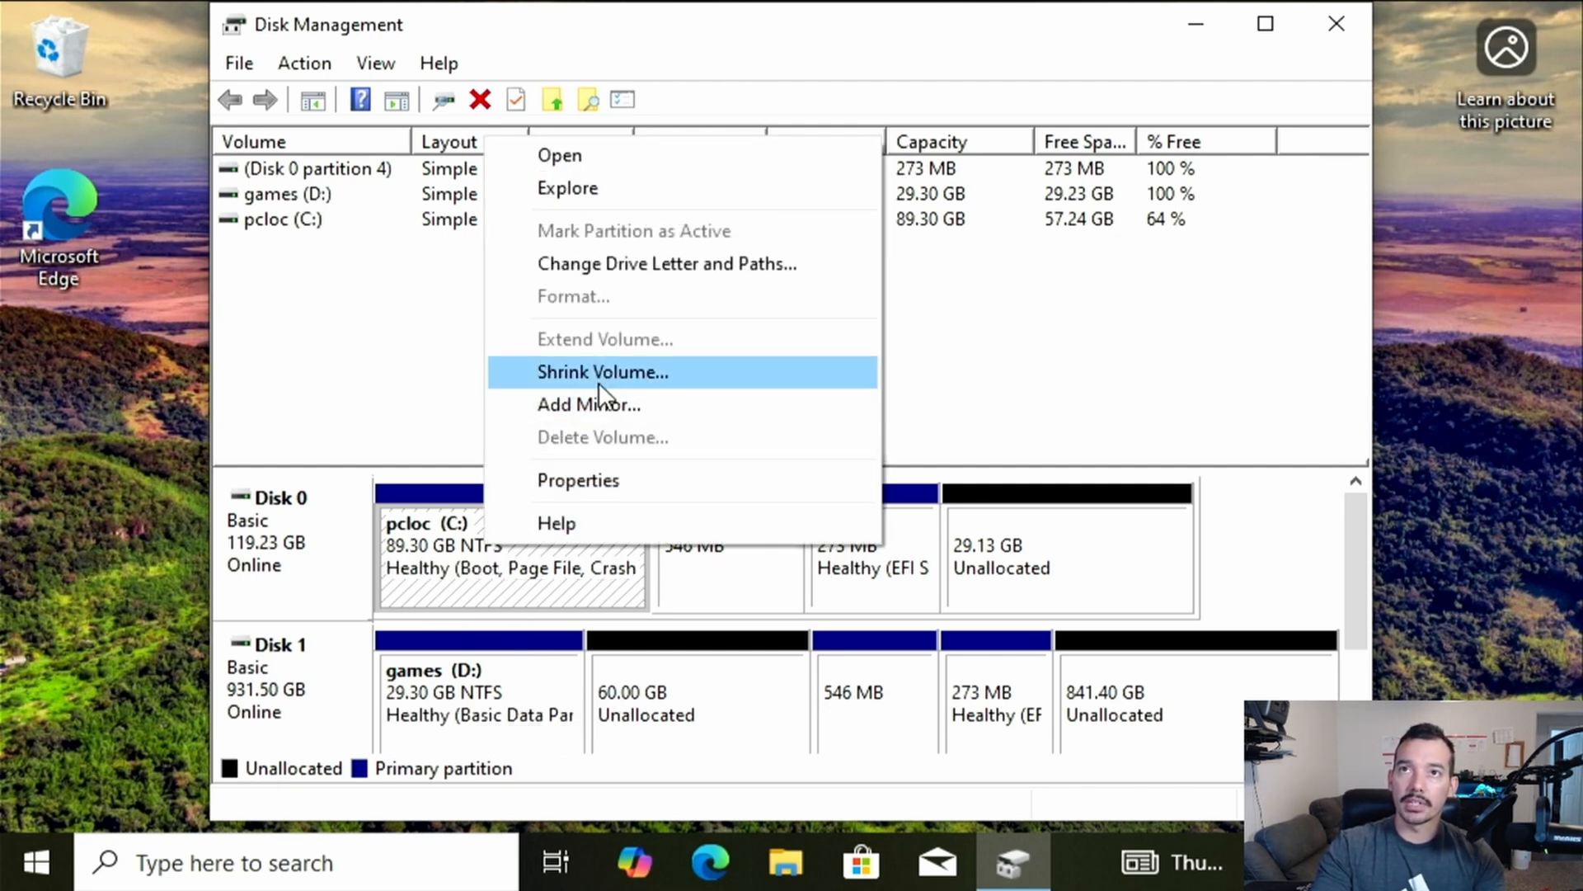
left_click(461, 577)
right_click(478, 548)
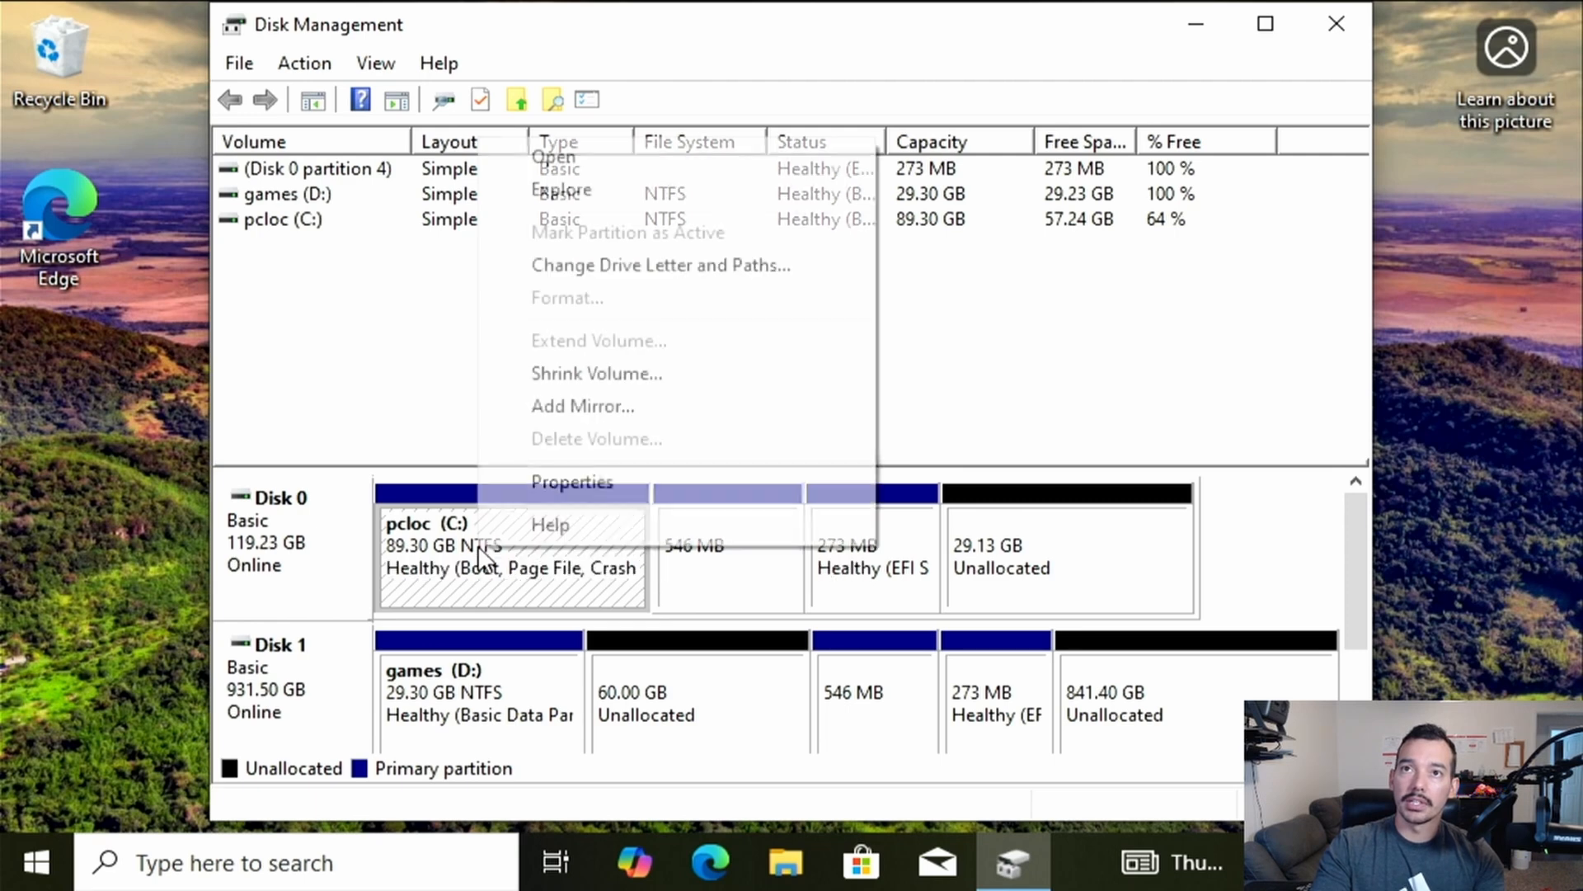
left_click(597, 371)
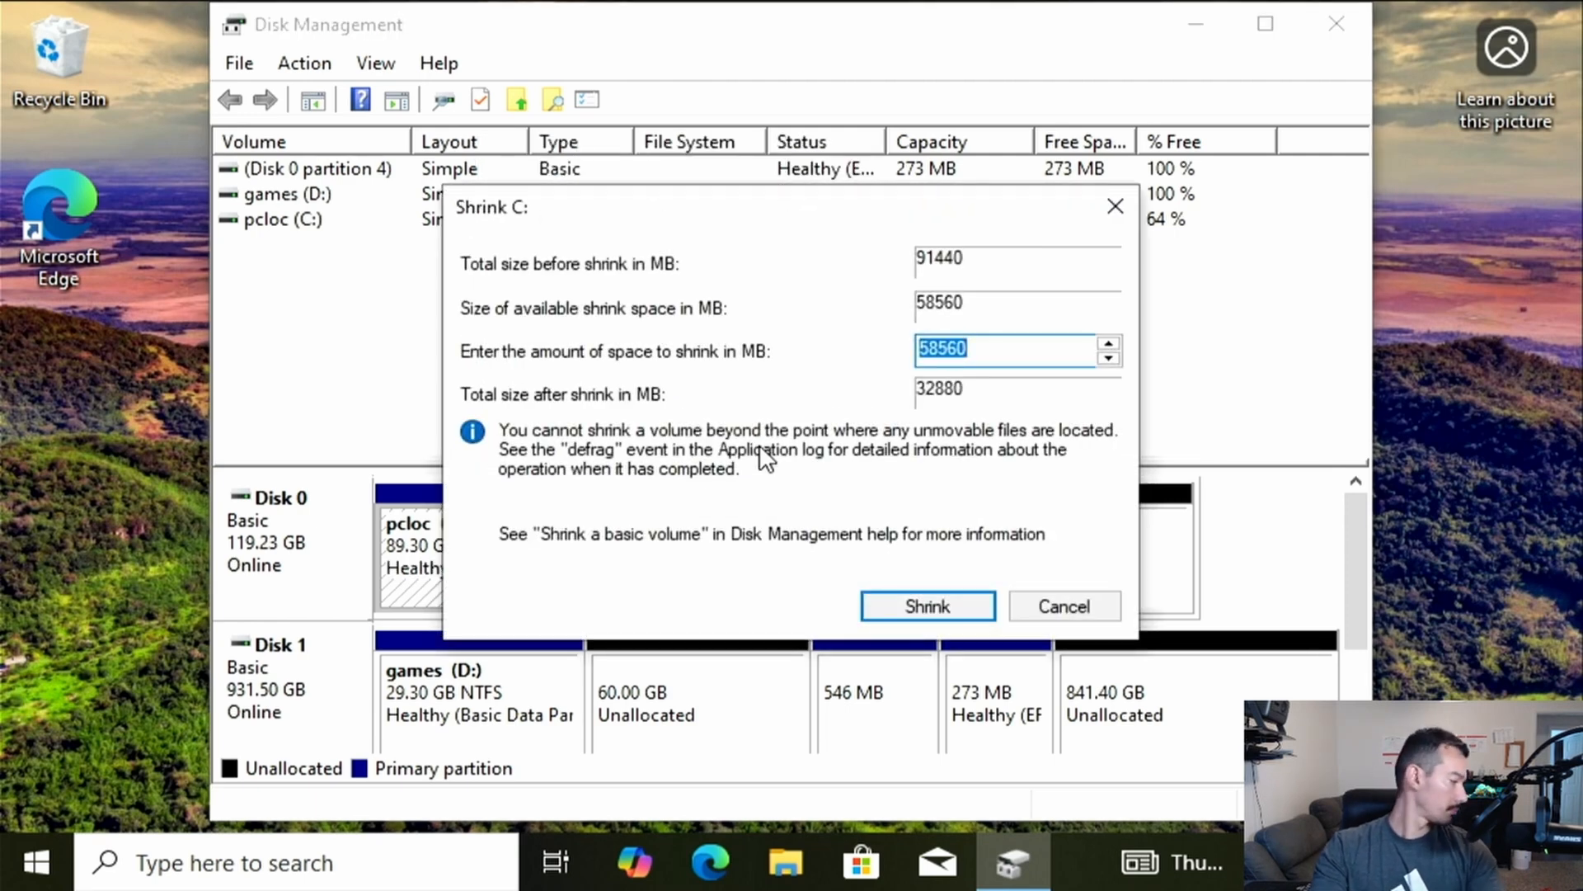
left_click(987, 353)
double_click(986, 353)
left_click(987, 353)
double_click(986, 353)
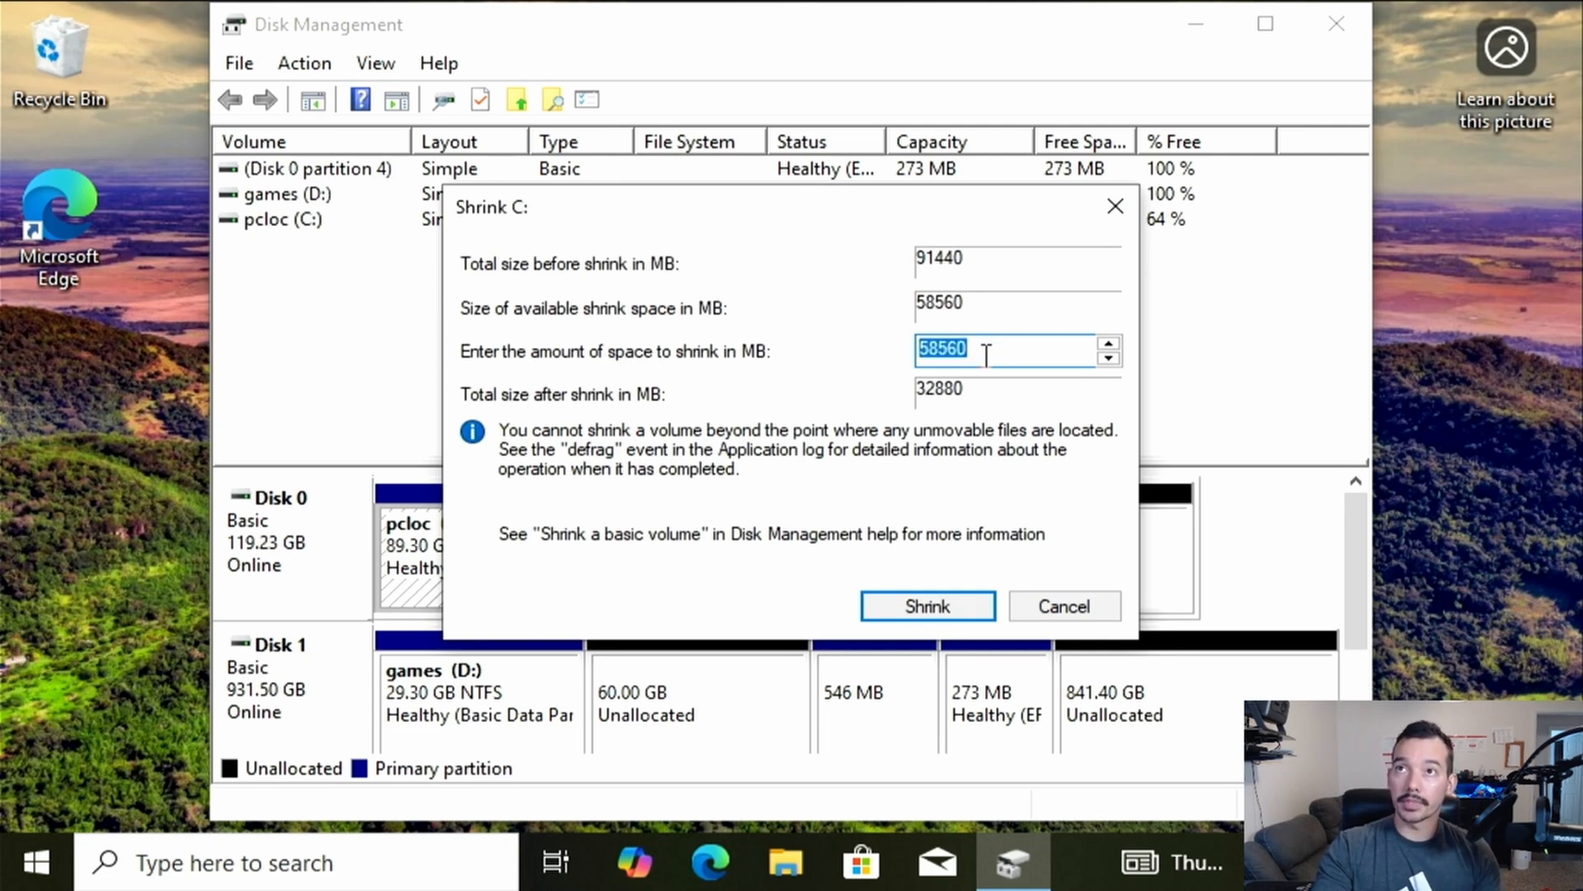
type("2")
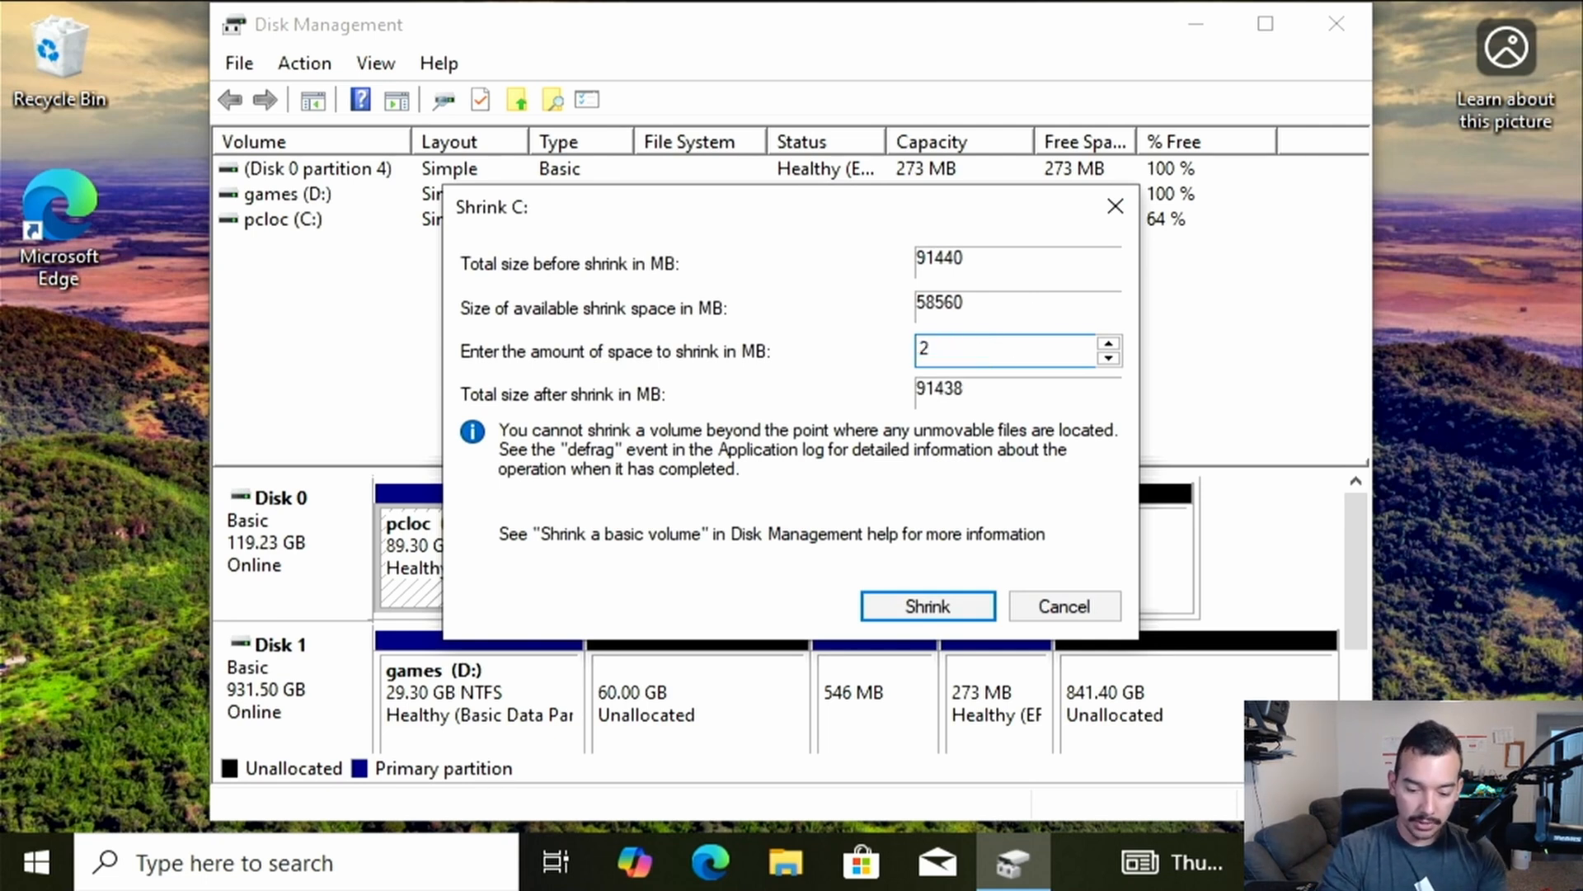
type("048")
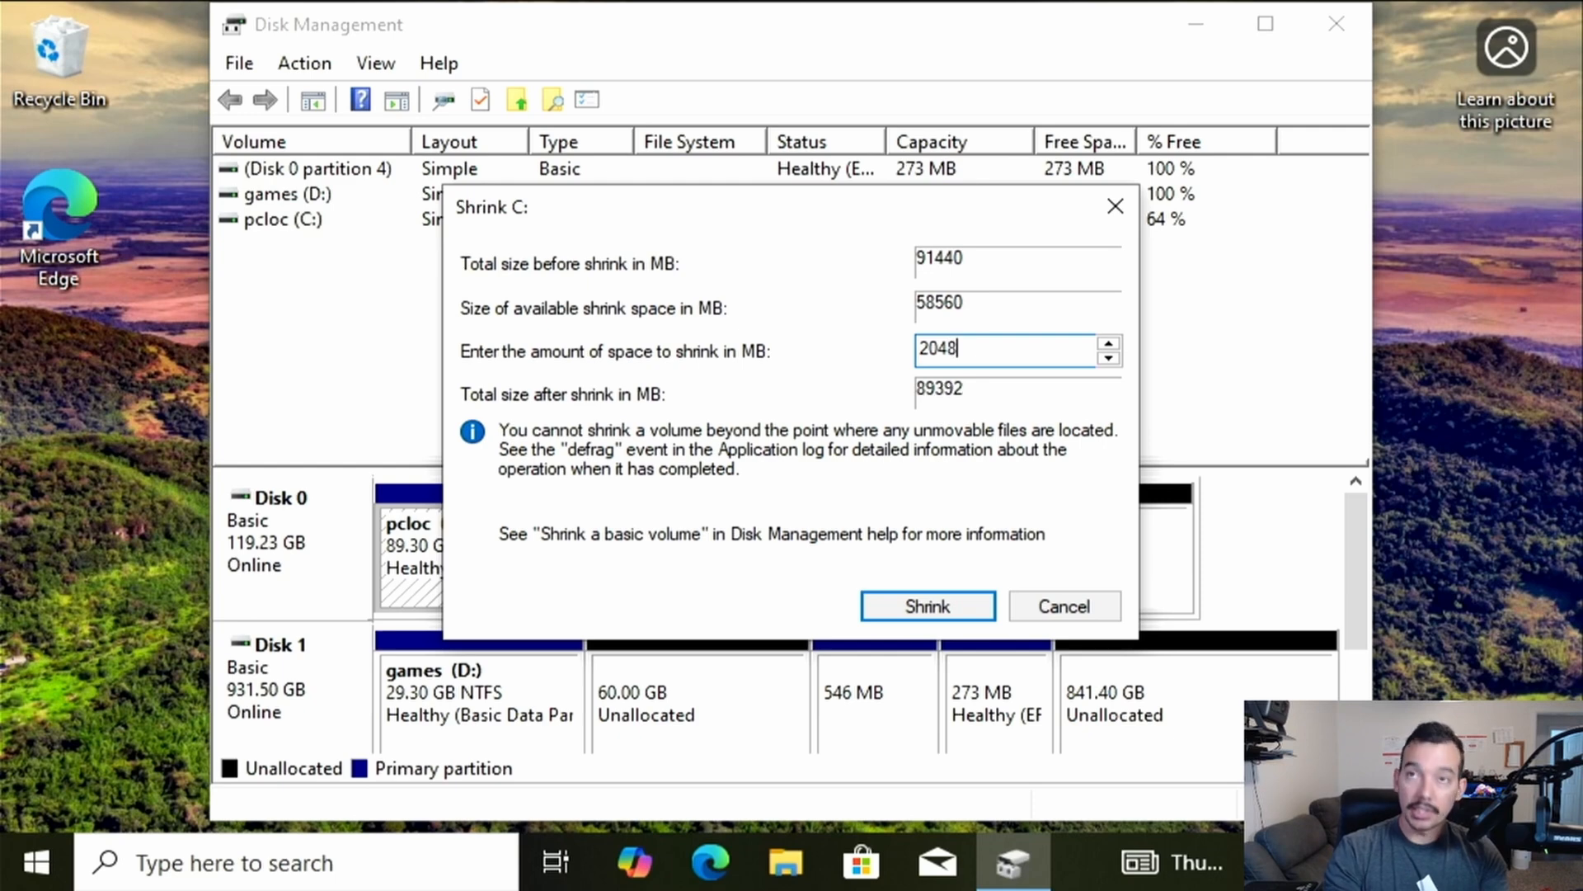
left_click(931, 608)
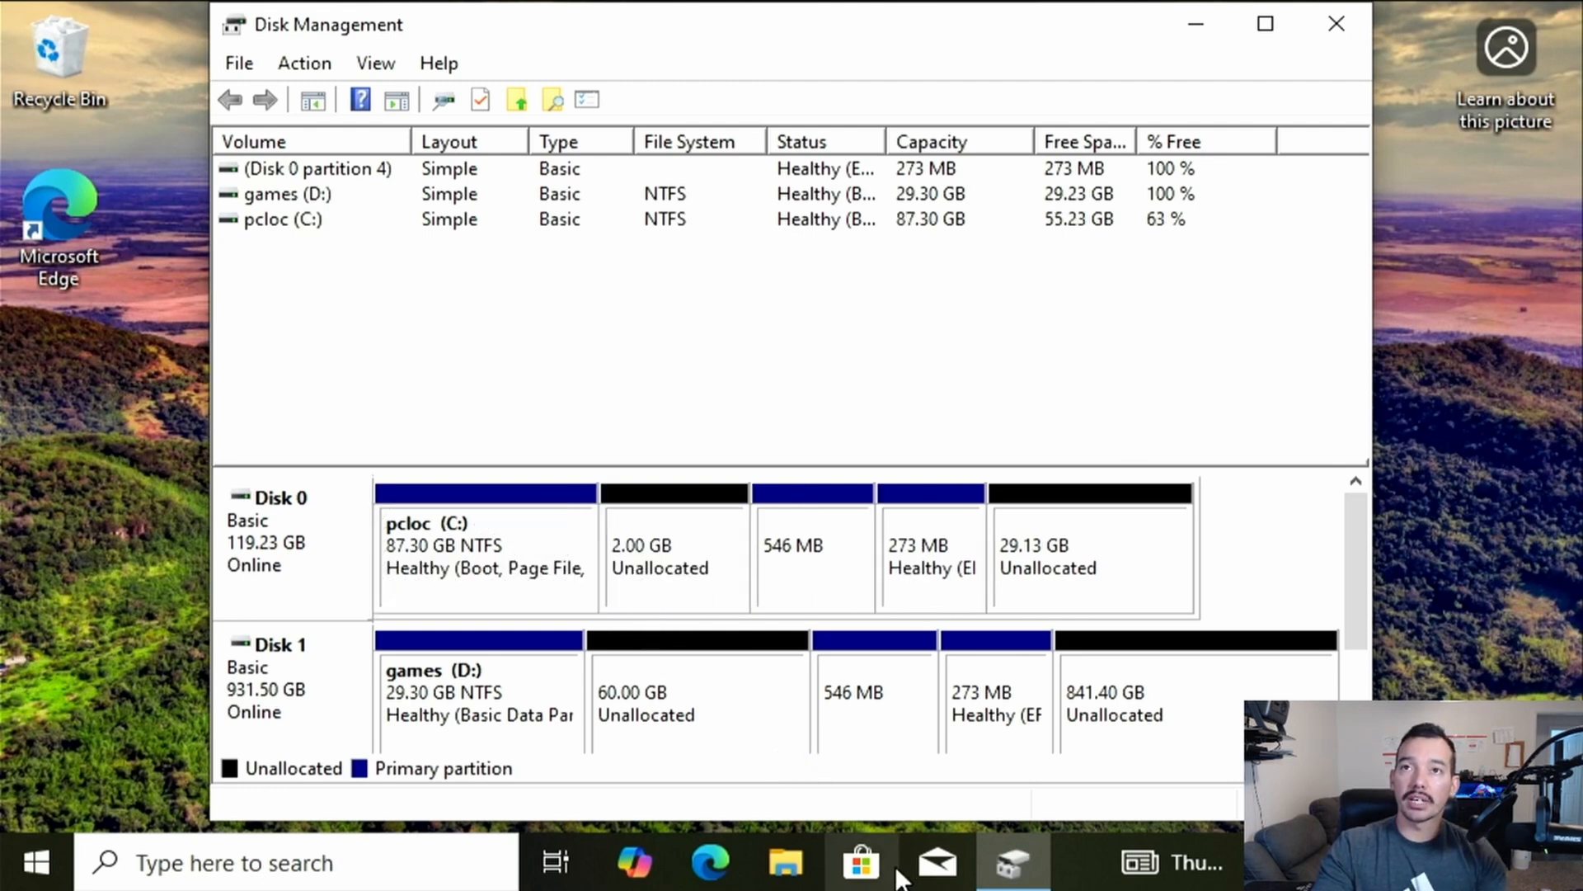
right_click(671, 546)
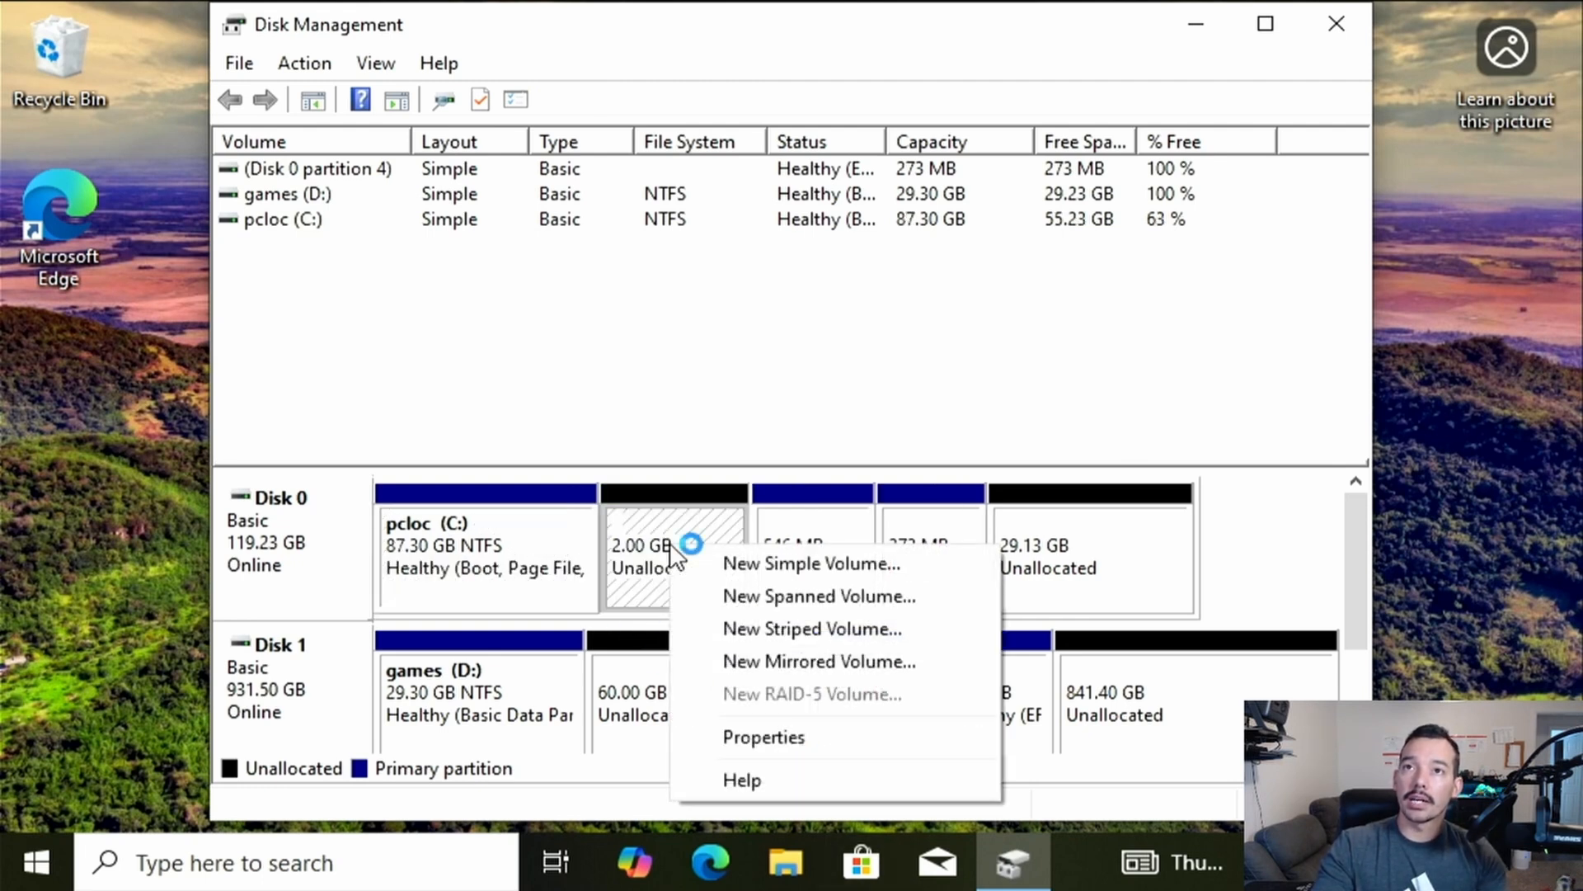
left_click(630, 532)
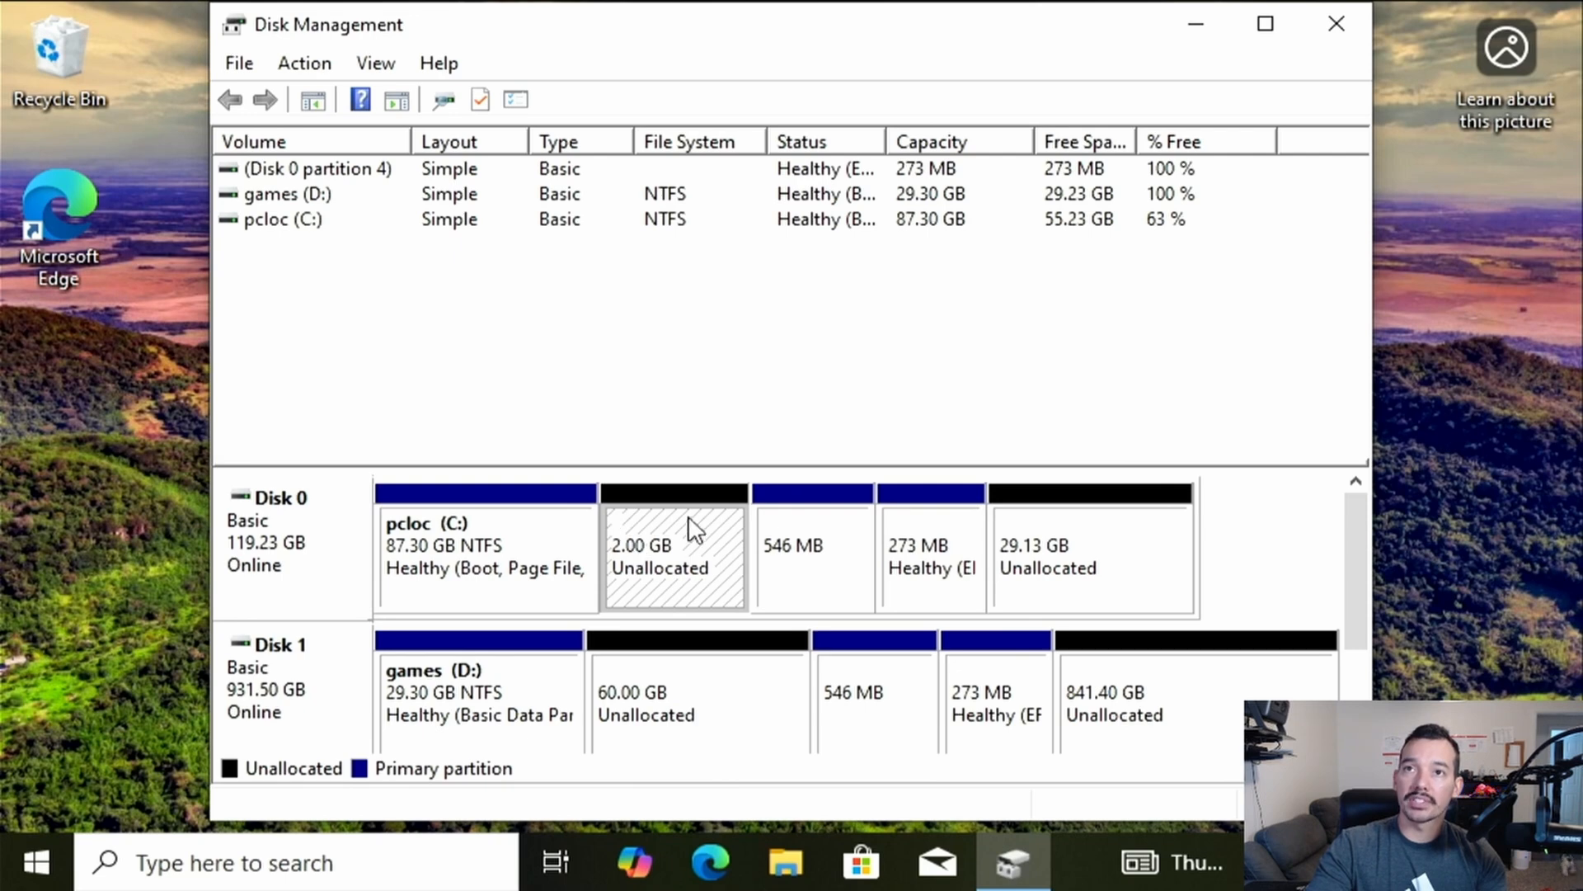
left_click(1110, 537)
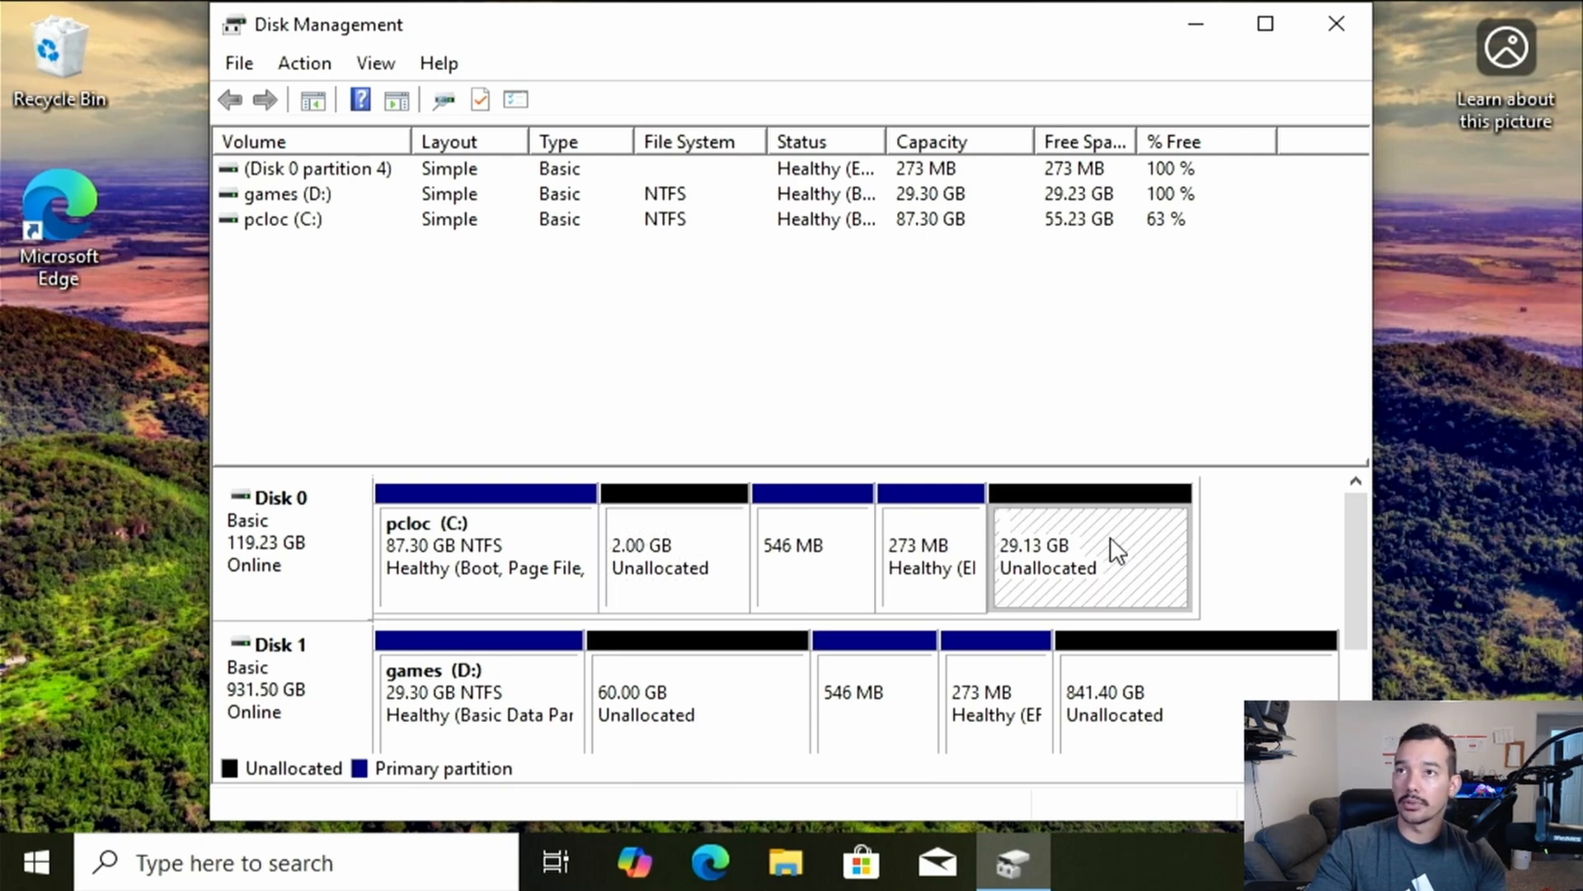
- Start a new simple volume in the 2.00 GB unallocated space on Disk 0, with size 2047 MB and drive letter L
left_click(624, 580)
right_click(685, 577)
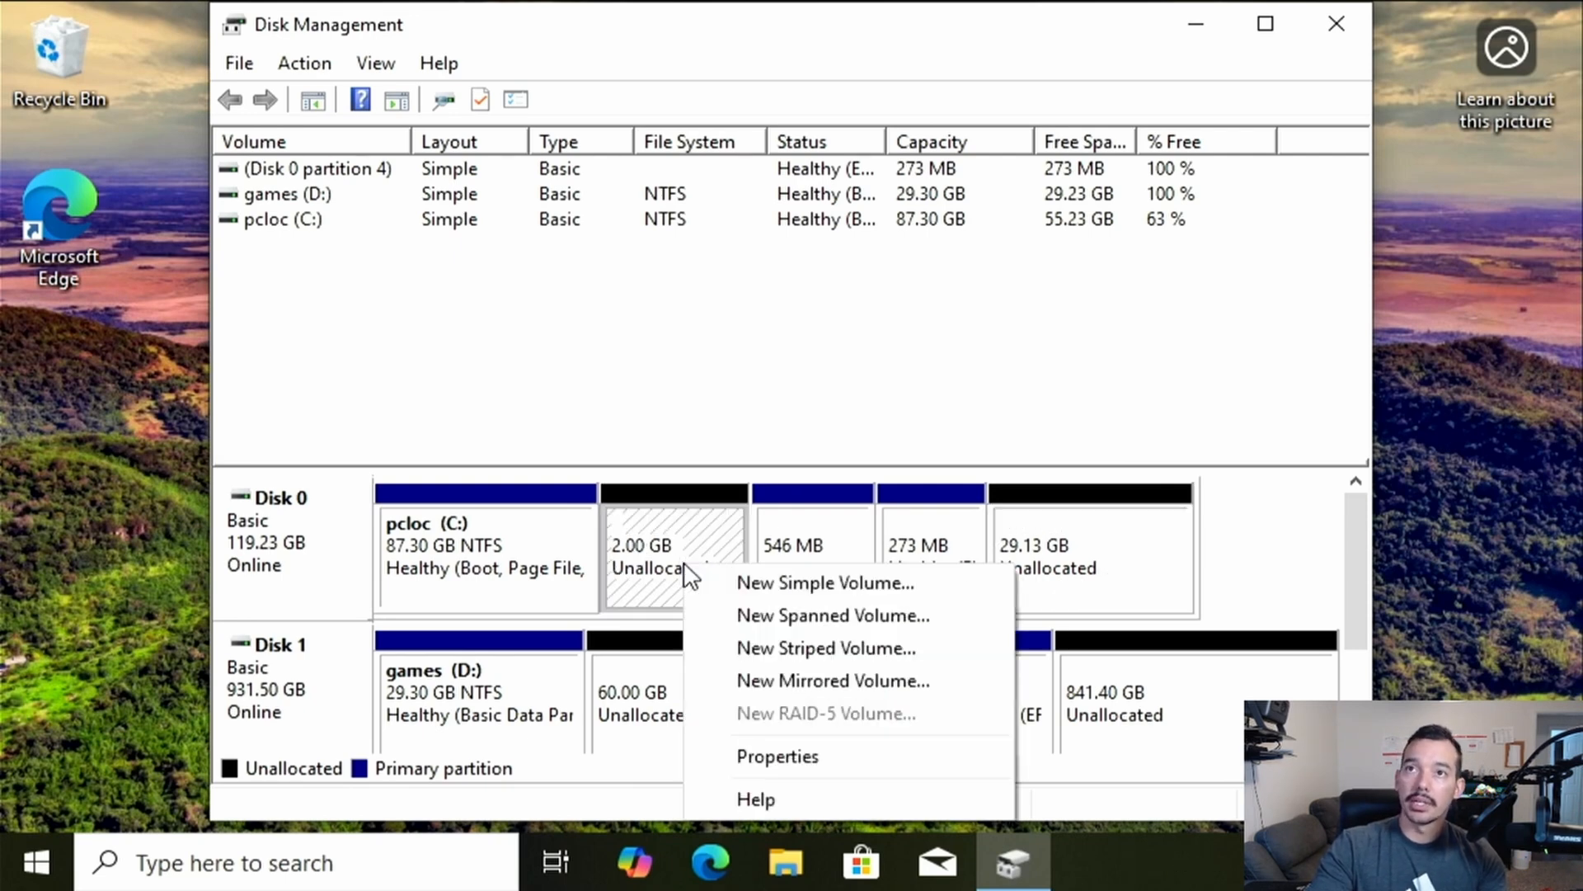
left_click(793, 582)
left_click(815, 702)
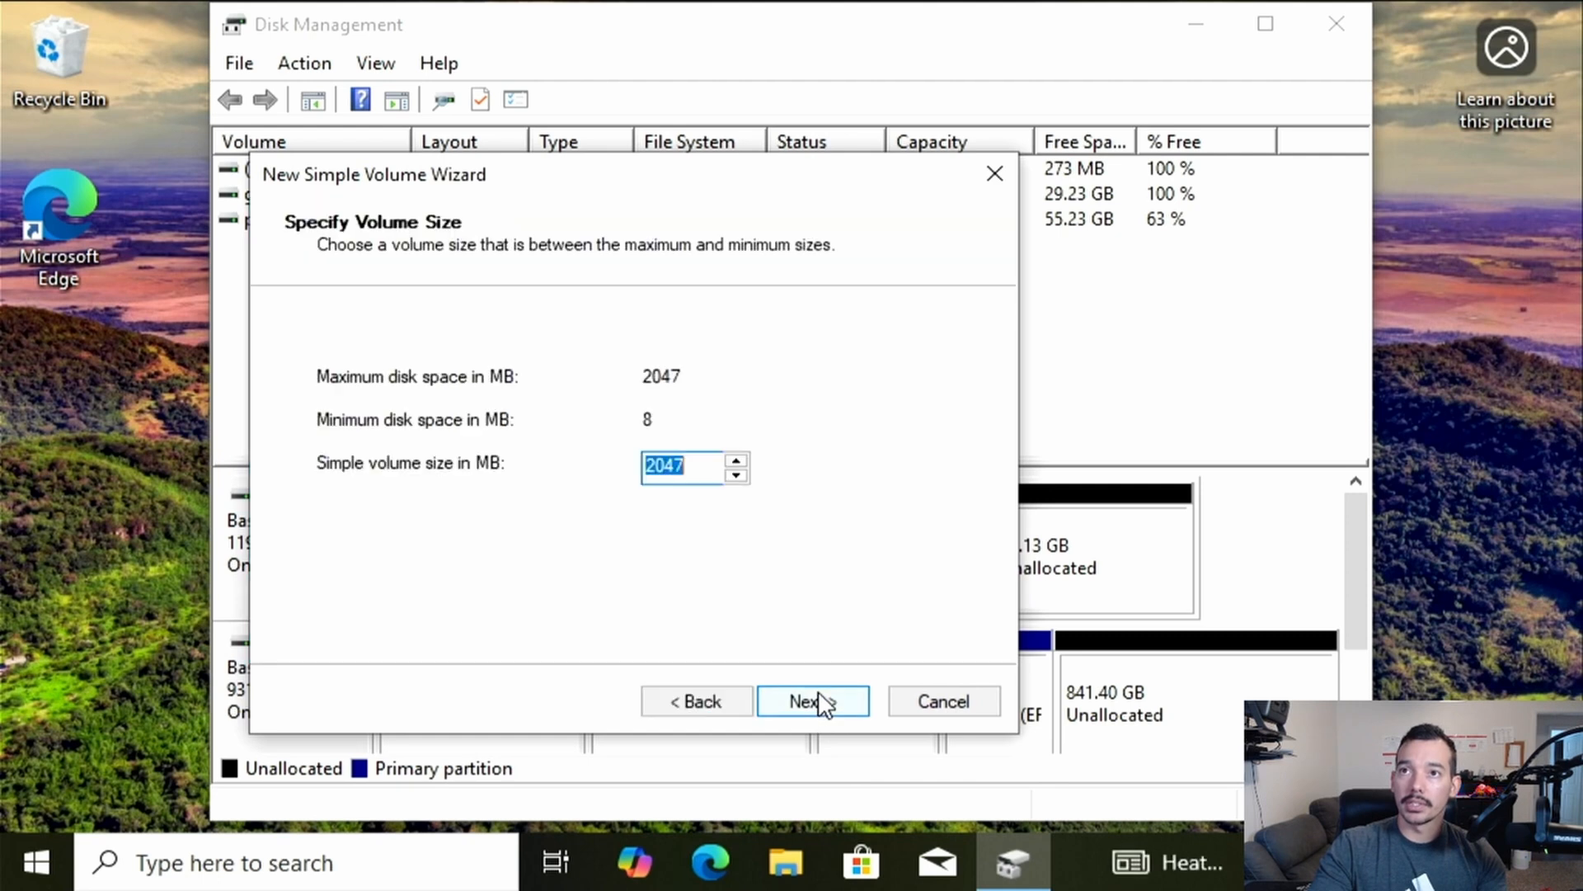
left_click(828, 699)
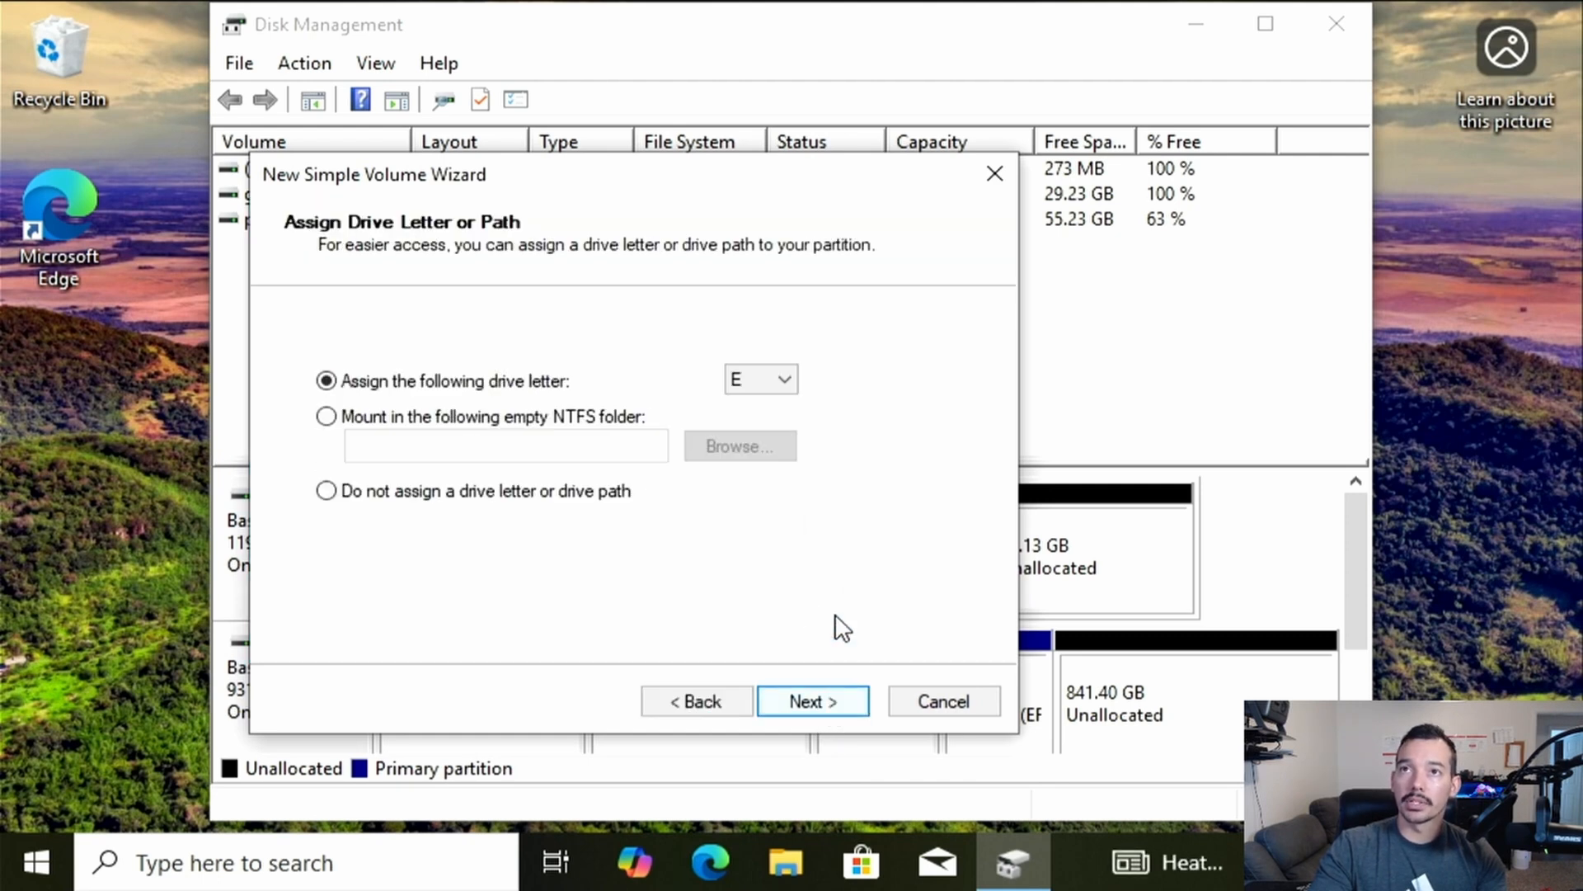
left_click(775, 383)
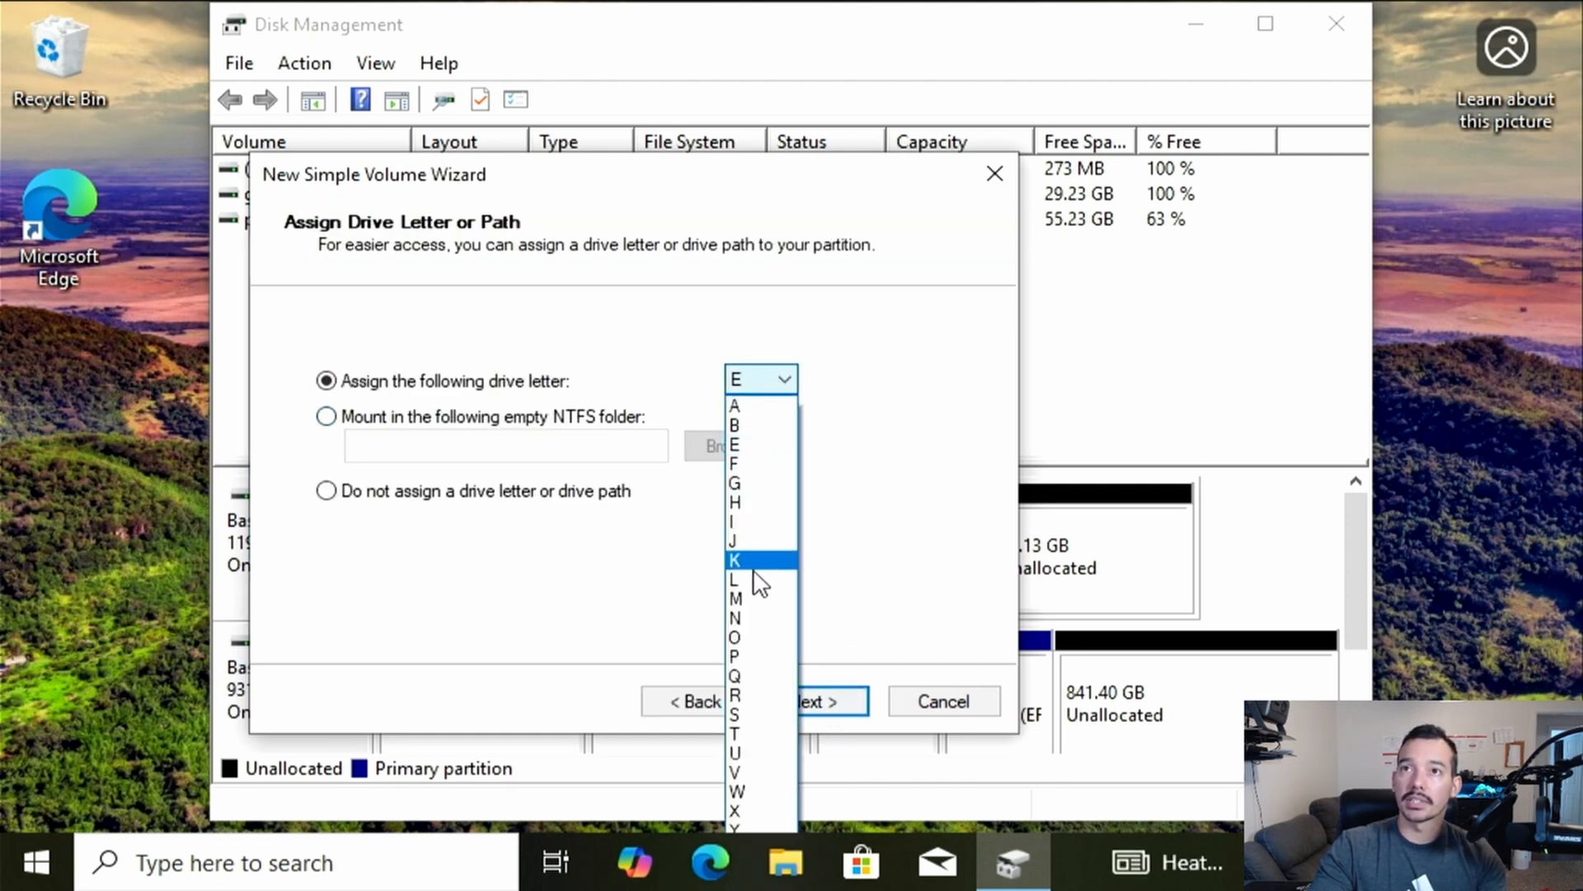
left_click(754, 573)
left_click(811, 700)
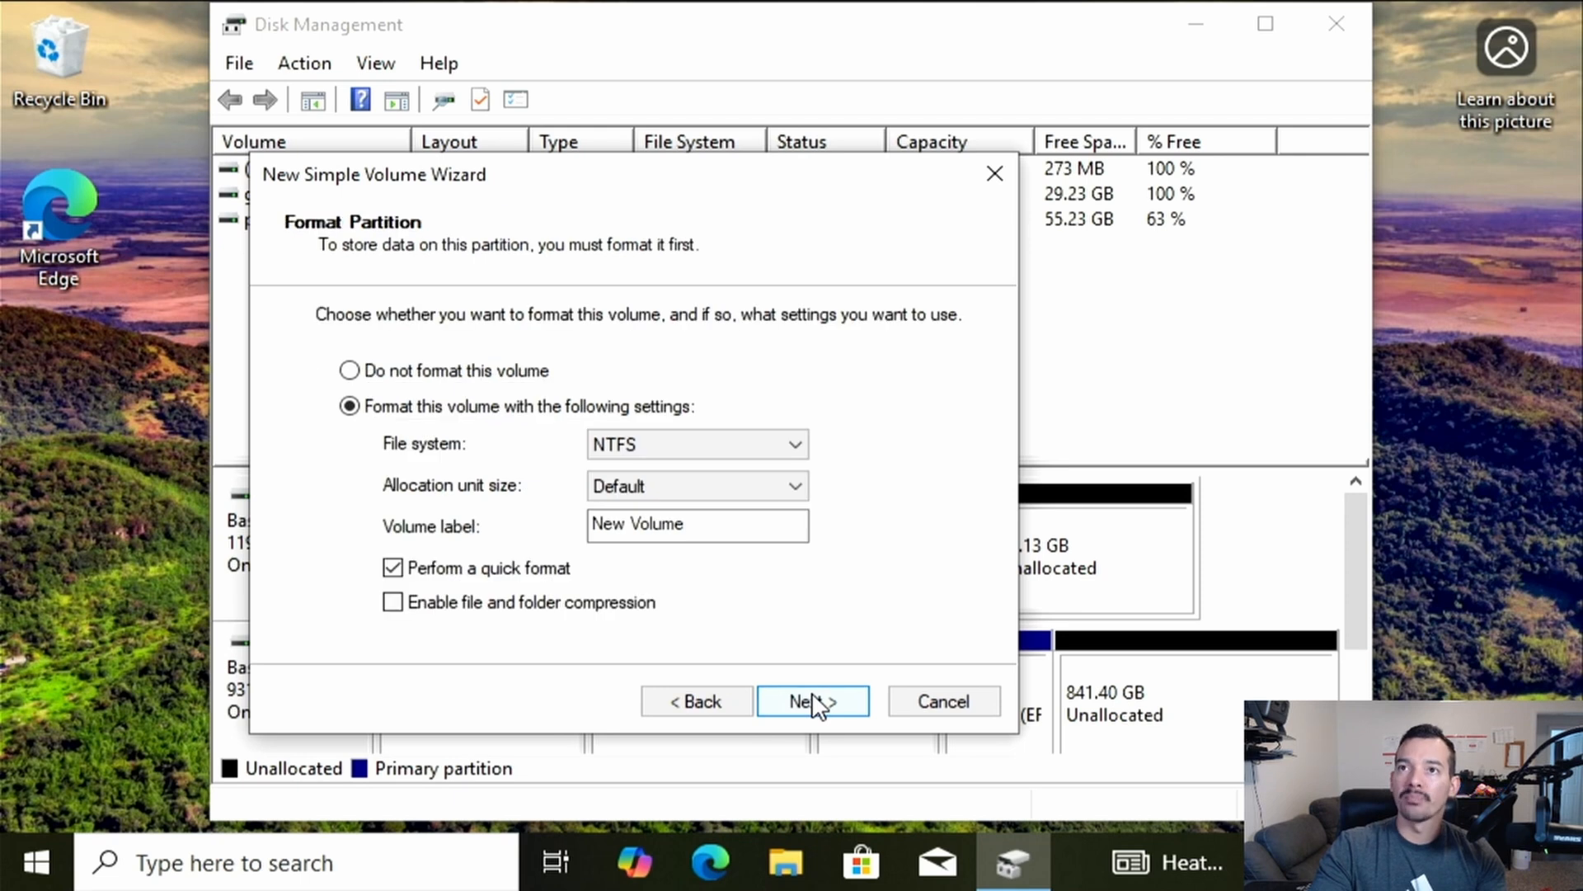
- Label the new volume gh, keep the NTFS quick format settings, and finish creating it
left_click_drag(735, 522, 576, 548)
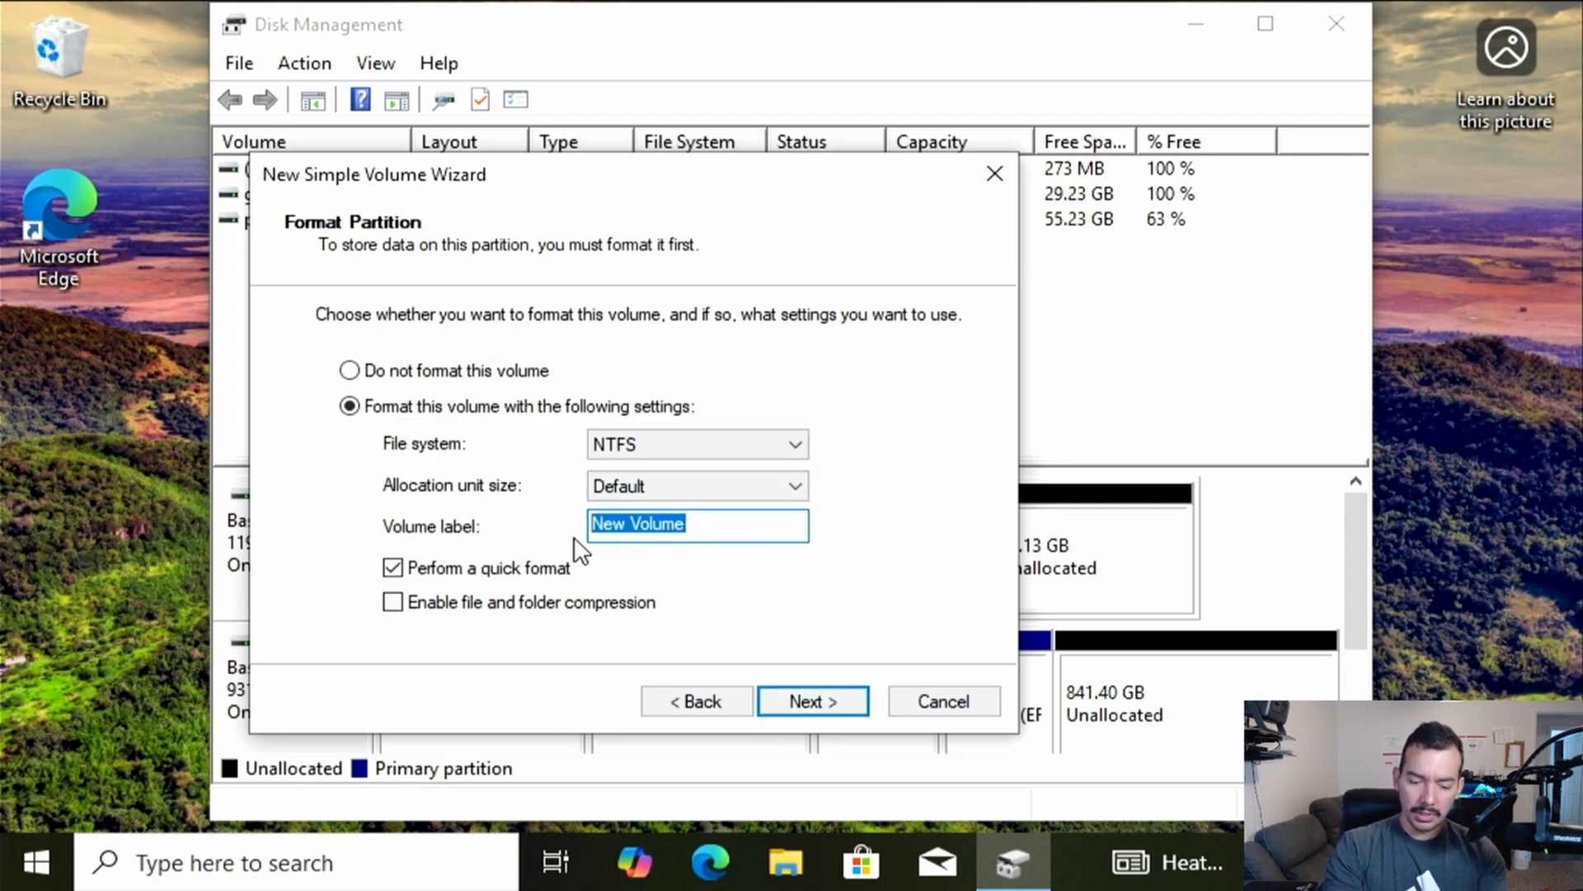
type("gh")
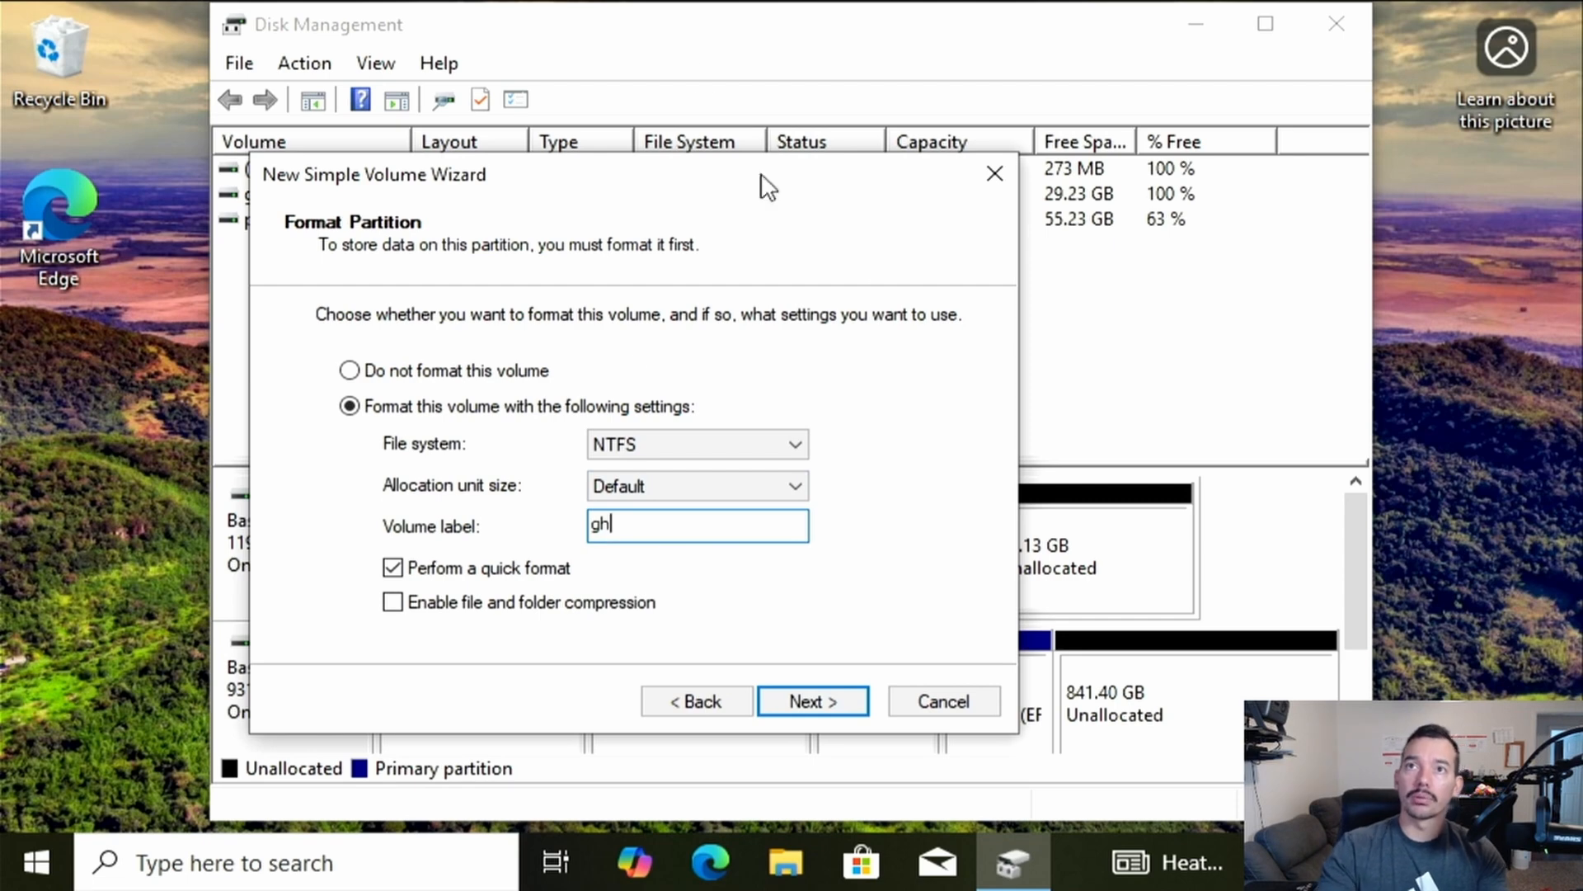
left_click(833, 701)
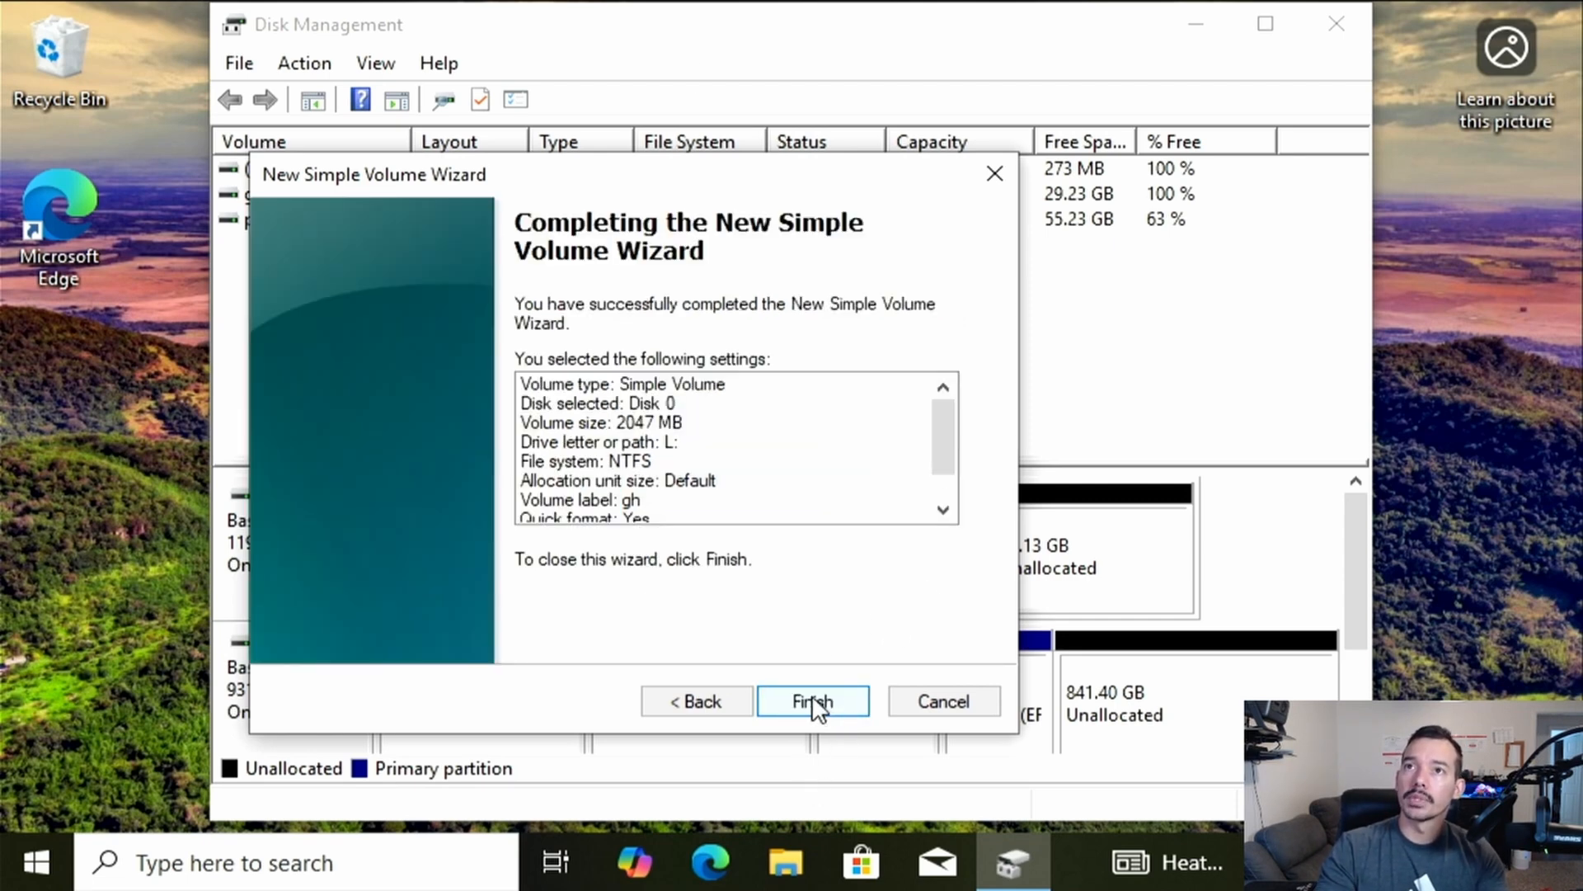
left_click(825, 699)
- Check the new gh (L:) drive under This PC in File Explorer, dismissing the AutoPlay notification, and close the window
left_click(792, 859)
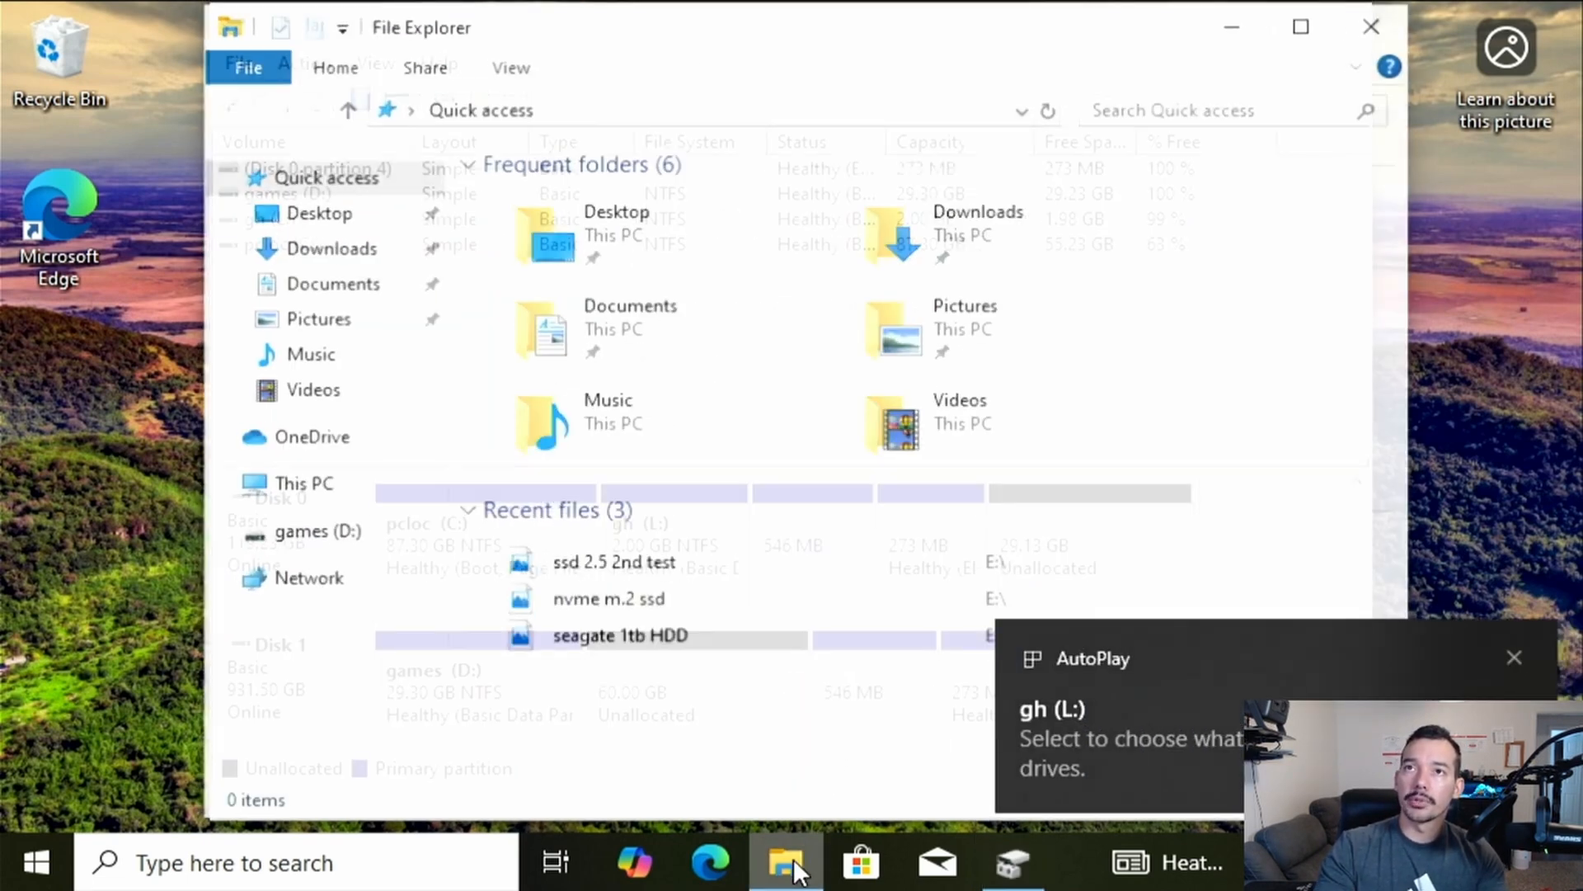
left_click(307, 488)
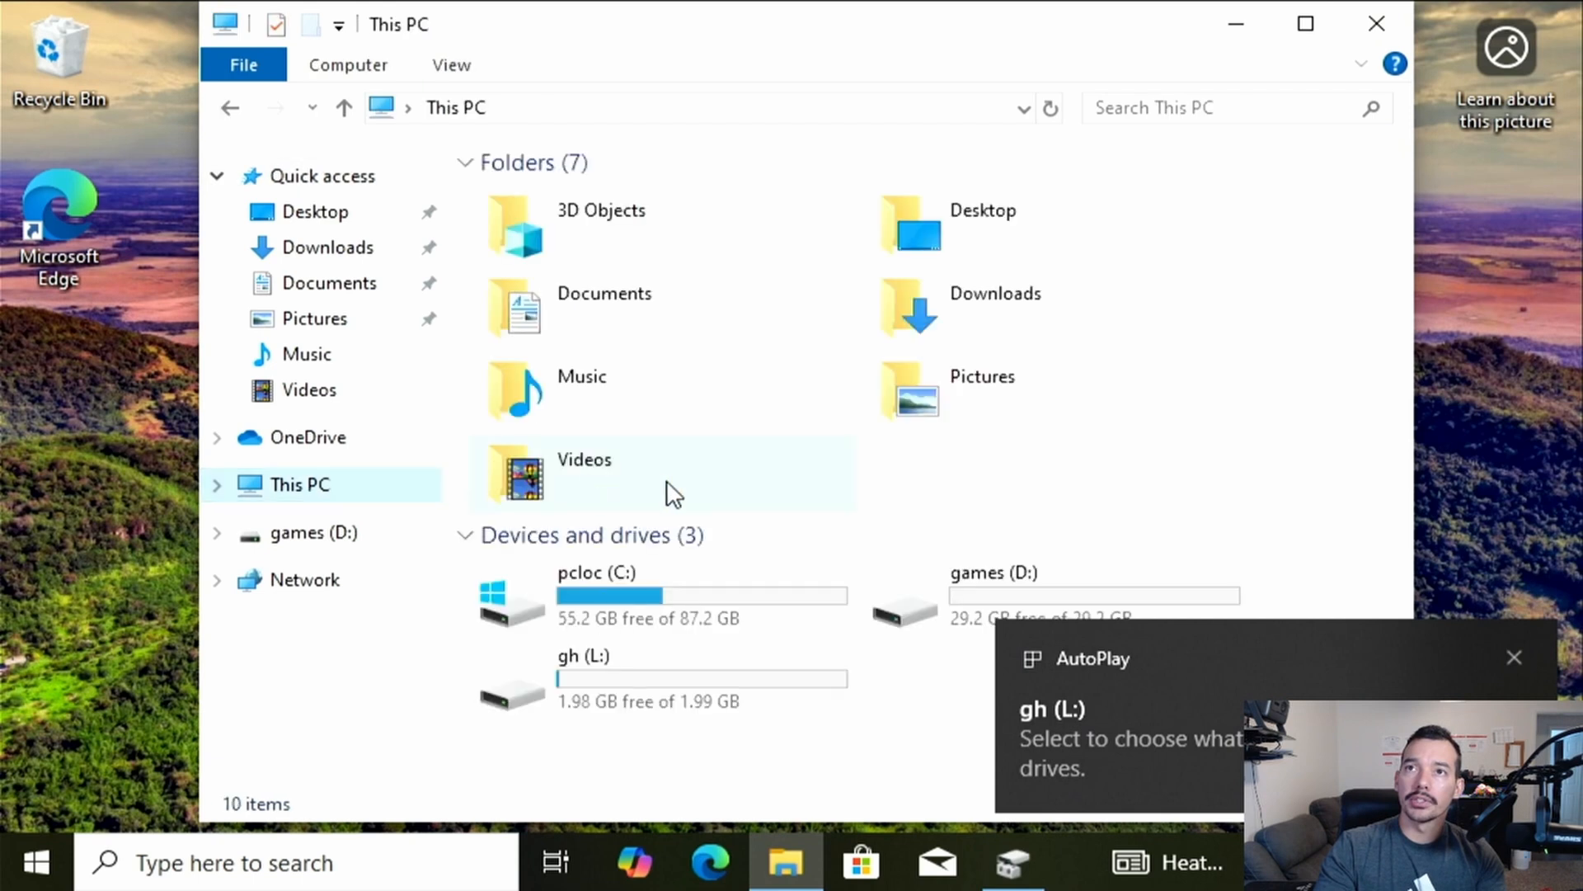
left_click(1516, 653)
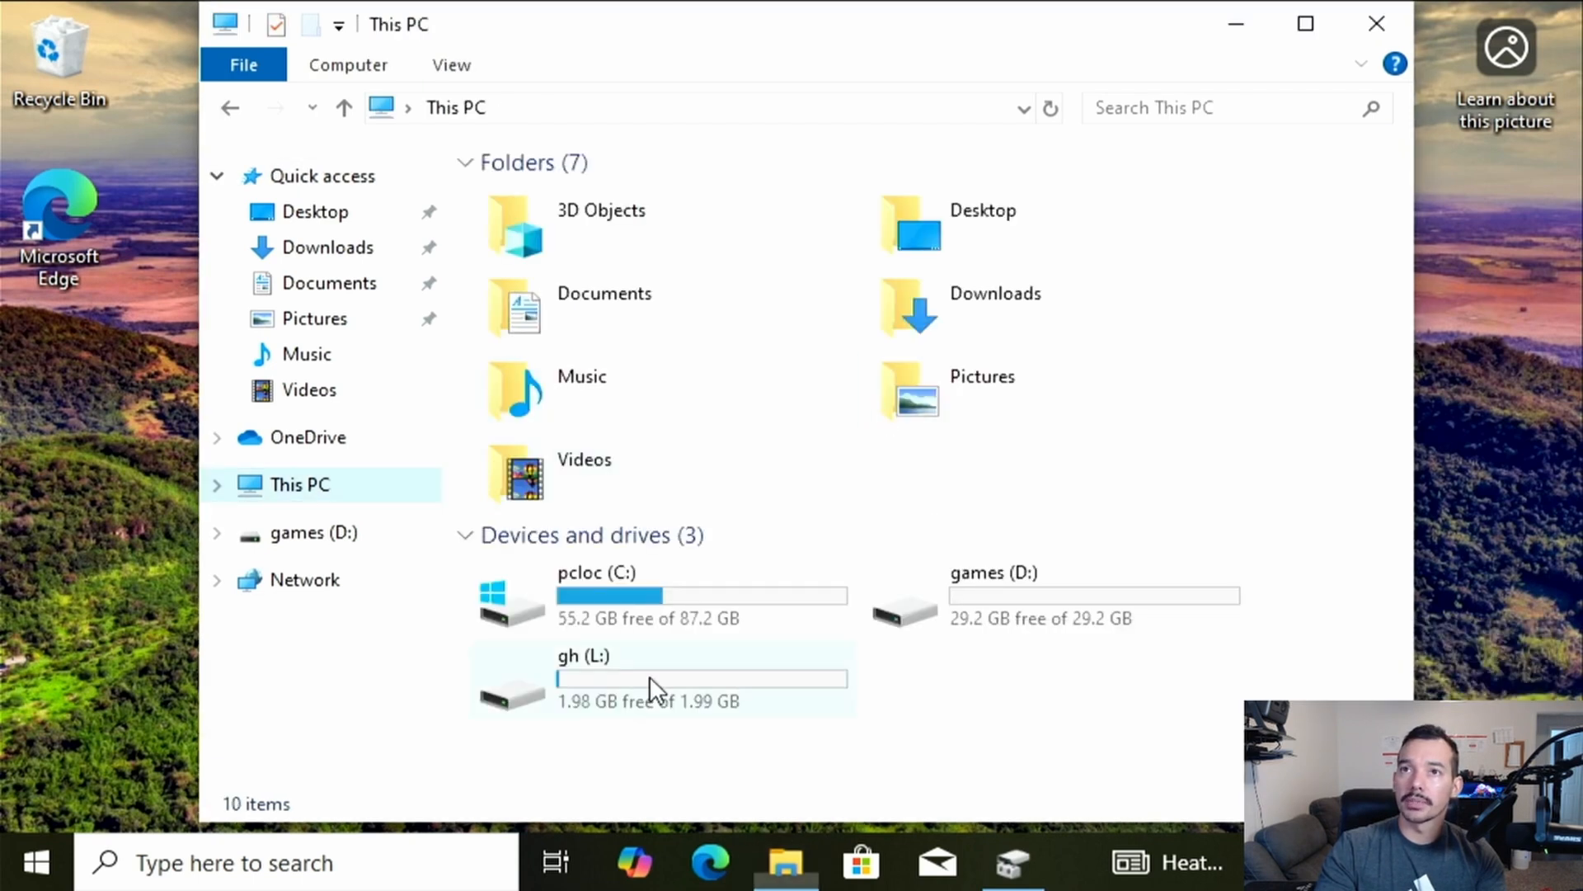
left_click(591, 681)
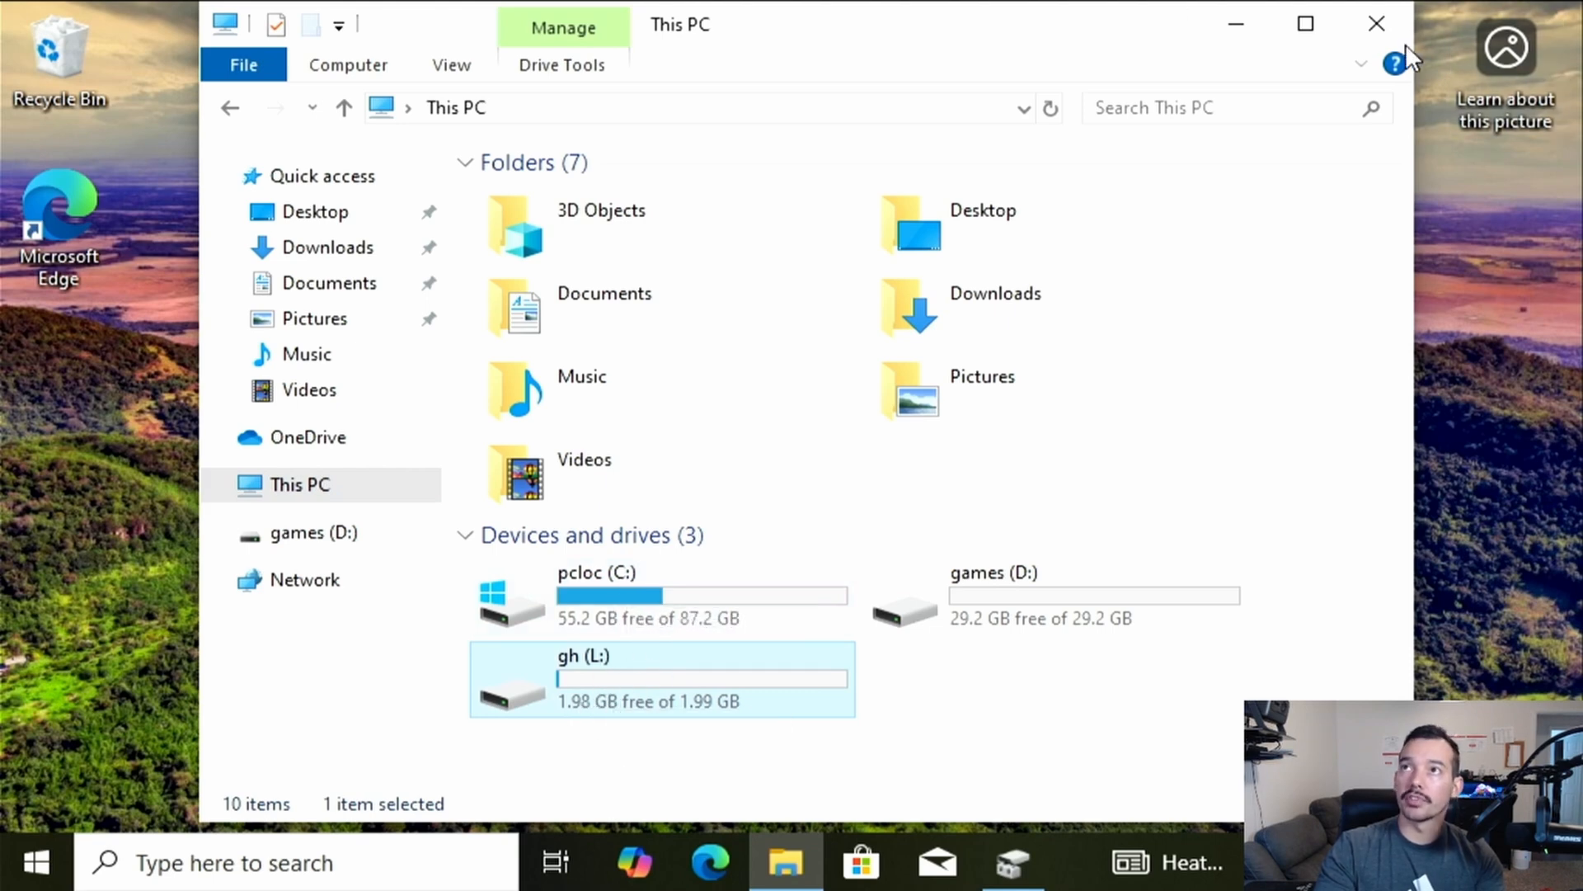
left_click(1381, 39)
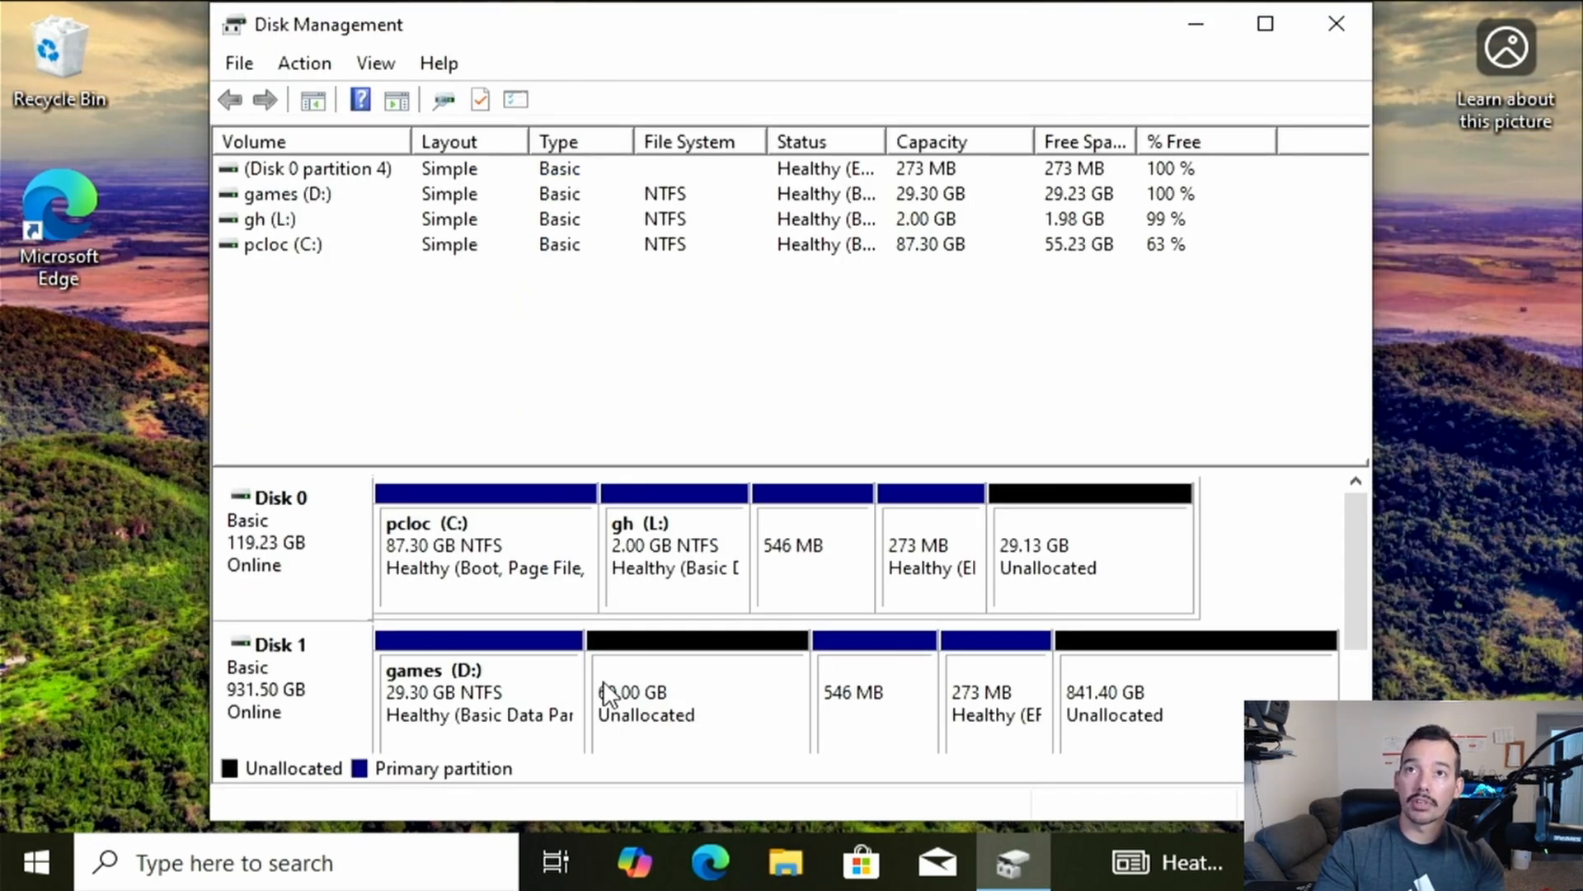
- Delete the gh (L:) volume on Disk 0, accepting the loss of its data
right_click(651, 551)
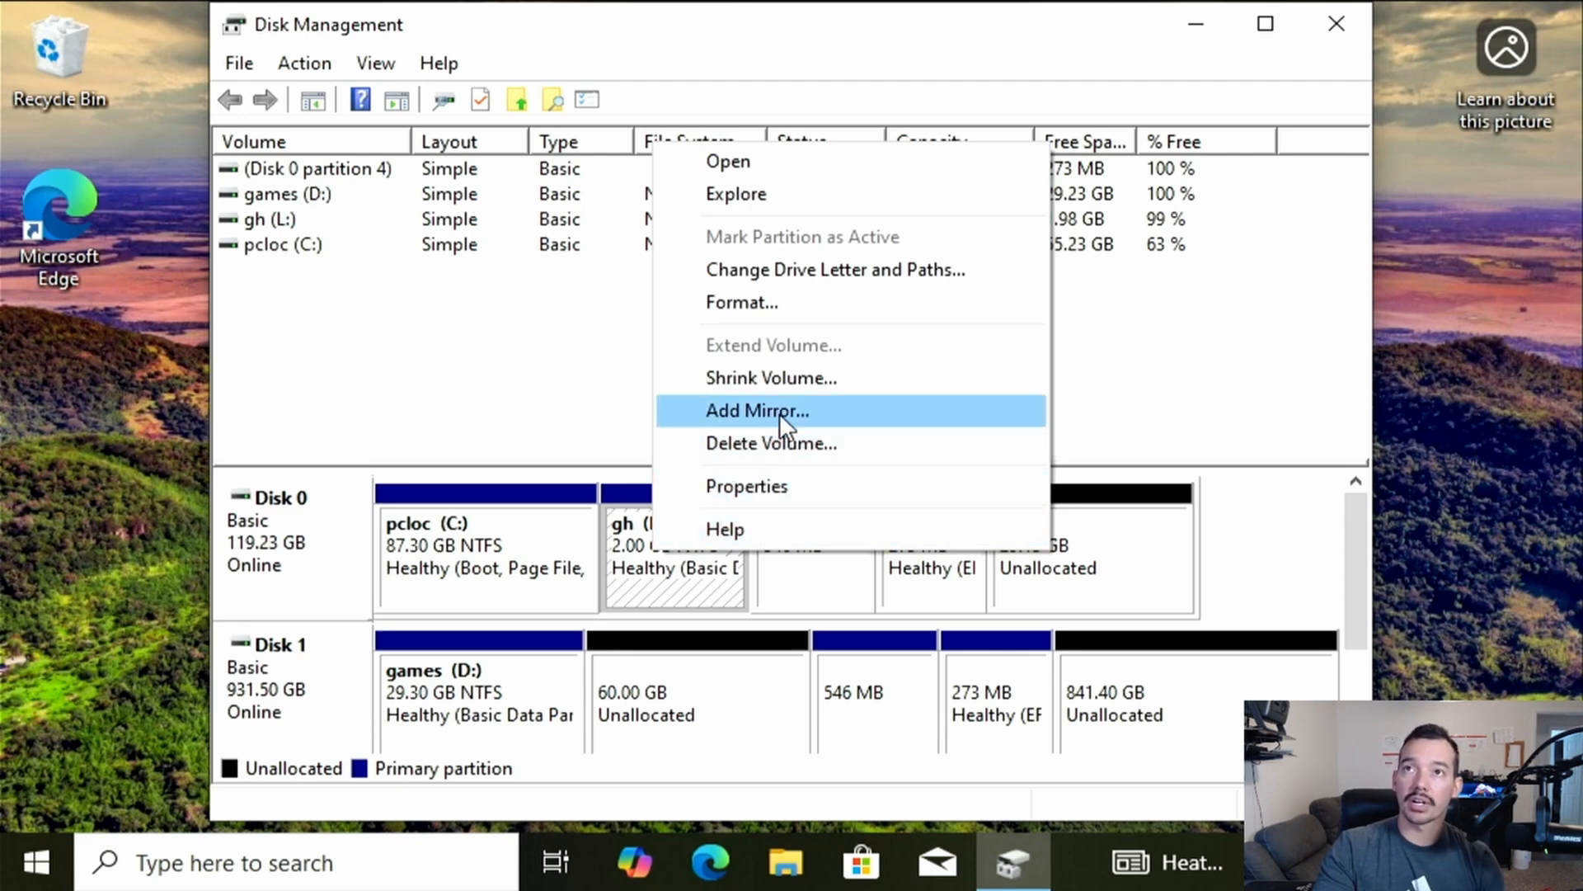
left_click(796, 445)
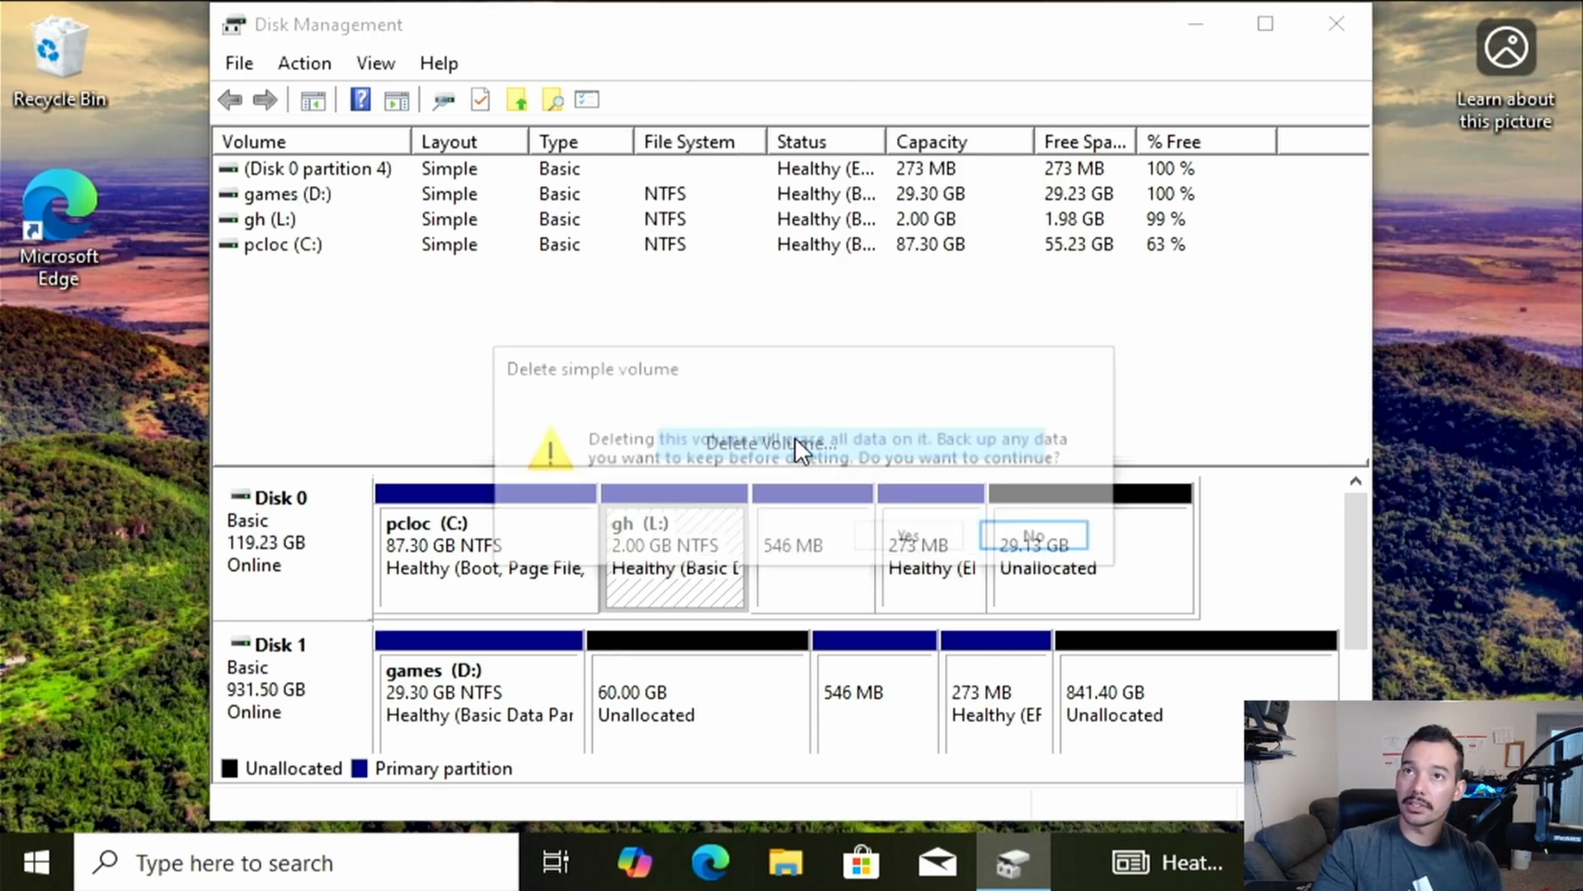
left_click(928, 538)
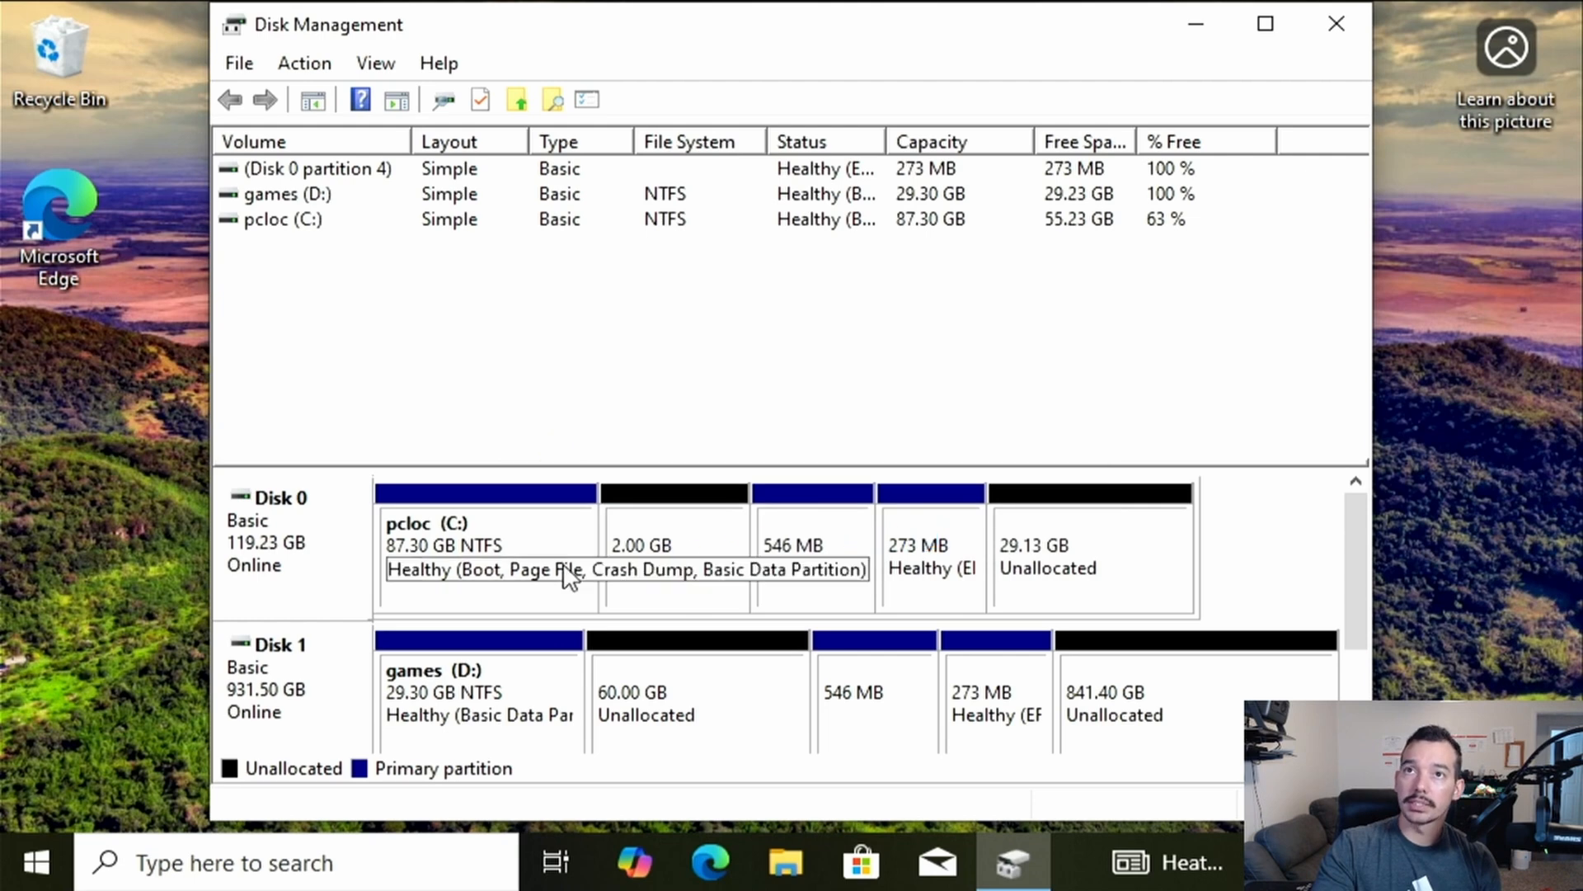
- Extend the pclocal C: volume on Disk 0 by the adjacent 2047 MB of unallocated space
right_click(505, 573)
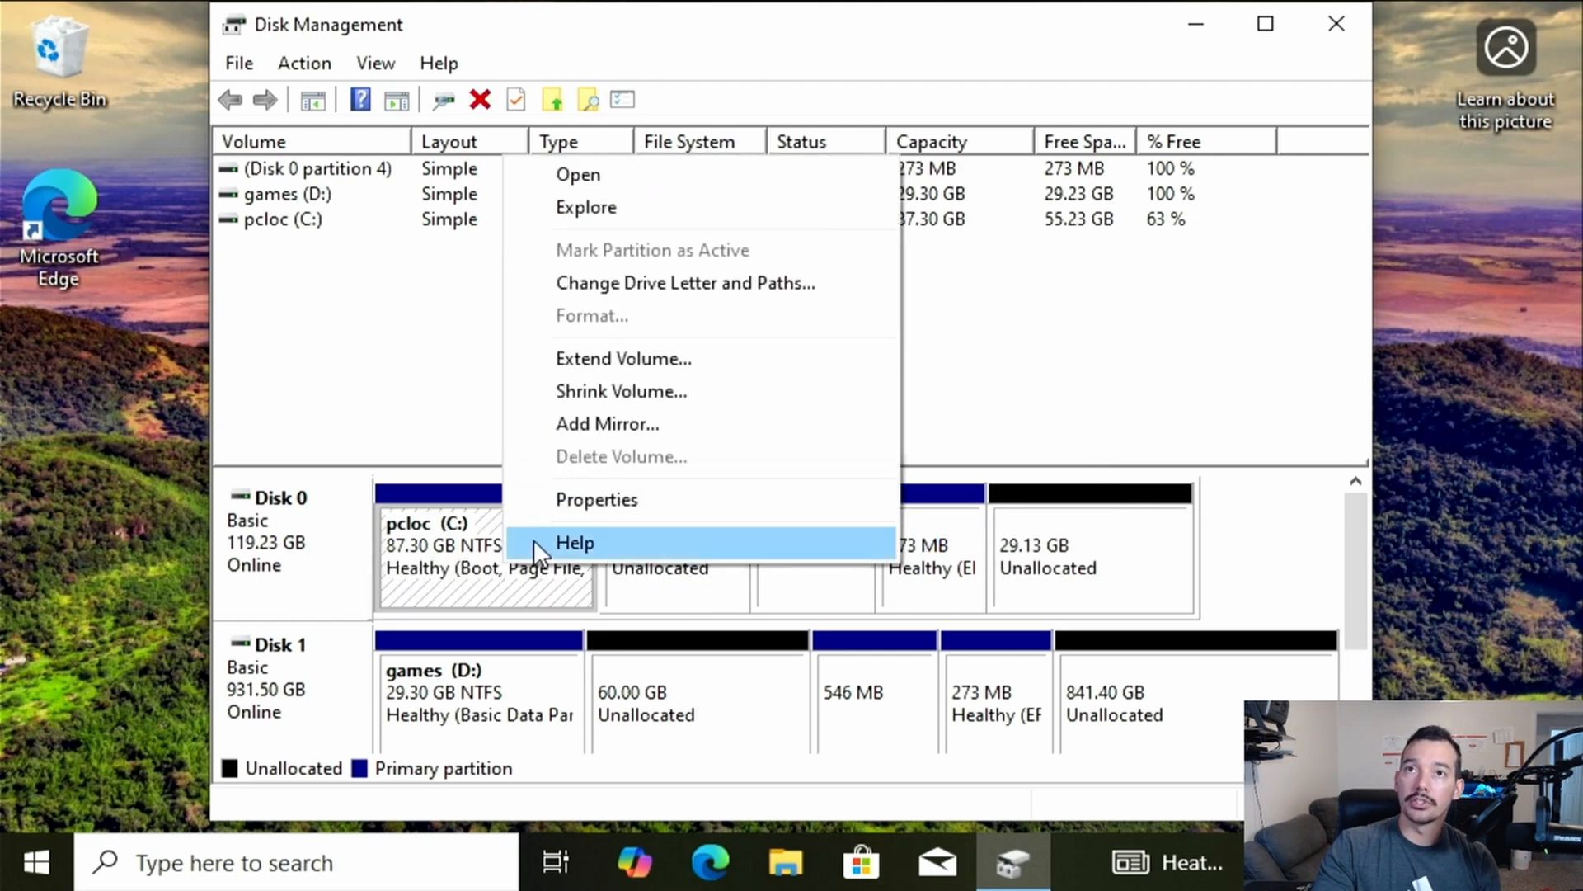
left_click(631, 360)
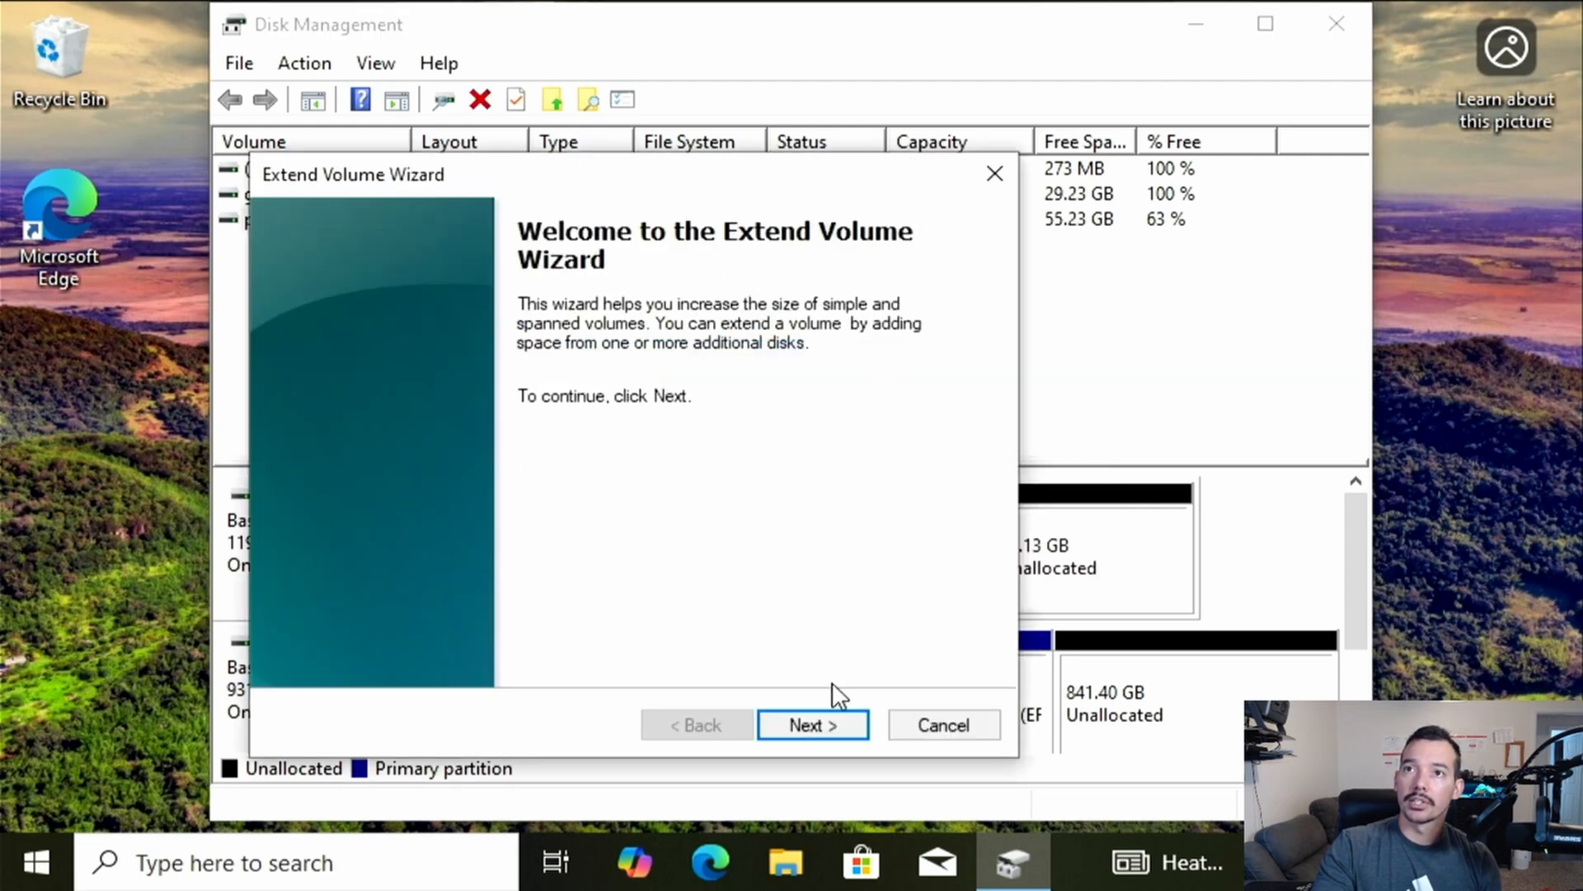
left_click(829, 724)
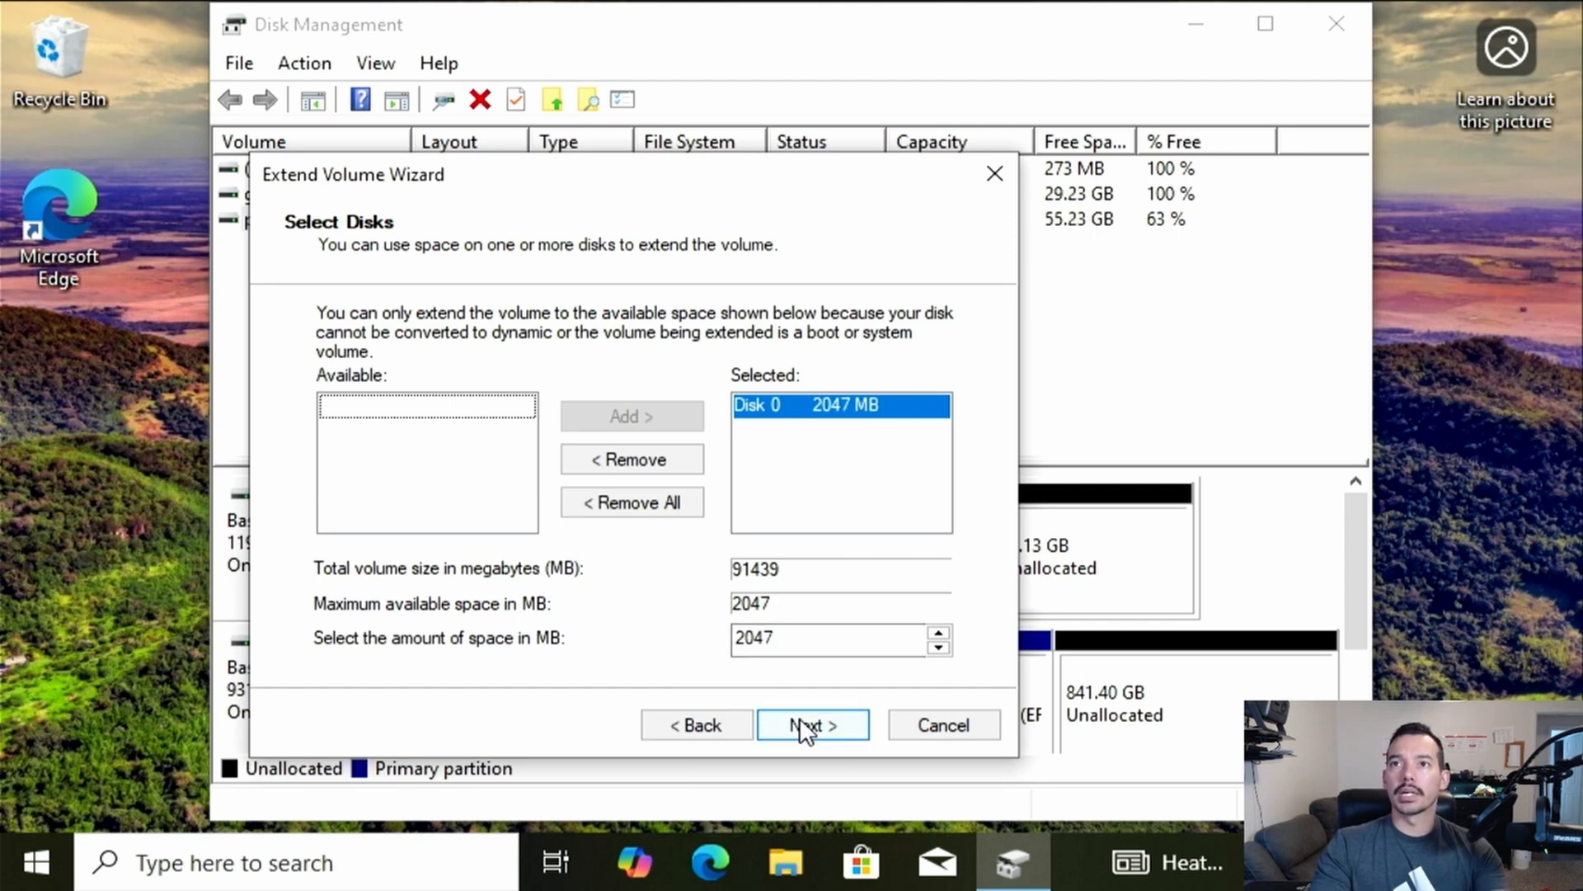
left_click(799, 715)
left_click(790, 719)
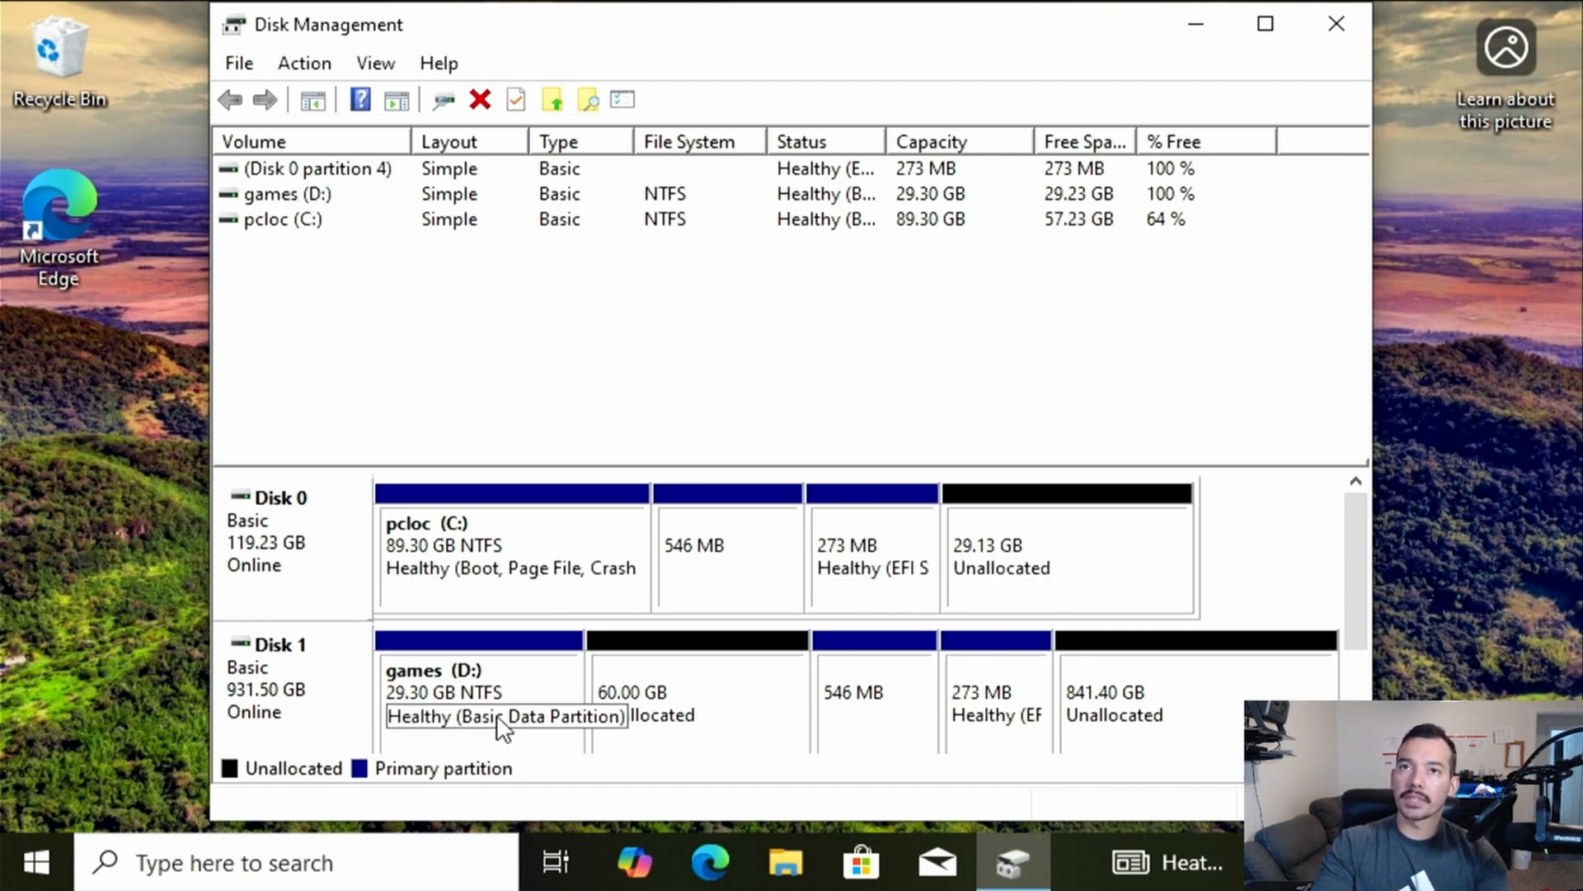
- Inspect the 546 MB and 273 MB partitions on Disk 1 and check whether the 273 MB one can be deleted
left_click(780, 704)
left_click(869, 710)
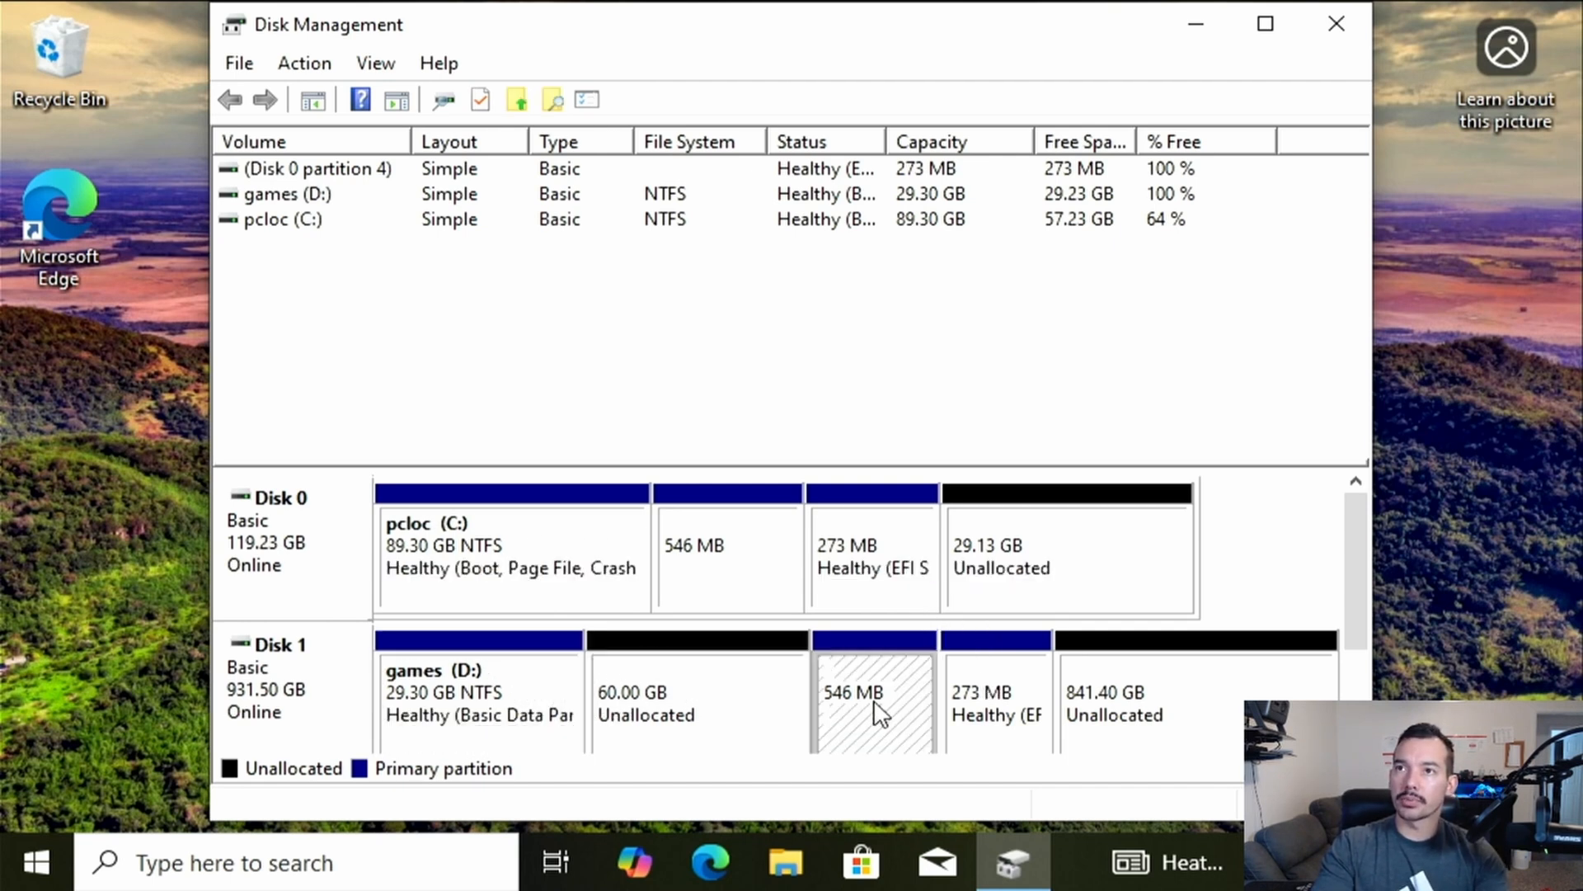
left_click(1007, 732)
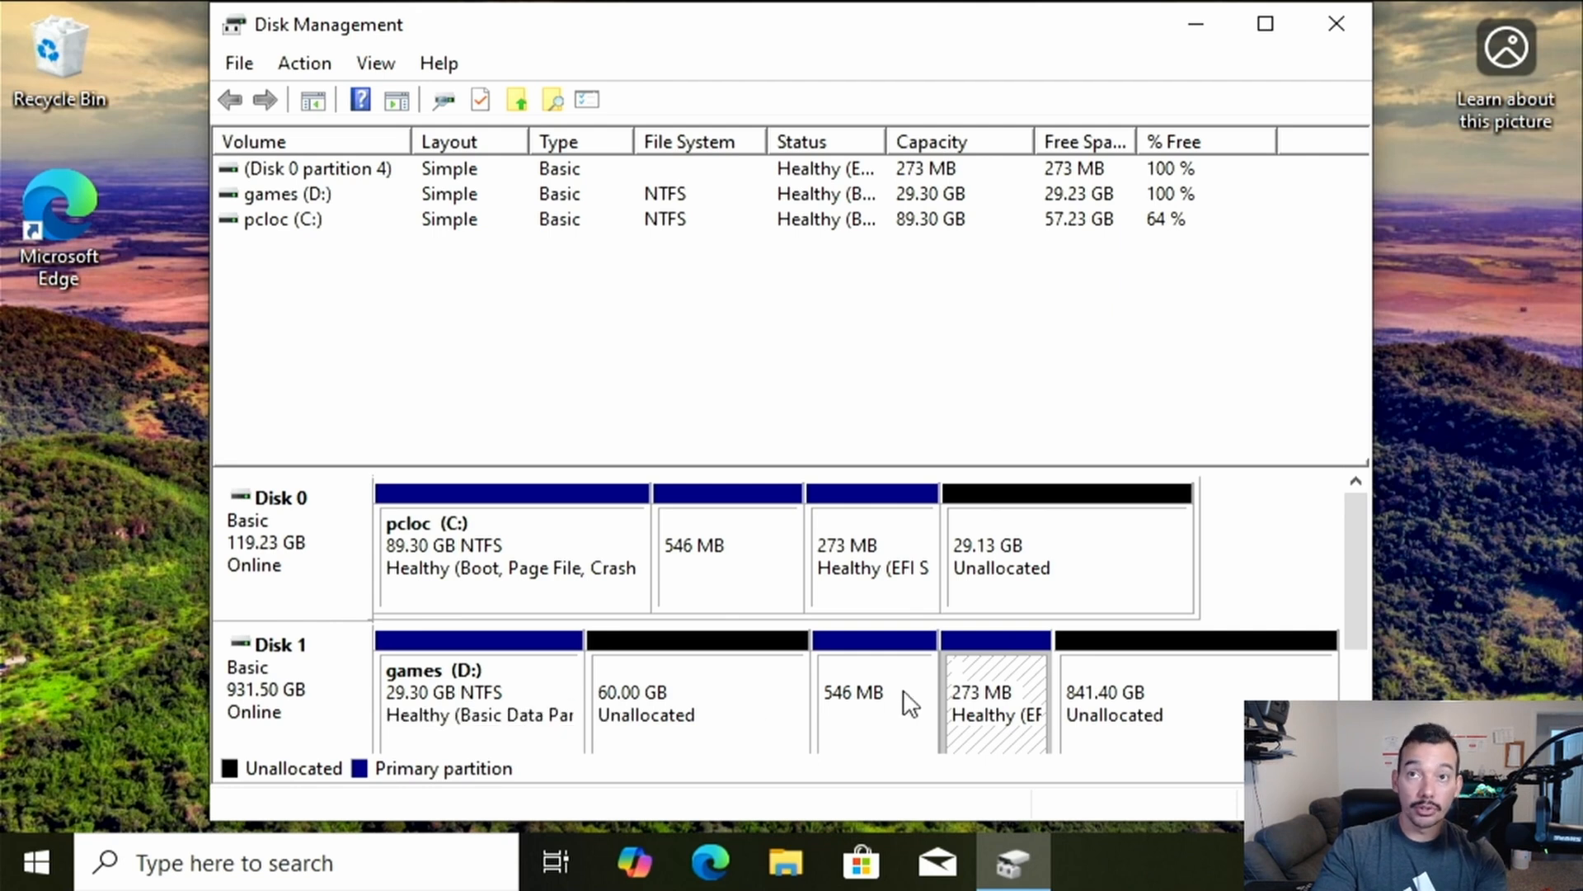
right_click(981, 699)
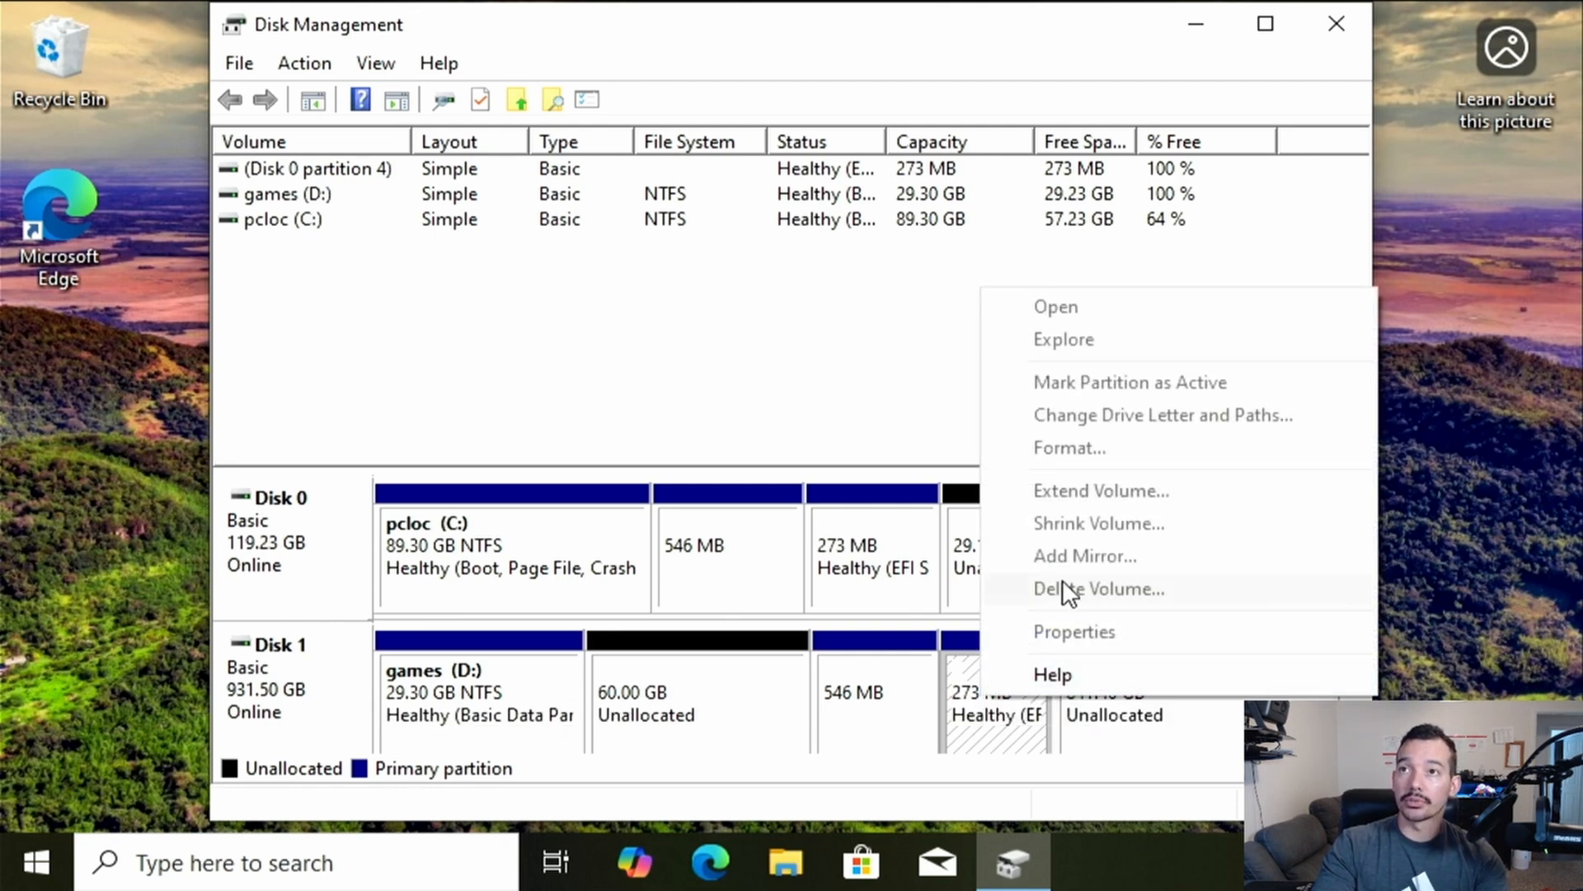
left_click(894, 695)
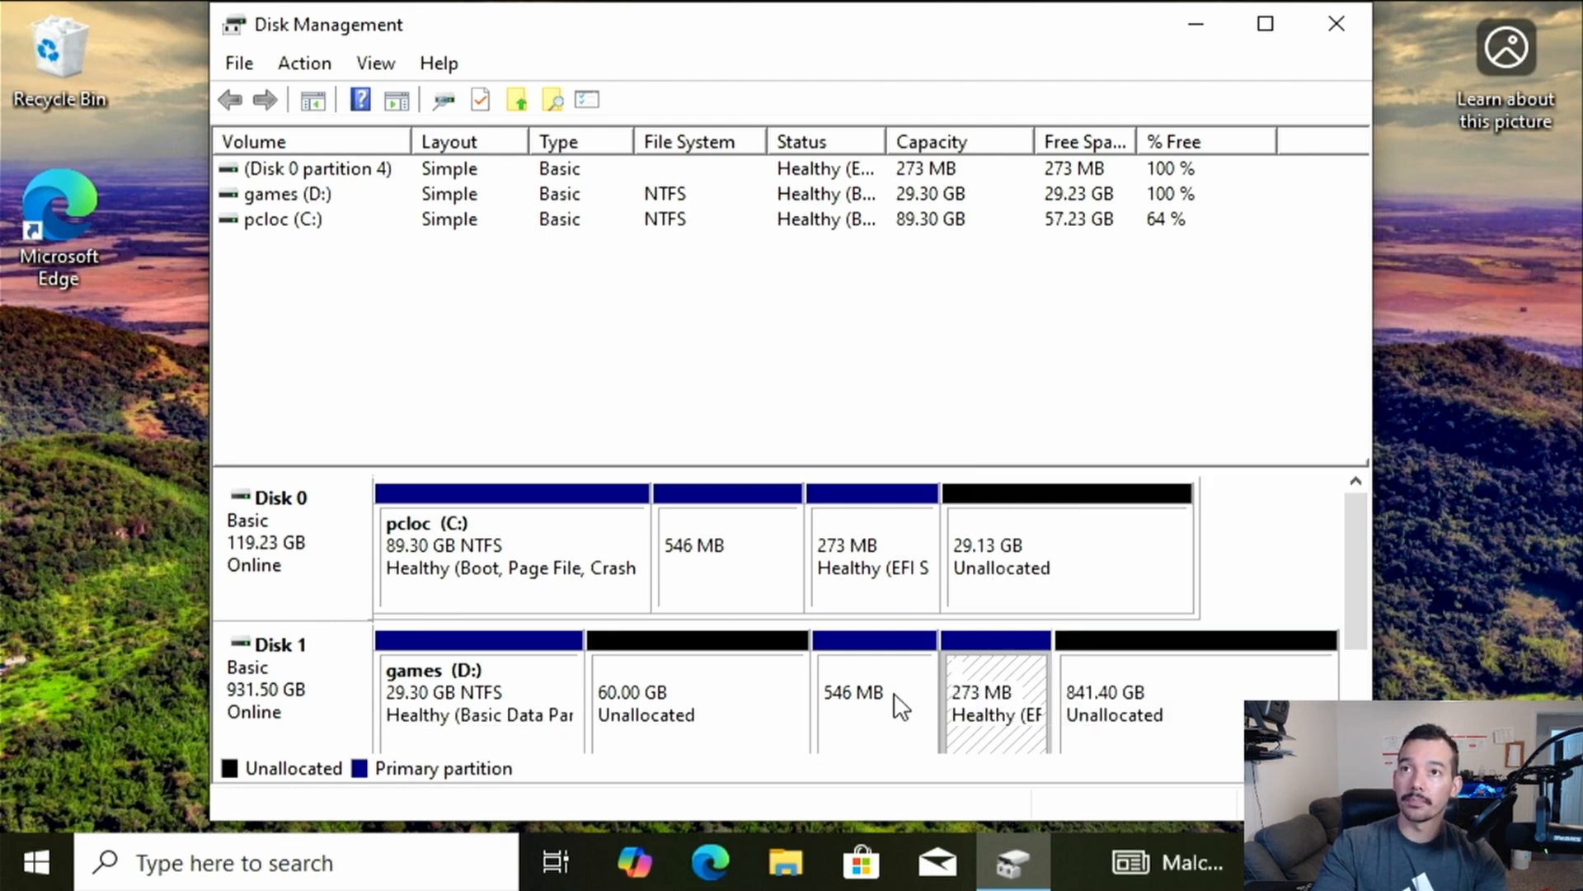
- Delete the 546 MB partition on Disk 1, accepting that it may contain data from other operating systems
right_click(894, 694)
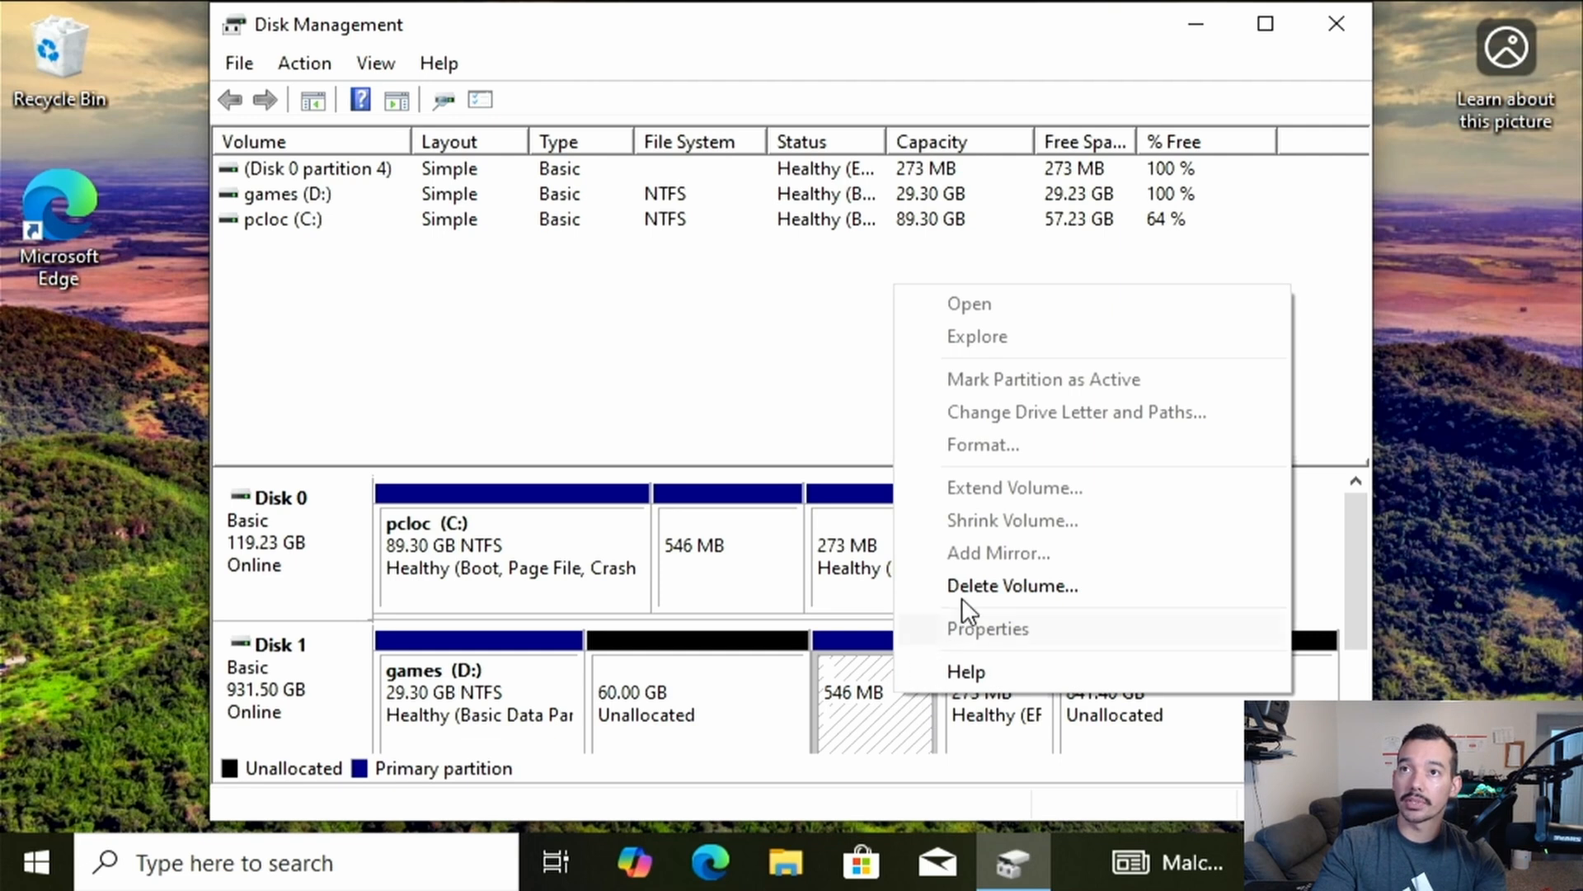
left_click(977, 583)
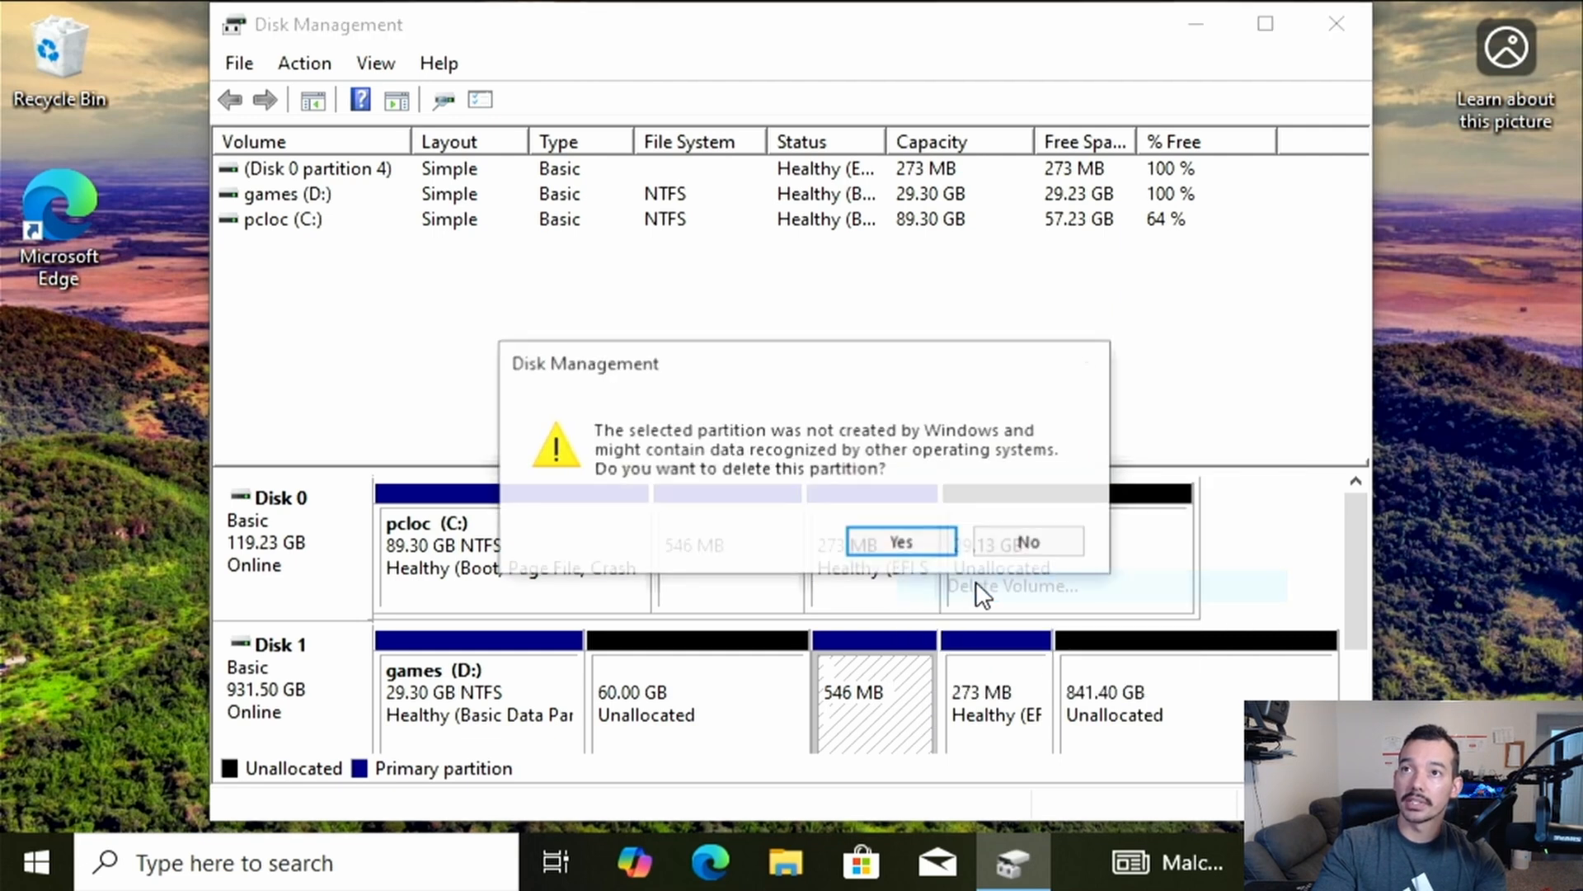
left_click(883, 542)
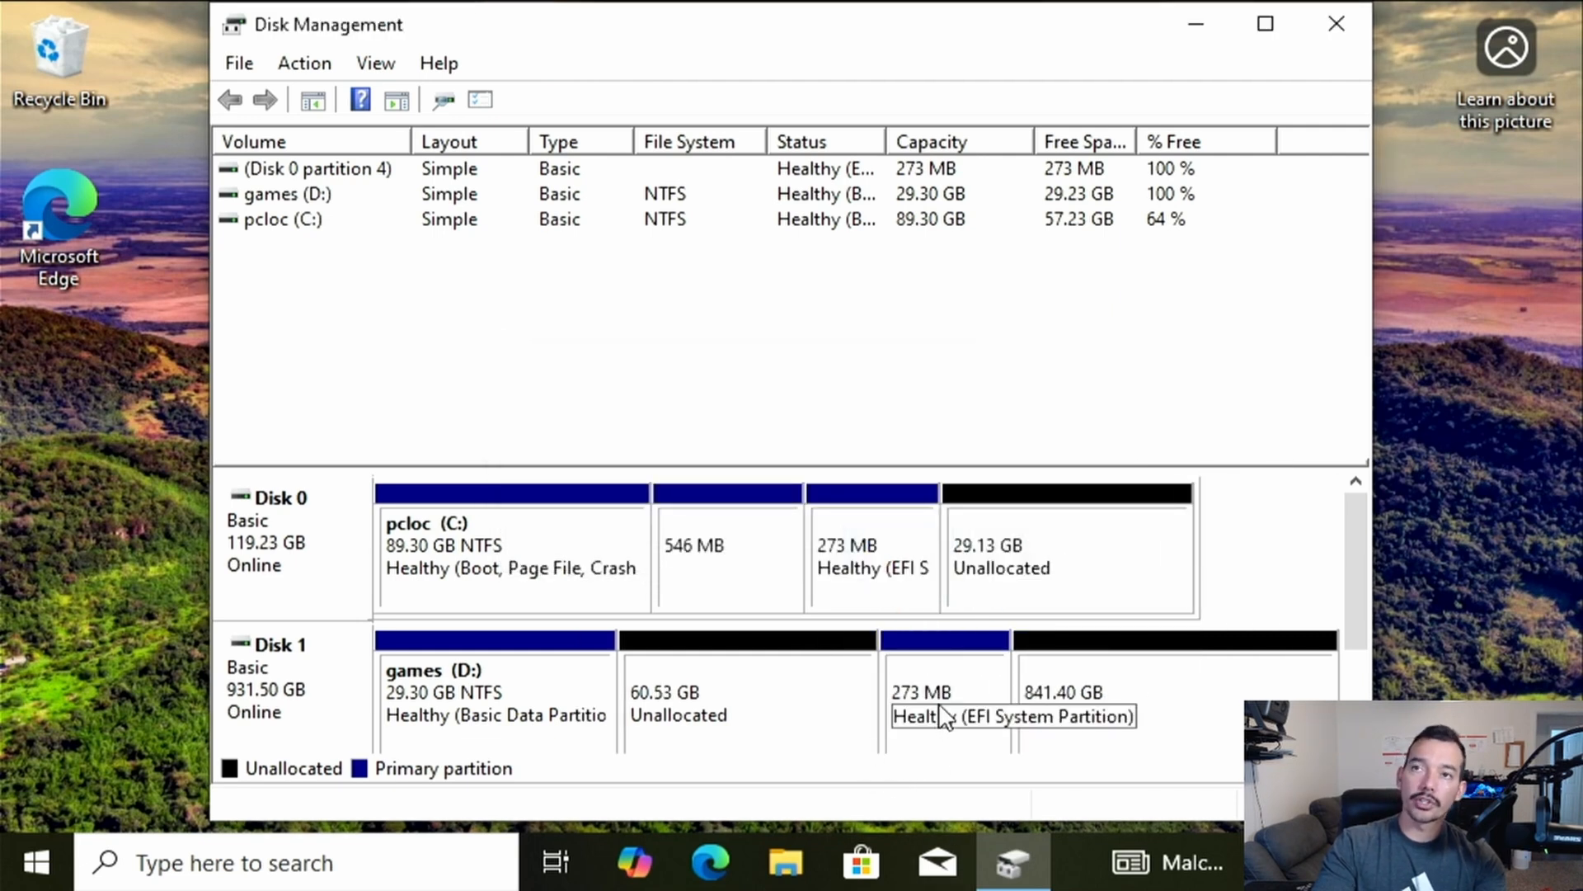
- Recheck the volume options offered for the 273 MB EFI System Partition on Disk 1
left_click(962, 681)
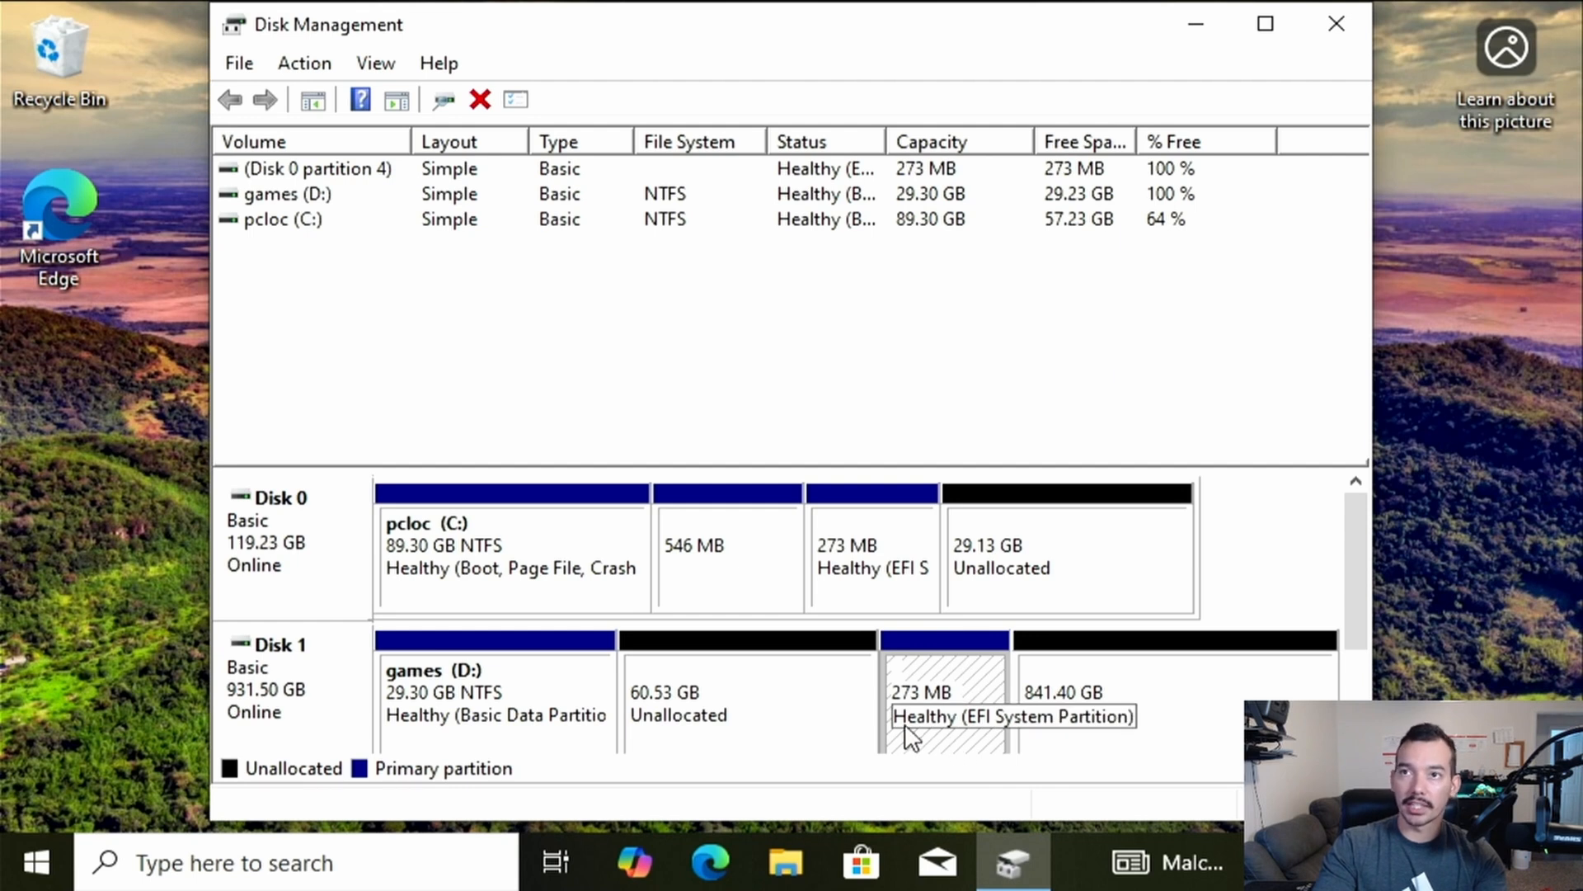
right_click(946, 691)
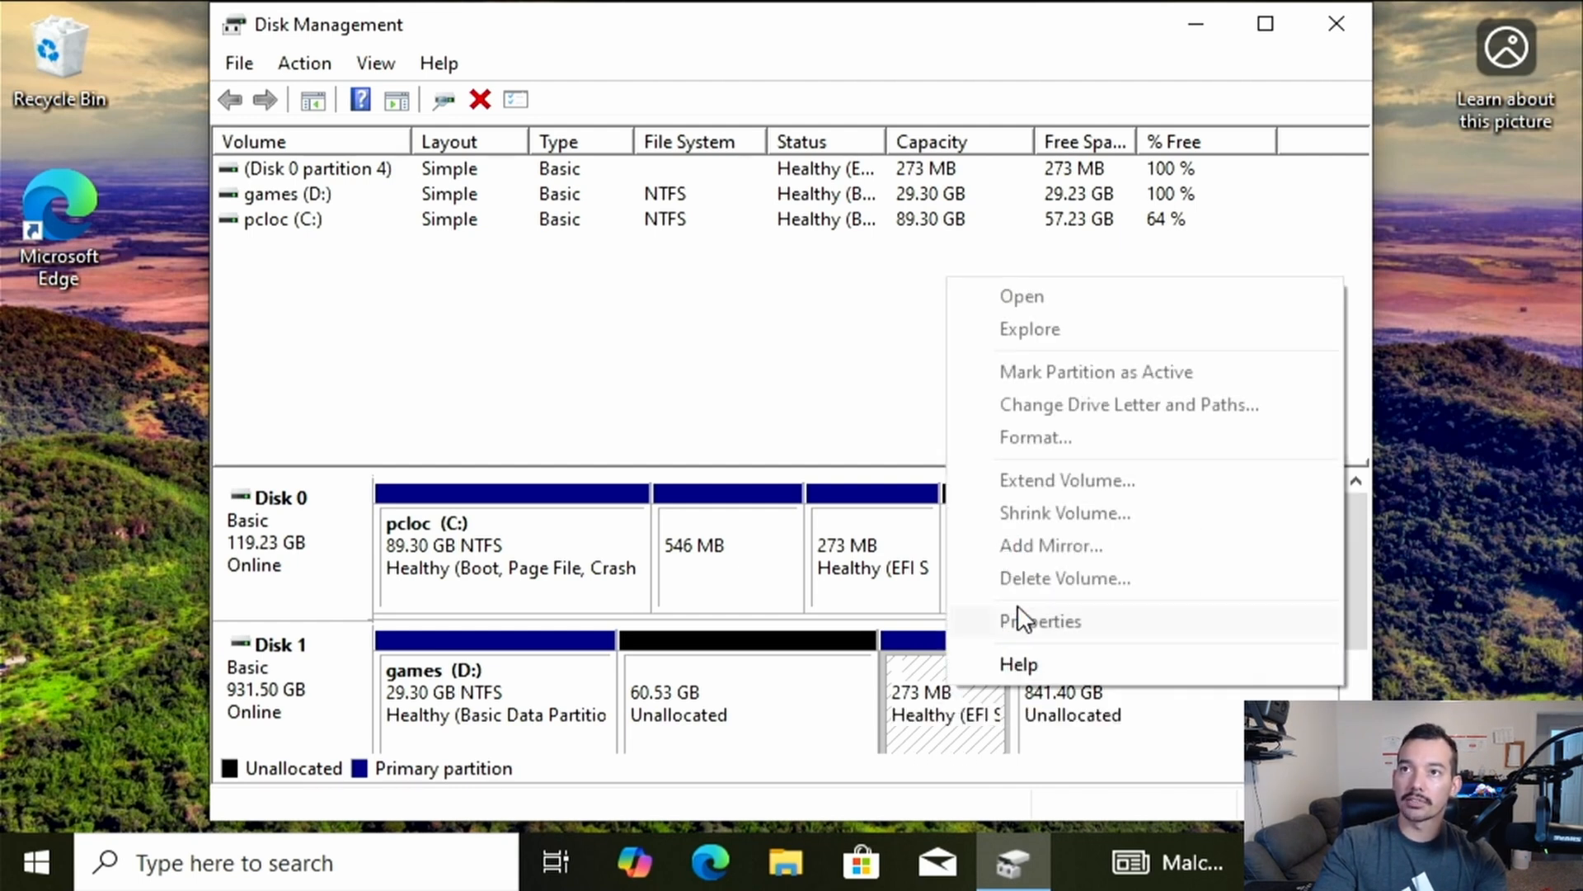
left_click(990, 711)
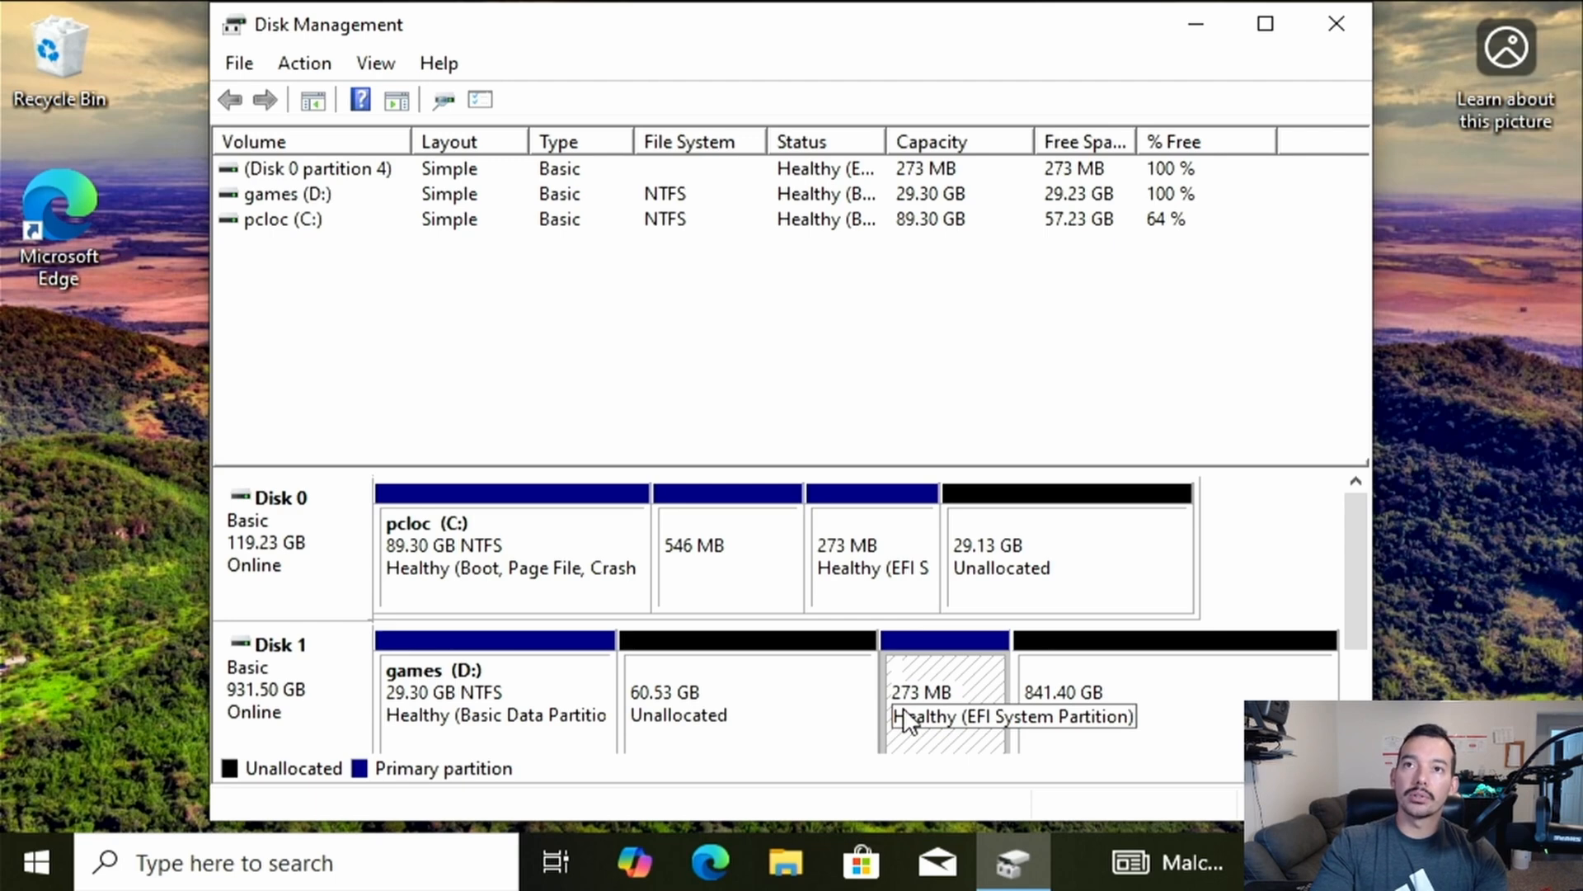
- Open Command Prompt as administrator and start diskpart
left_click(322, 863)
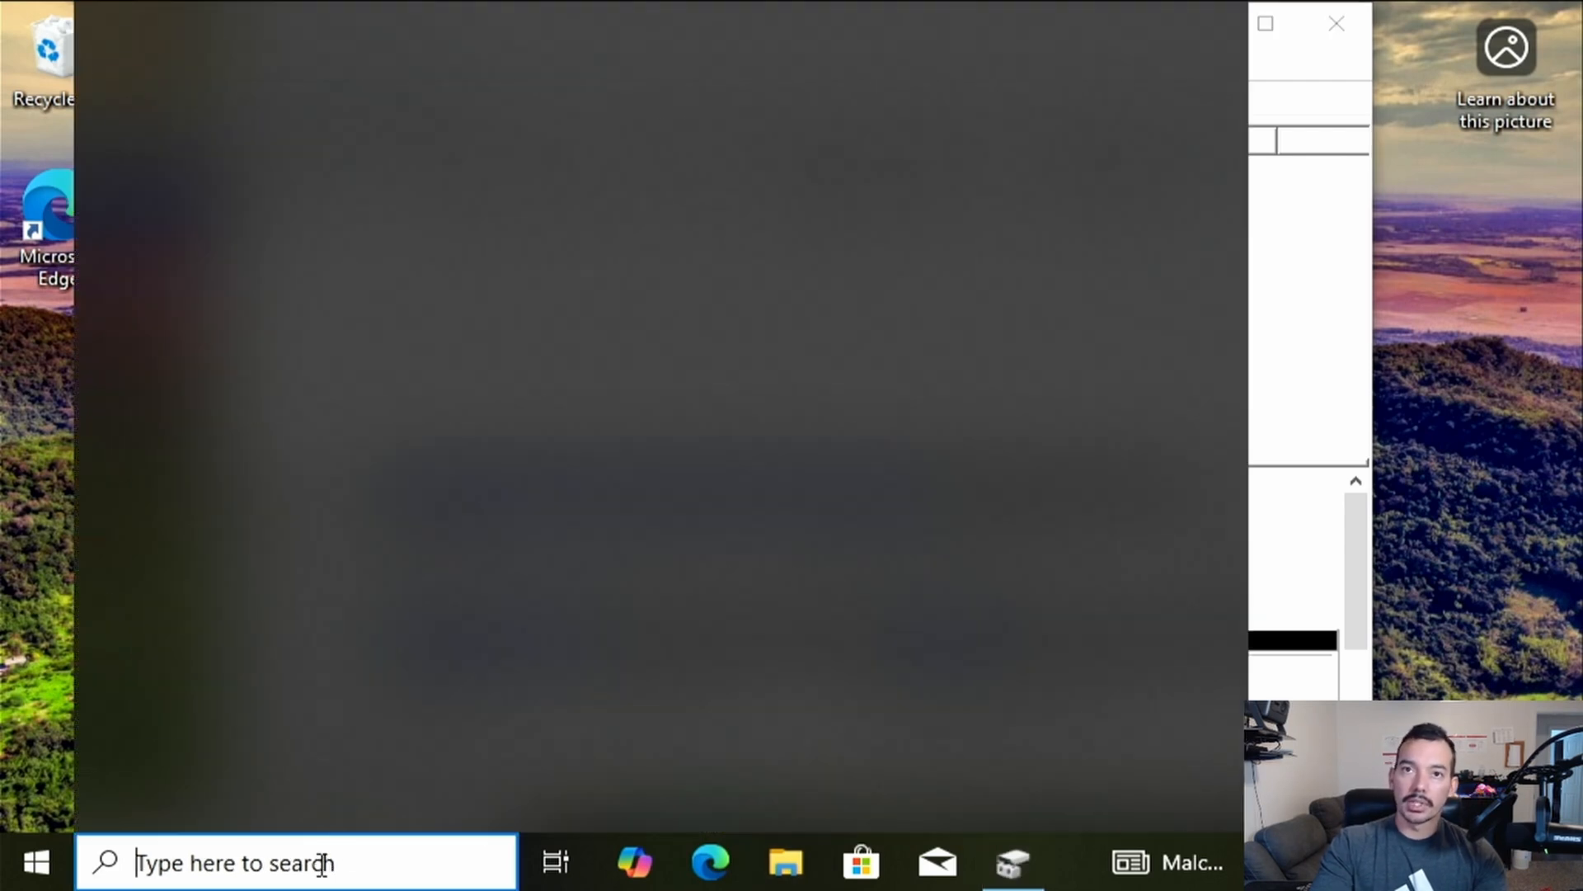
type("cmd")
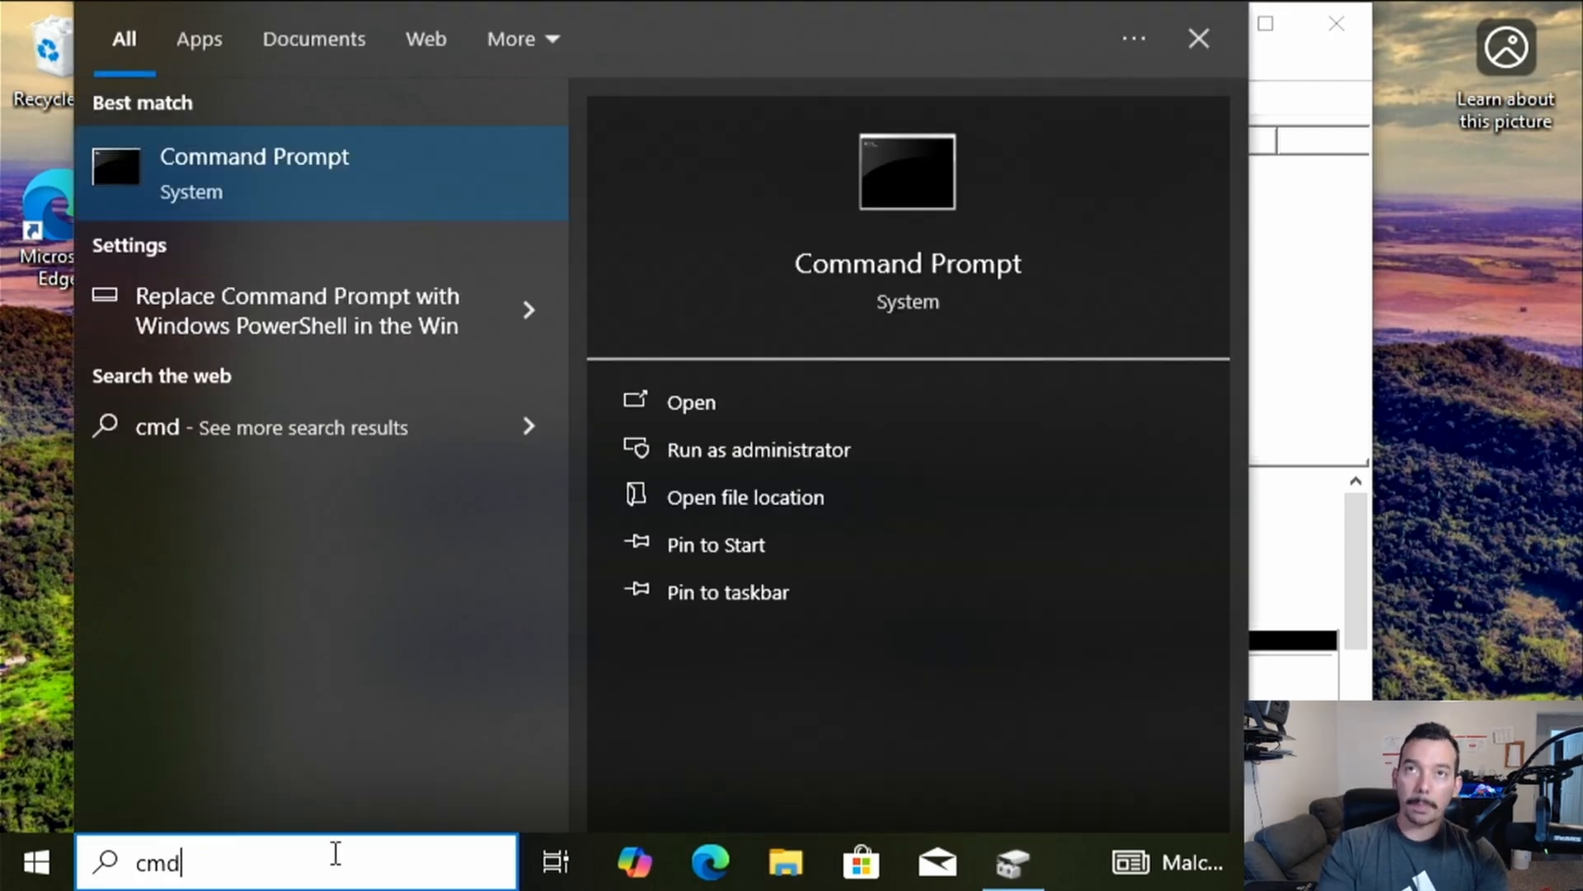
left_click(759, 455)
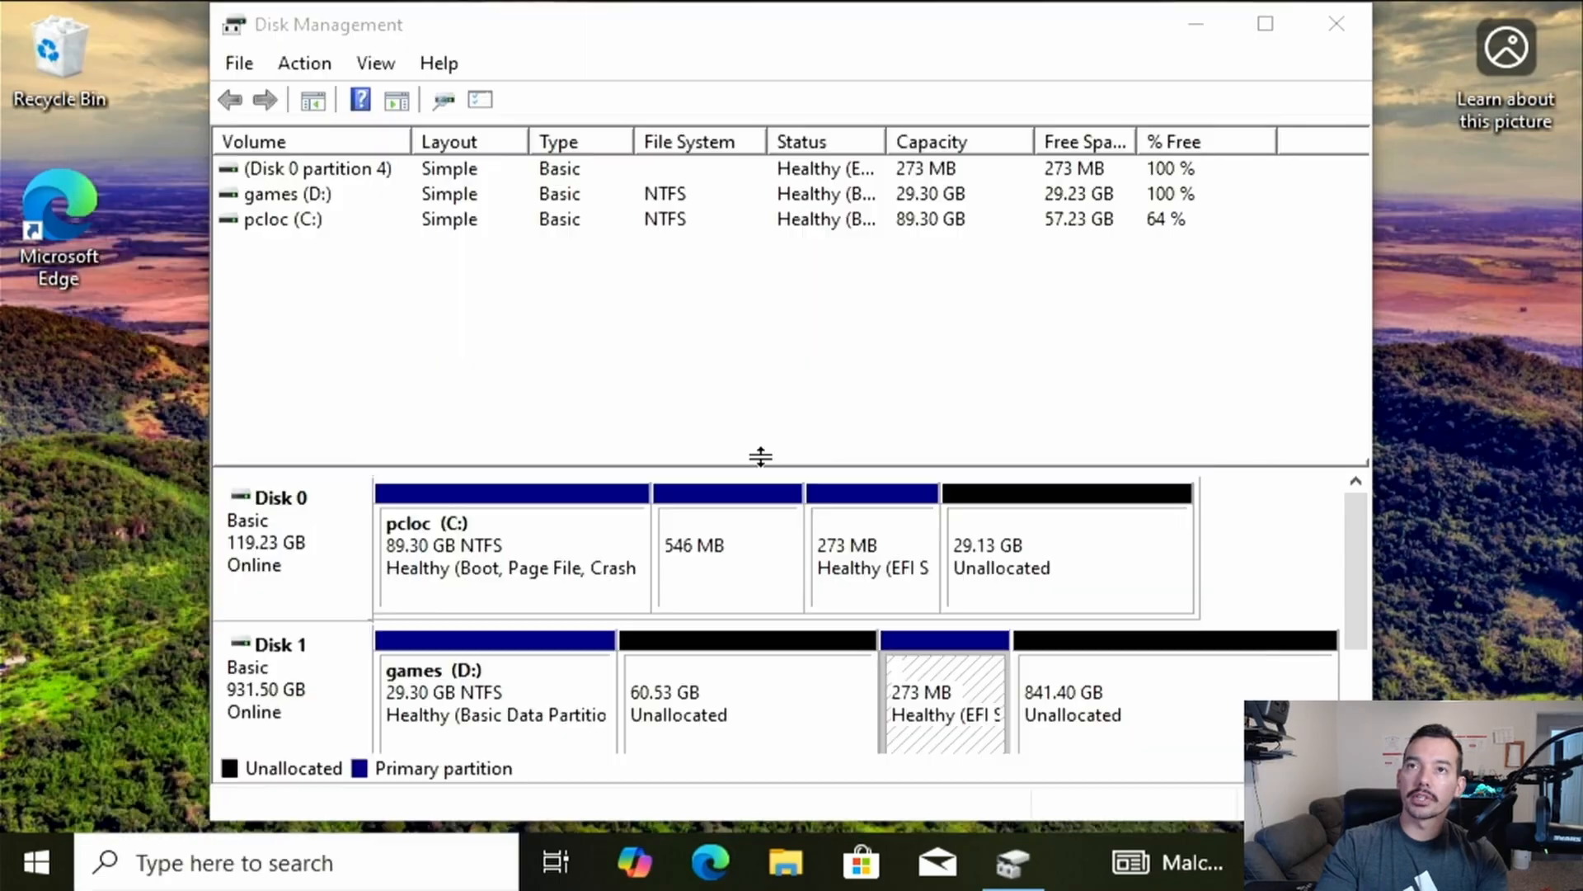
left_click(585, 625)
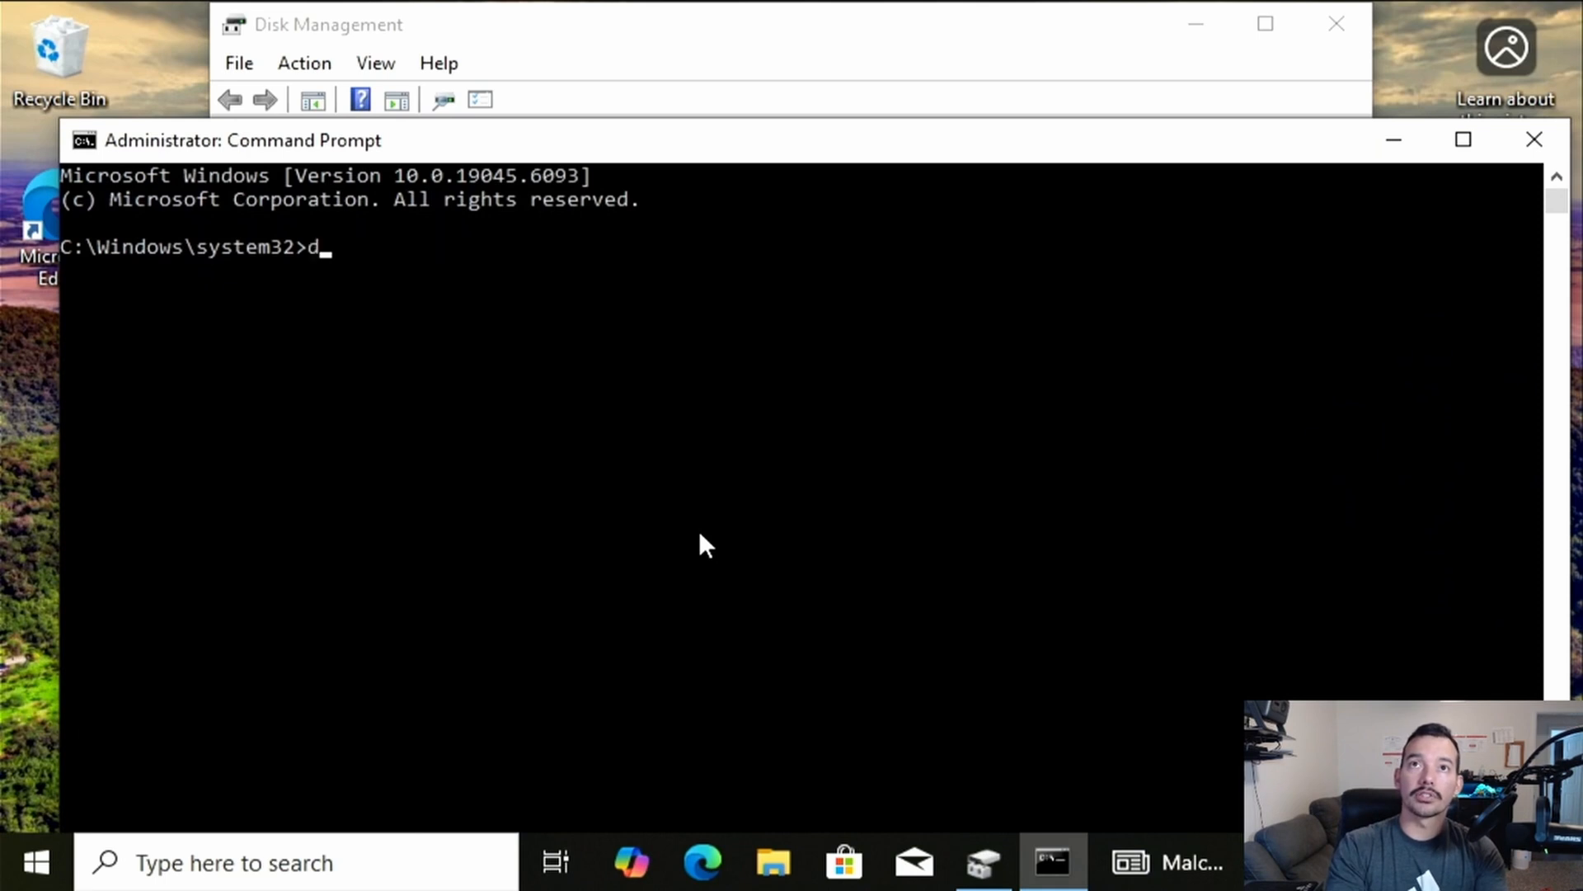
type("diskpart")
key("Return")
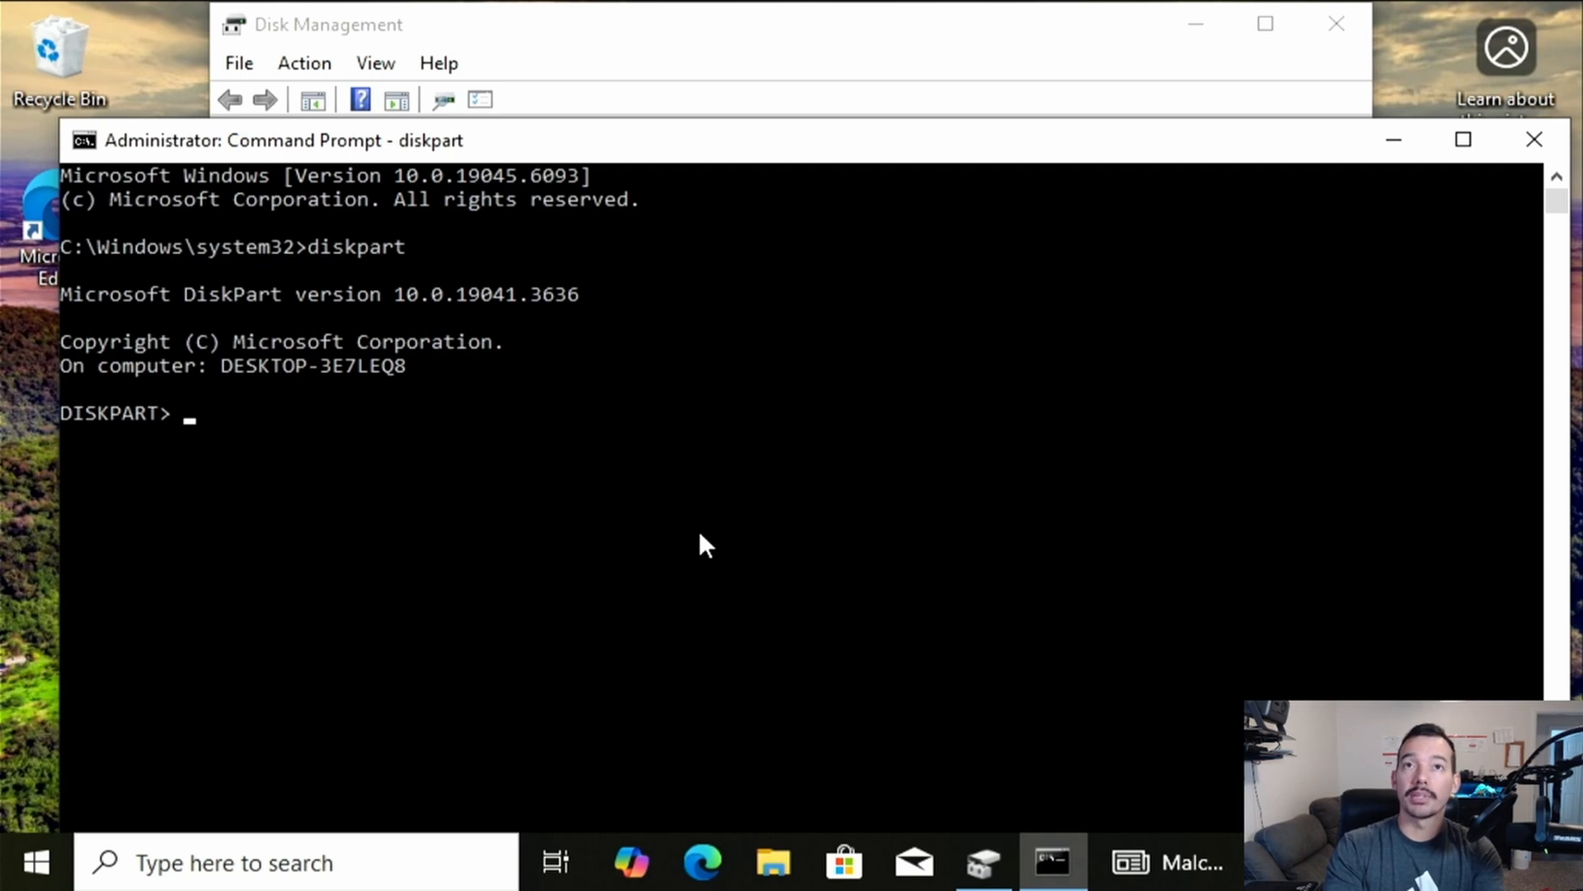
- List the disks in diskpart, then select disk 0 and list its partitions
type("list disk")
key("Return")
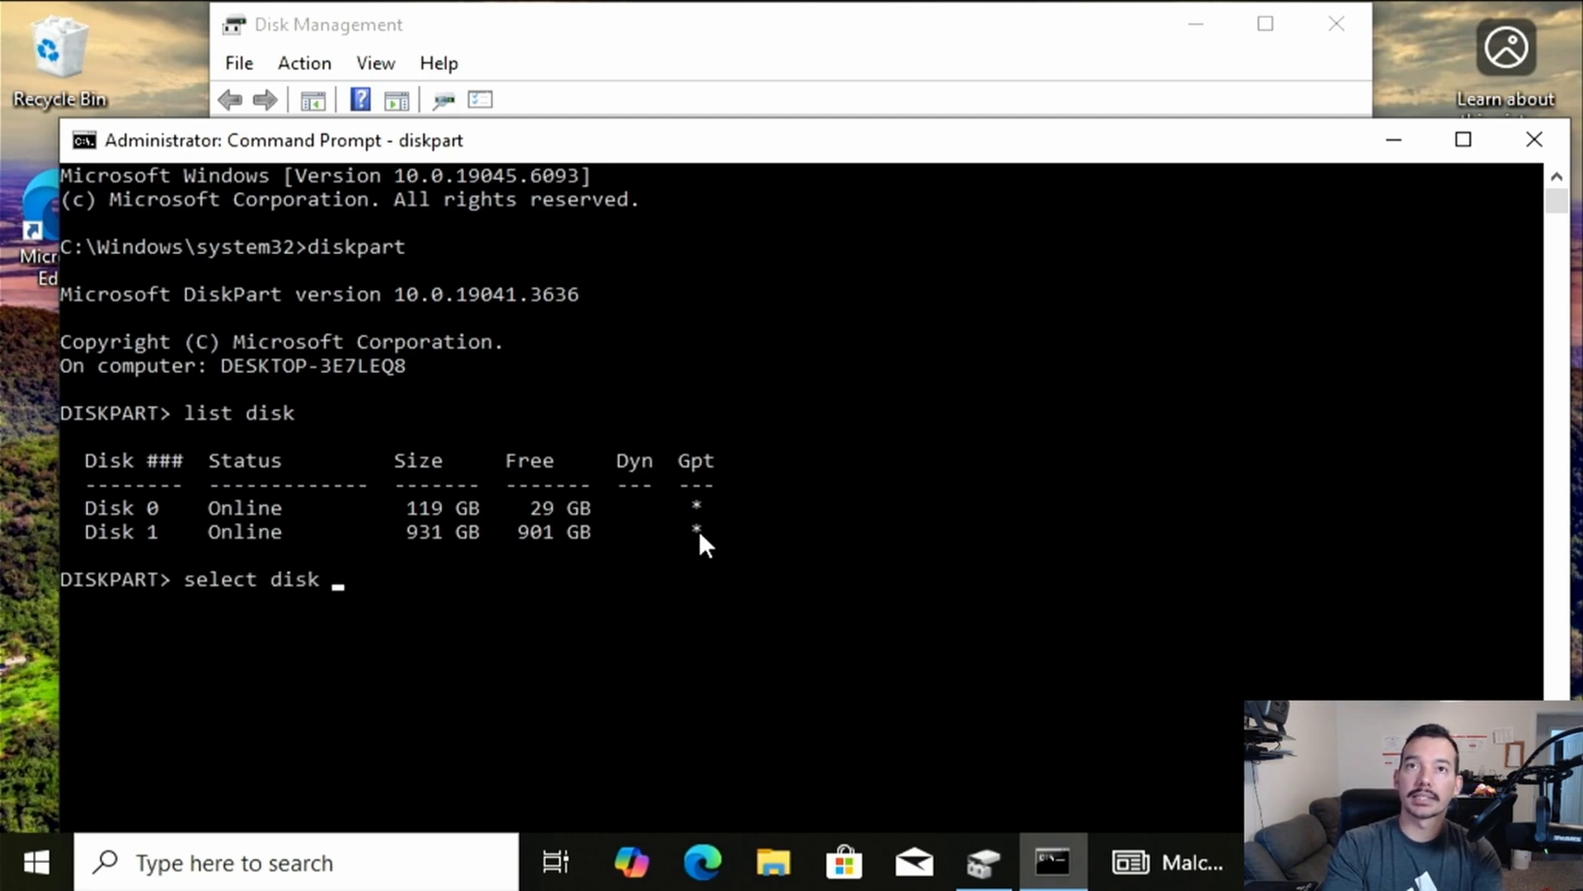
key("Return")
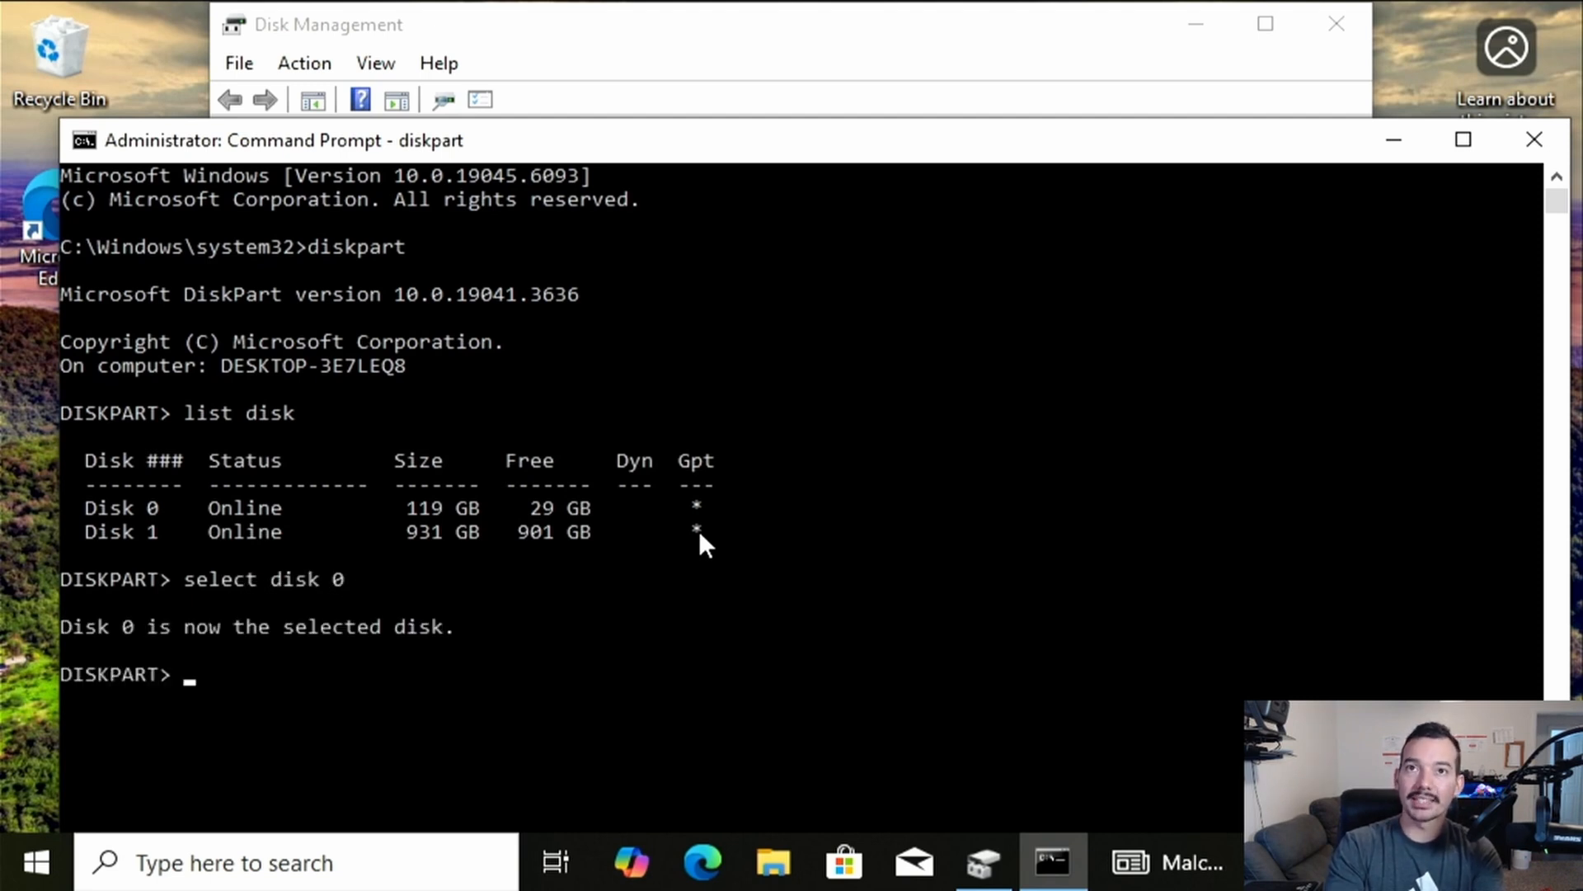
type("list part")
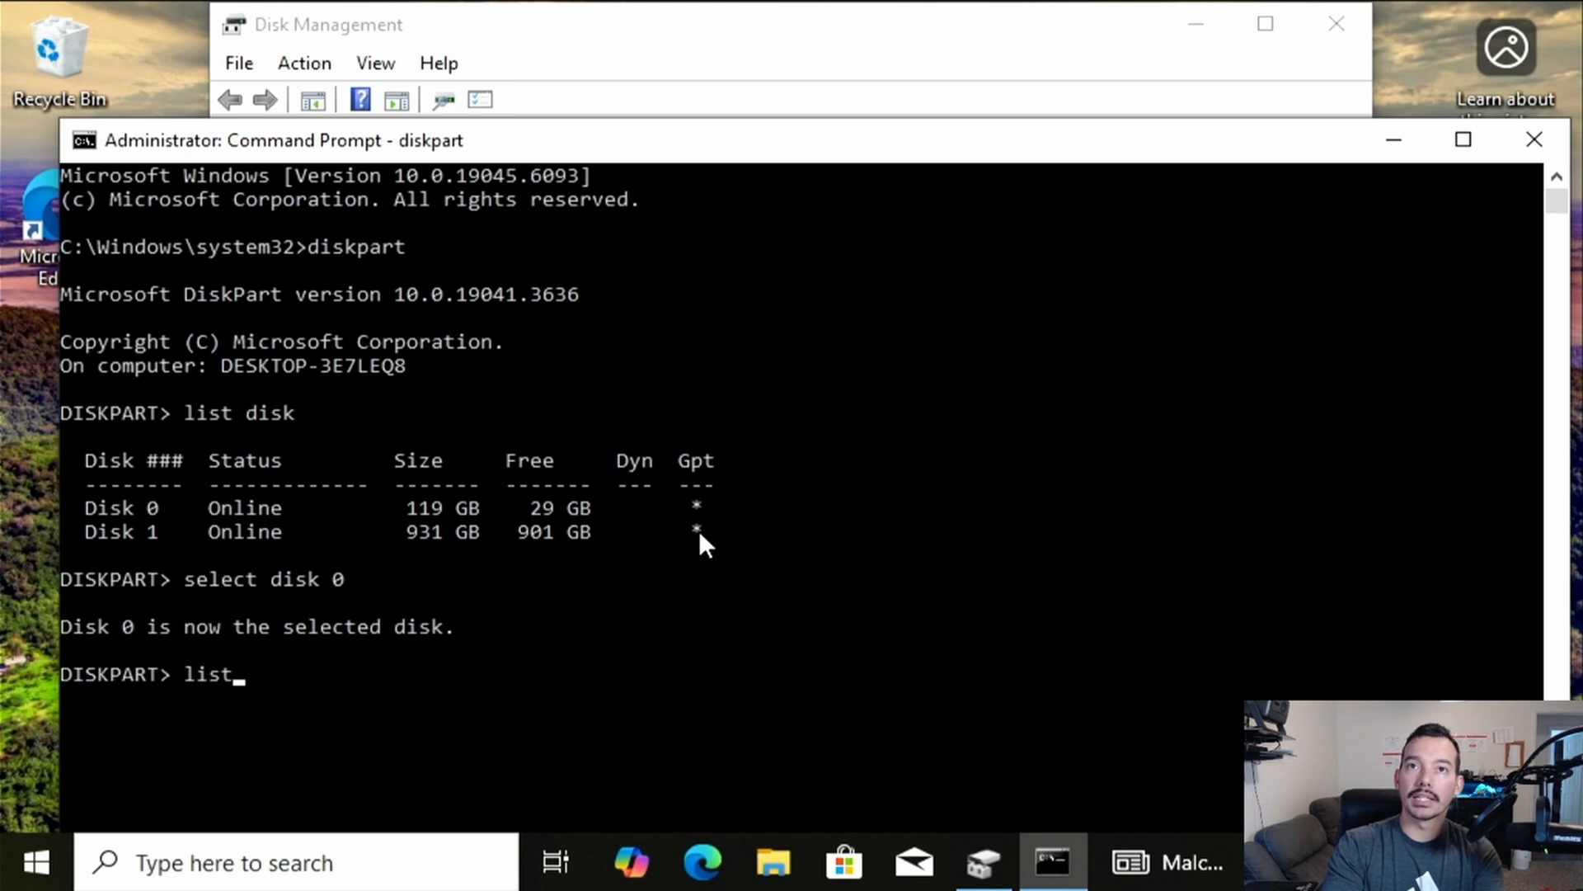
key("Return")
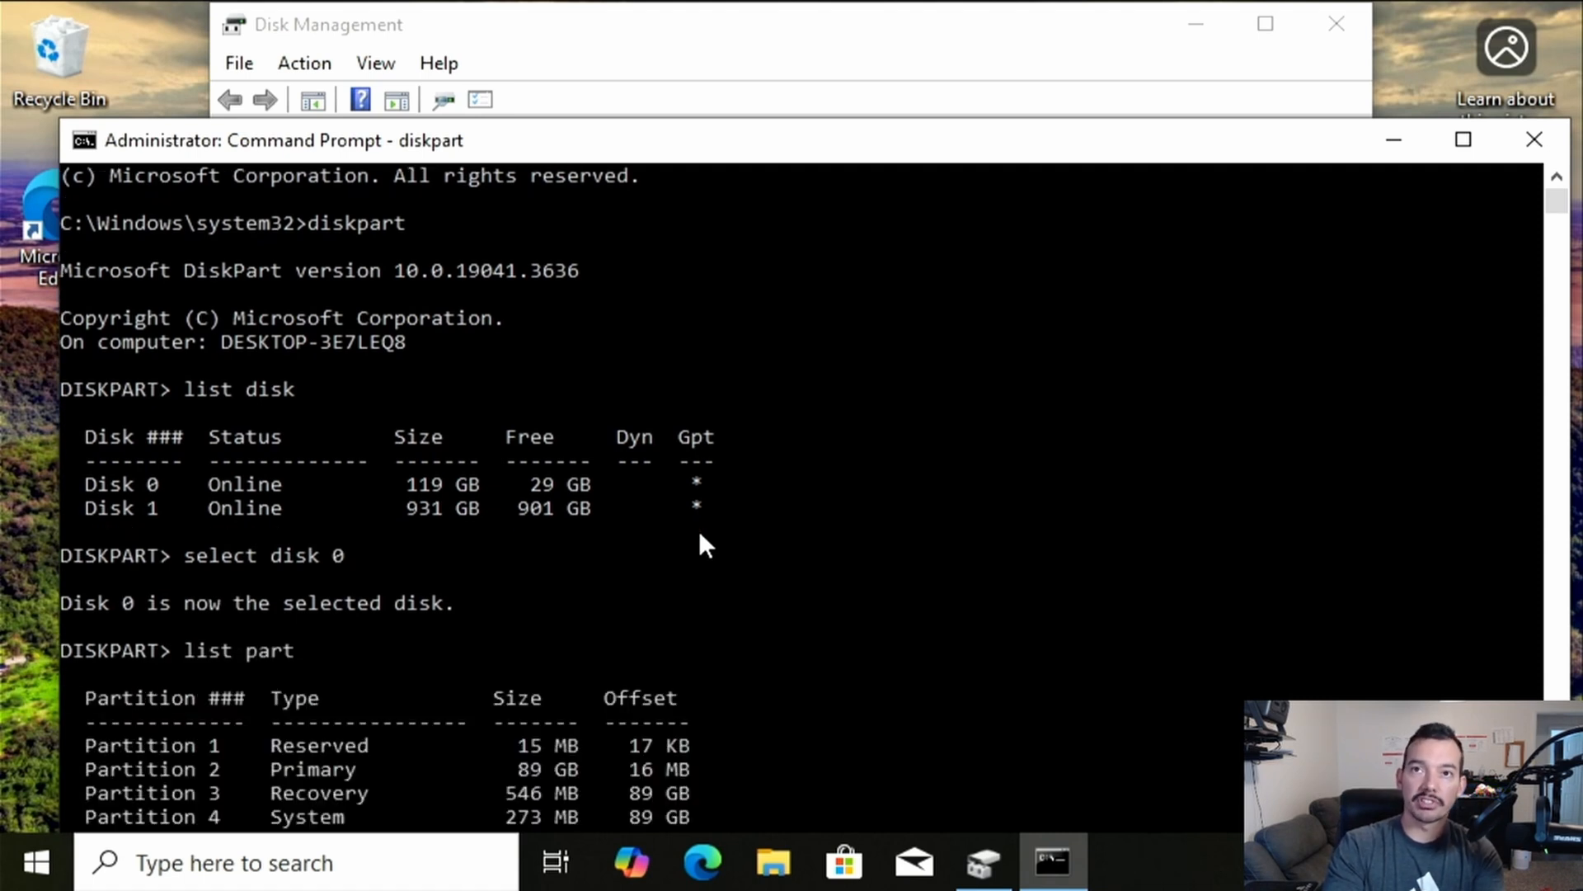
scroll(614, 564, "down", 1)
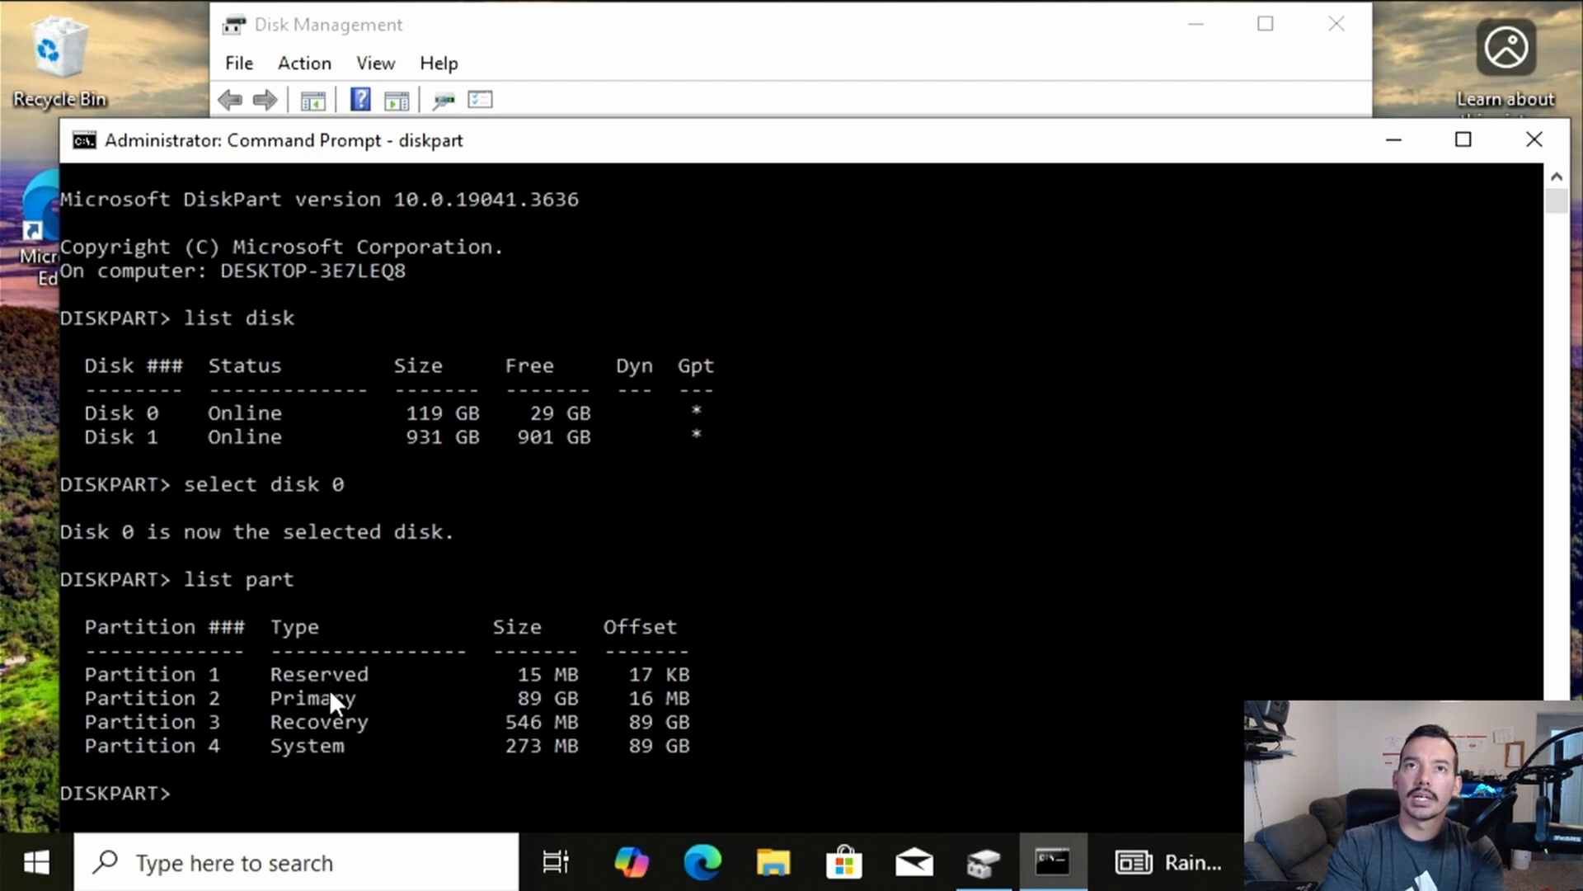
- Switch the diskpart selection to disk 1
type("se")
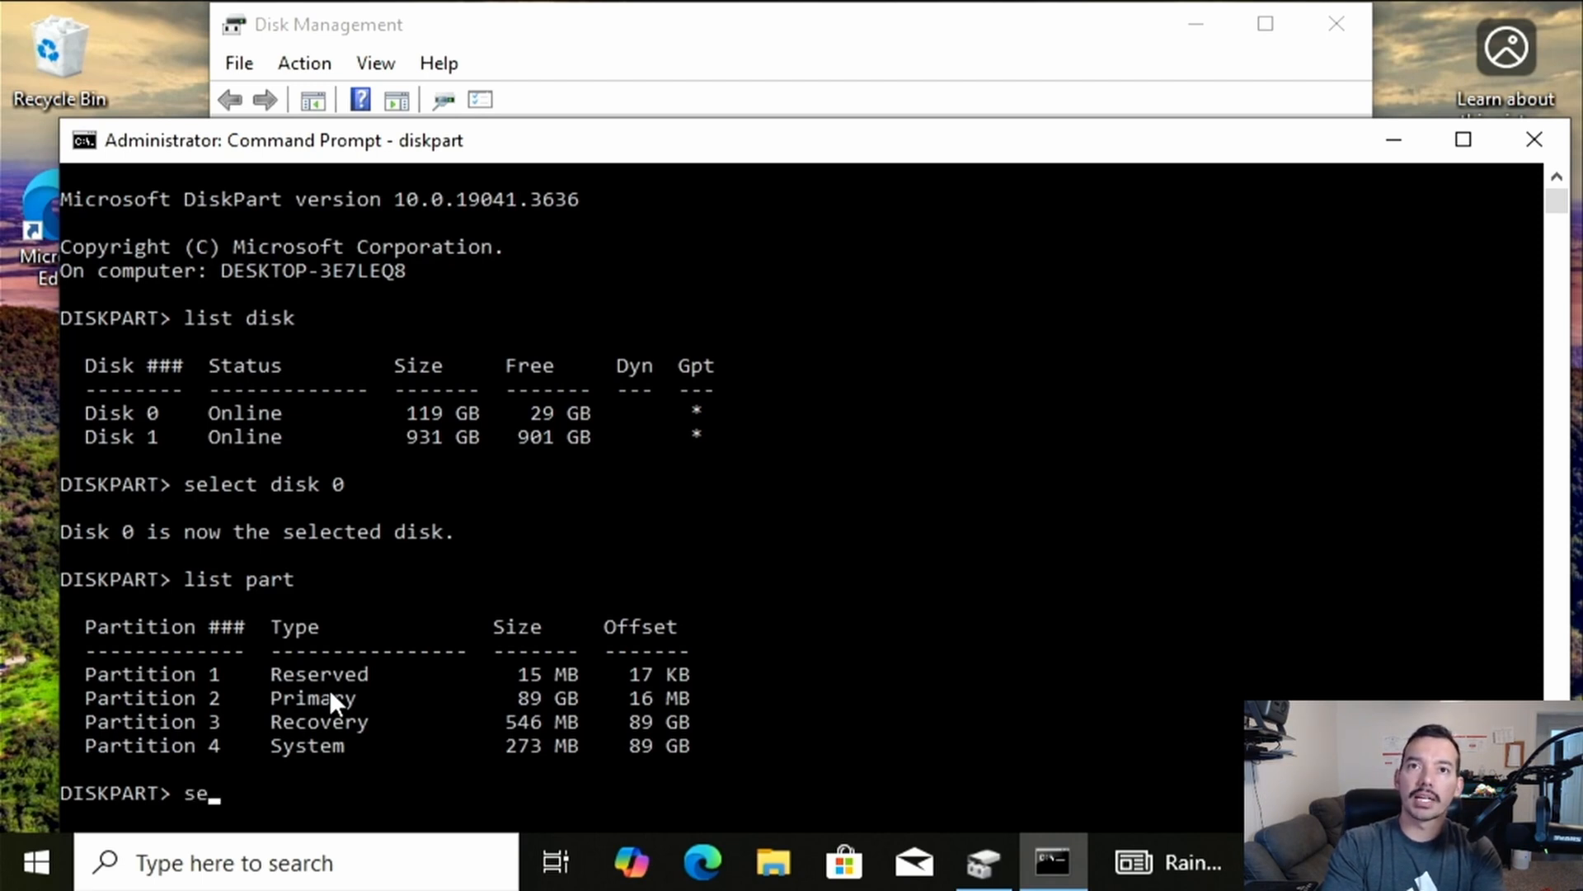
type("lect disk")
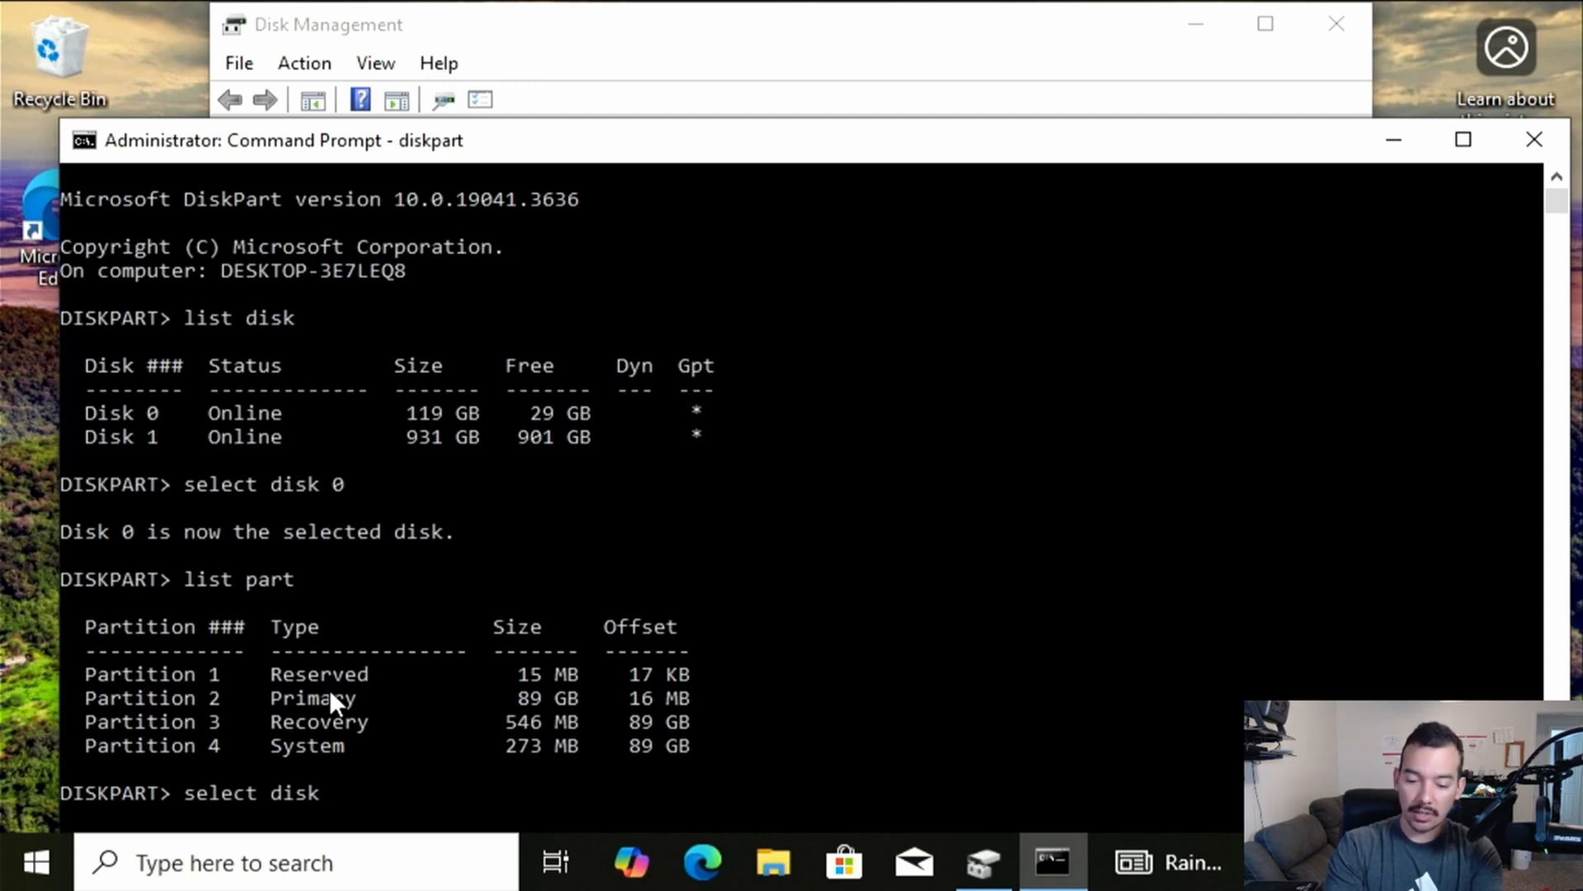
type(" 1")
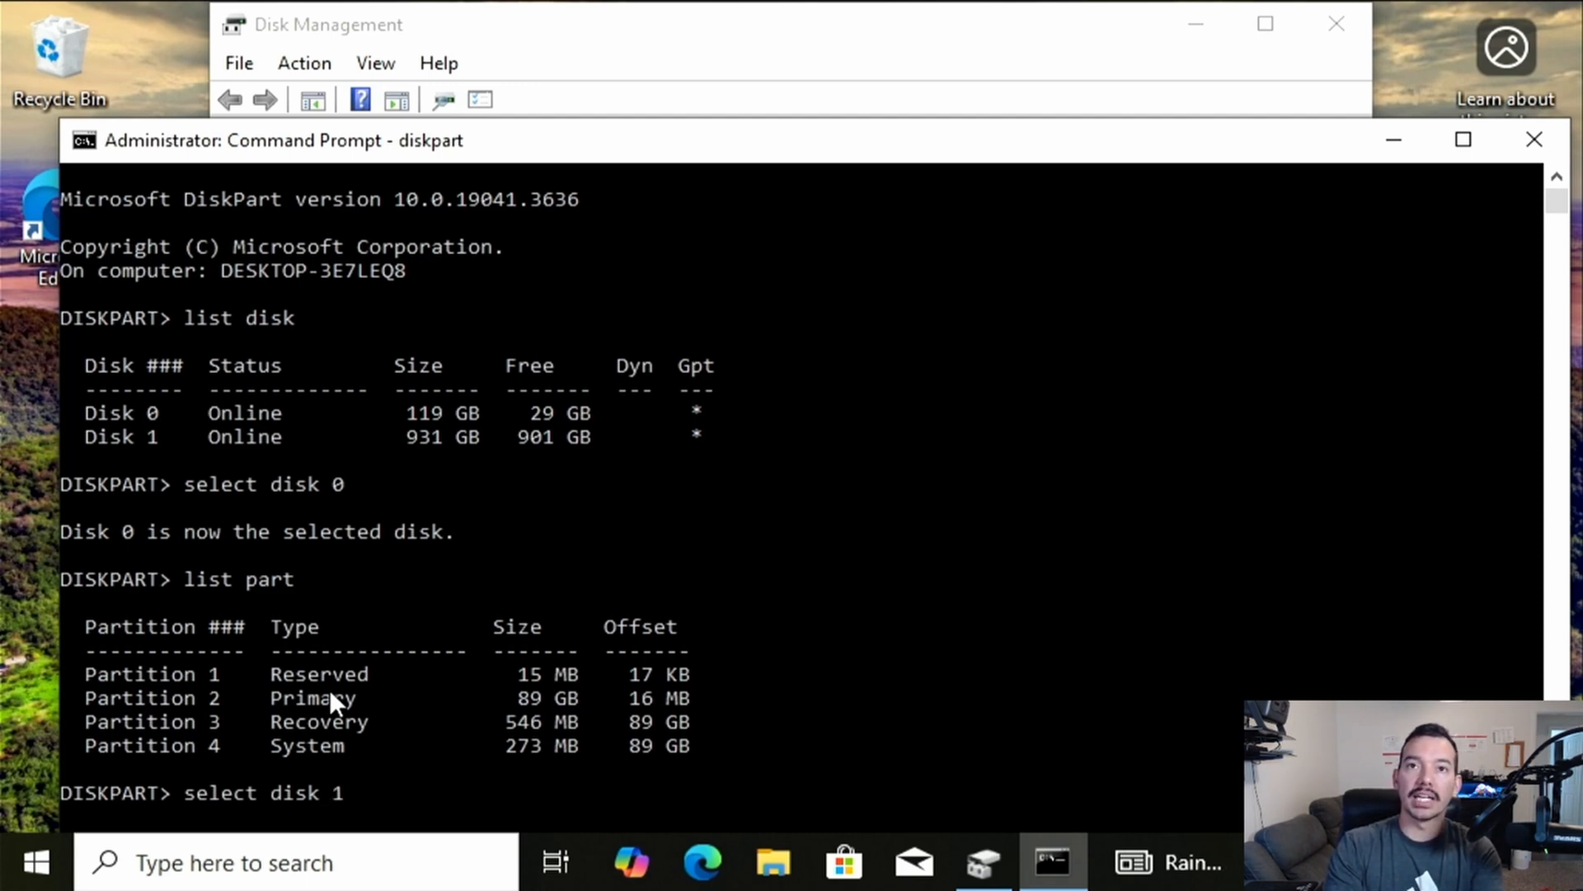
key("Return")
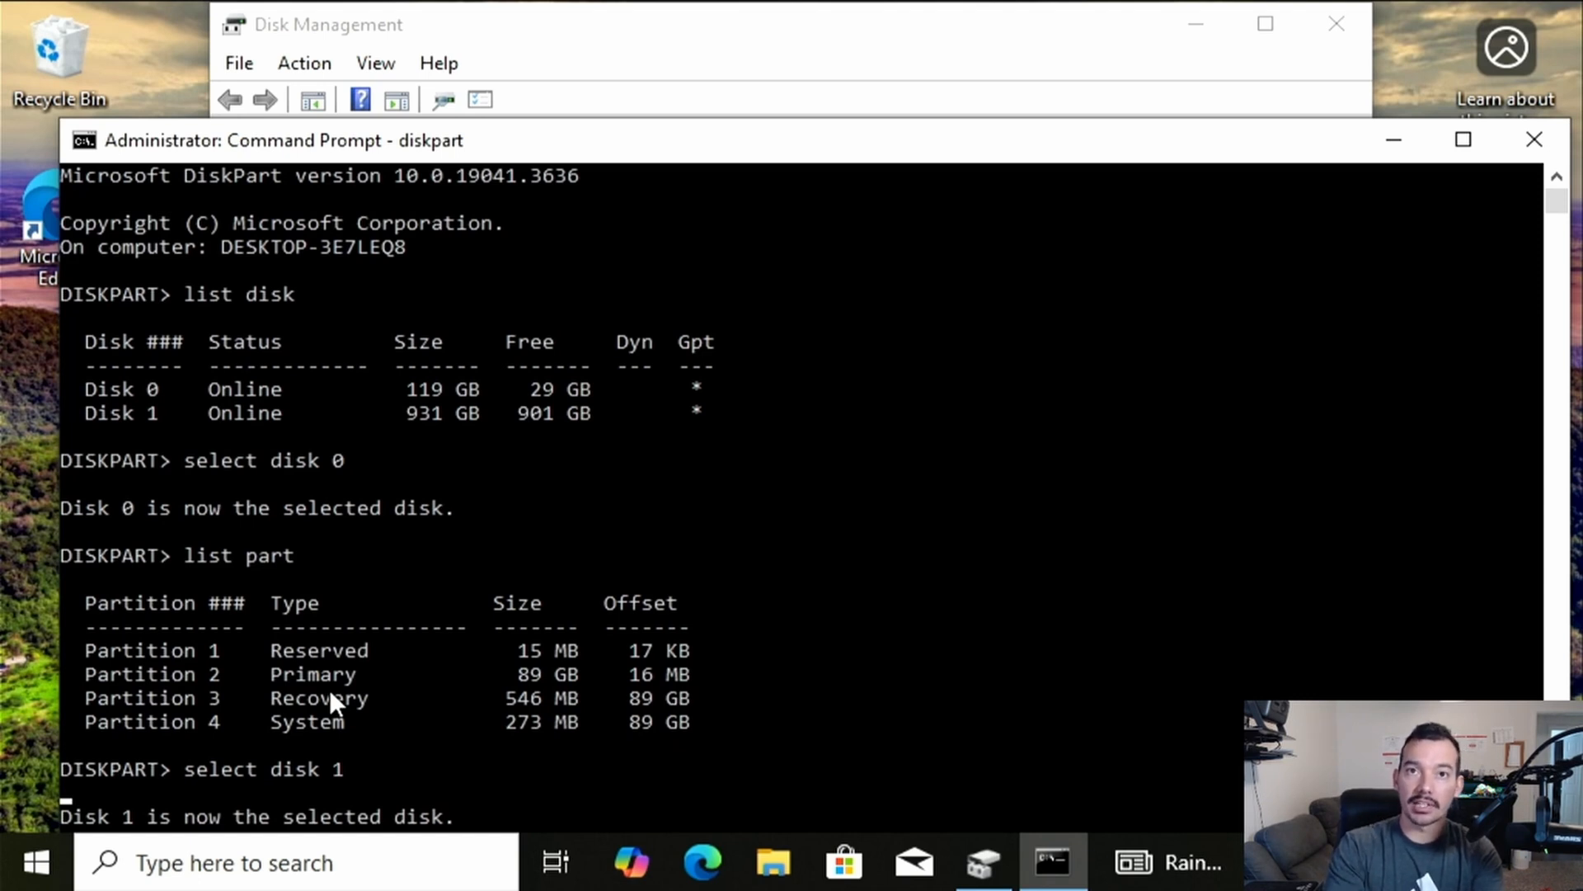
- List the volumes in diskpart and compare them with the Disk 0 and Disk 1 layout in Disk Management
type("list")
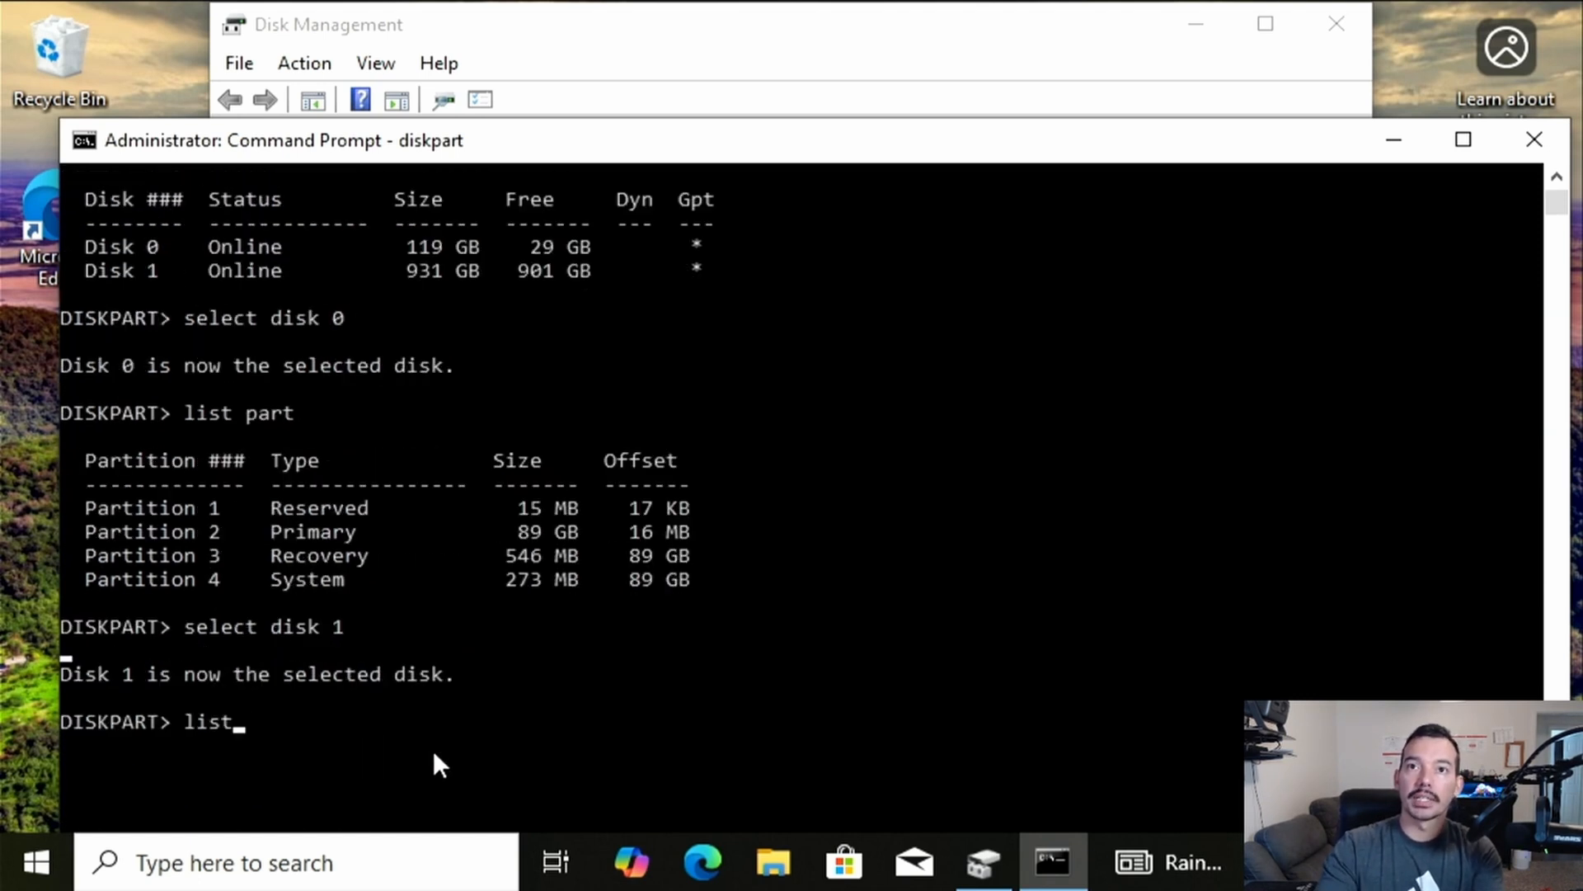
type(" disk")
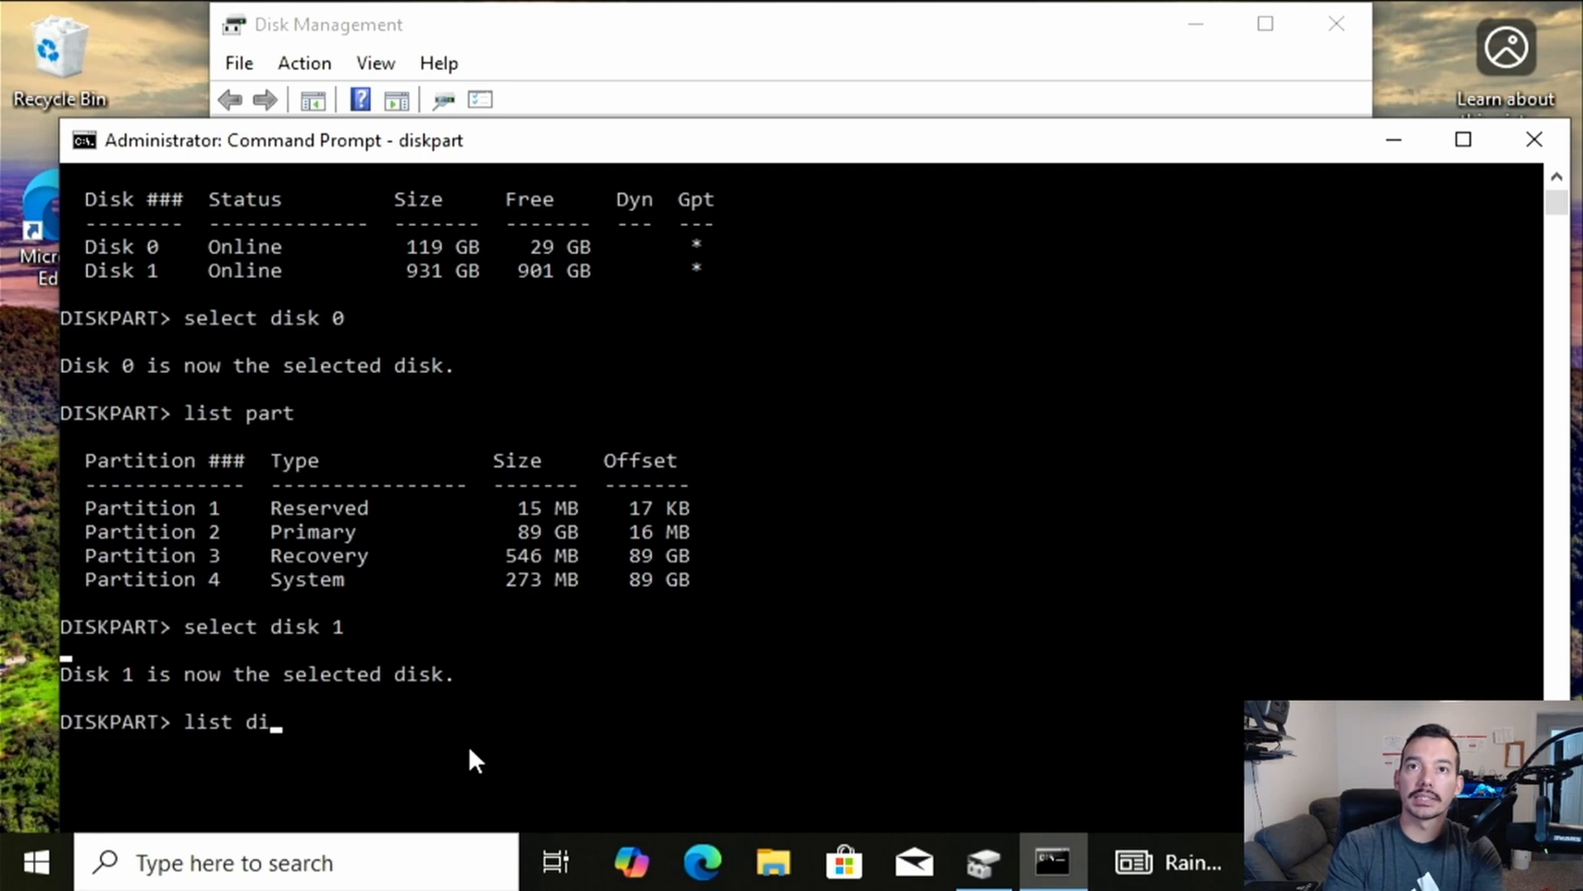
key("BackSpace")
key("BackSpace")
key("BackSpace")
key("BackSpace")
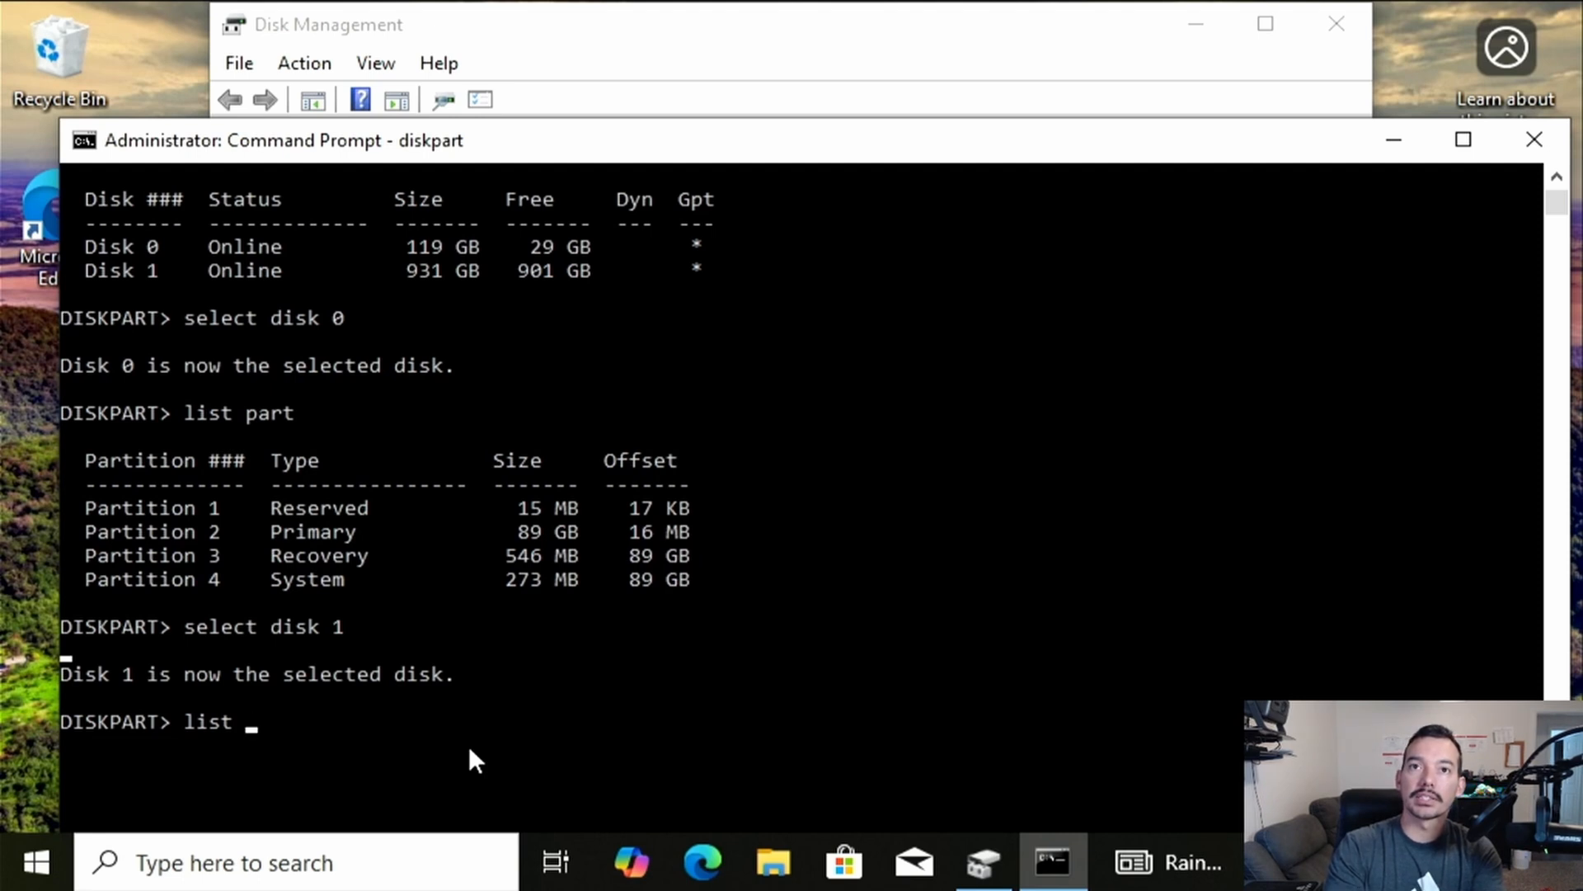
type("vol")
key("Return")
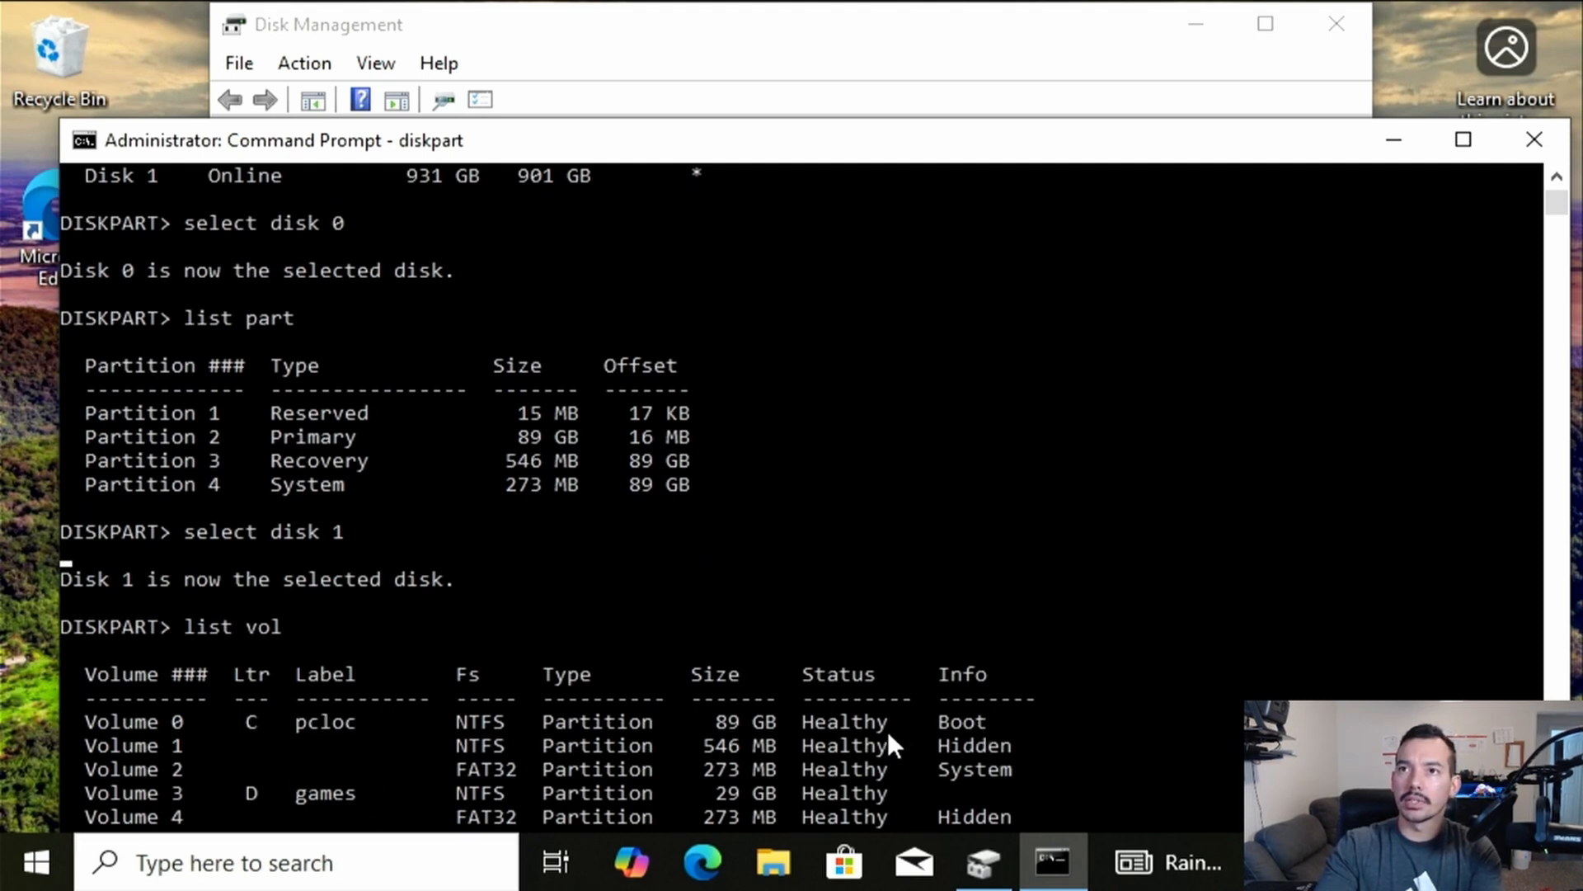
scroll(341, 694, "down", 1)
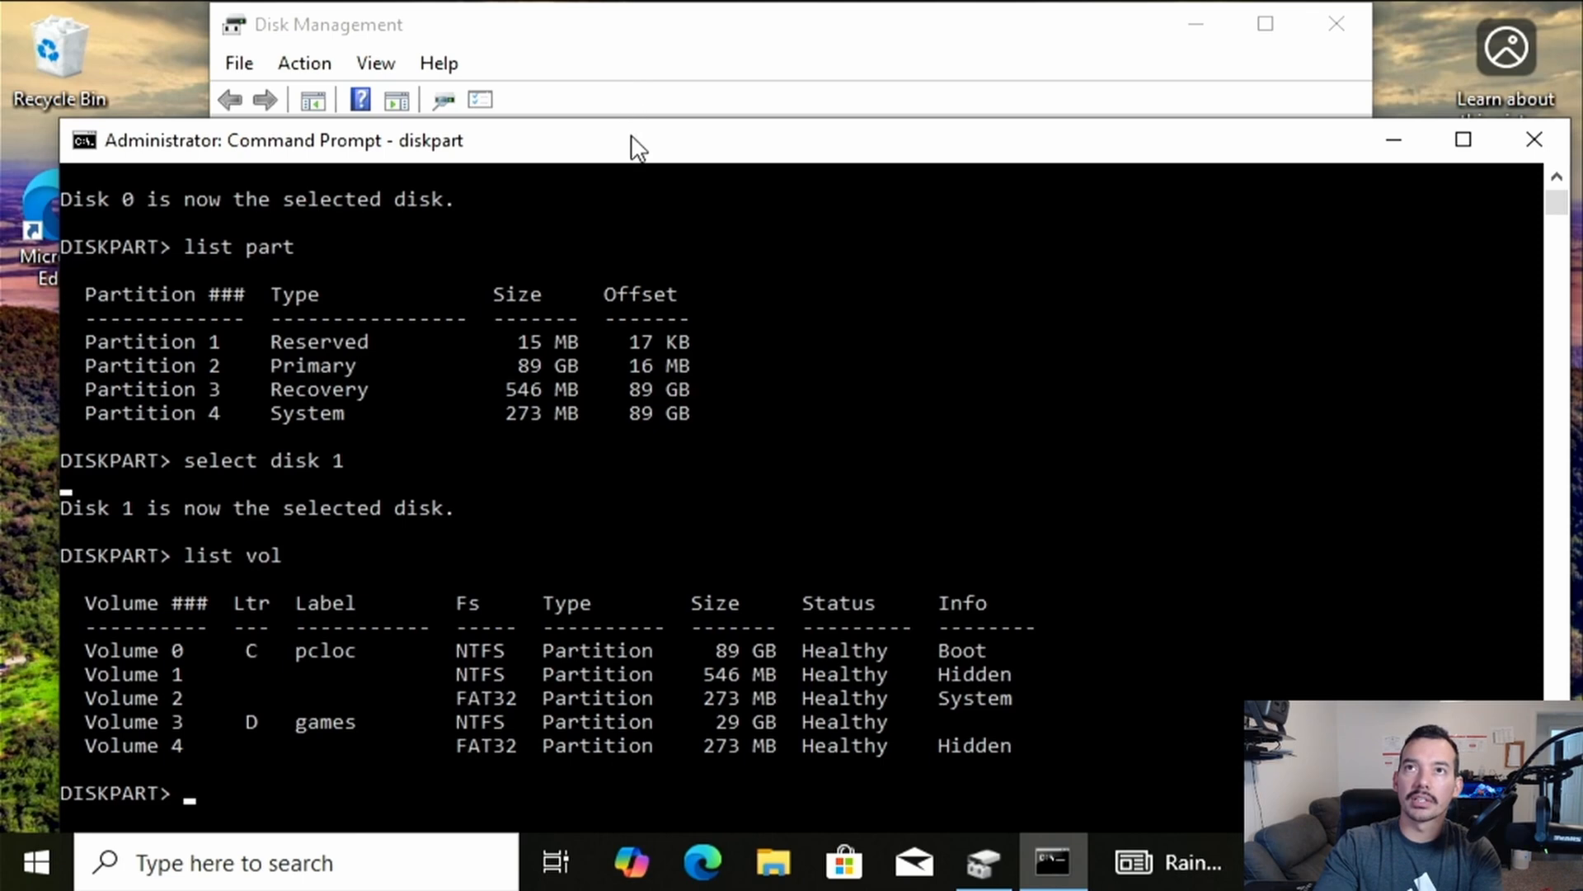
left_click_drag(632, 145, 742, 829)
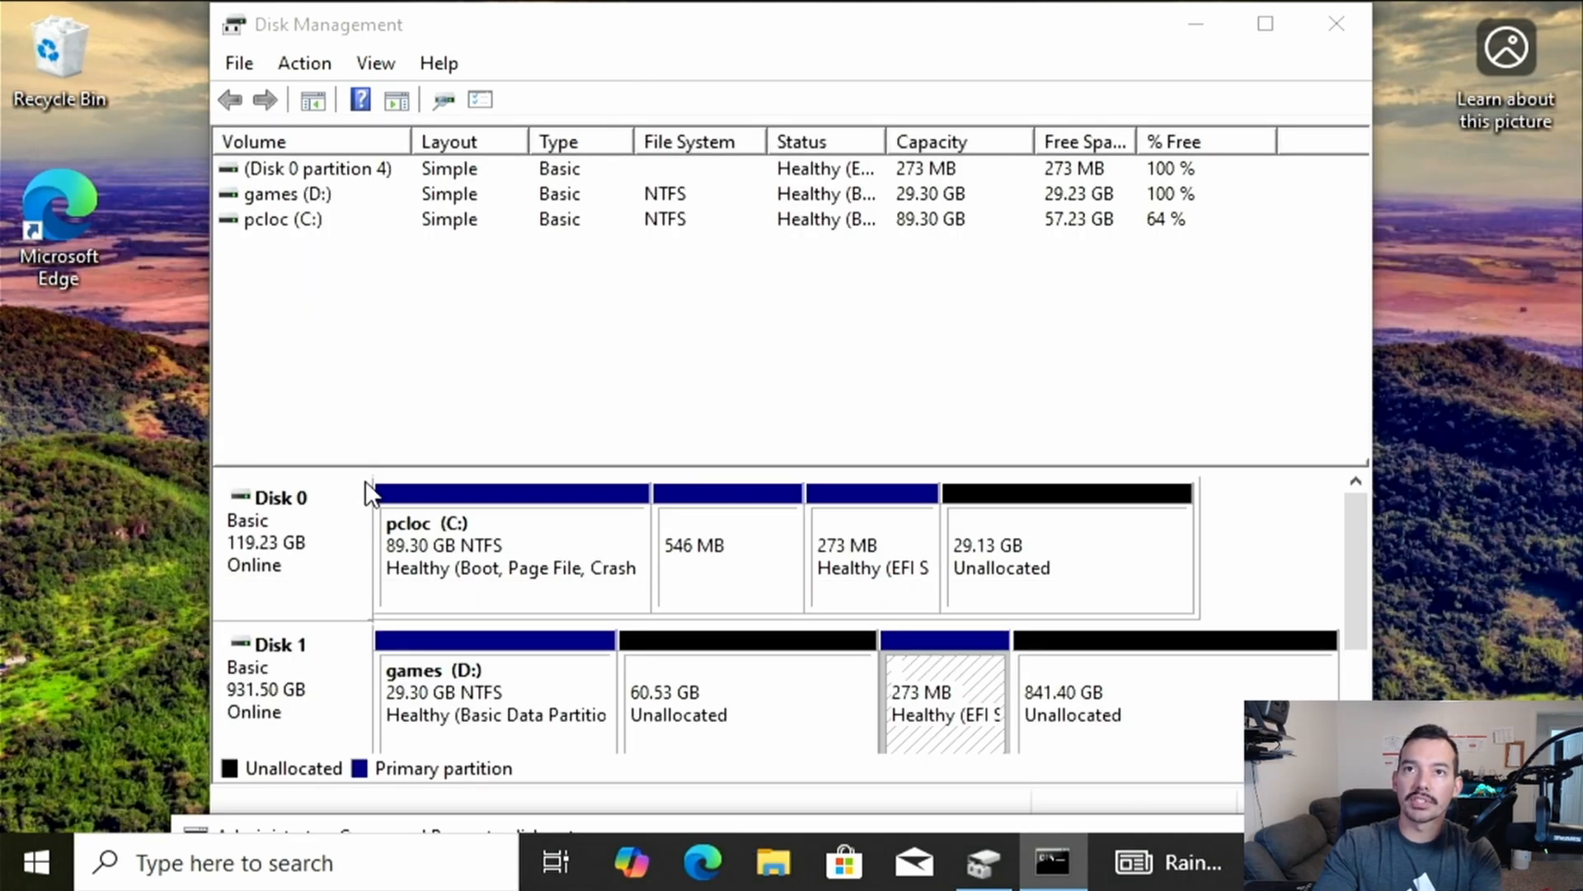
left_click_drag(594, 825, 474, 67)
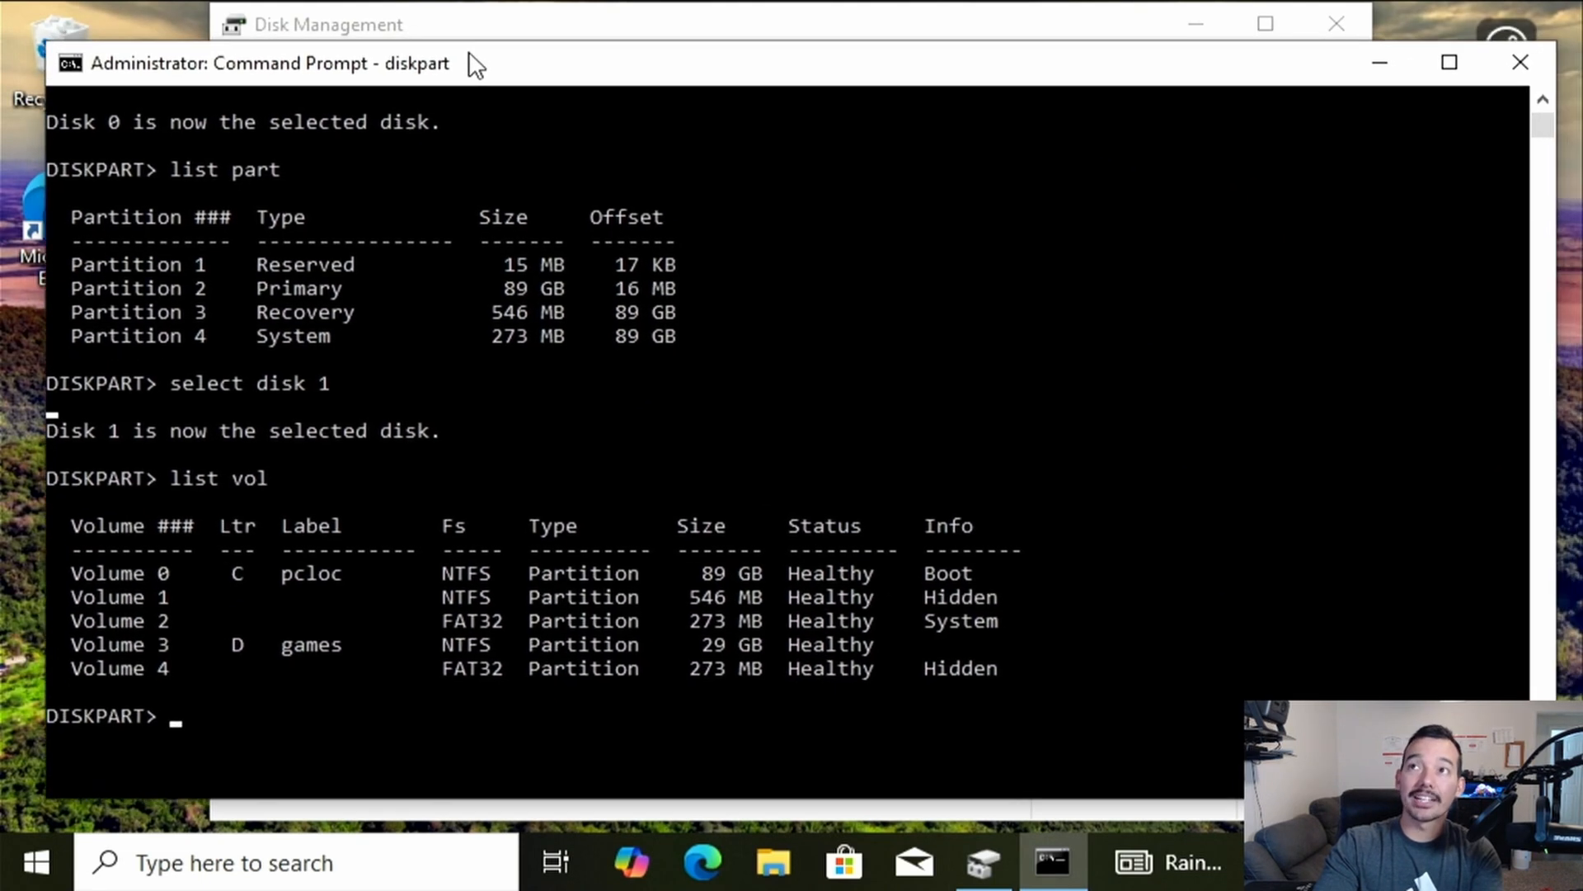
- Clean the selected disk 1 in diskpart, and select its space in Disk Management to check the layout
left_click(215, 722)
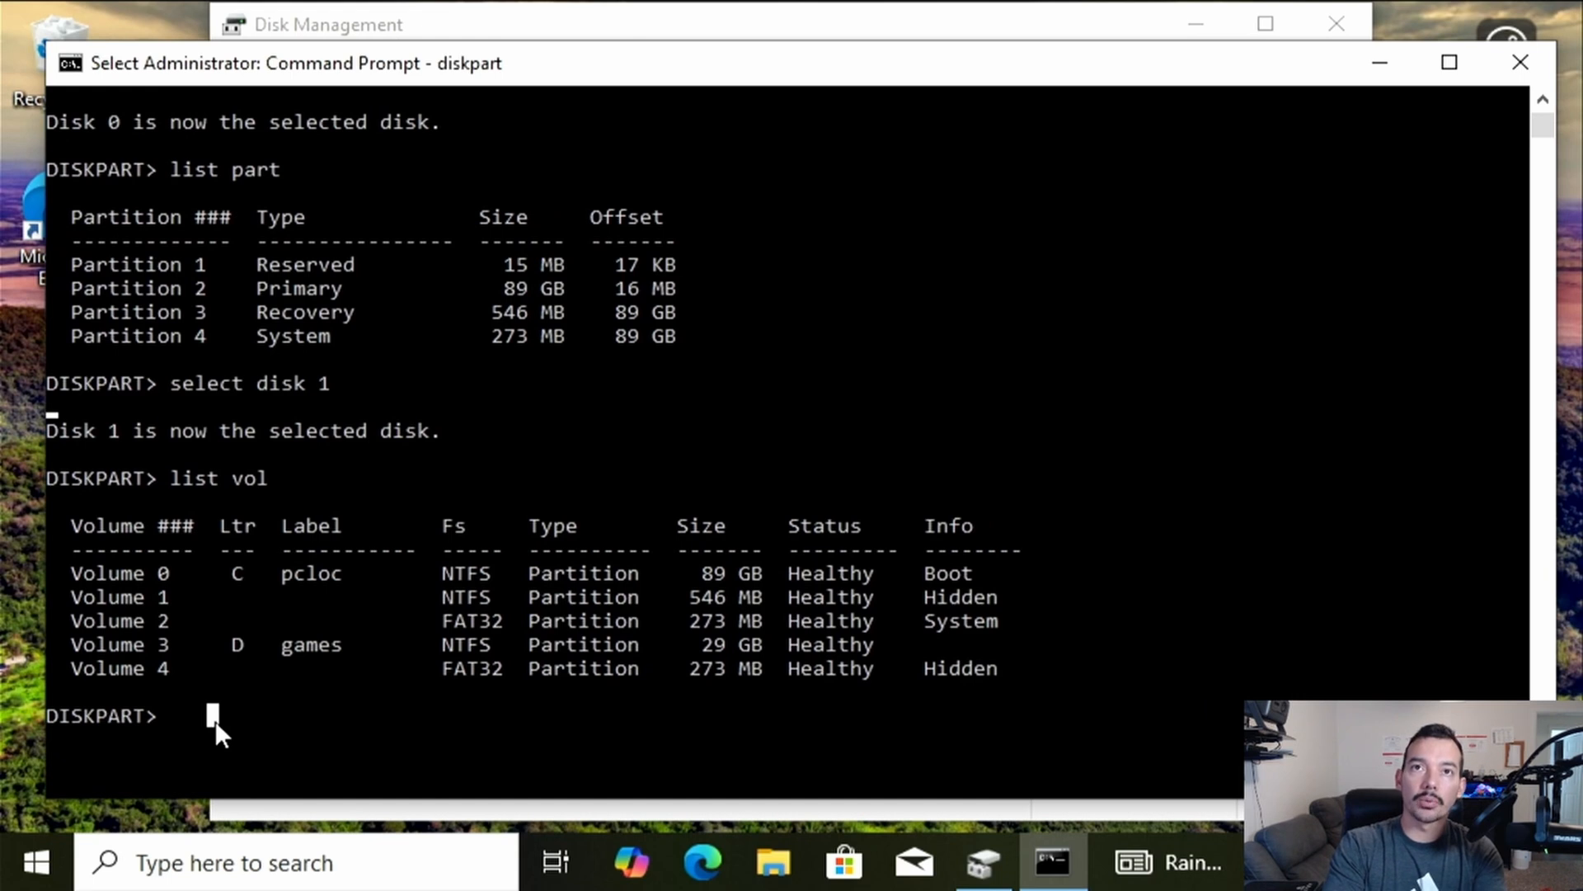
type("clean")
key("Return")
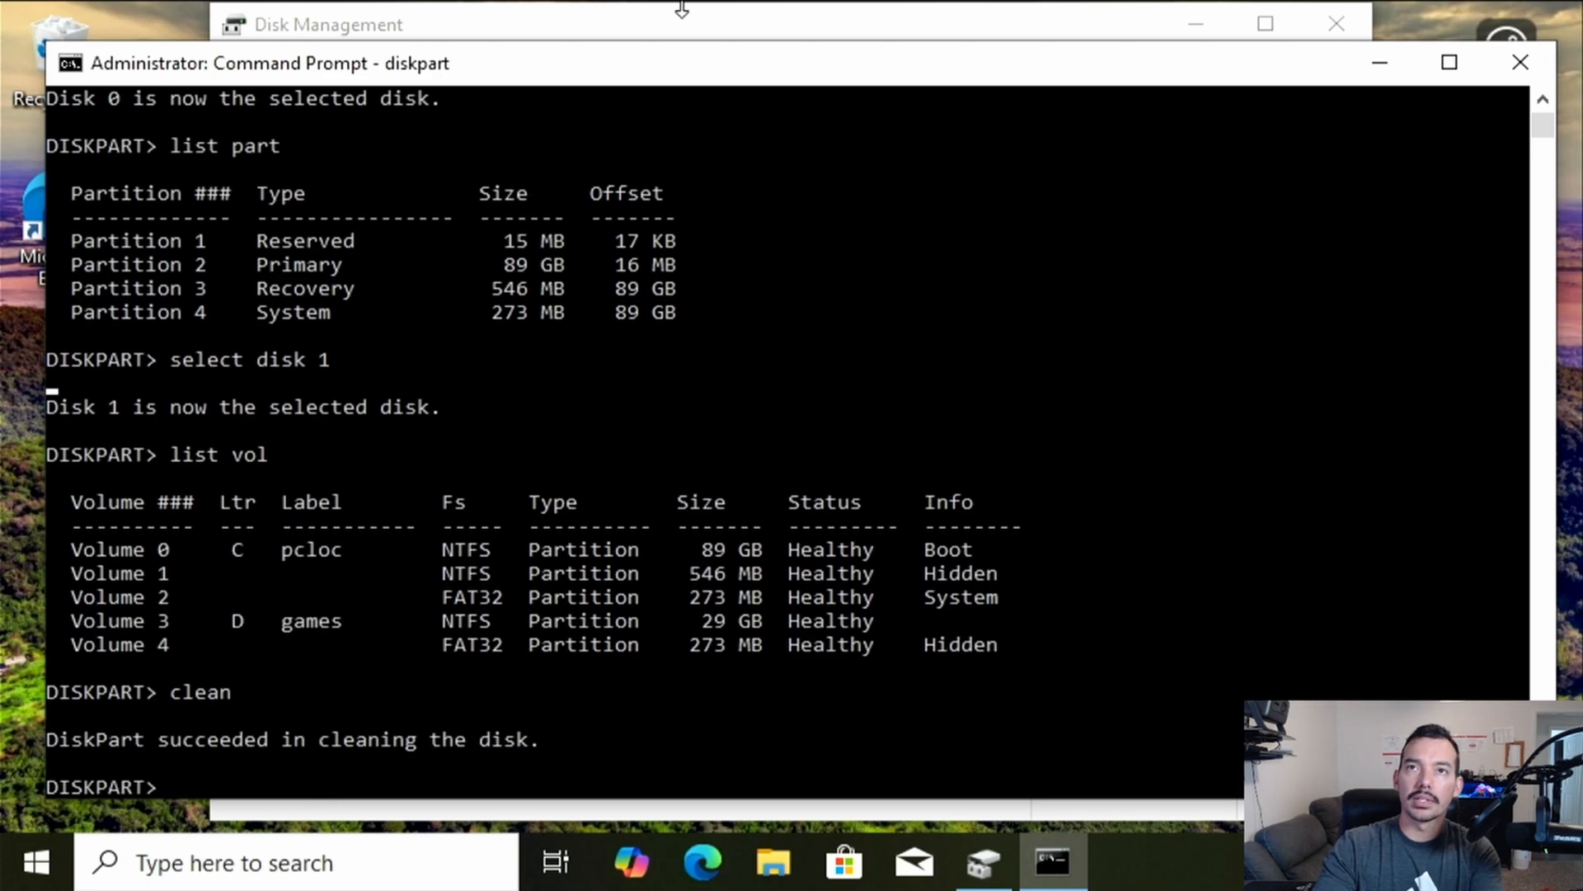
left_click(813, 23)
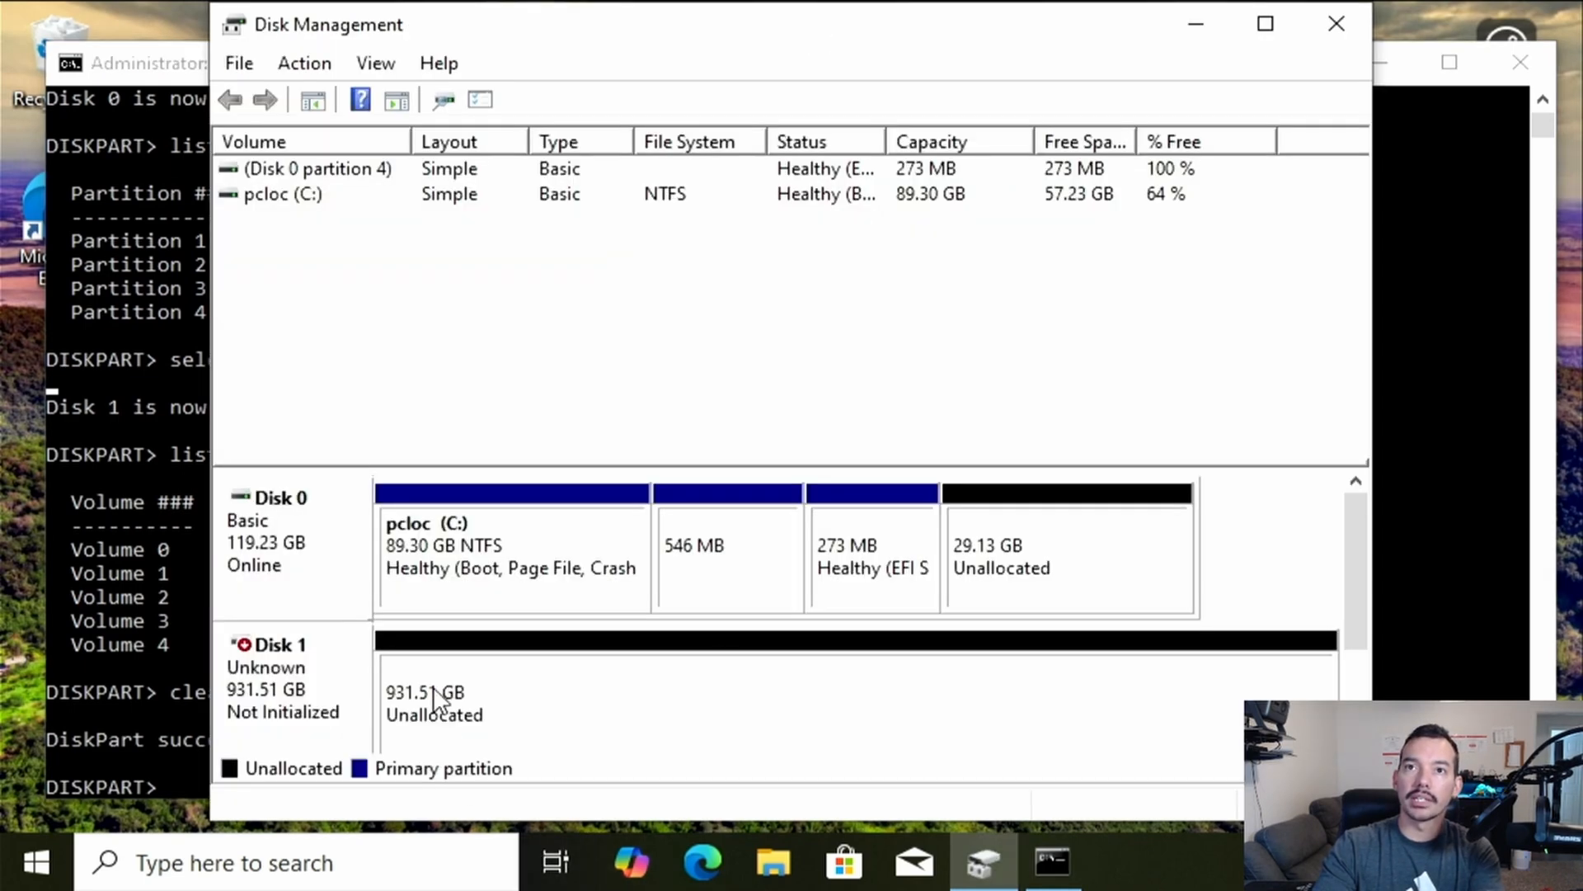
left_click(694, 657)
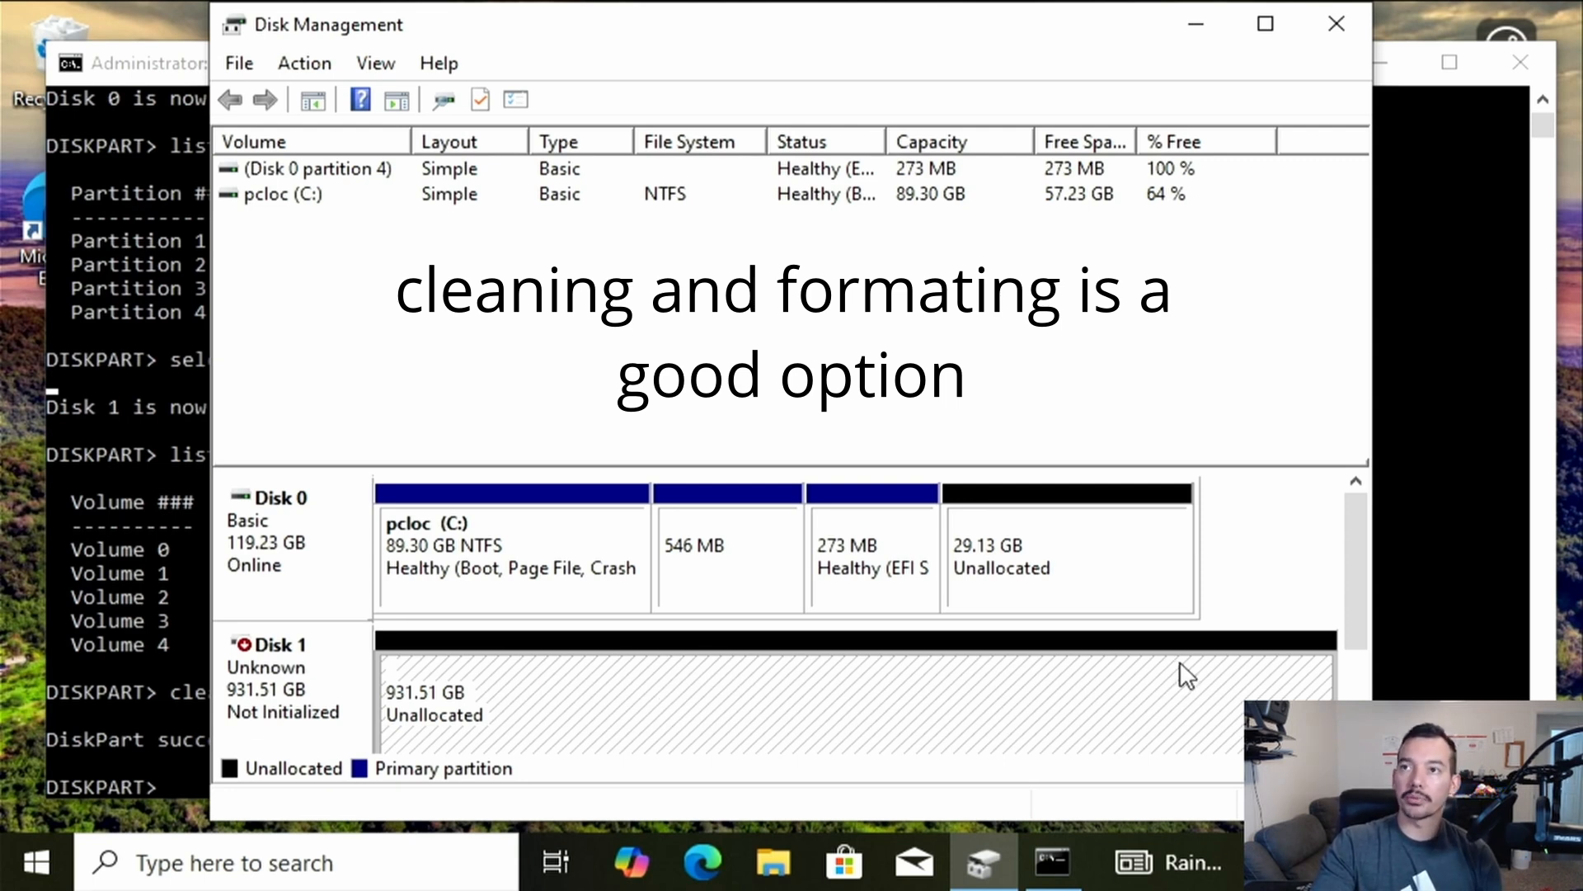
left_click(83, 681)
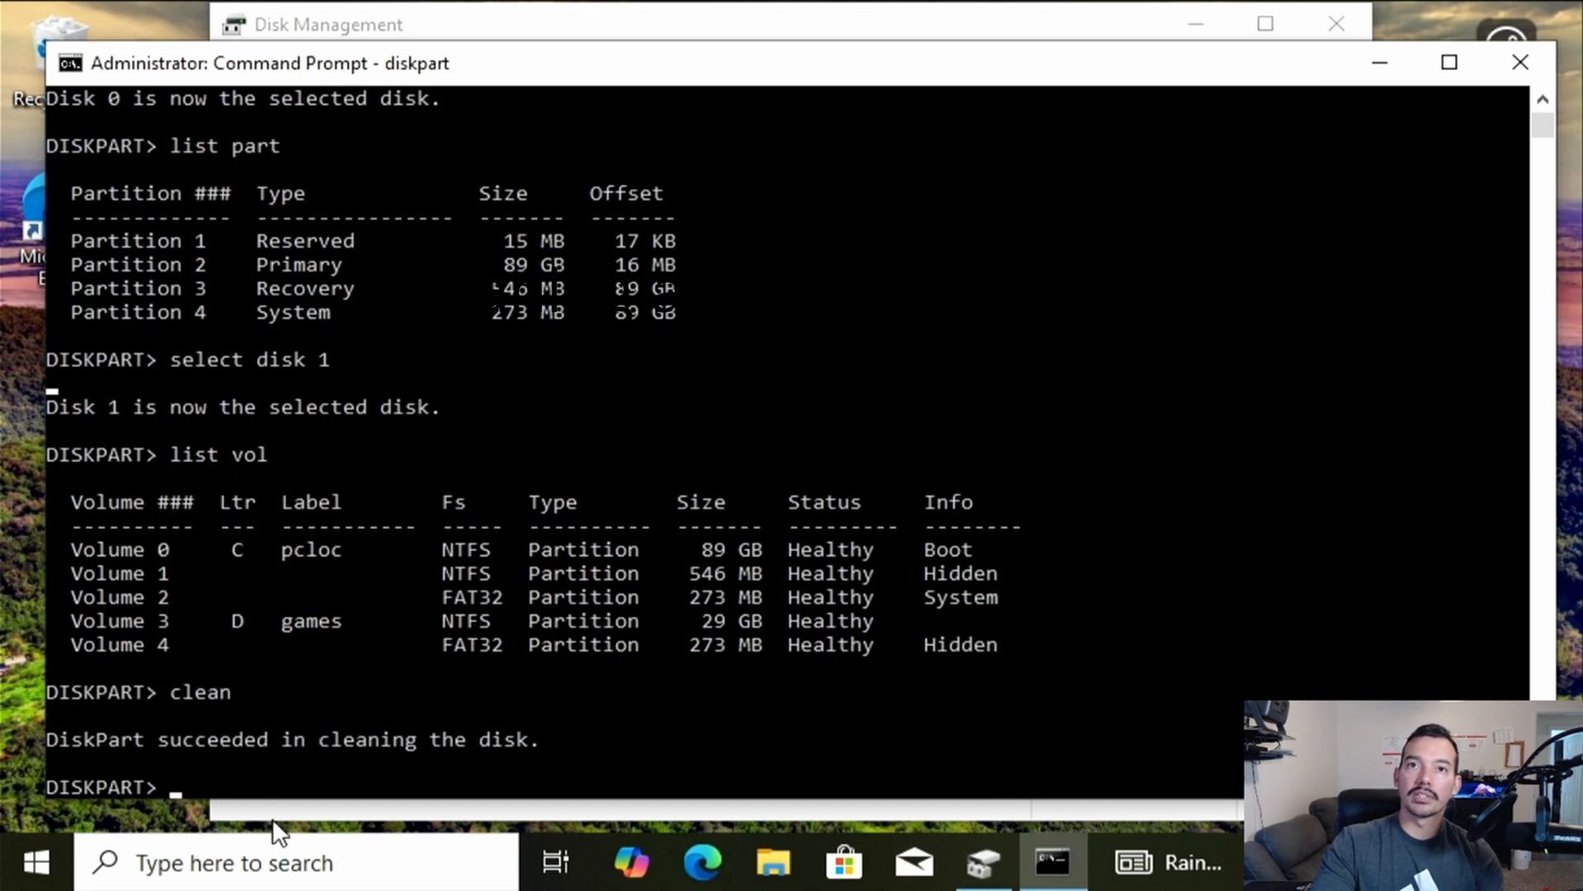
left_click(274, 787)
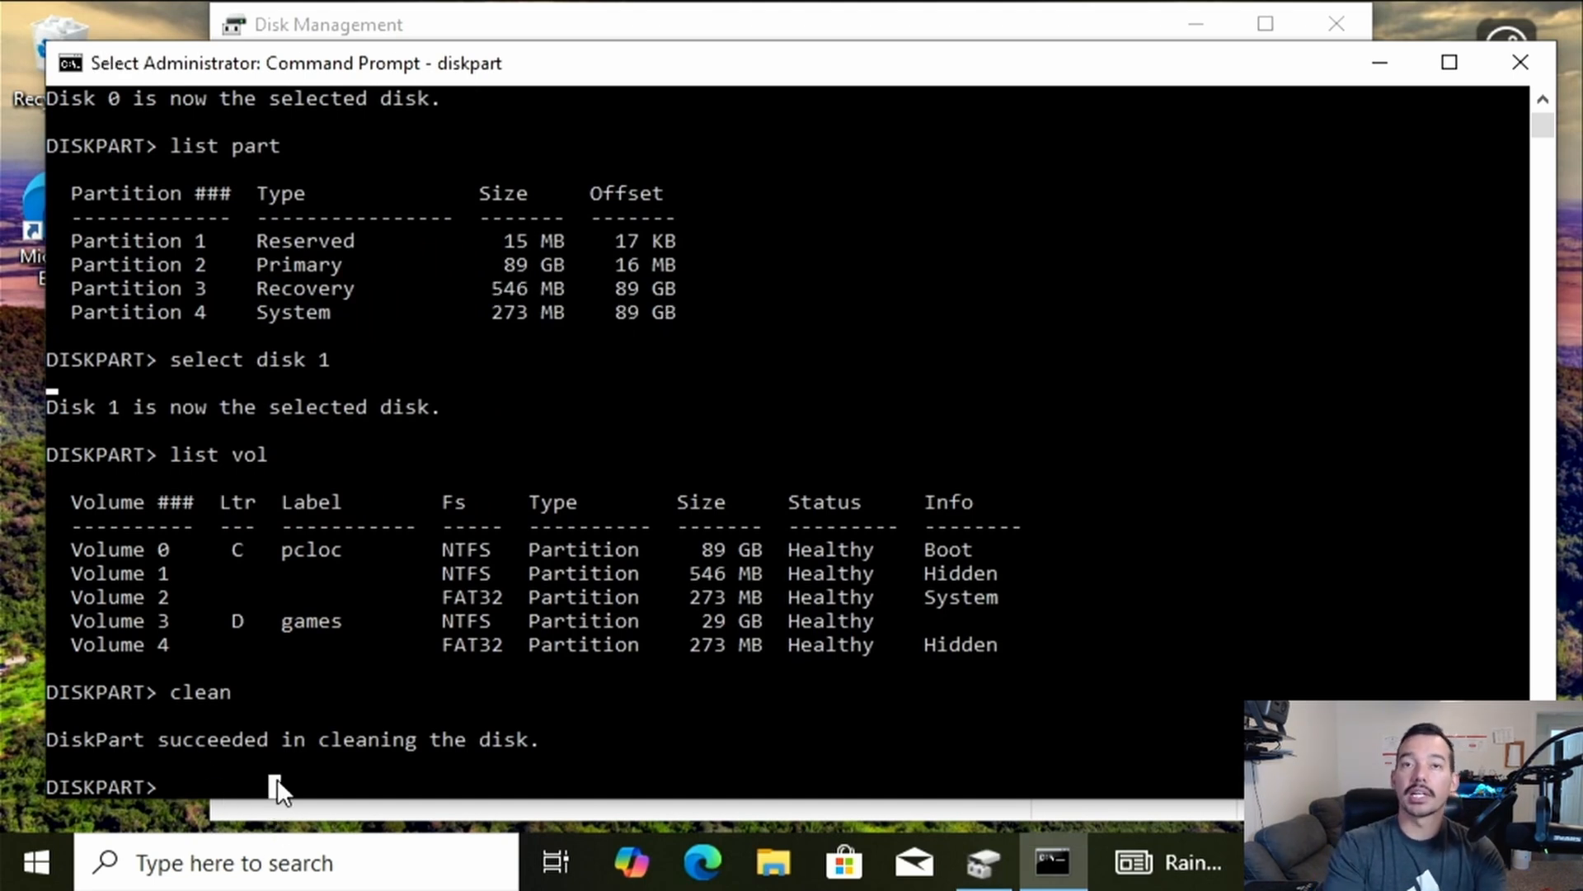
type("delete")
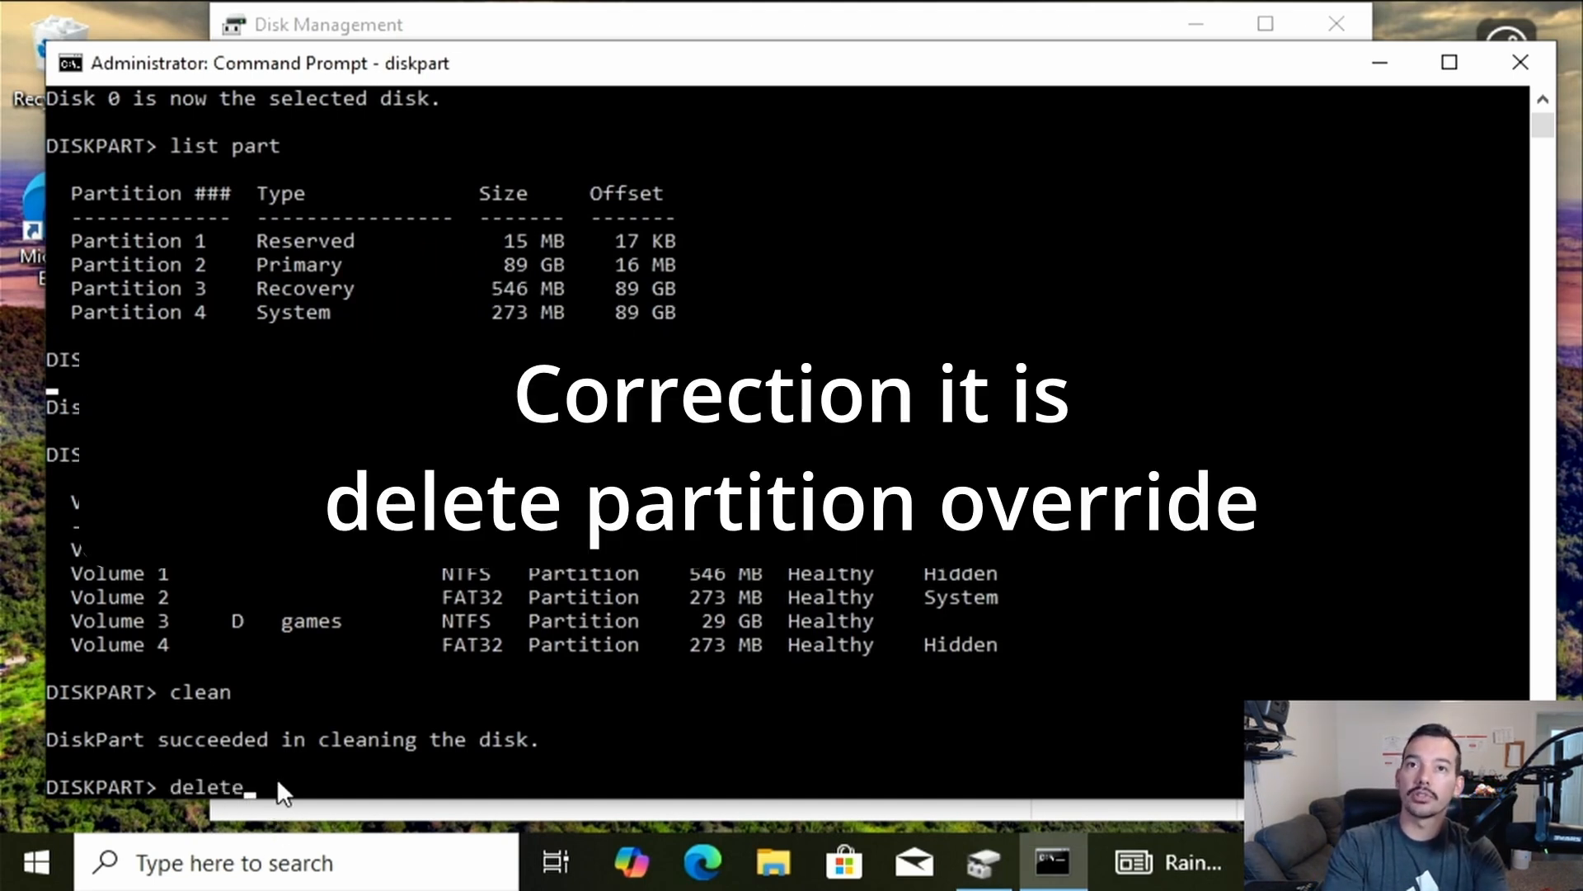
type(" override par")
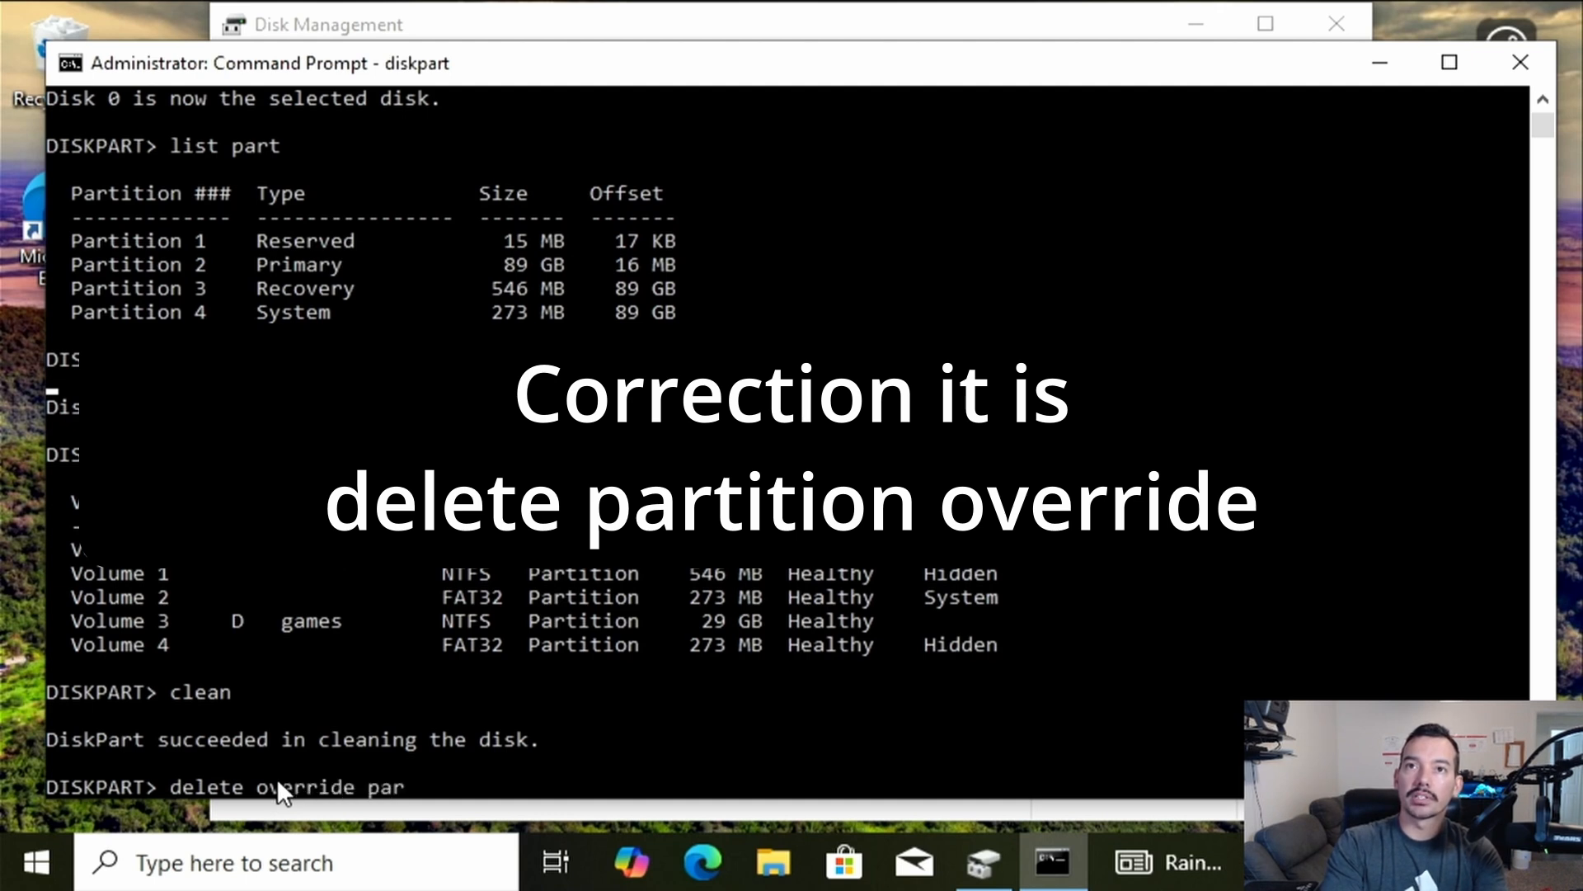
key("BackSpace")
key("BackSpace")
key("BackSpace")
key("BackSpace")
key("BackSpace")
key("BackSpace")
key("BackSpace")
key("BackSpace")
key("BackSpace")
key("BackSpace")
key("BackSpace")
key("BackSpace")
key("BackSpace")
key("BackSpace")
key("BackSpace")
key("BackSpace")
key("BackSpace")
key("BackSpace")
key("BackSpace")
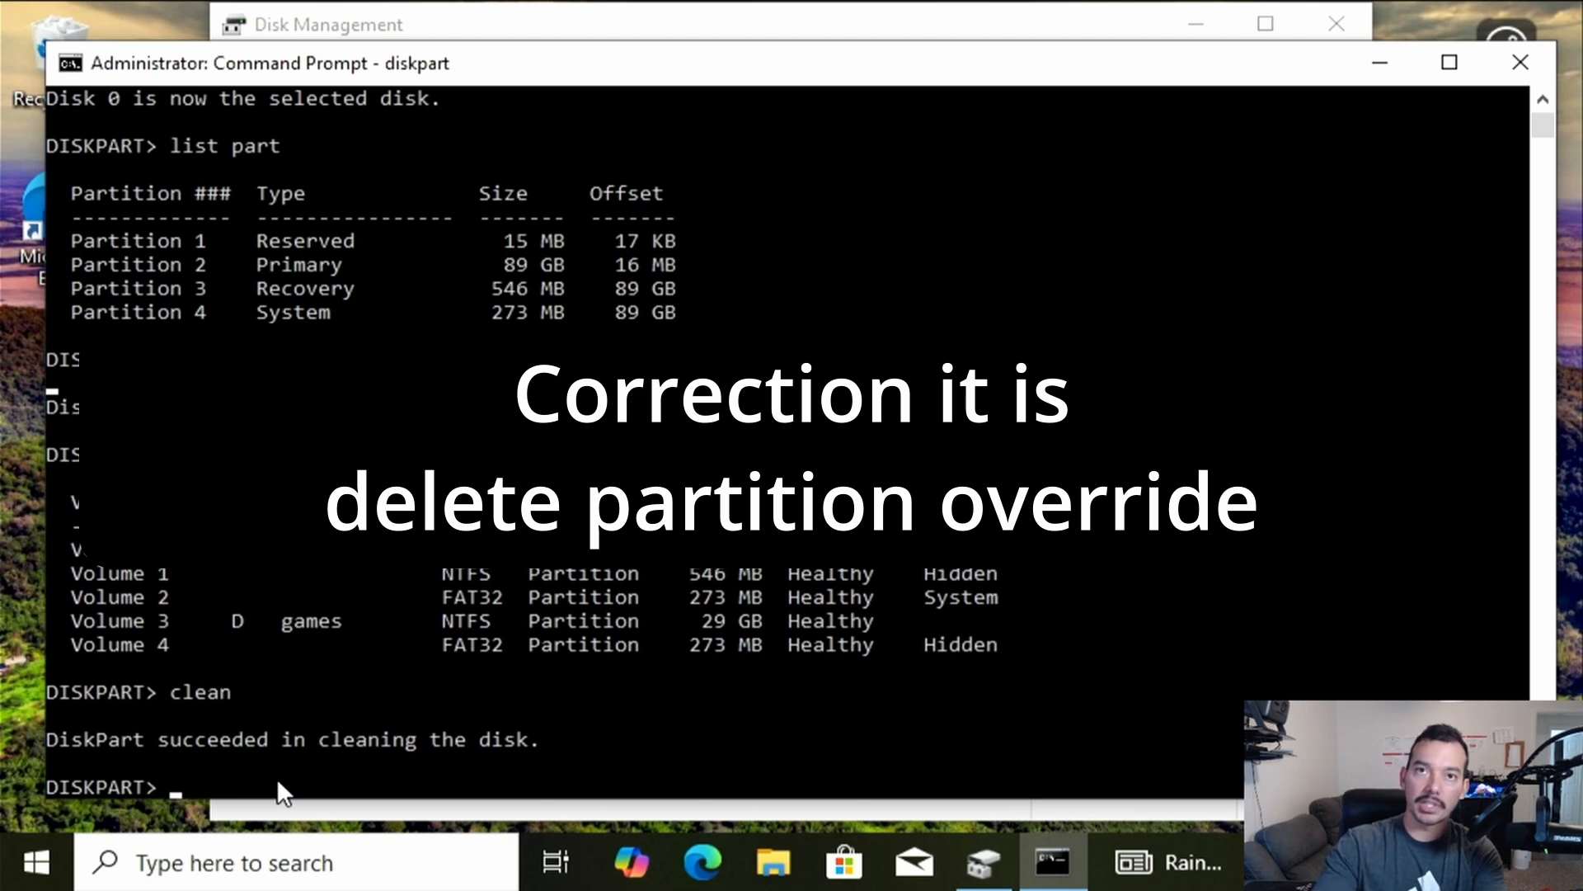
- Switch to File Explorer and check which drives are listed under This PC
left_click(700, 31)
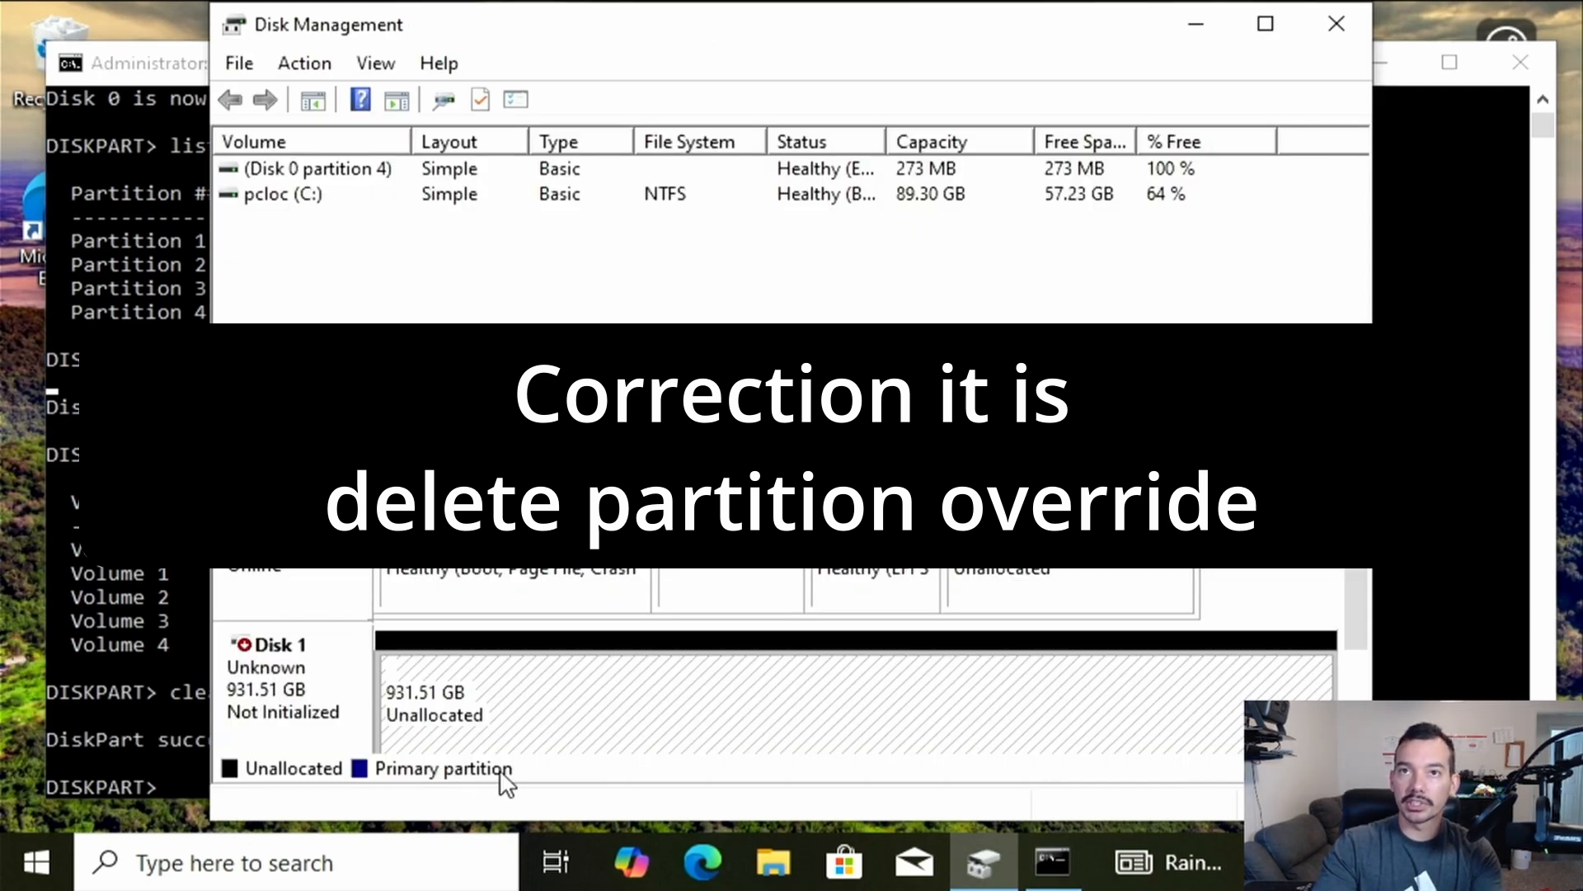
left_click(775, 863)
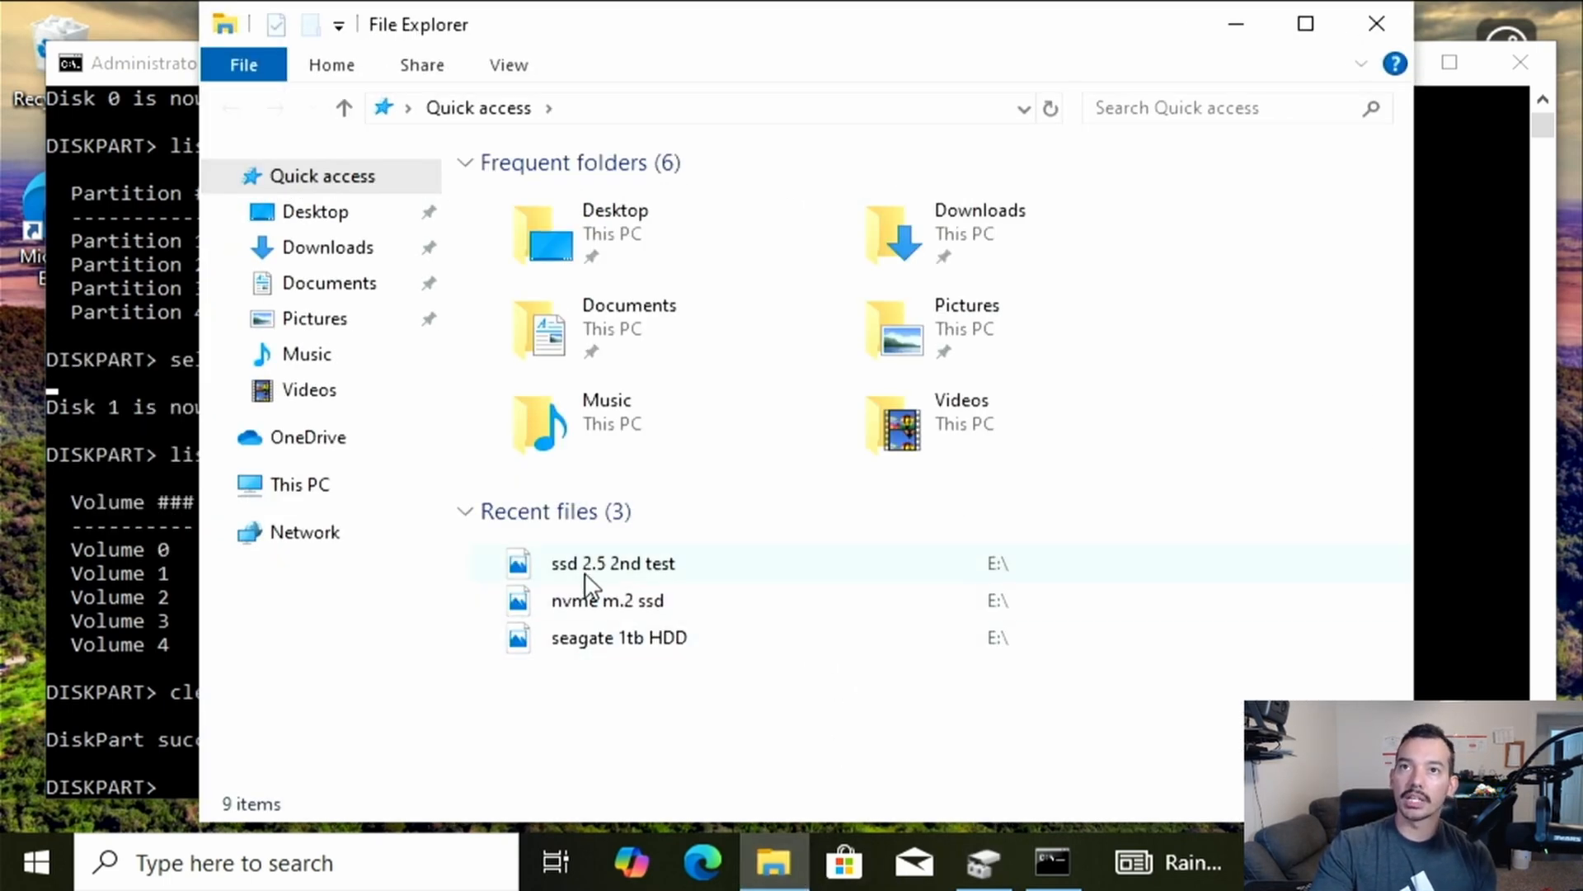
left_click(300, 484)
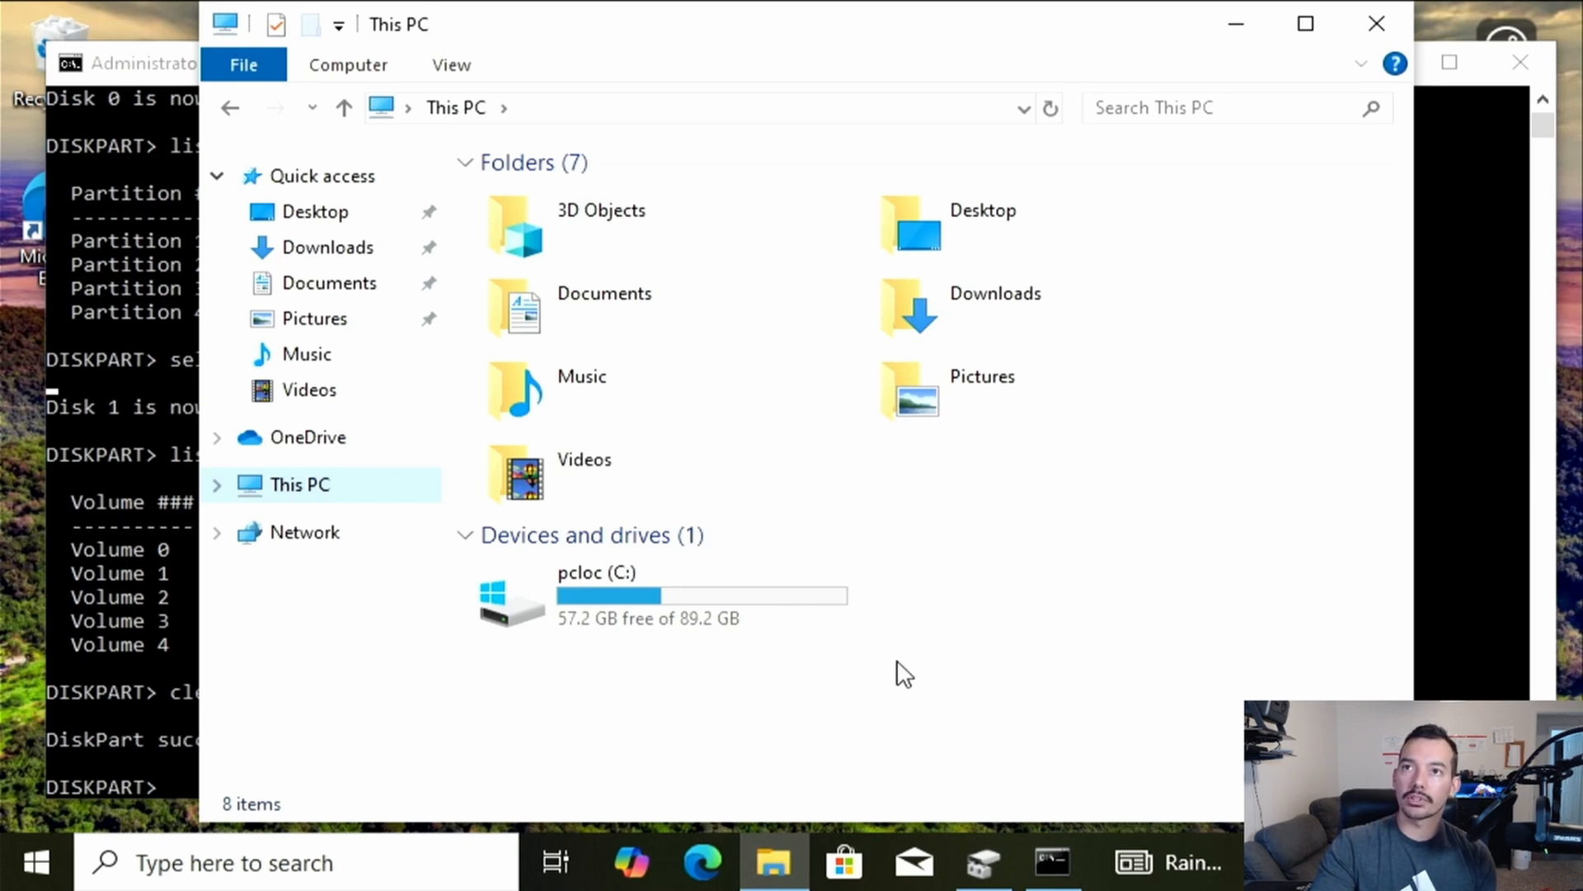
left_click(111, 563)
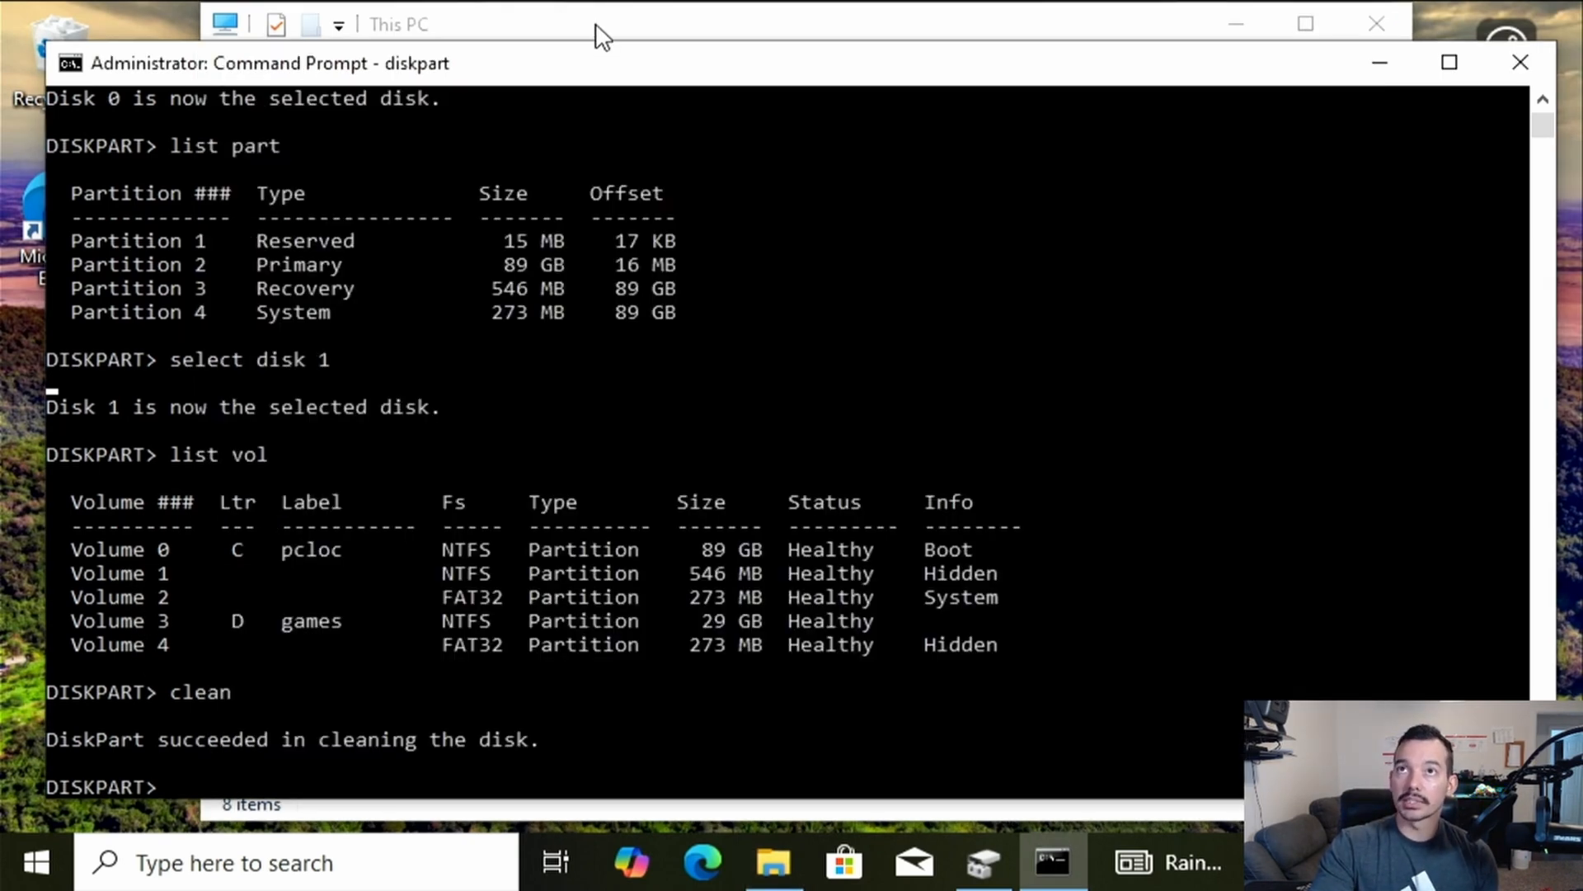
left_click(602, 34)
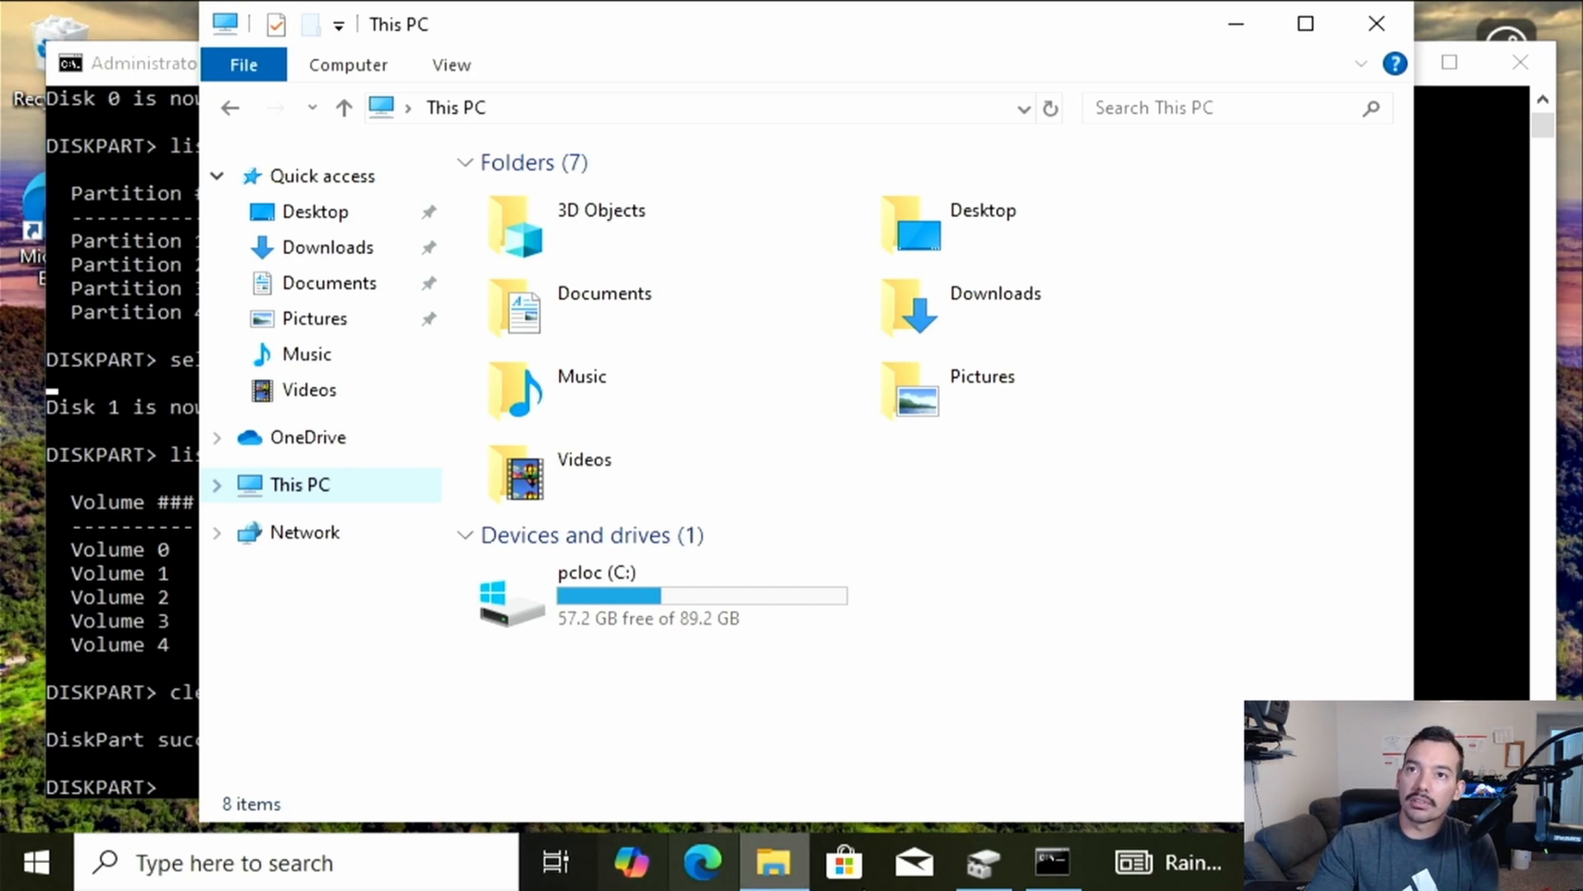
- Switch to Disk Management and initialize Disk 1 with the GPT (GUID Partition Table) partition style
left_click(981, 862)
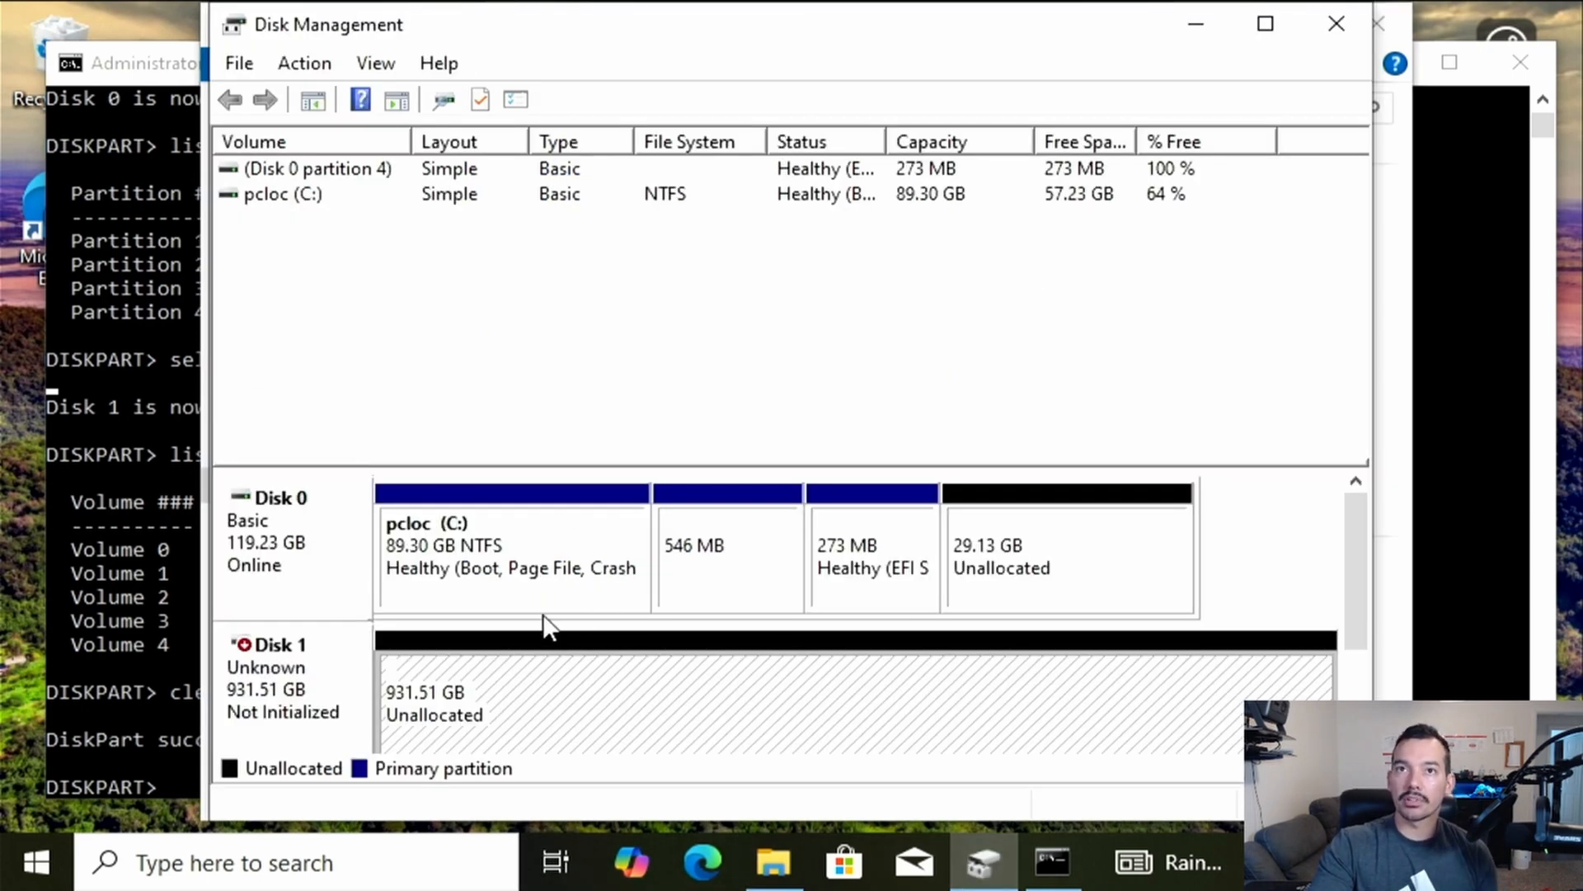
right_click(273, 677)
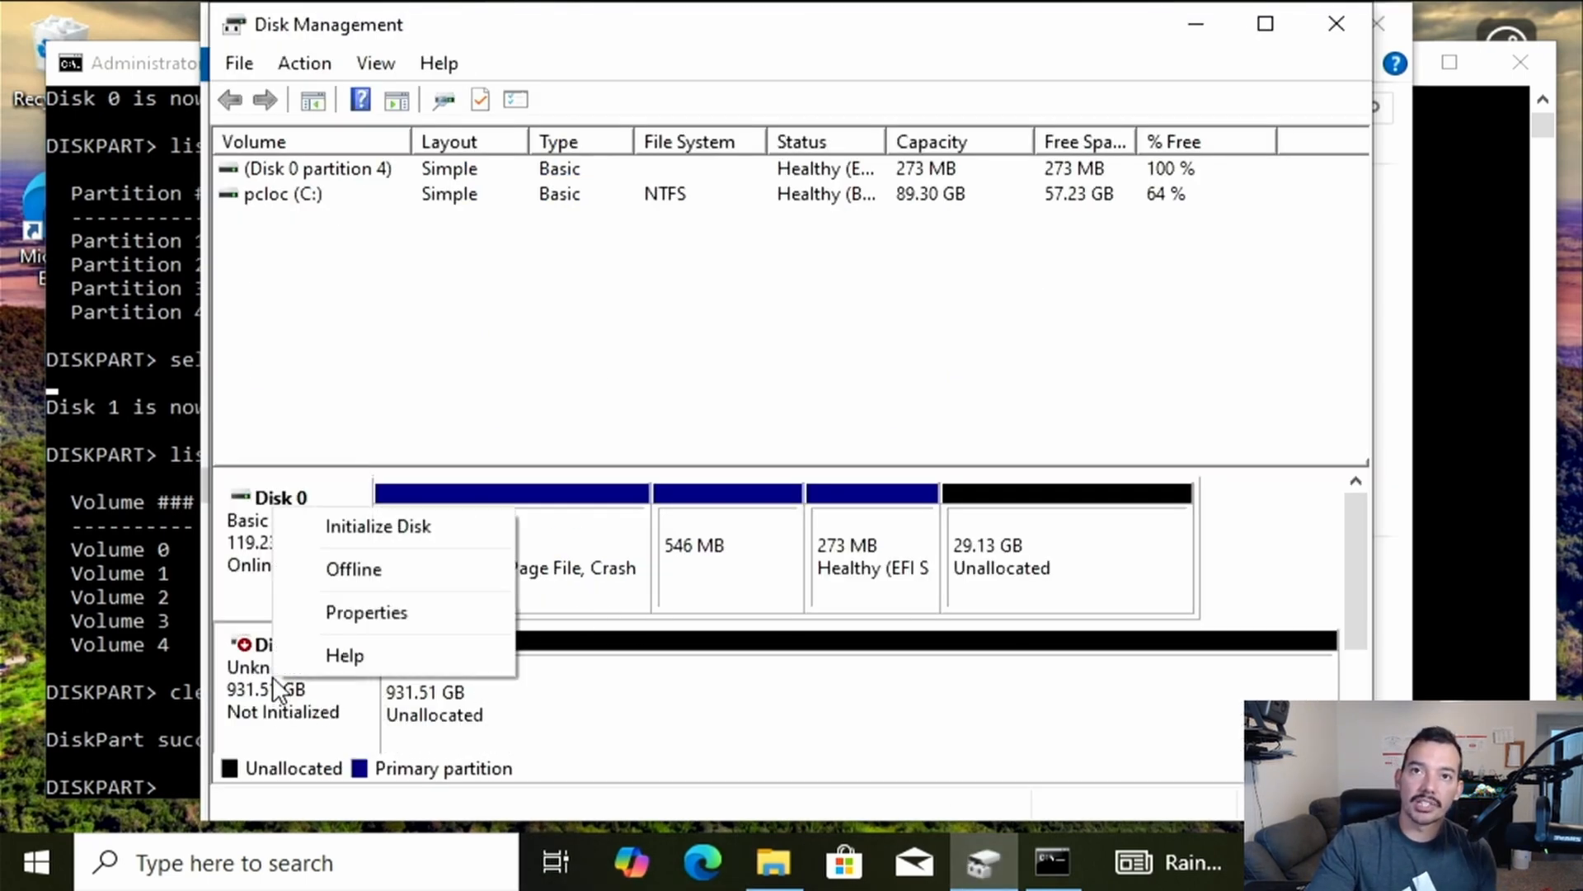
left_click(354, 527)
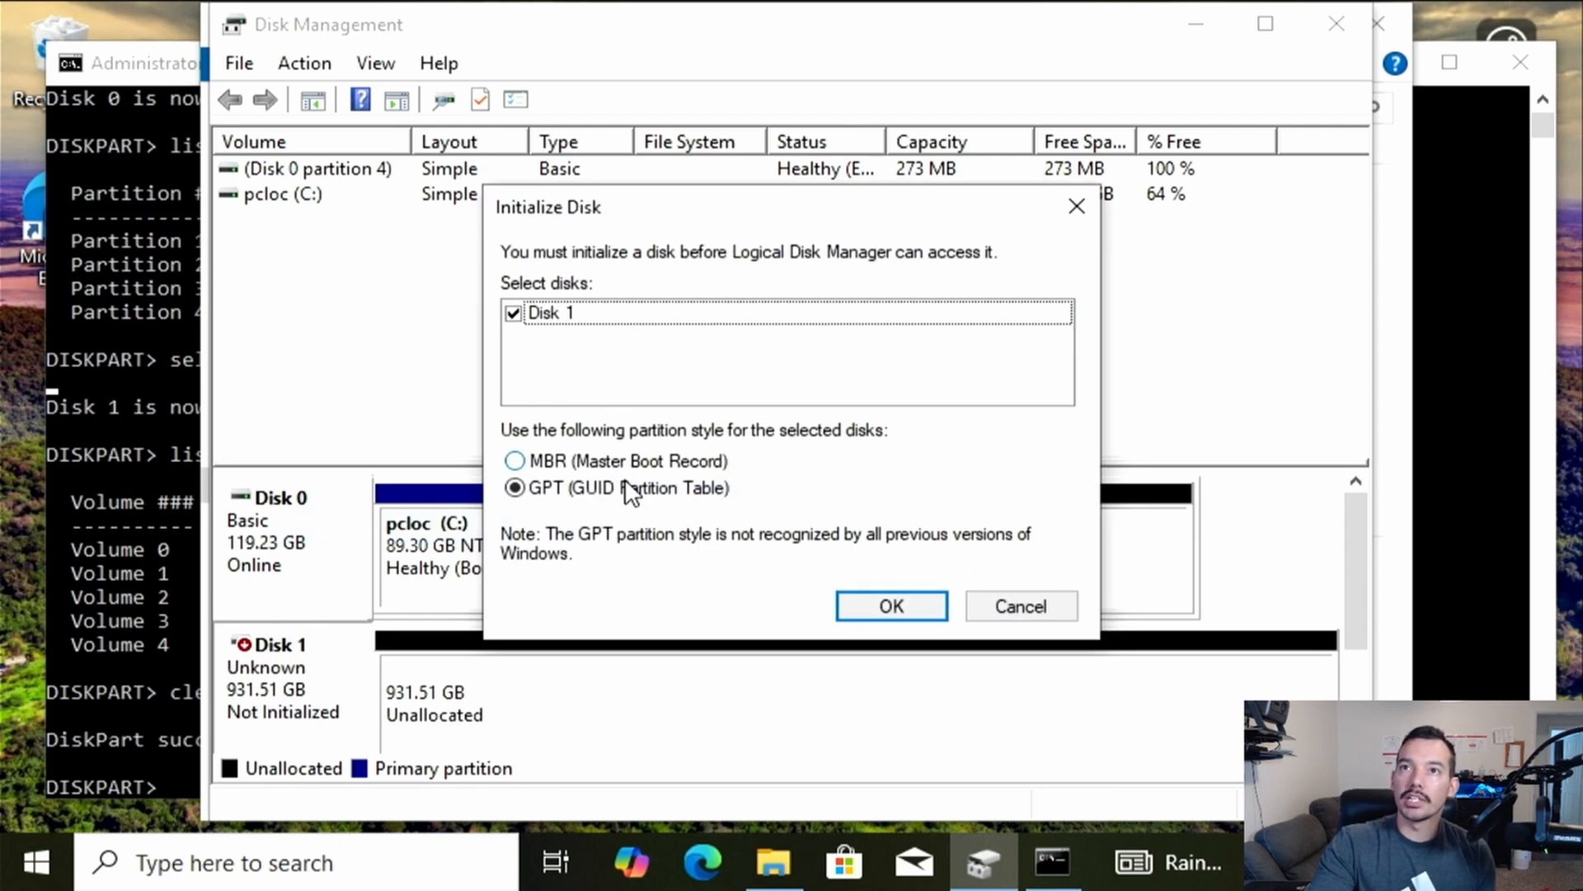
left_click(891, 606)
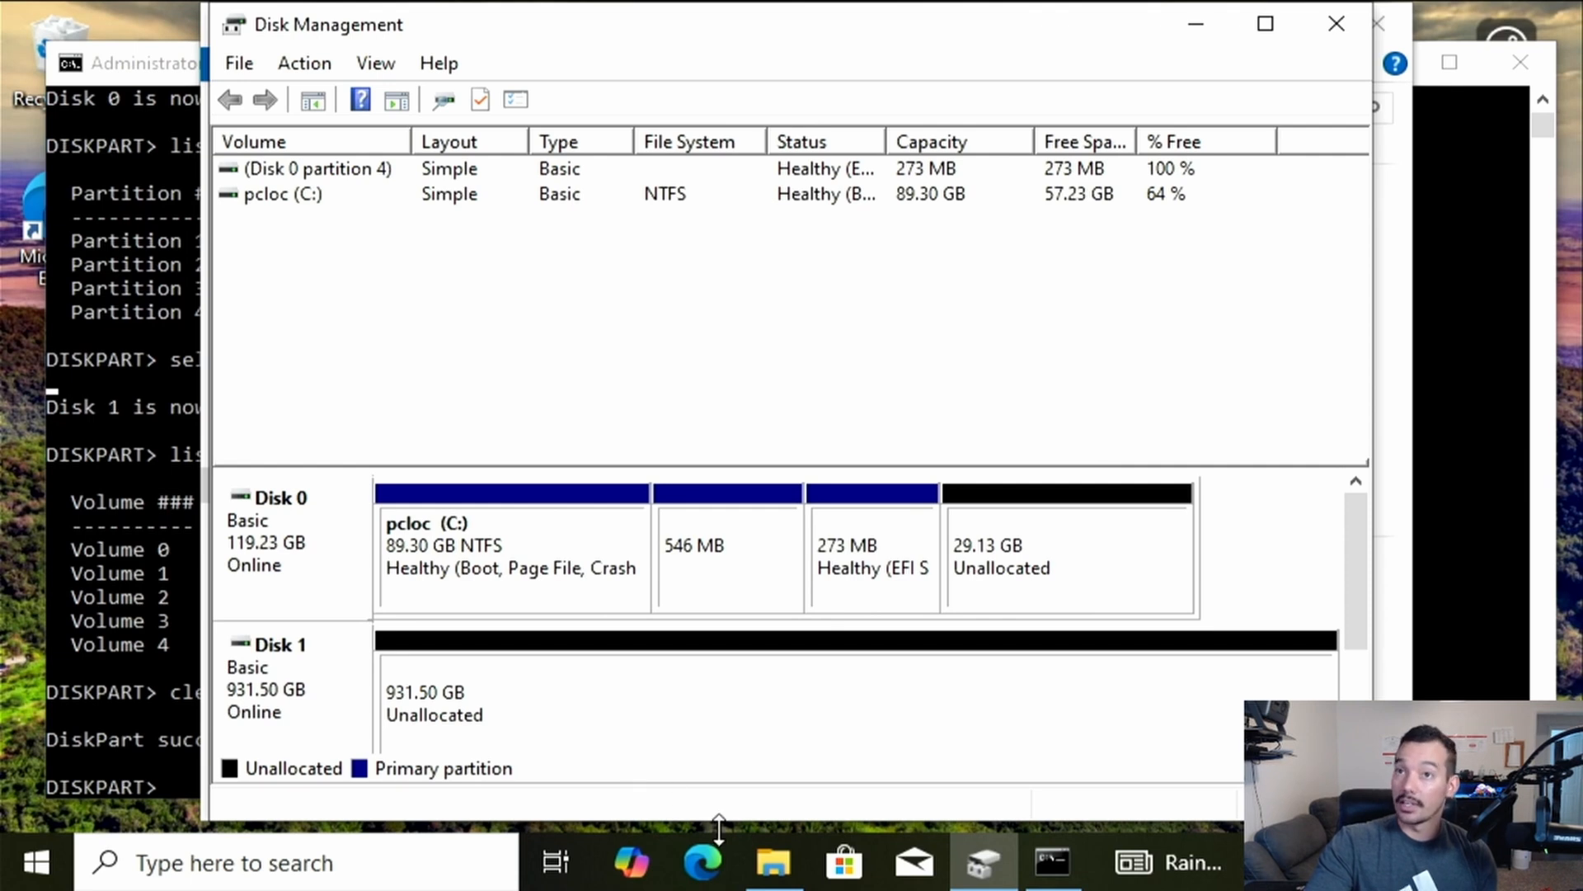
- Refresh the This PC view in File Explorer to check whether the initialized disk is listed
left_click(773, 862)
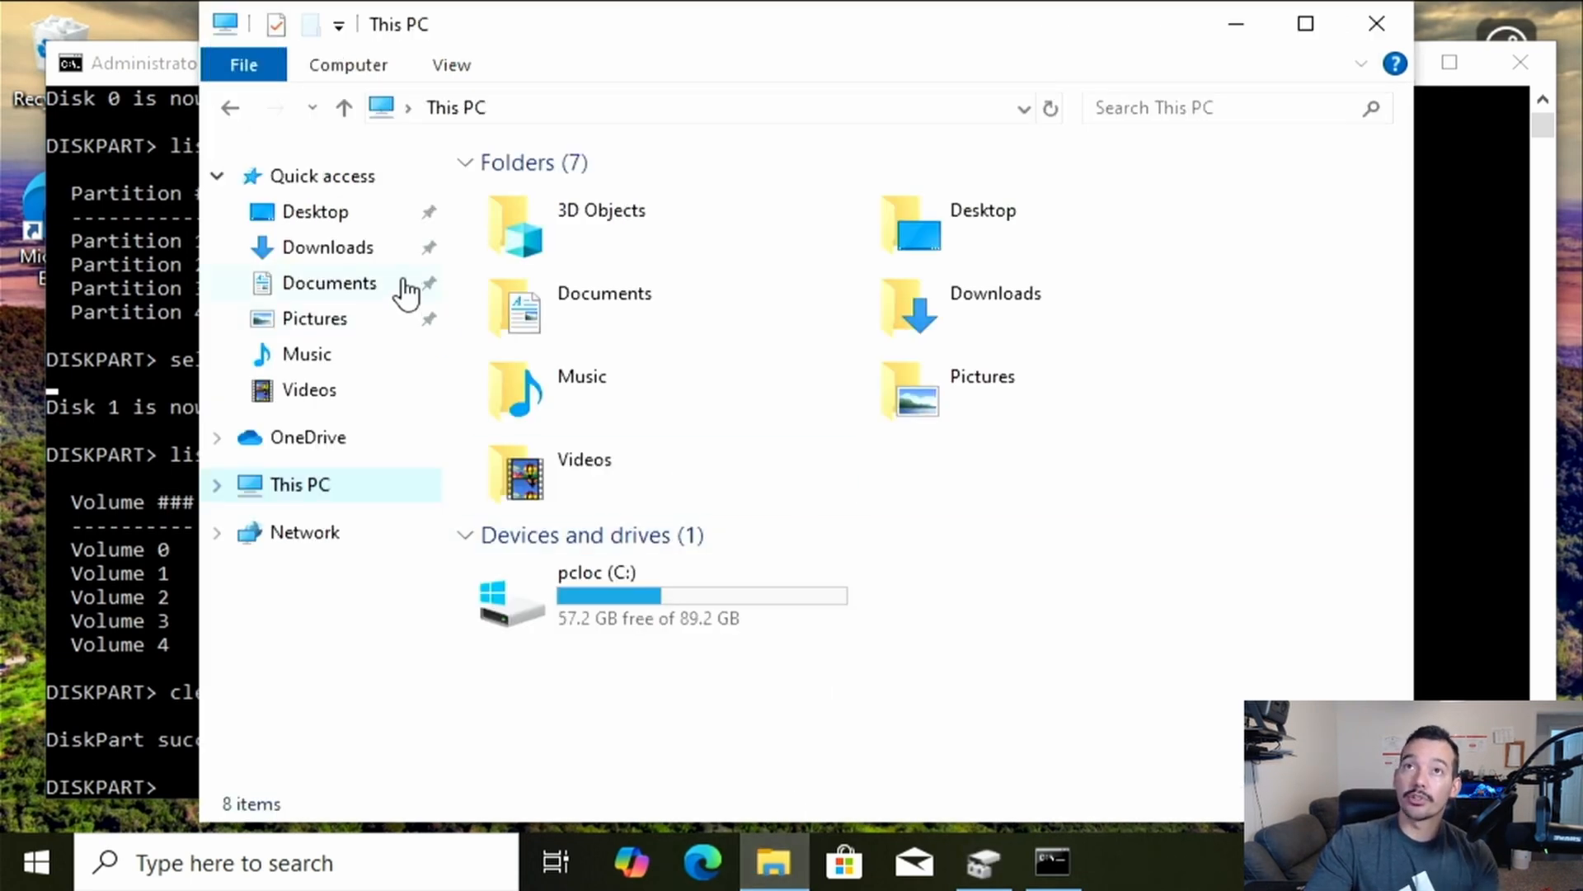
right_click(1119, 591)
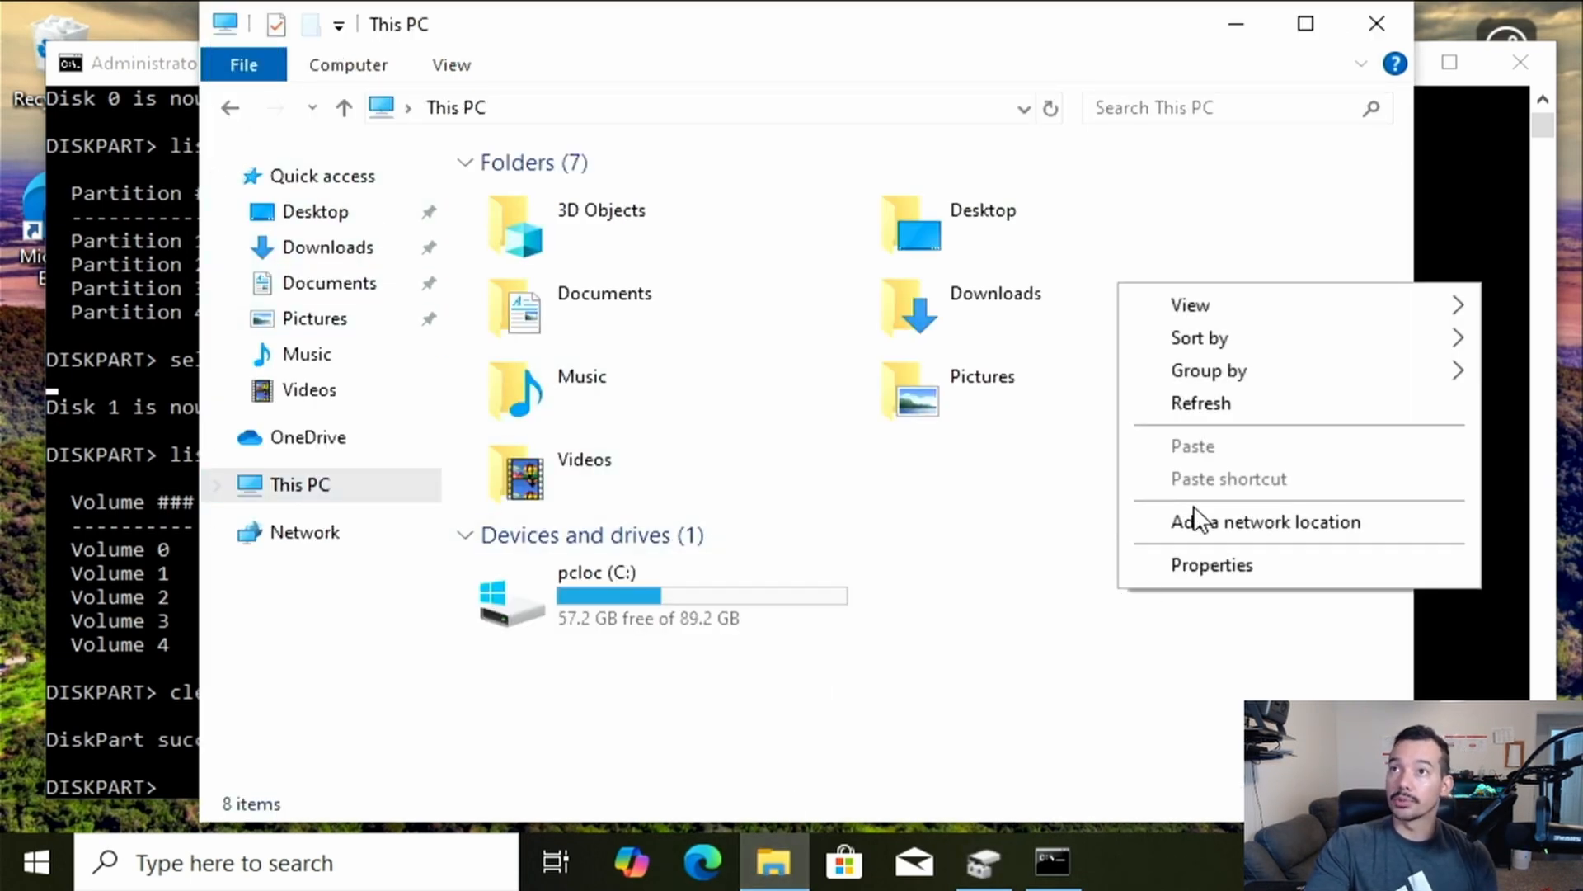
left_click(1232, 404)
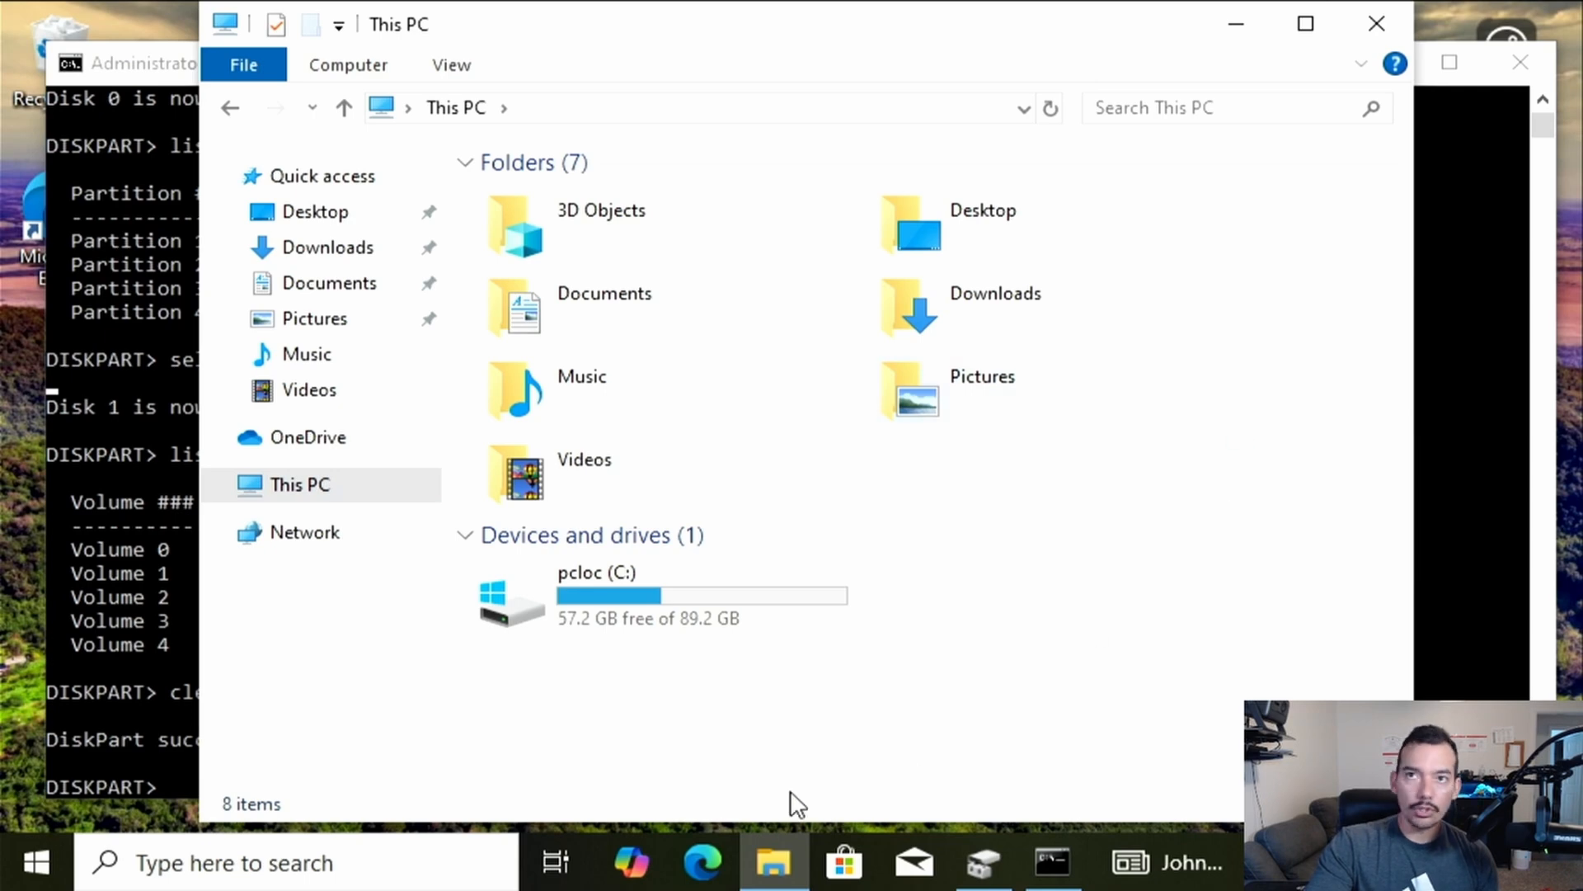
- In Disk Management, create a 953852 MB simple volume on Disk 1 with drive letter K, quick-formatted as NTFS and labelled New Volume
left_click(999, 851)
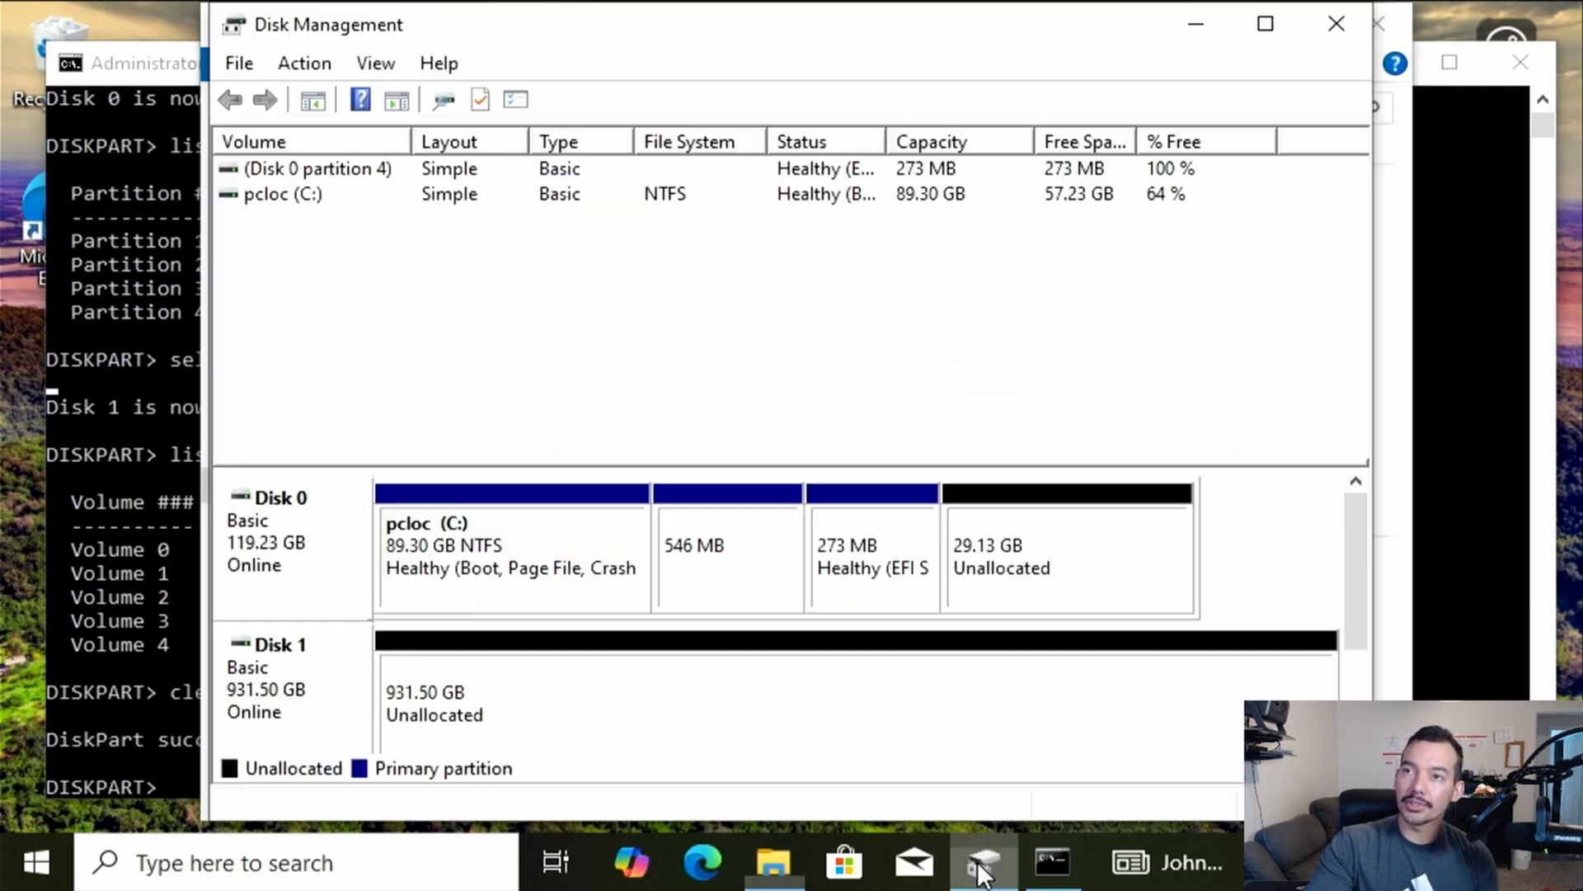
right_click(537, 694)
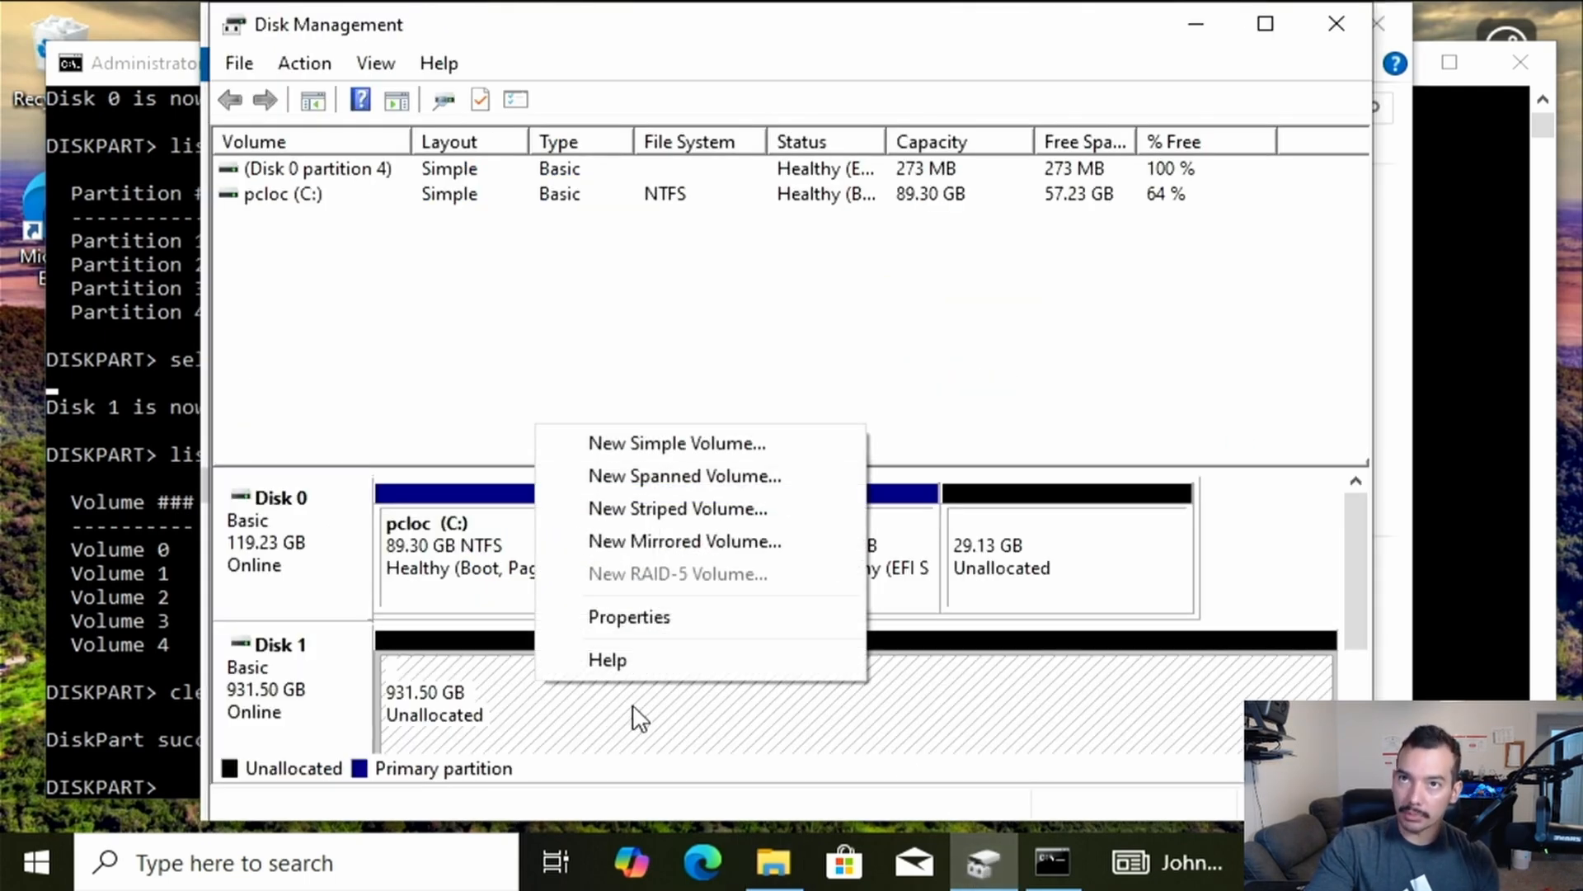
left_click(687, 443)
left_click(819, 701)
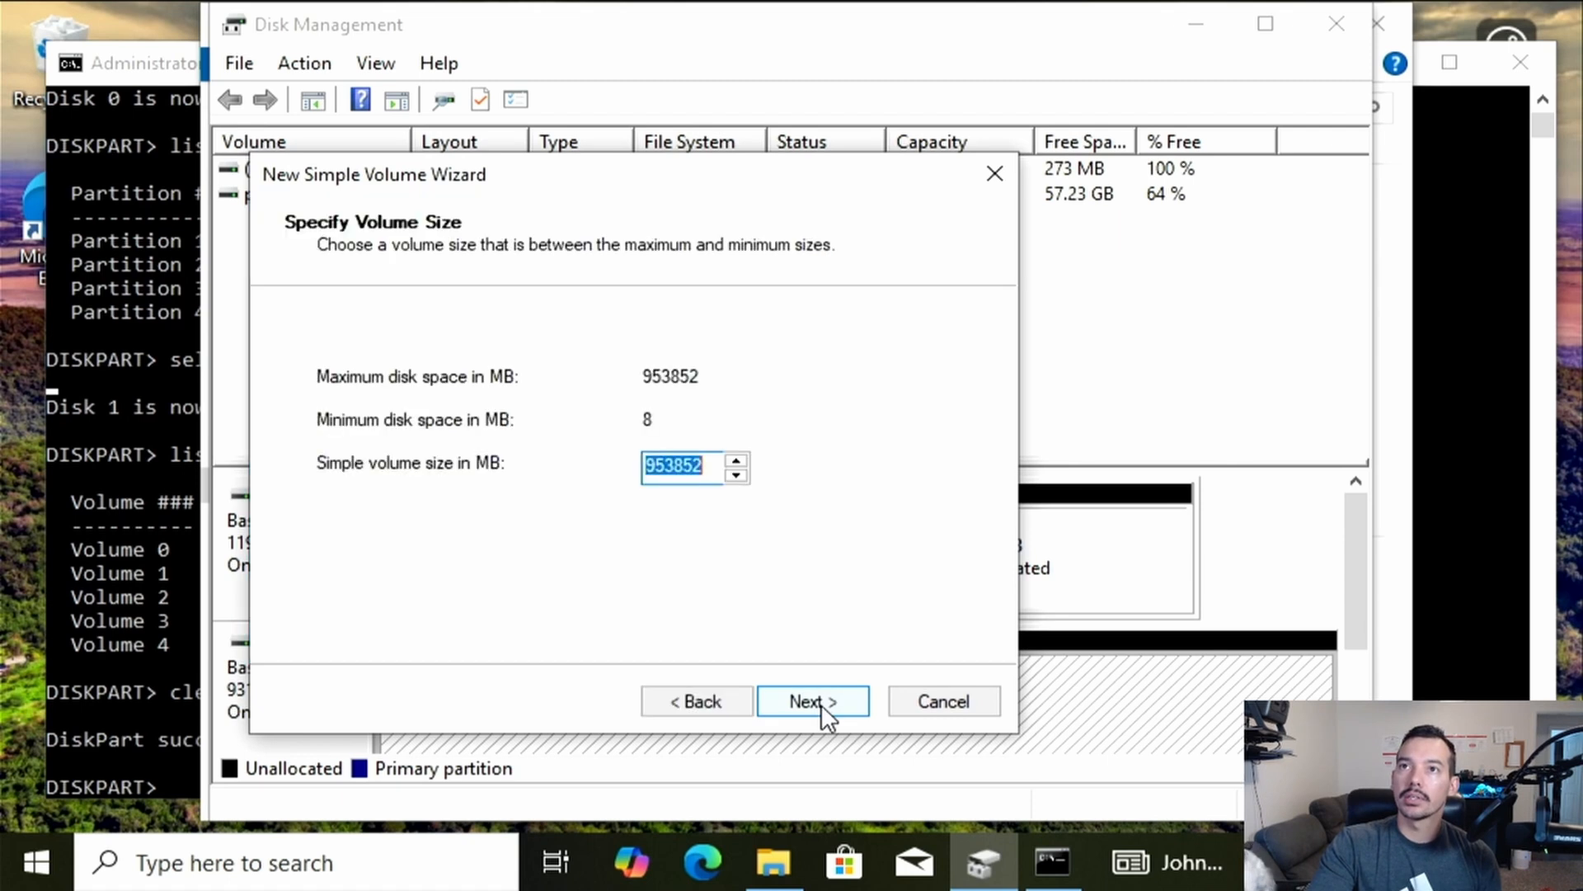
left_click(830, 707)
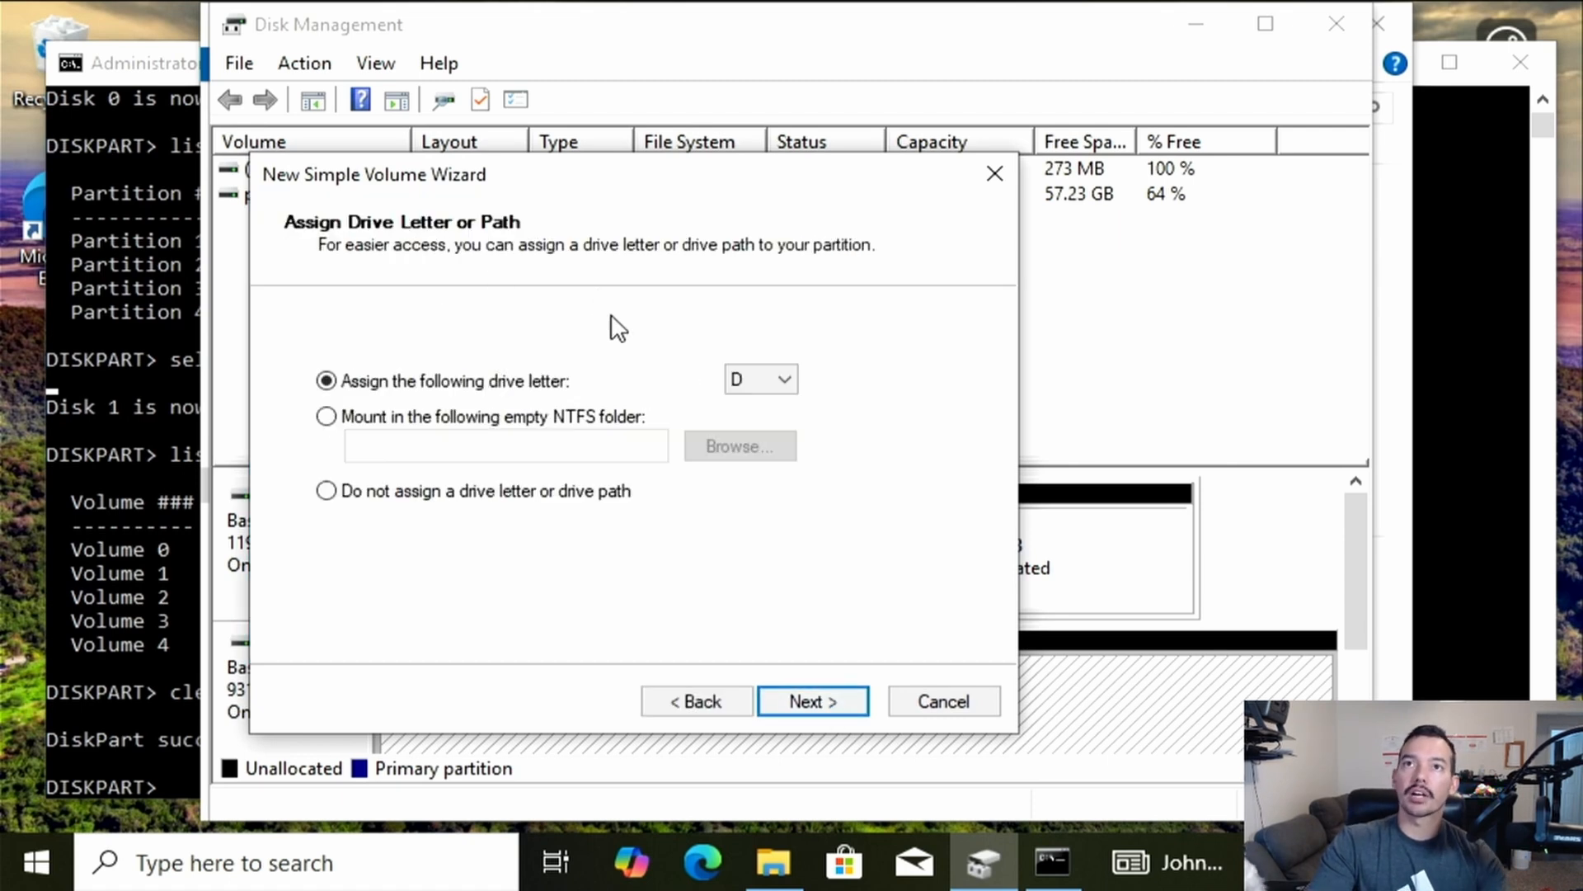
left_click(757, 381)
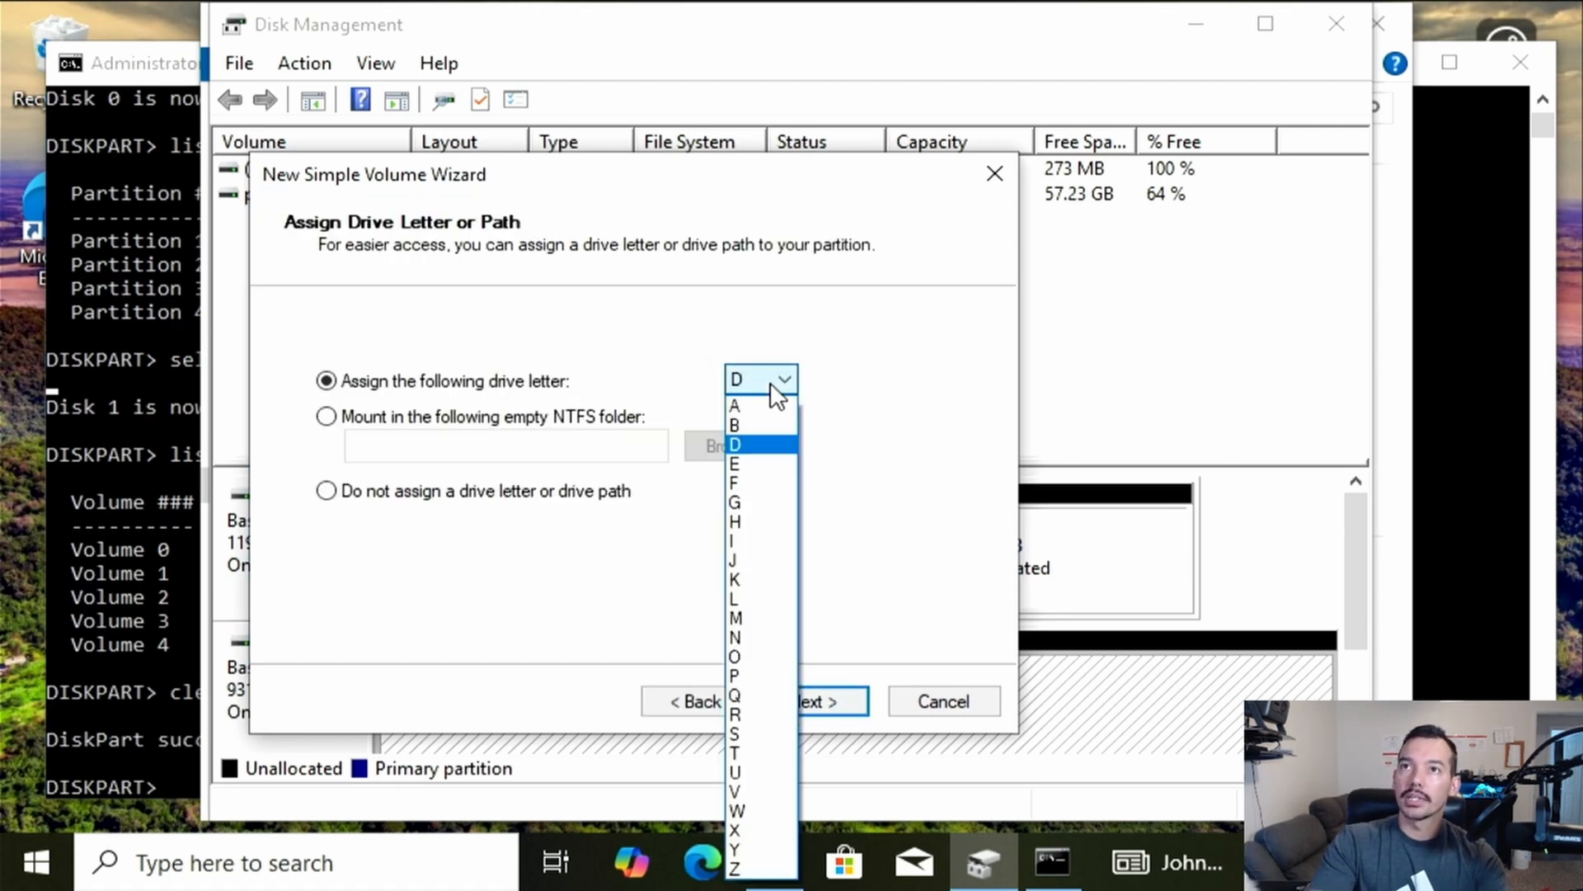
left_click(742, 577)
left_click(808, 700)
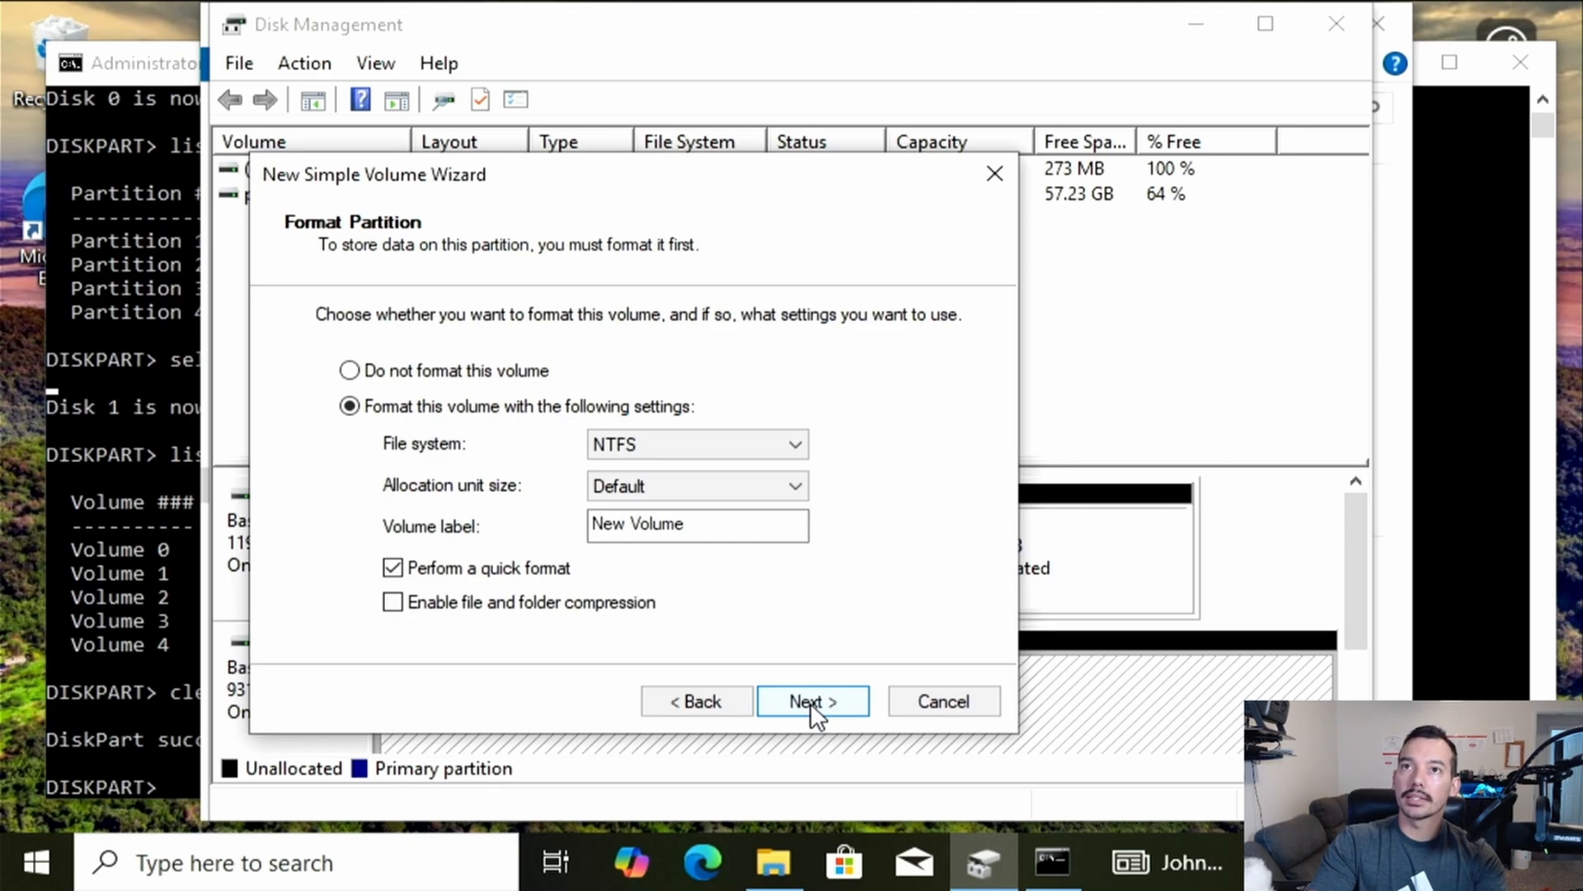
left_click(809, 701)
left_click(809, 701)
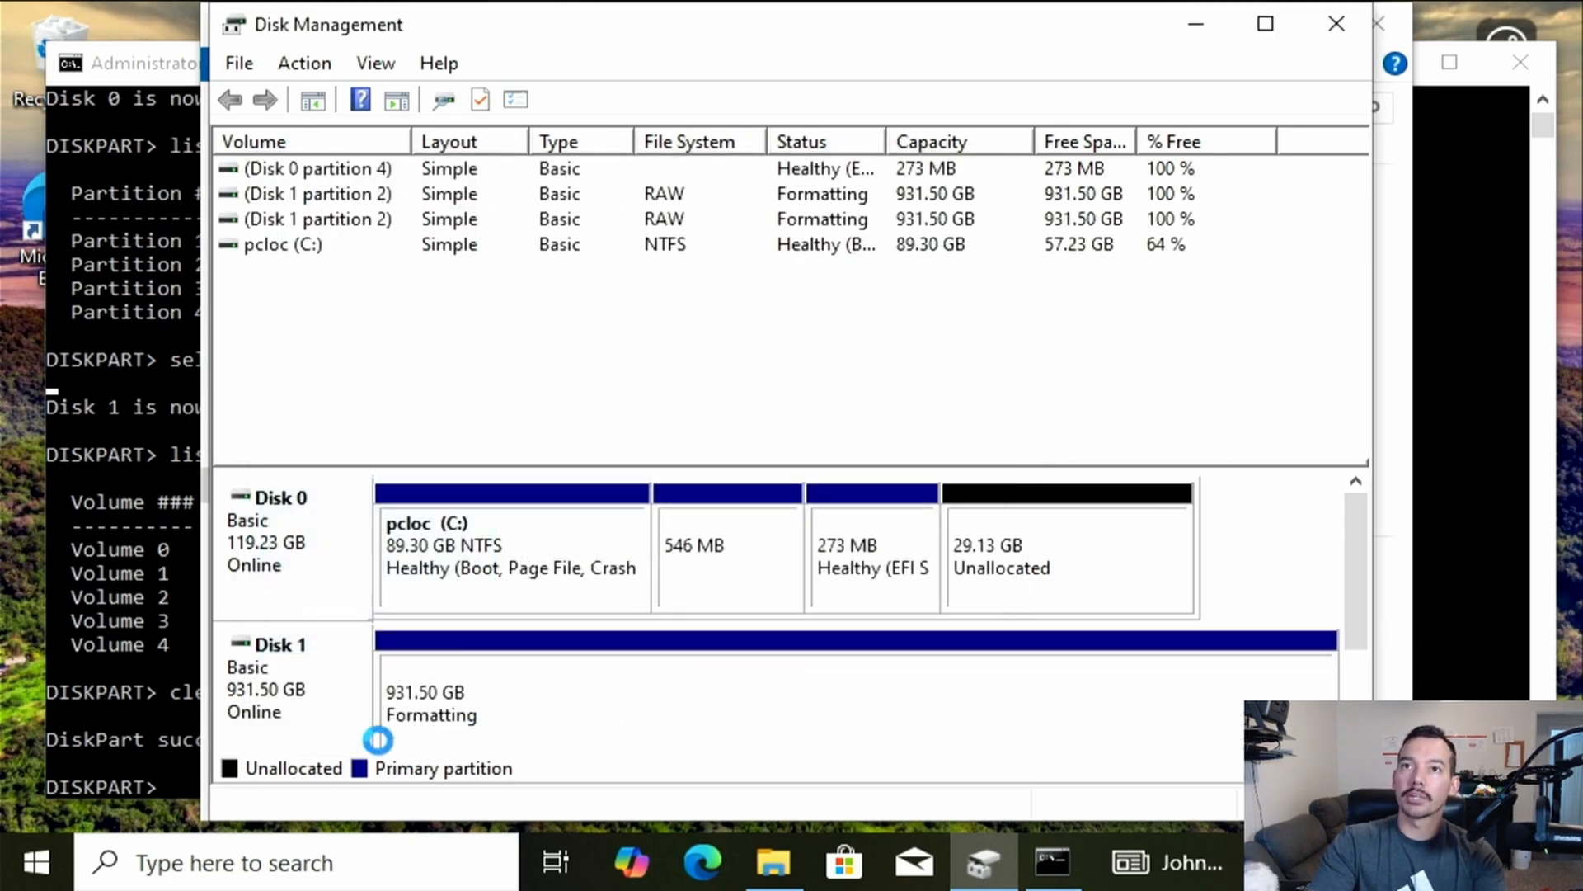
- Check This PC in File Explorer for the new K: drive and dismiss the AutoPlay notification
left_click(773, 862)
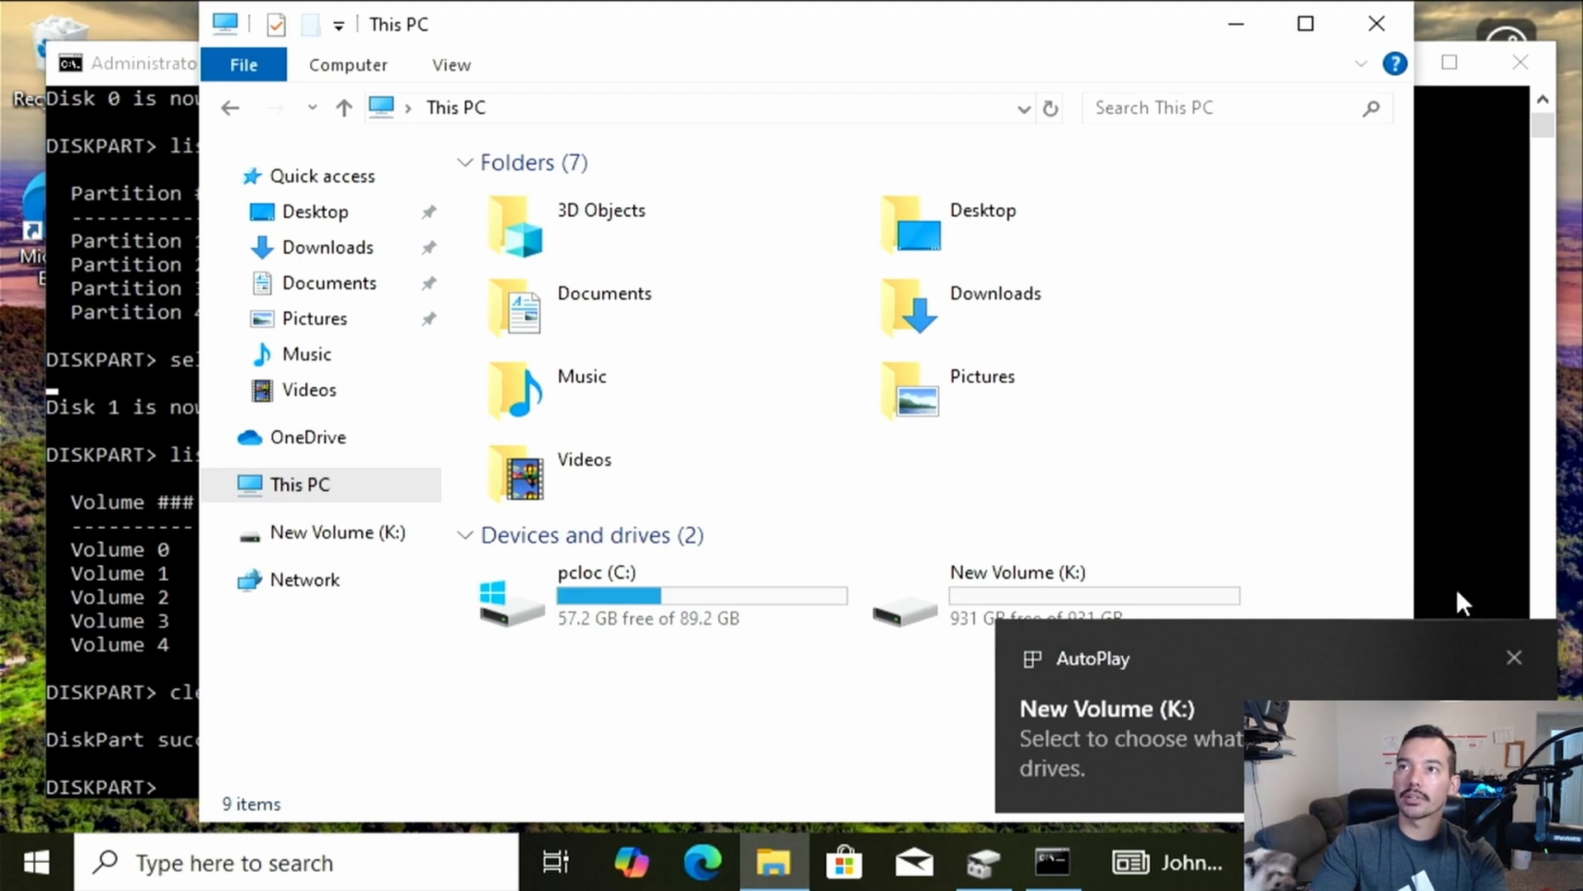
left_click(1511, 657)
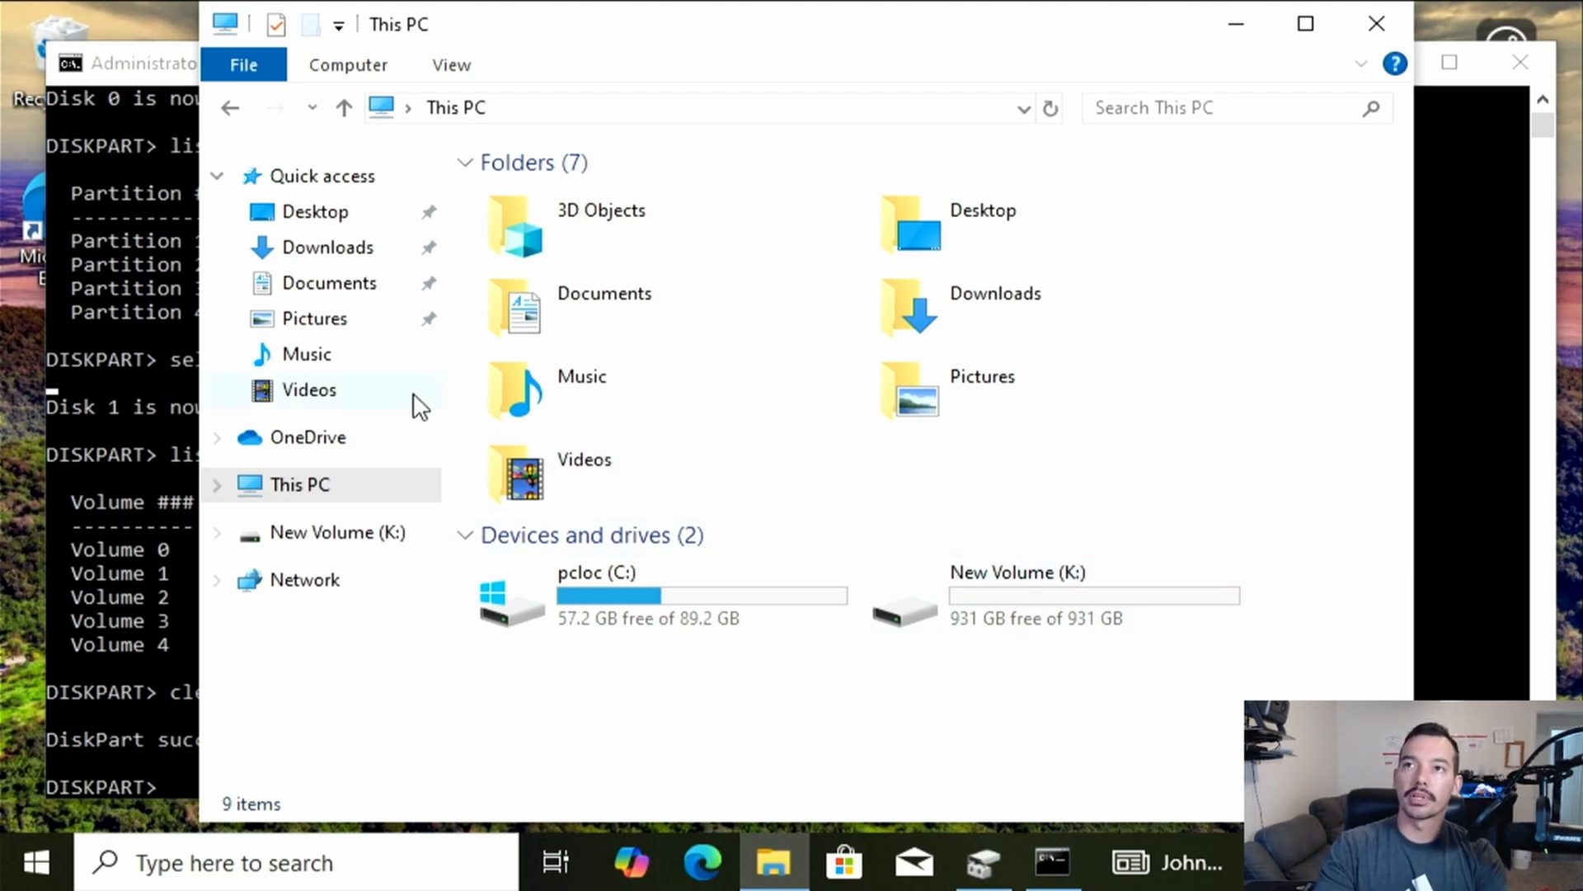
- View the properties of New Volume (K:) in Disk Management, close them, and select the pcloc (C:) partition on Disk 0
left_click(984, 862)
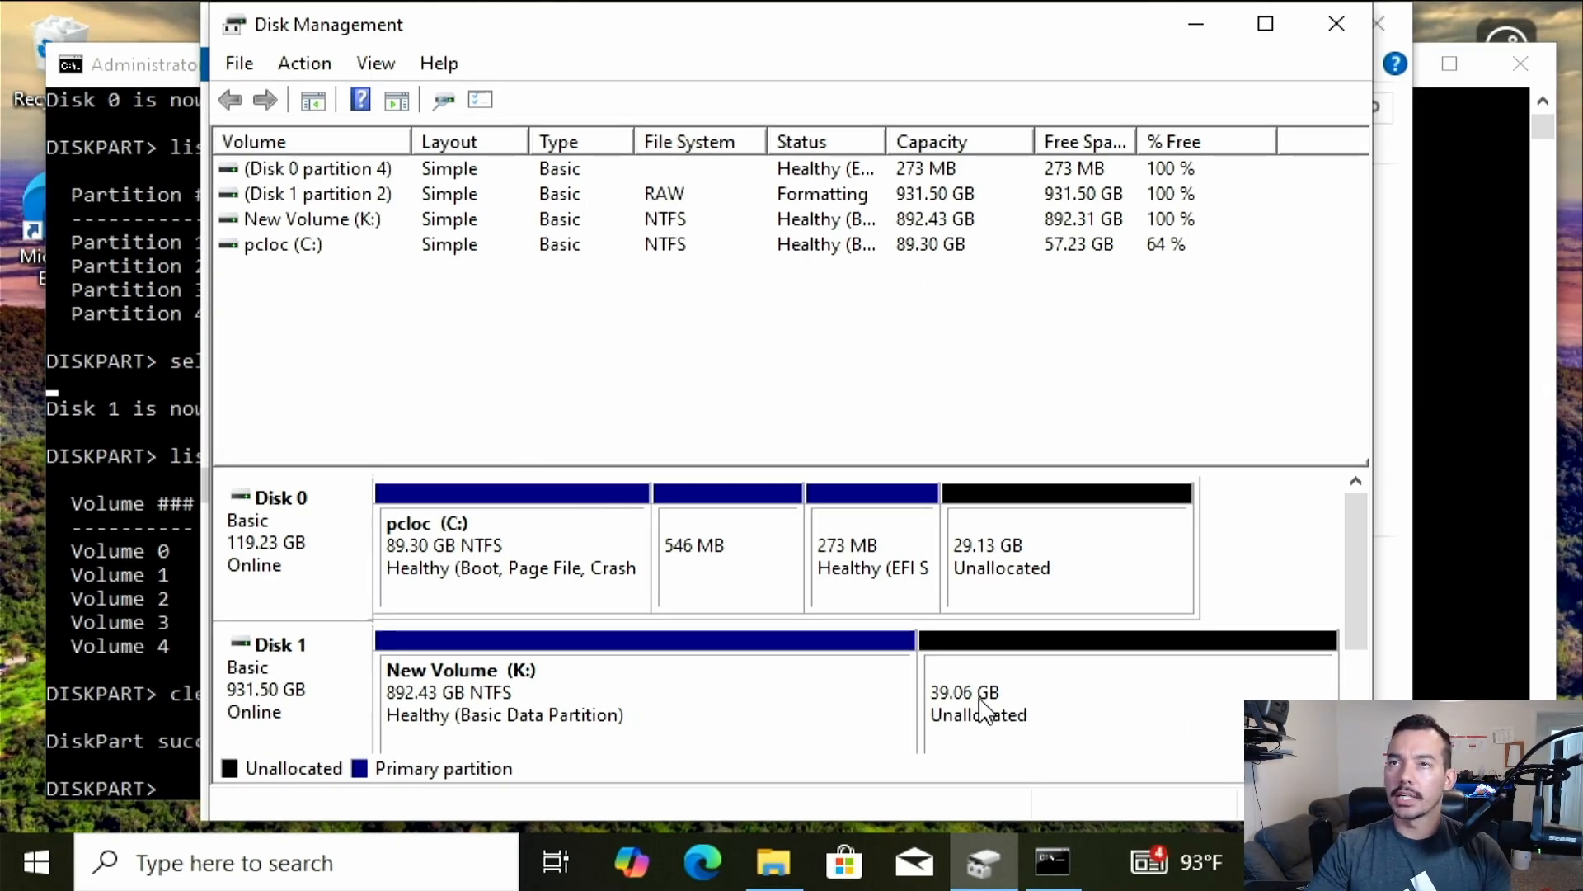
right_click(683, 721)
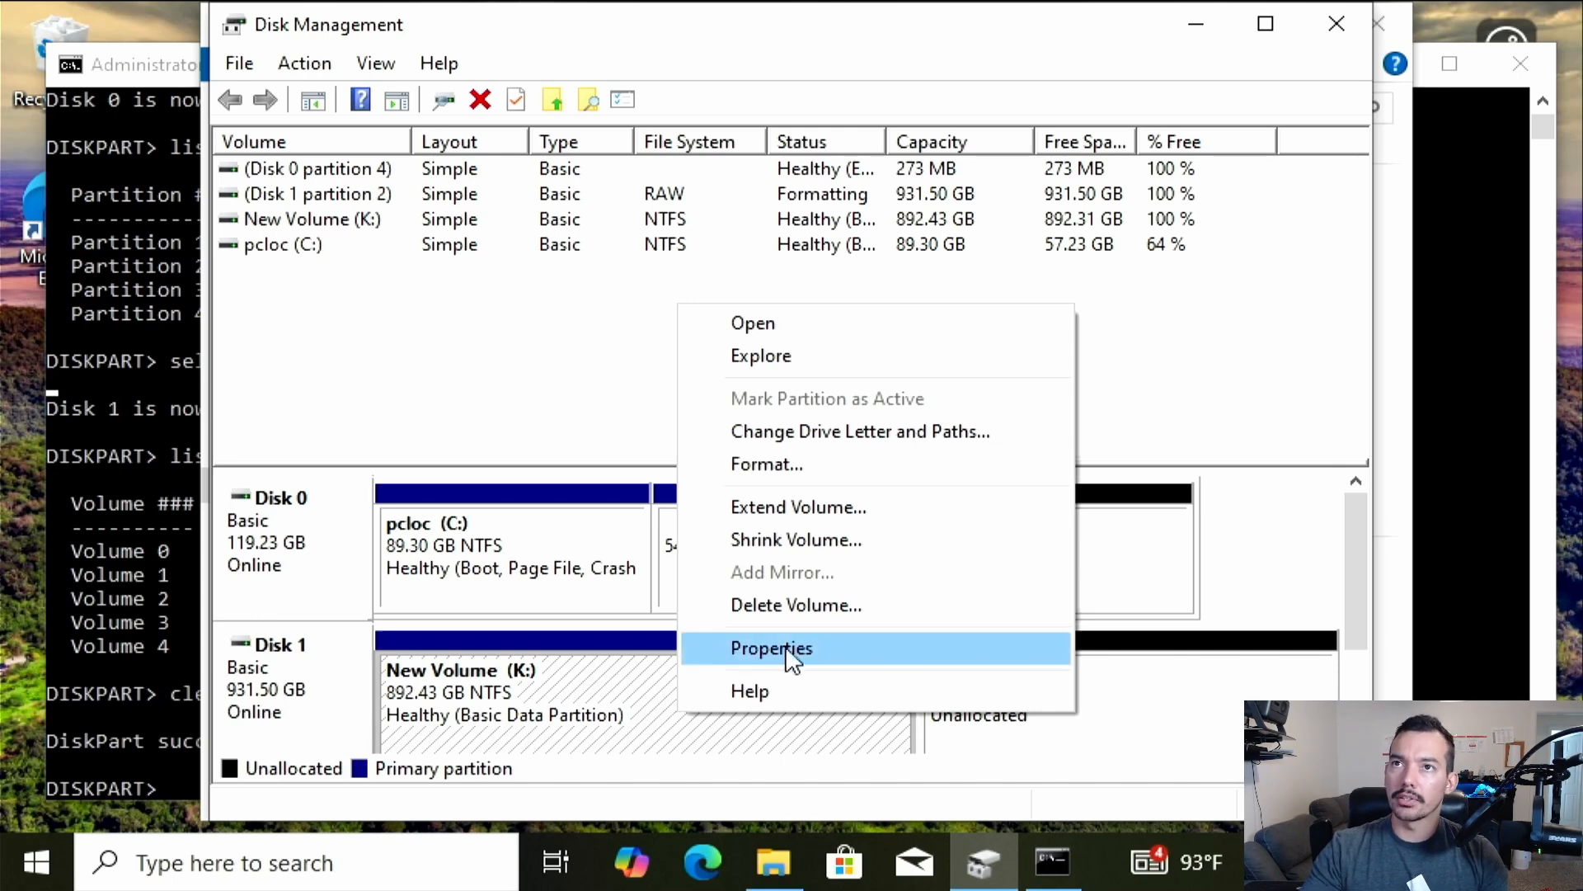
left_click(848, 651)
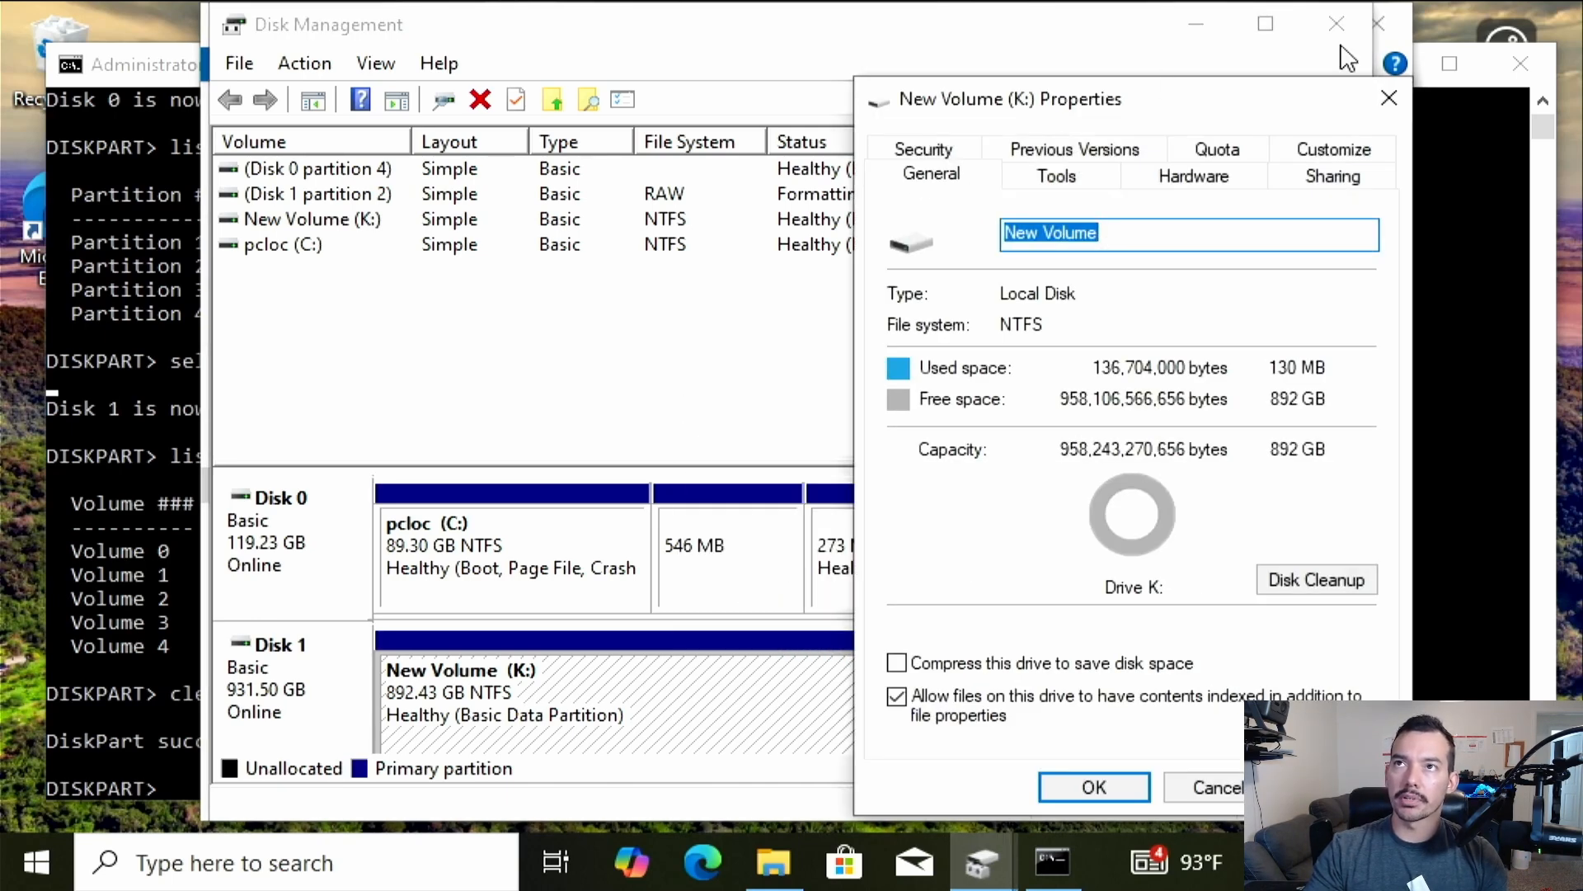
left_click(1388, 98)
right_click(607, 736)
left_click(537, 527)
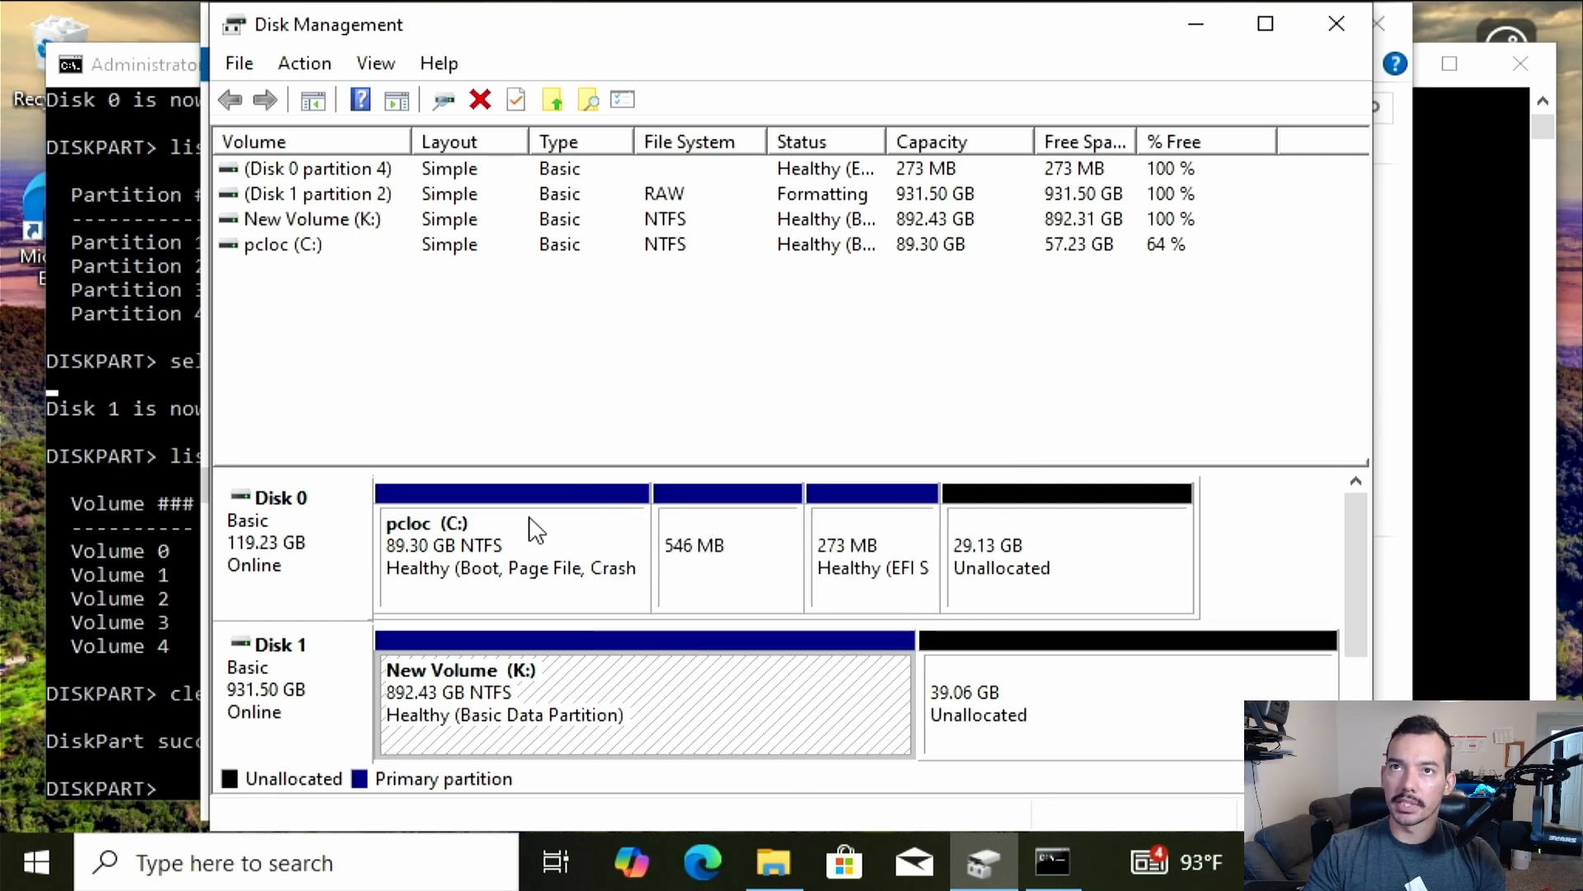
left_click(528, 554)
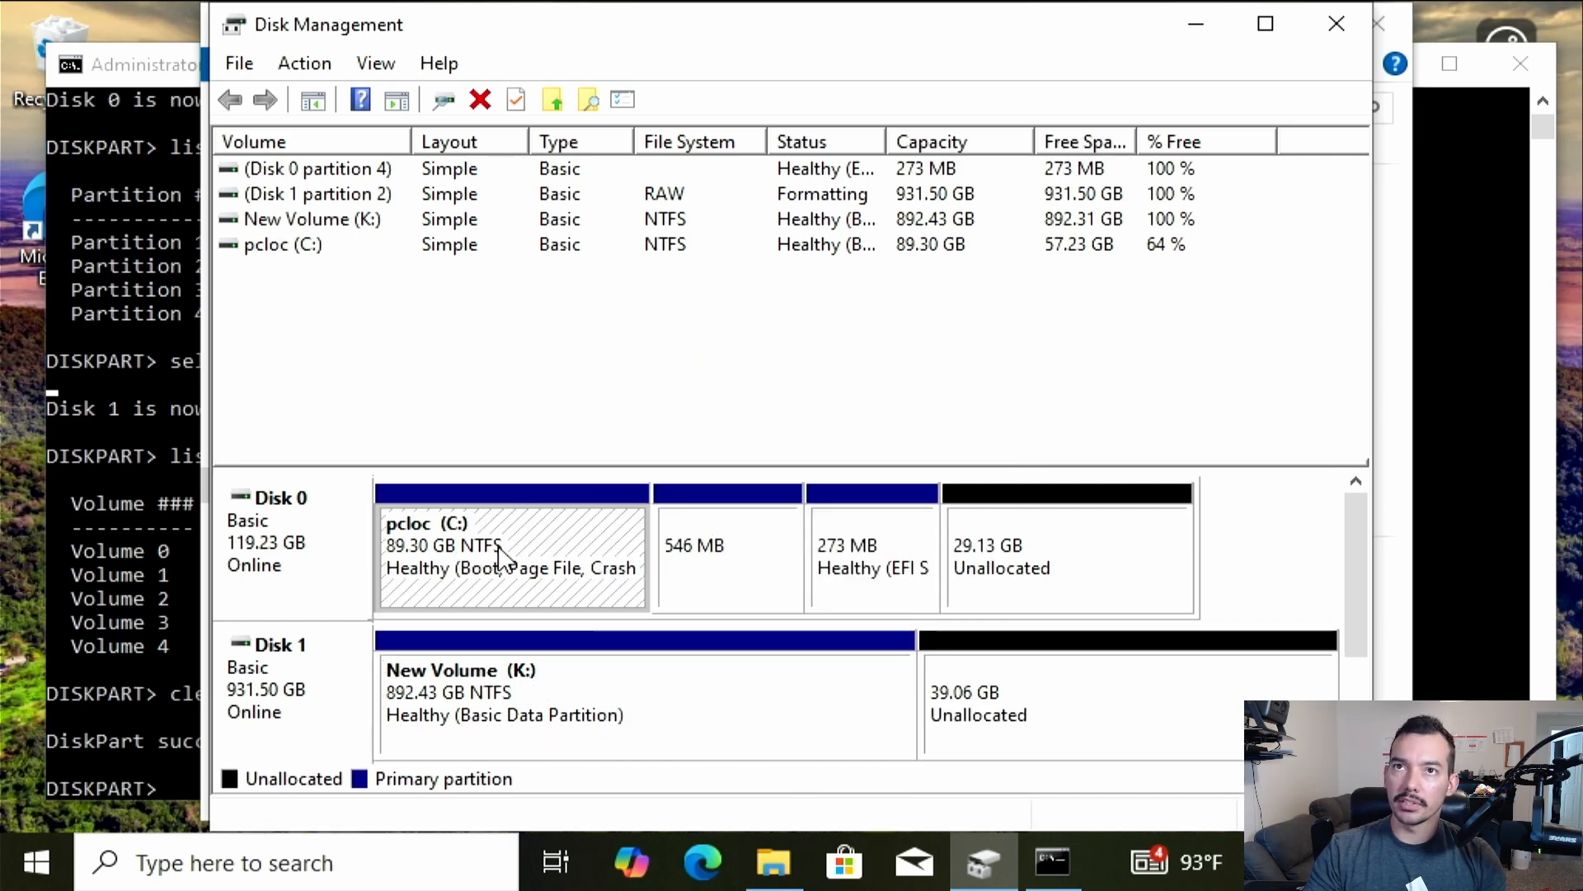
- Check the volume actions available for pcloc (C:) and inspect the unallocated space and 546 MB partition on Disk 0
right_click(499, 547)
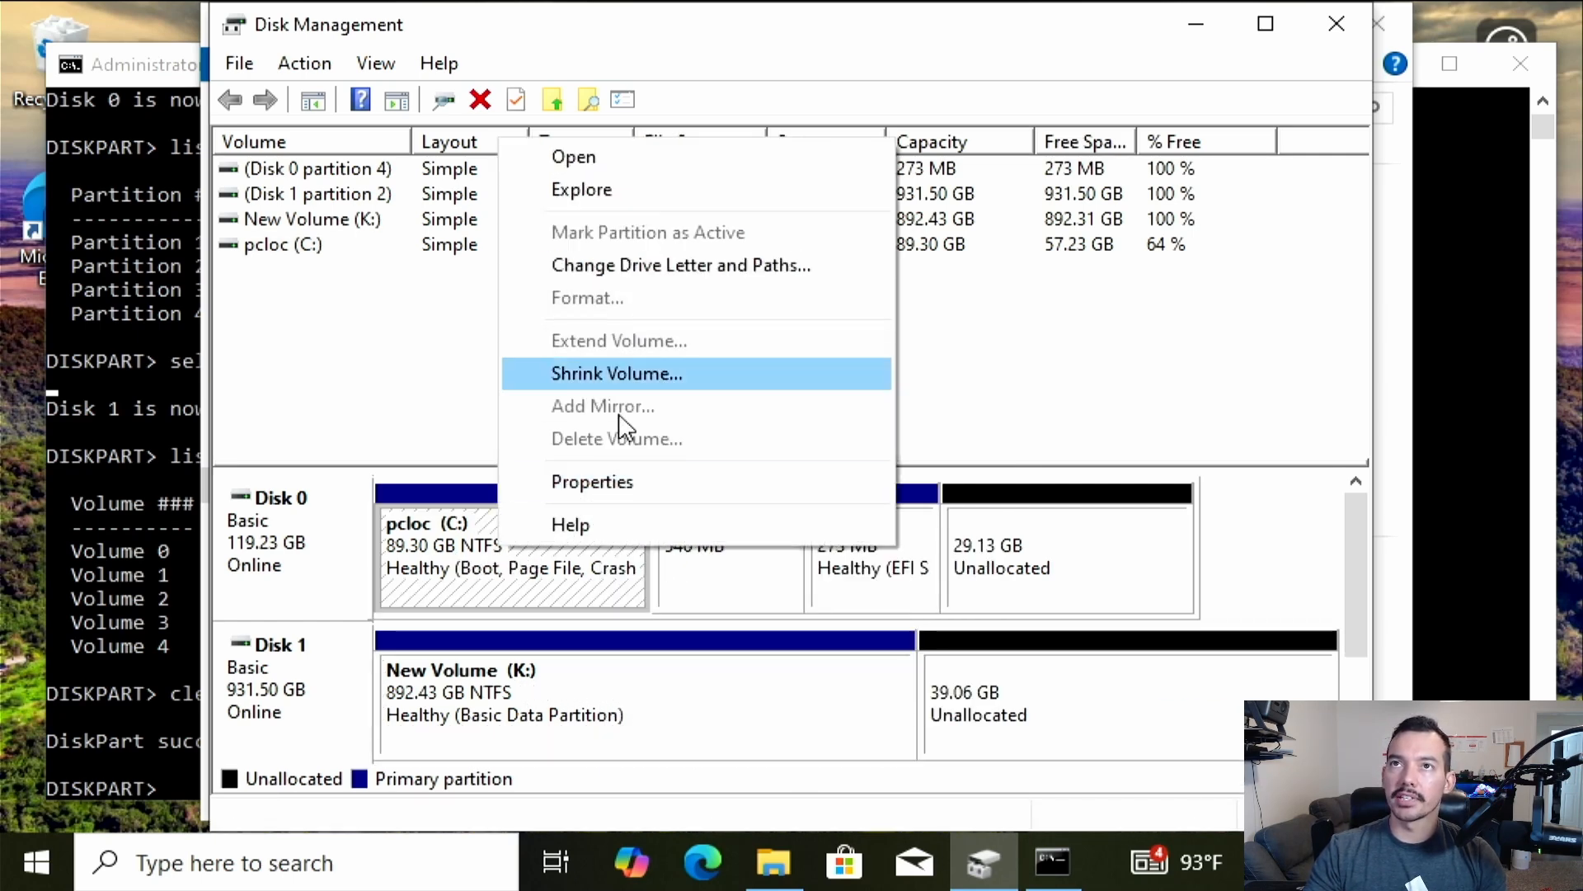
left_click(1097, 540)
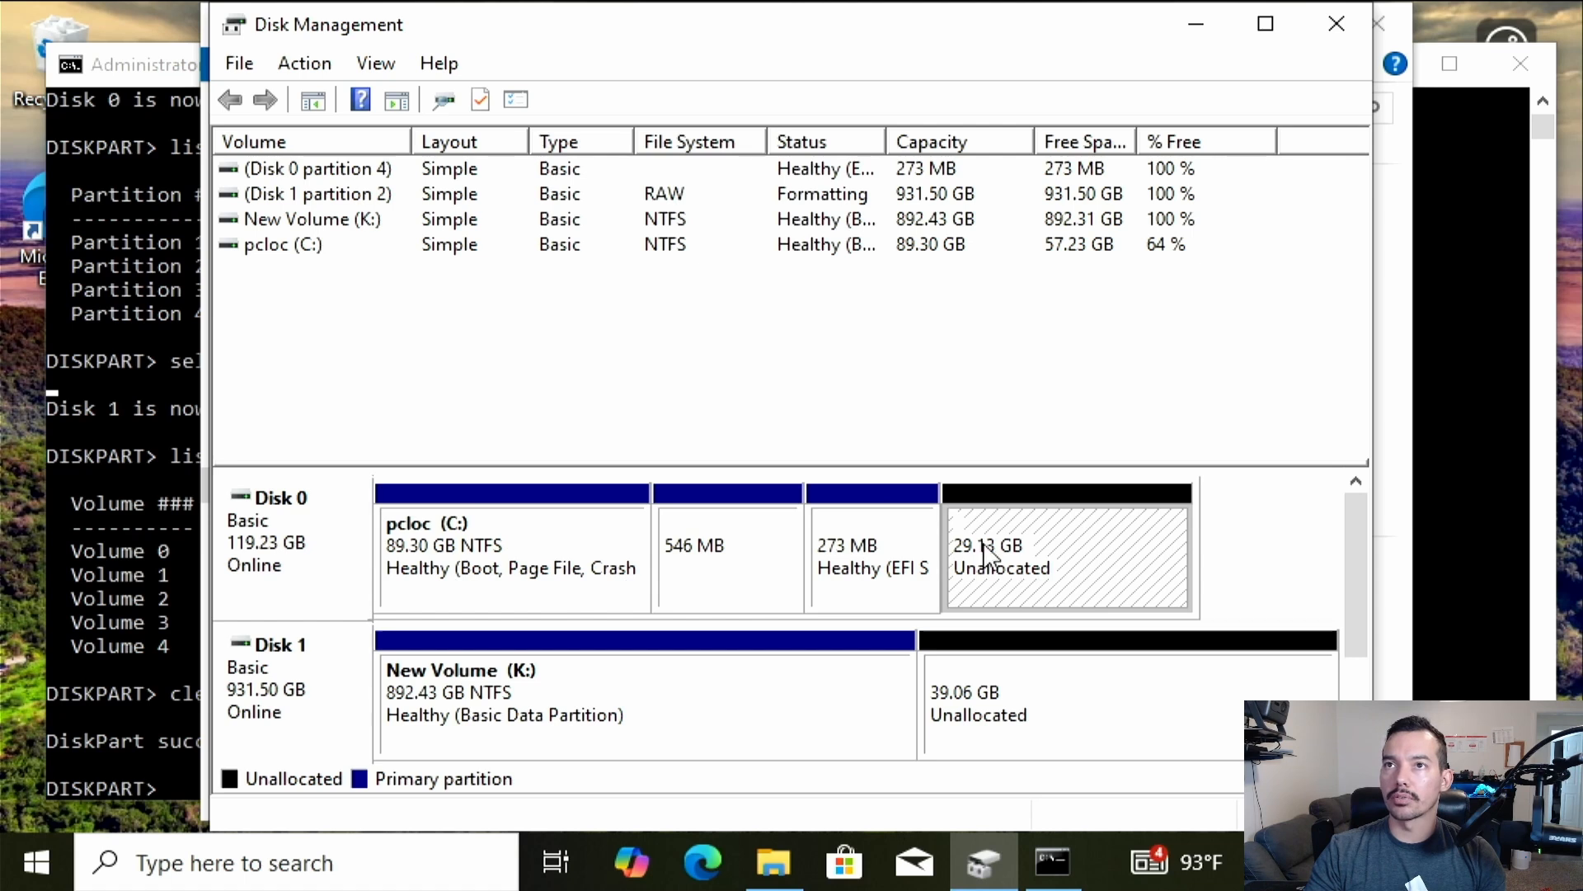
left_click(556, 569)
left_click(678, 557)
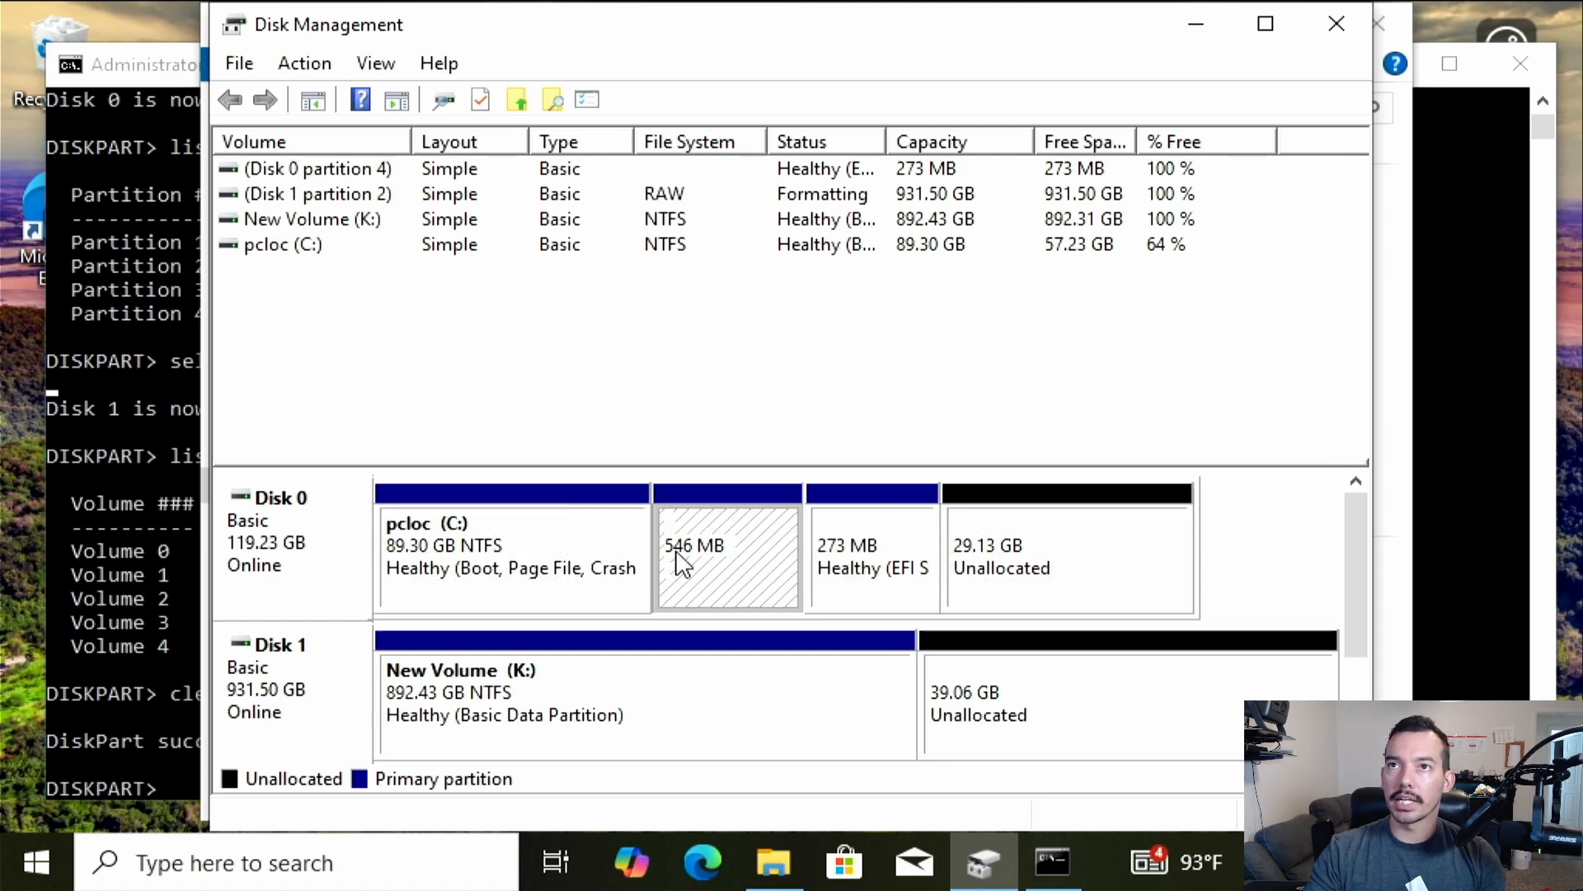
- Shrink the pcloc (C:) volume on Disk 0 by 1024 MB
right_click(462, 536)
left_click(569, 361)
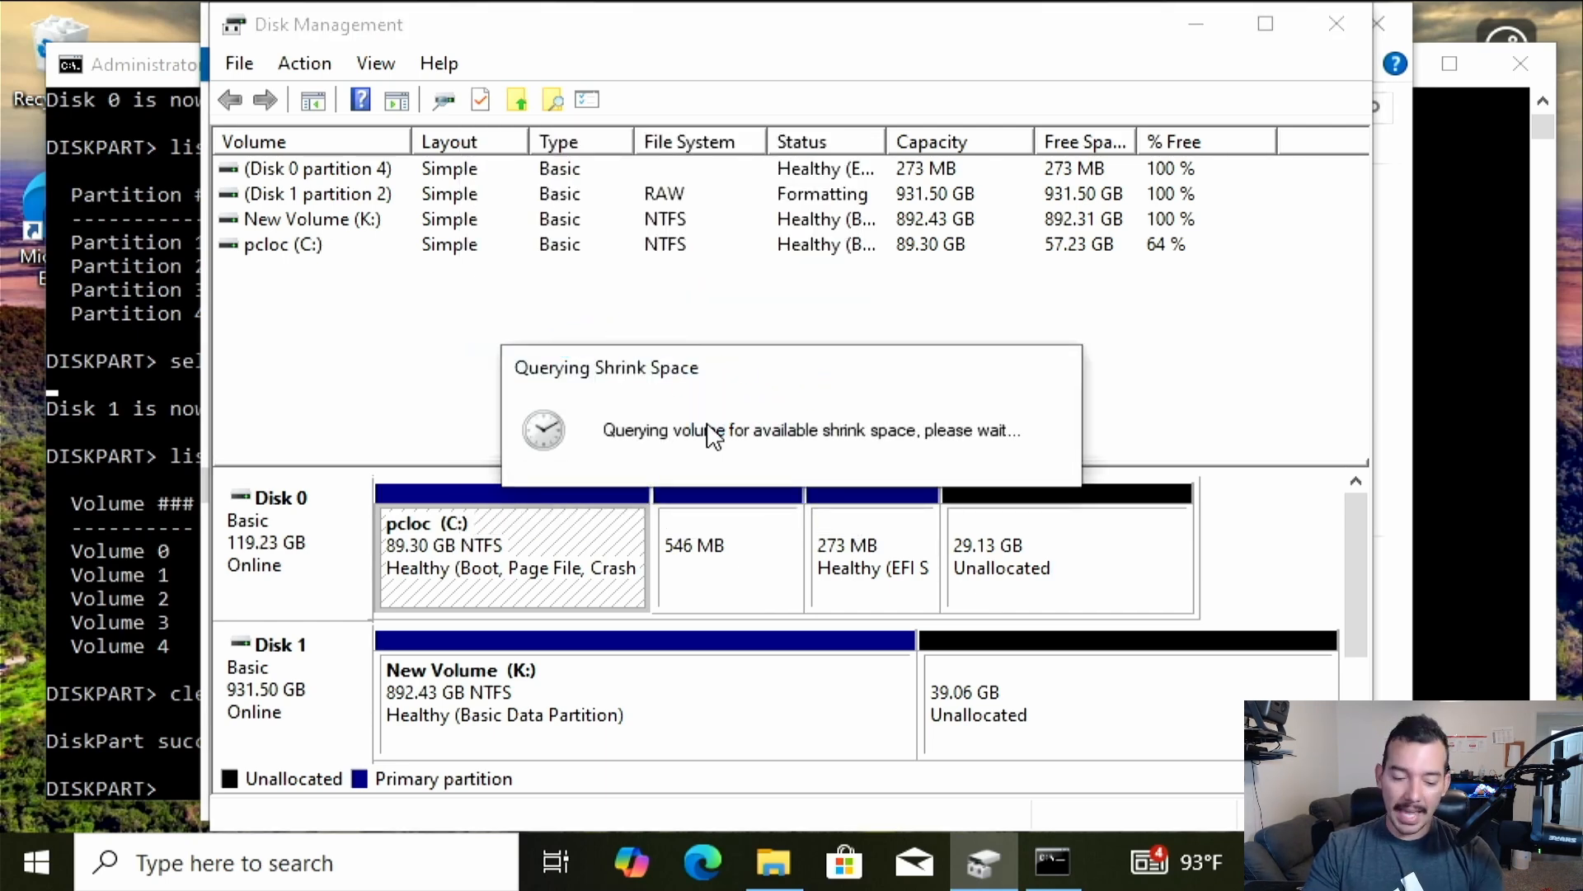
type("1024")
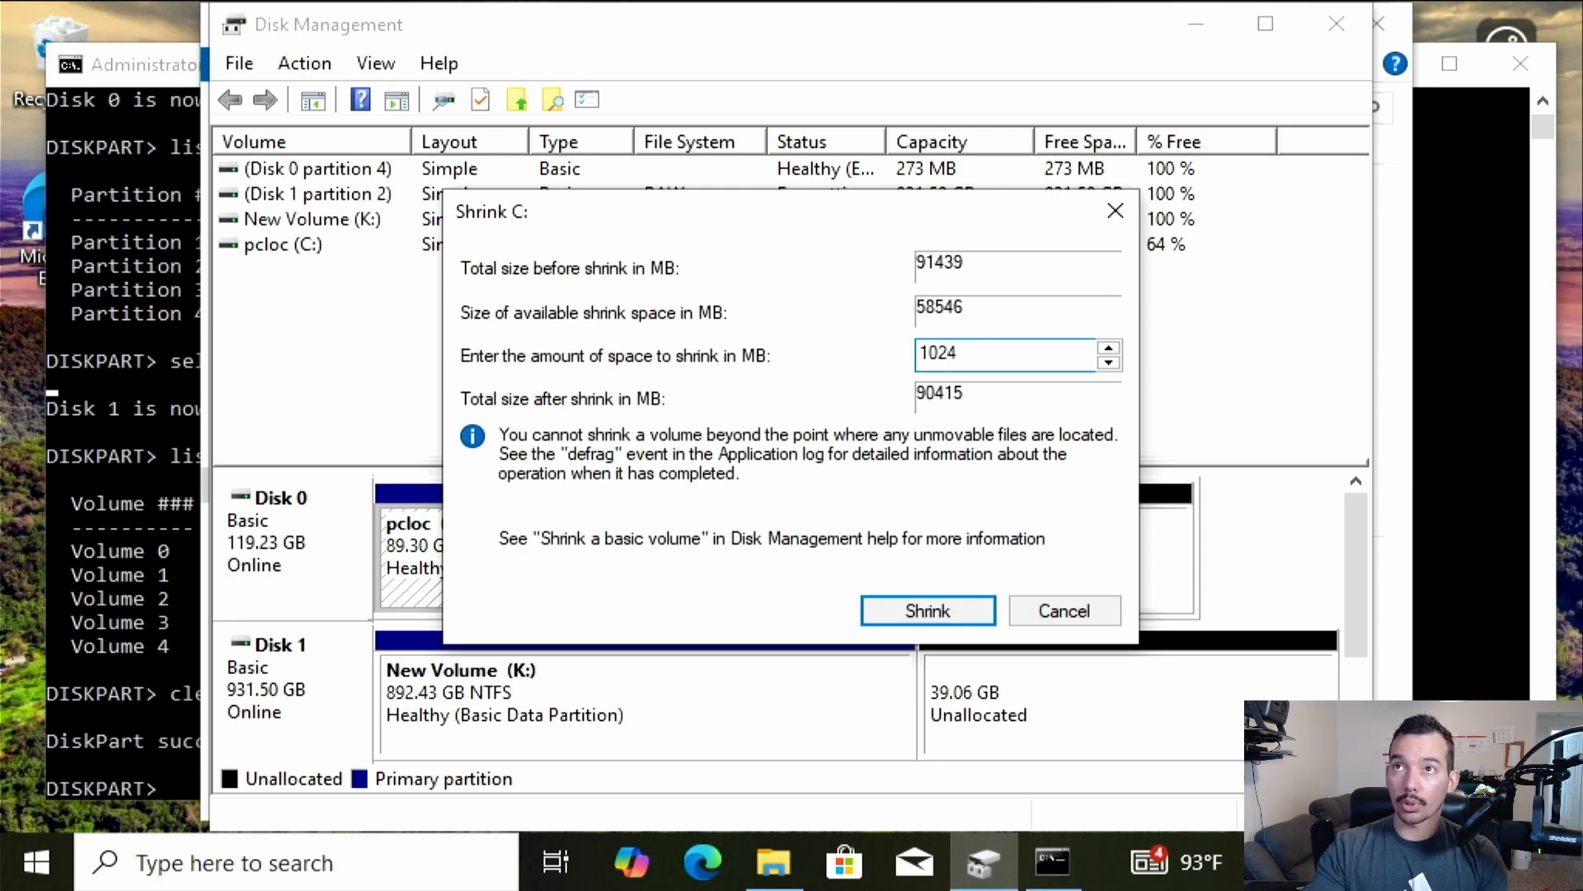
left_click(937, 611)
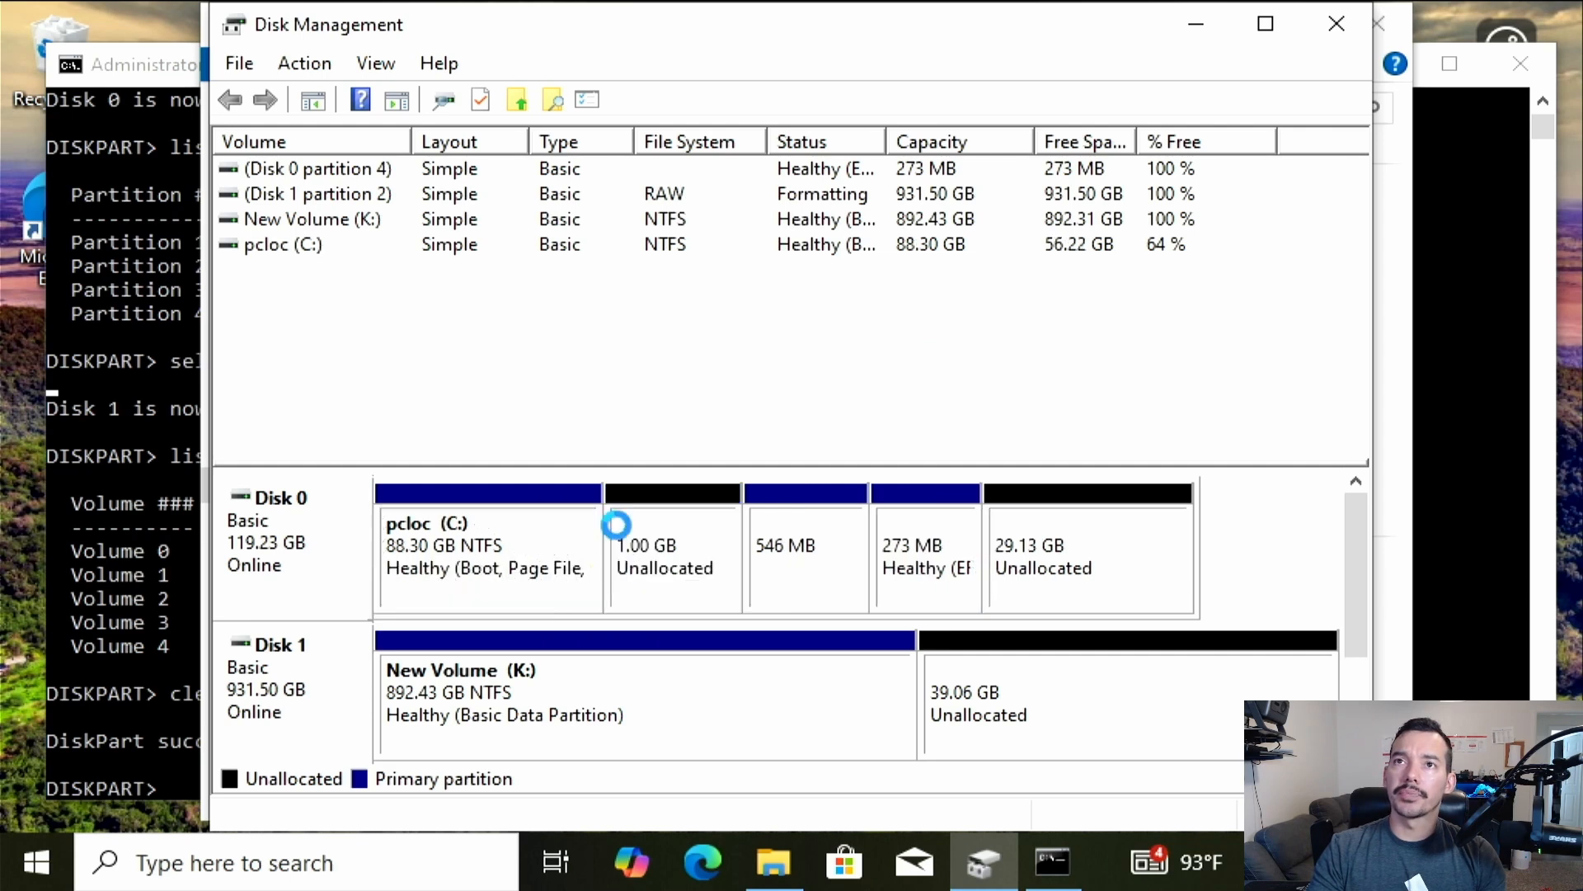
- Extend the pcloc (C:) volume with the adjacent 1024 MB of unallocated space on Disk 0
left_click(667, 575)
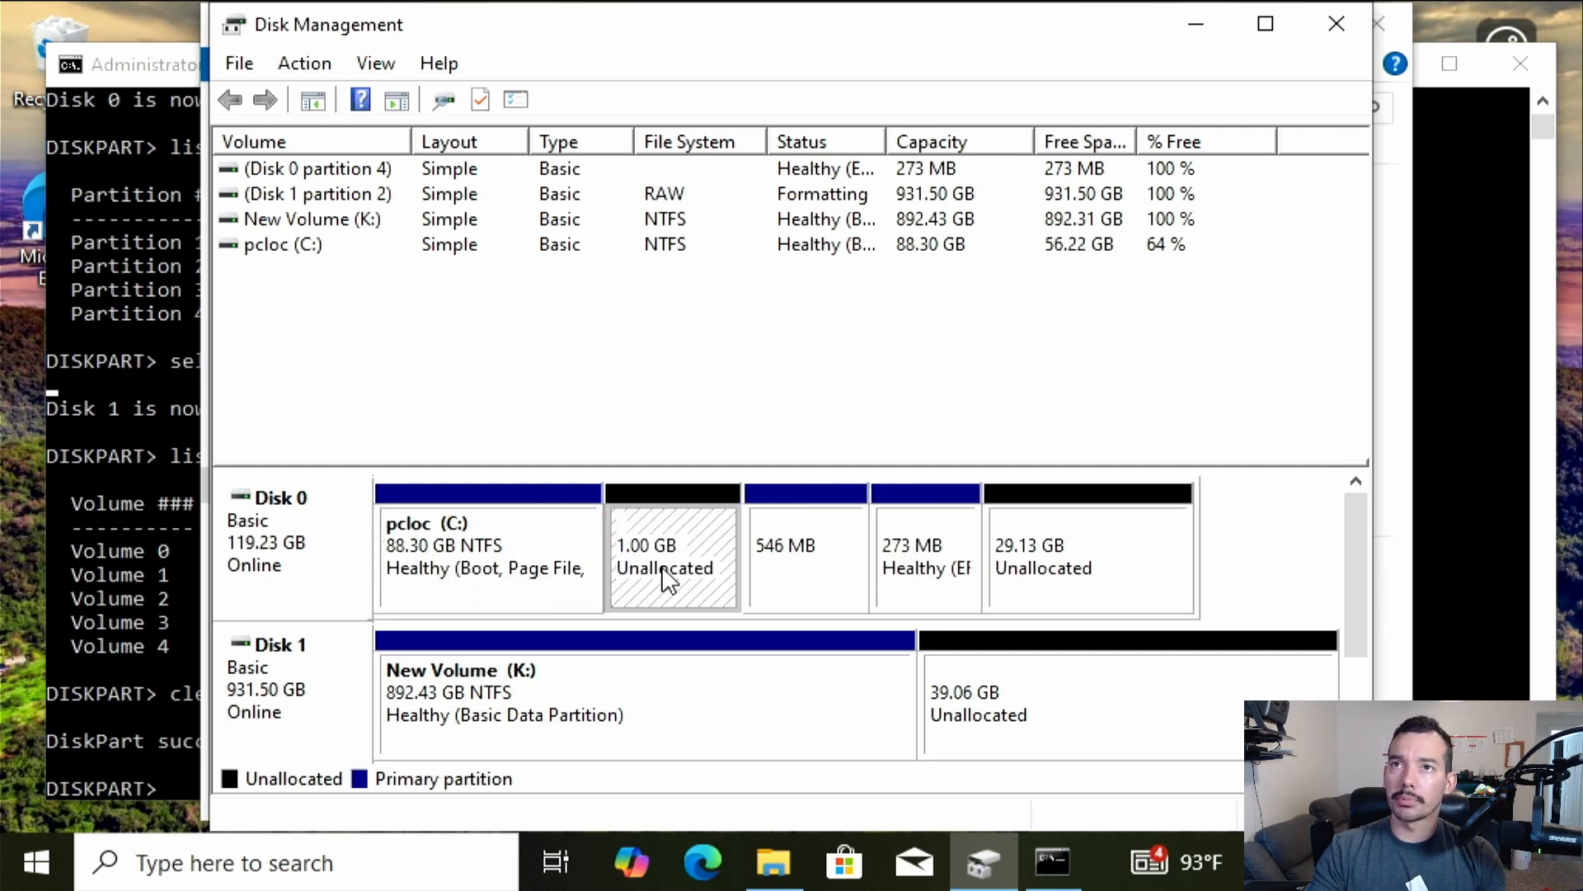
right_click(644, 564)
left_click(530, 565)
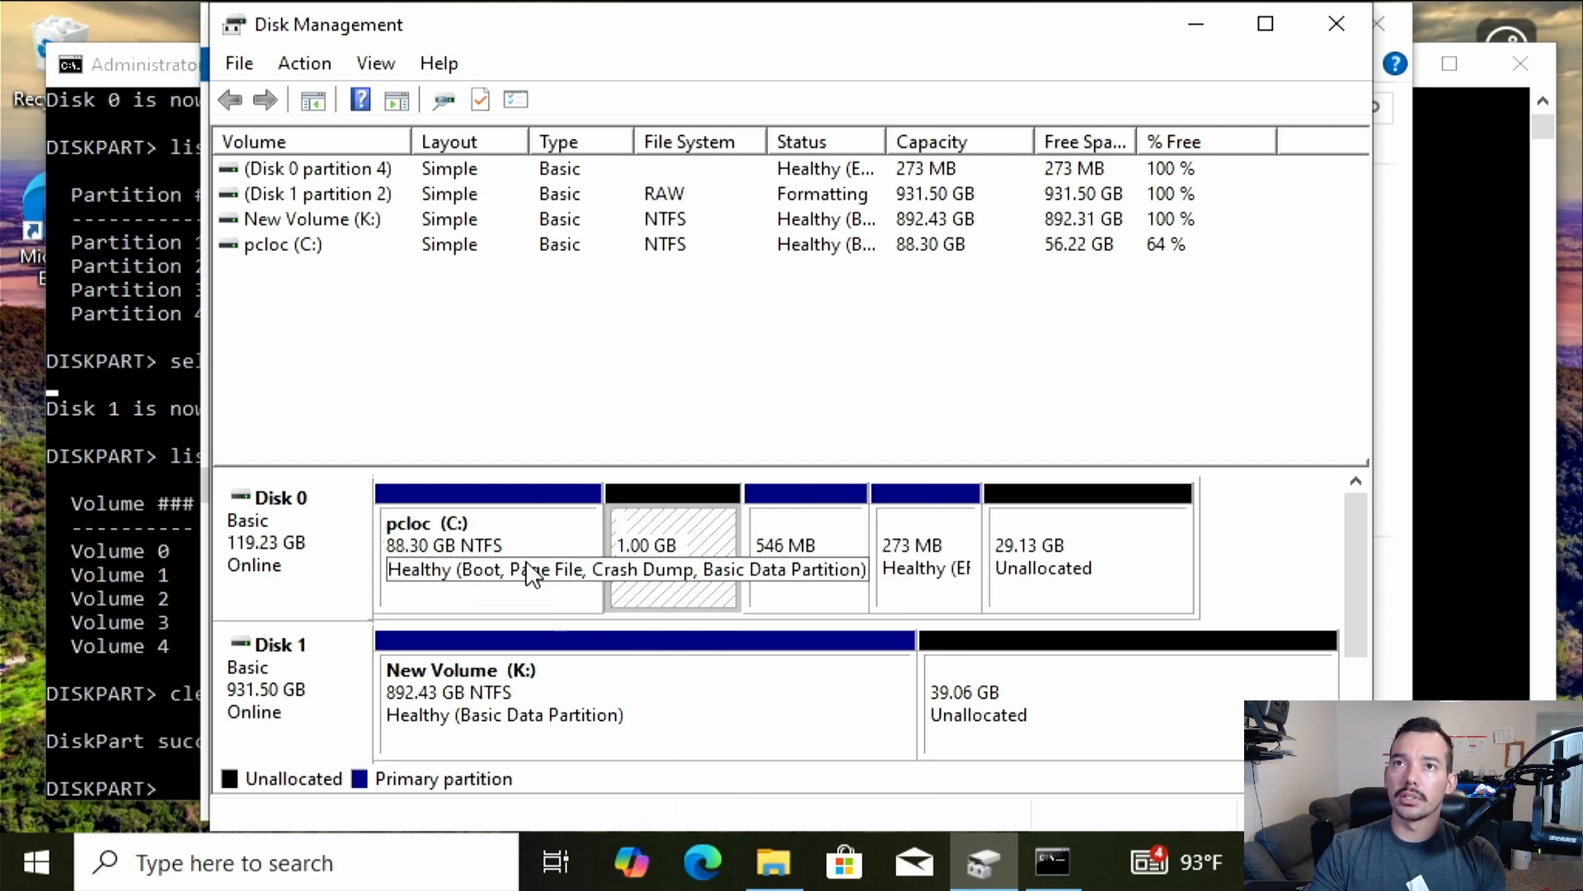
right_click(530, 566)
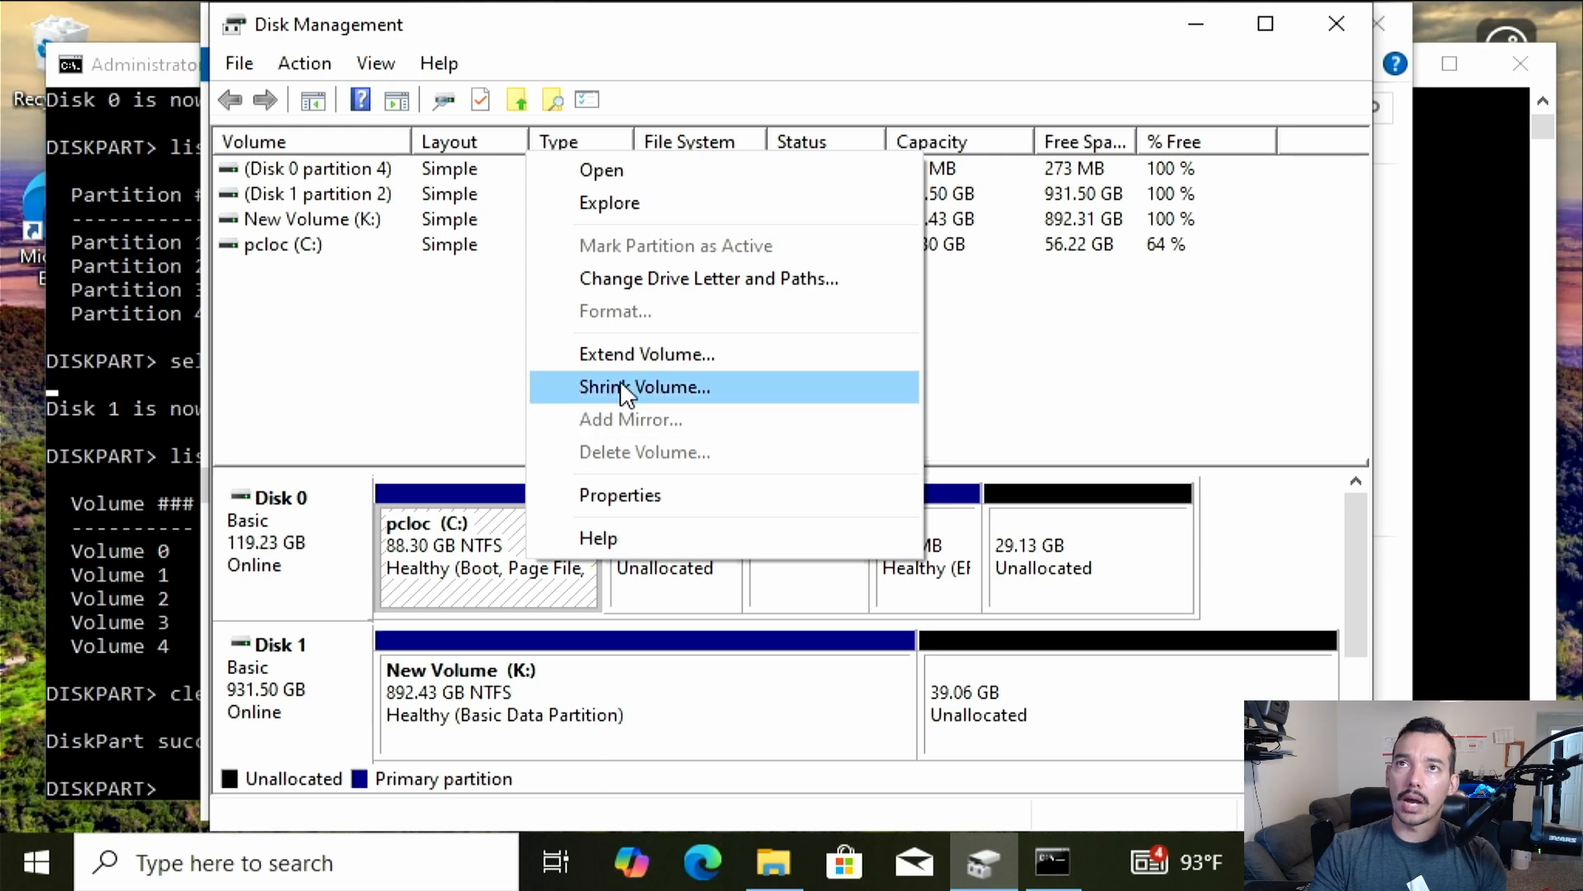
left_click(639, 355)
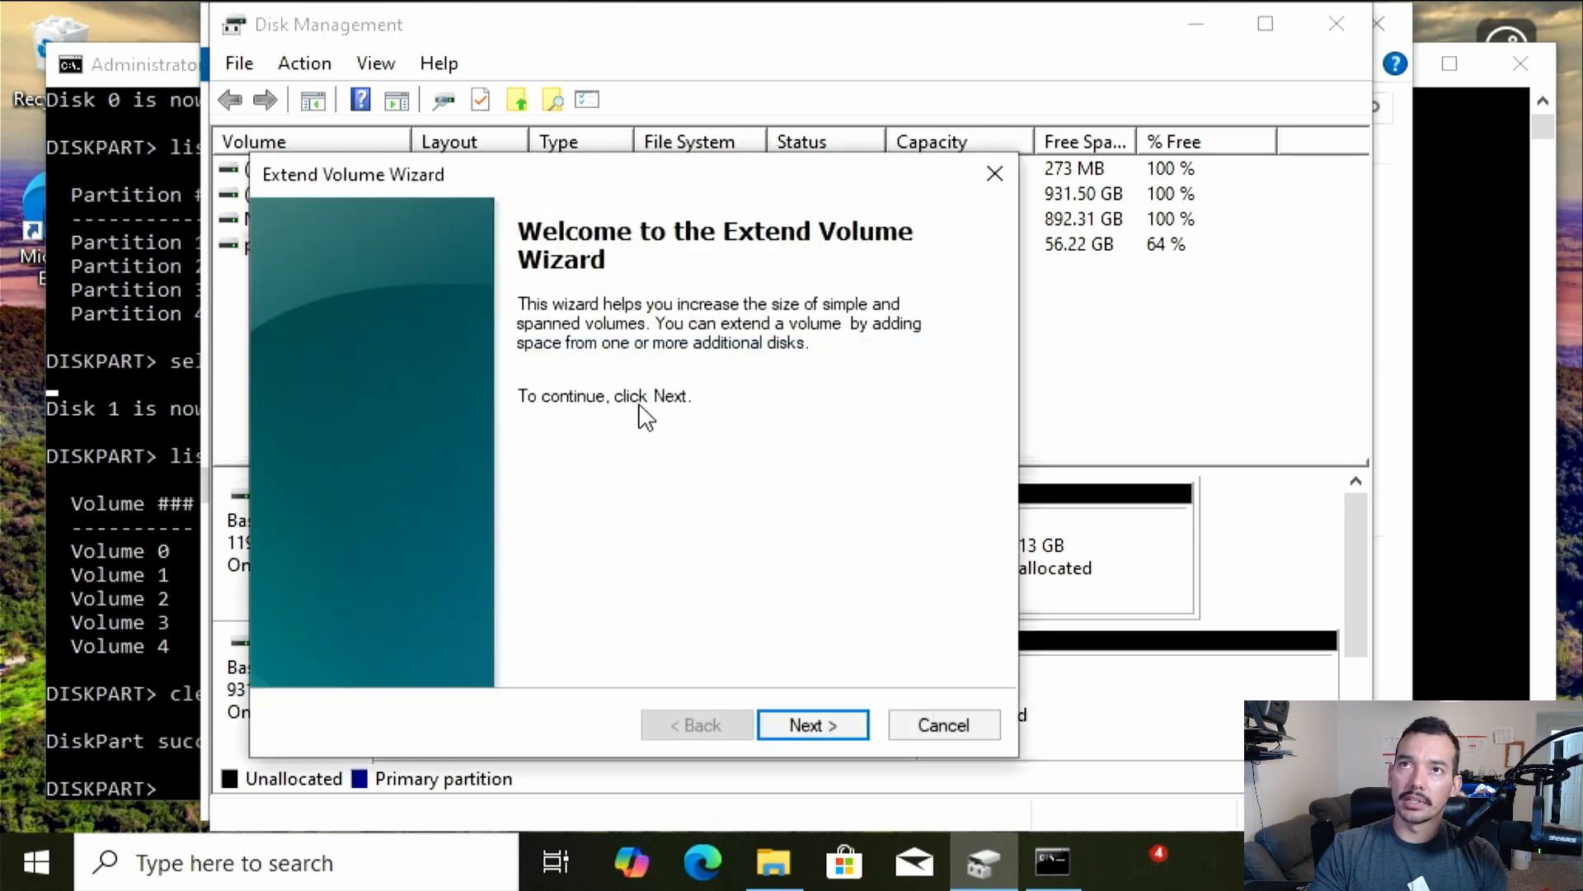
left_click(834, 719)
left_click(821, 711)
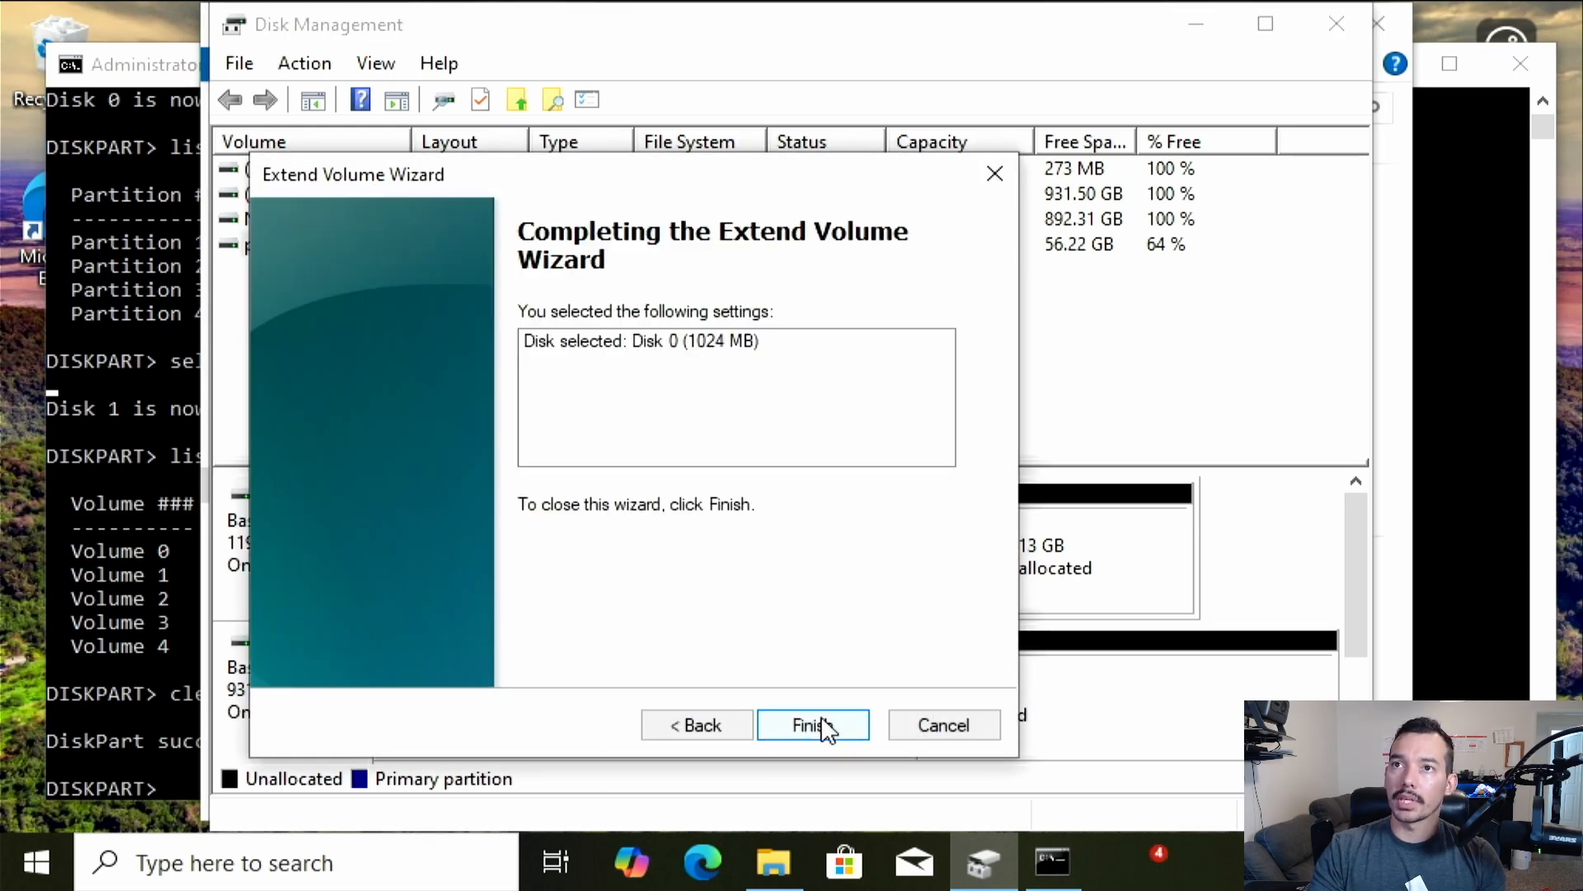
left_click(823, 726)
- Examine the 546 MB and EFI partitions that sit between pcloc (C:) and the 29.13 GB unallocated space on Disk 0
left_click(1067, 567)
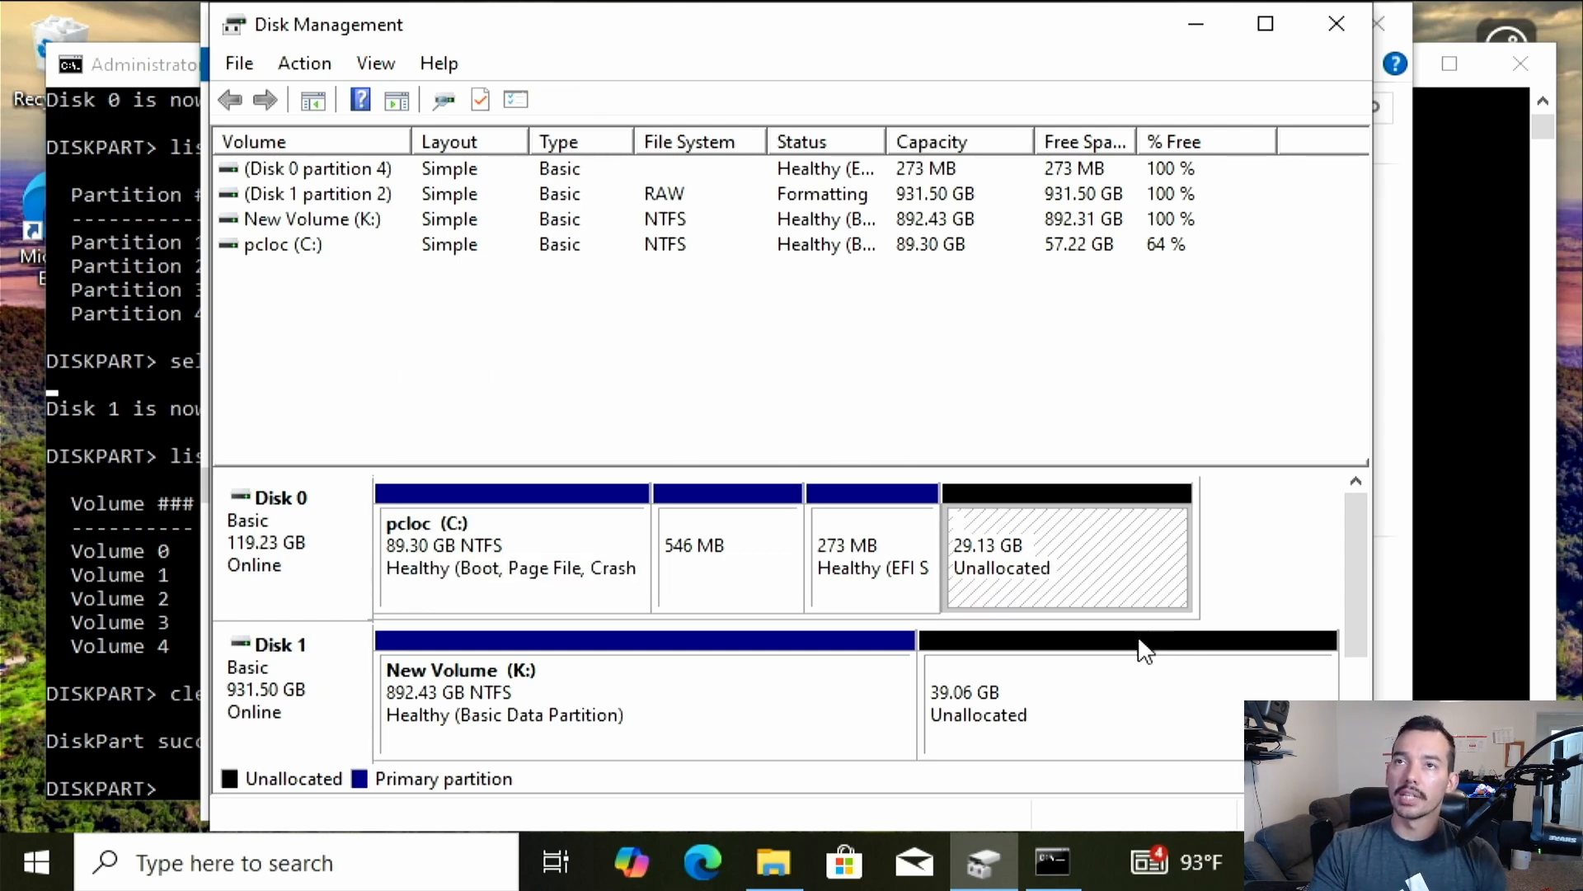
left_click(717, 567)
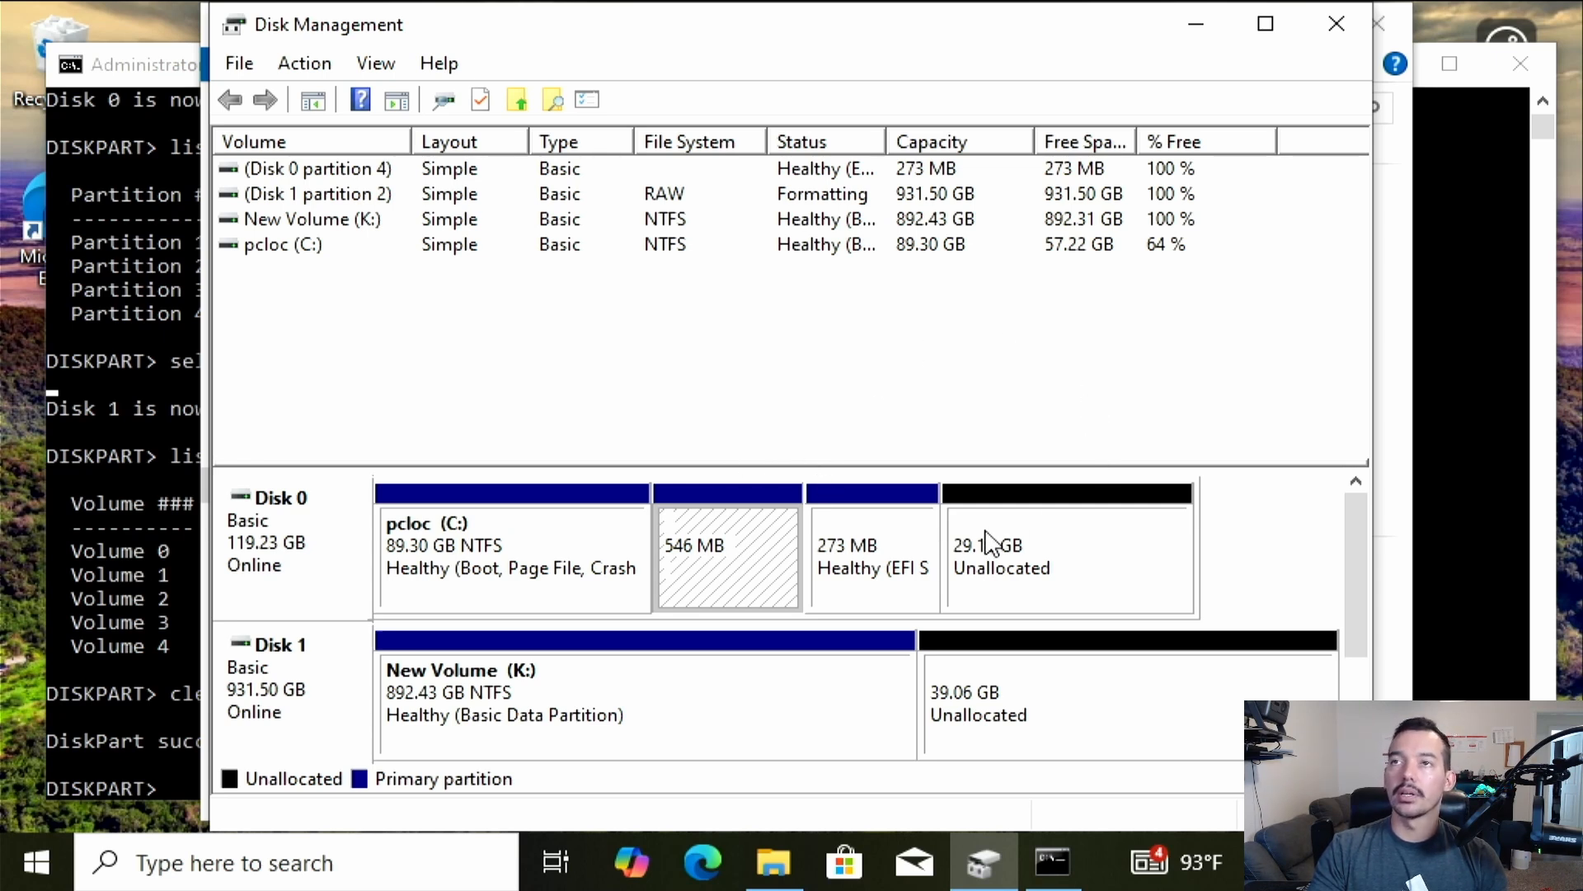
left_click(891, 548)
left_click(770, 571)
left_click(901, 566)
left_click(750, 566)
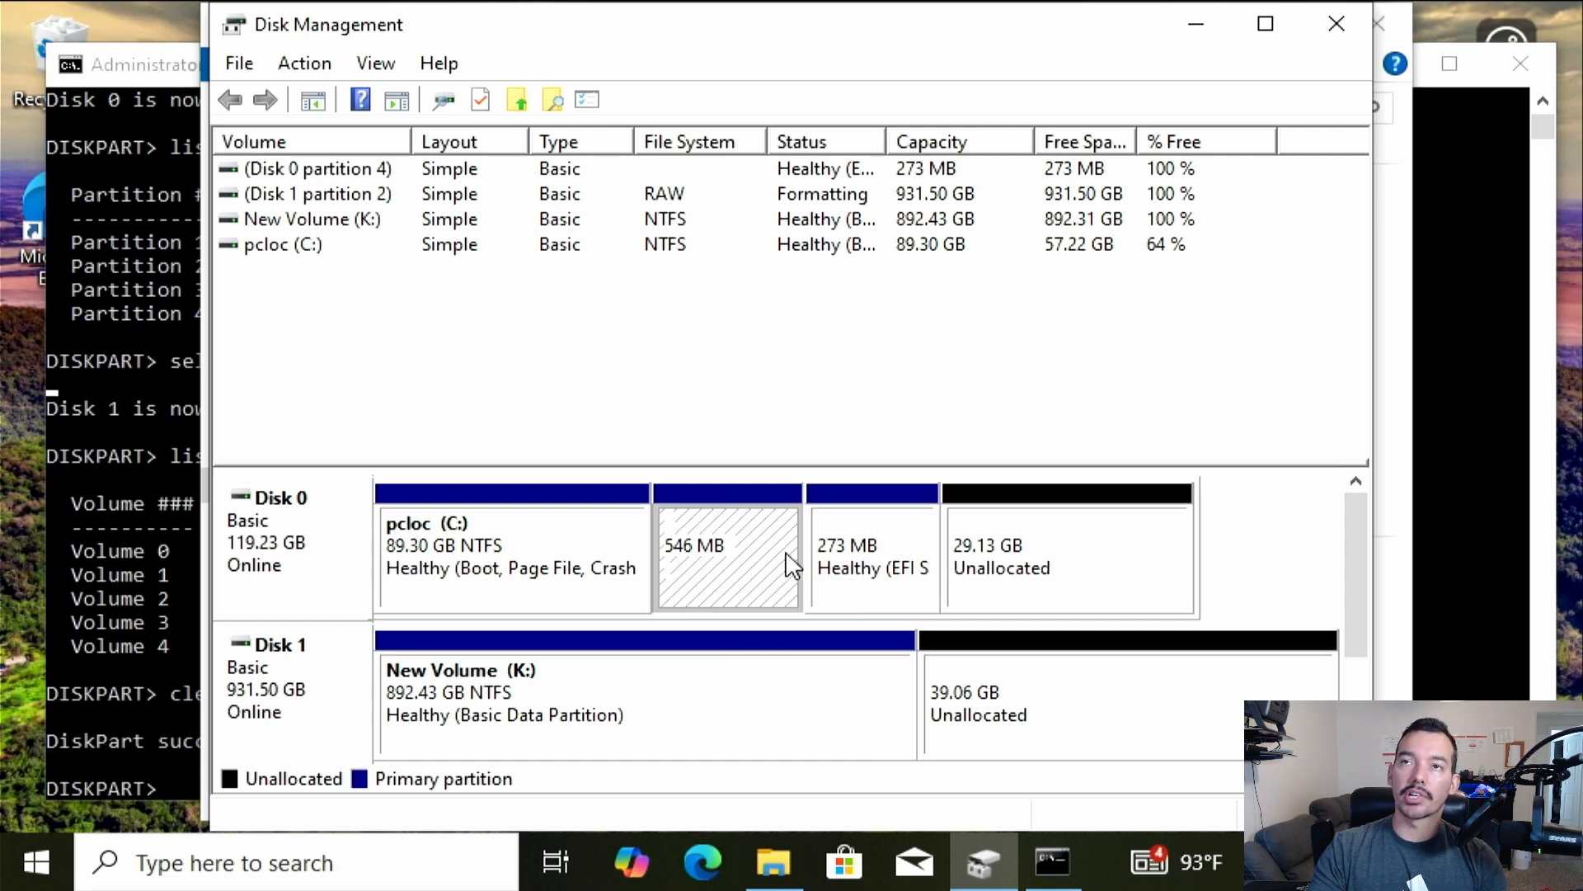
left_click(848, 565)
left_click(759, 566)
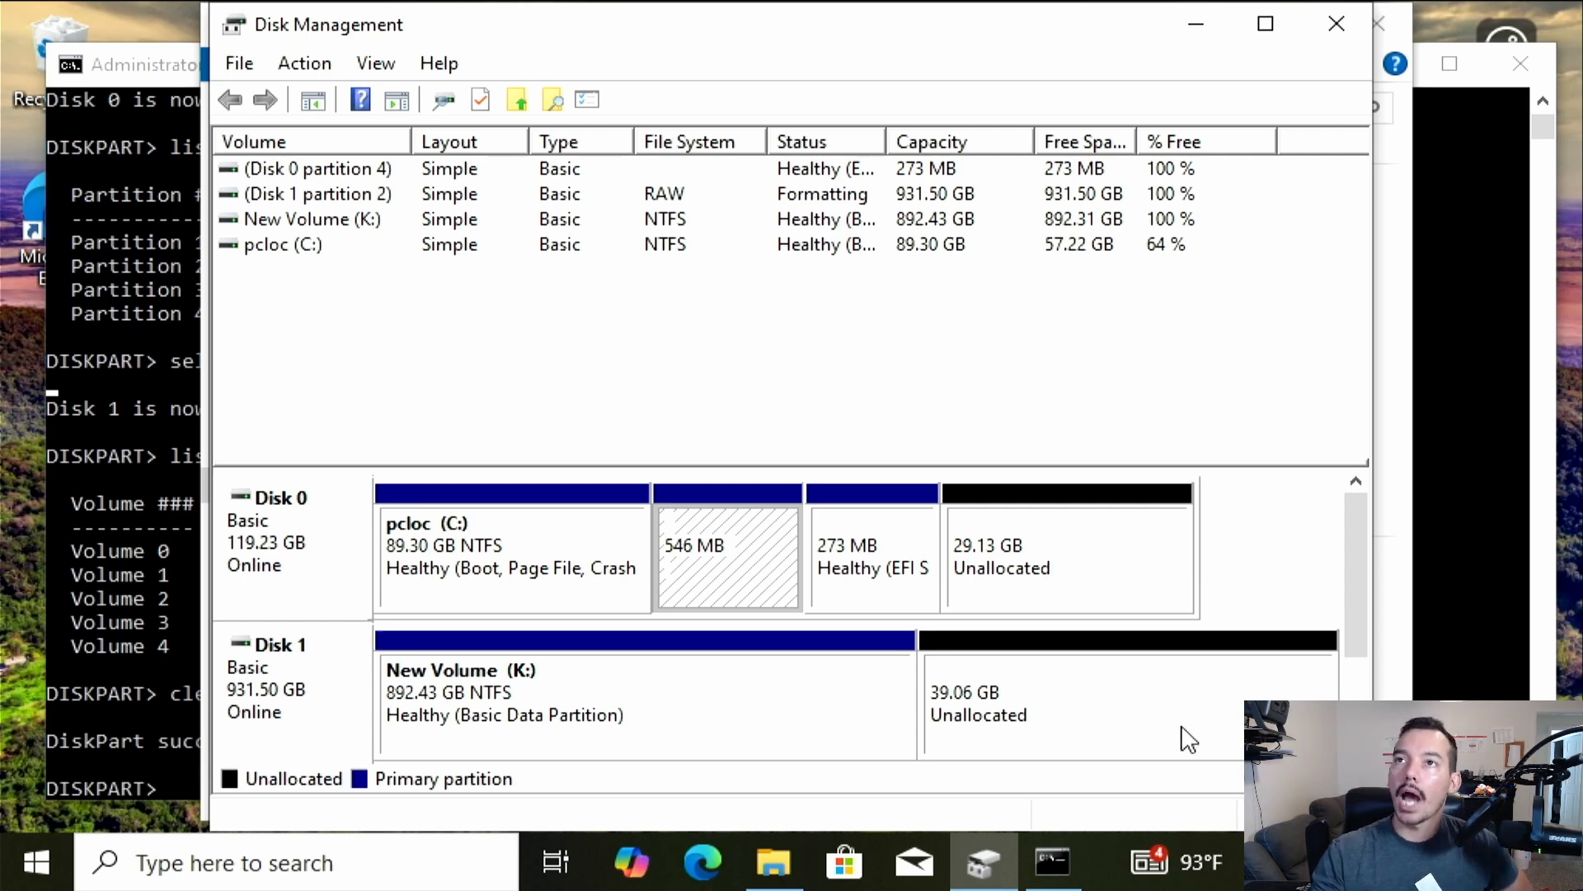
left_click(578, 551)
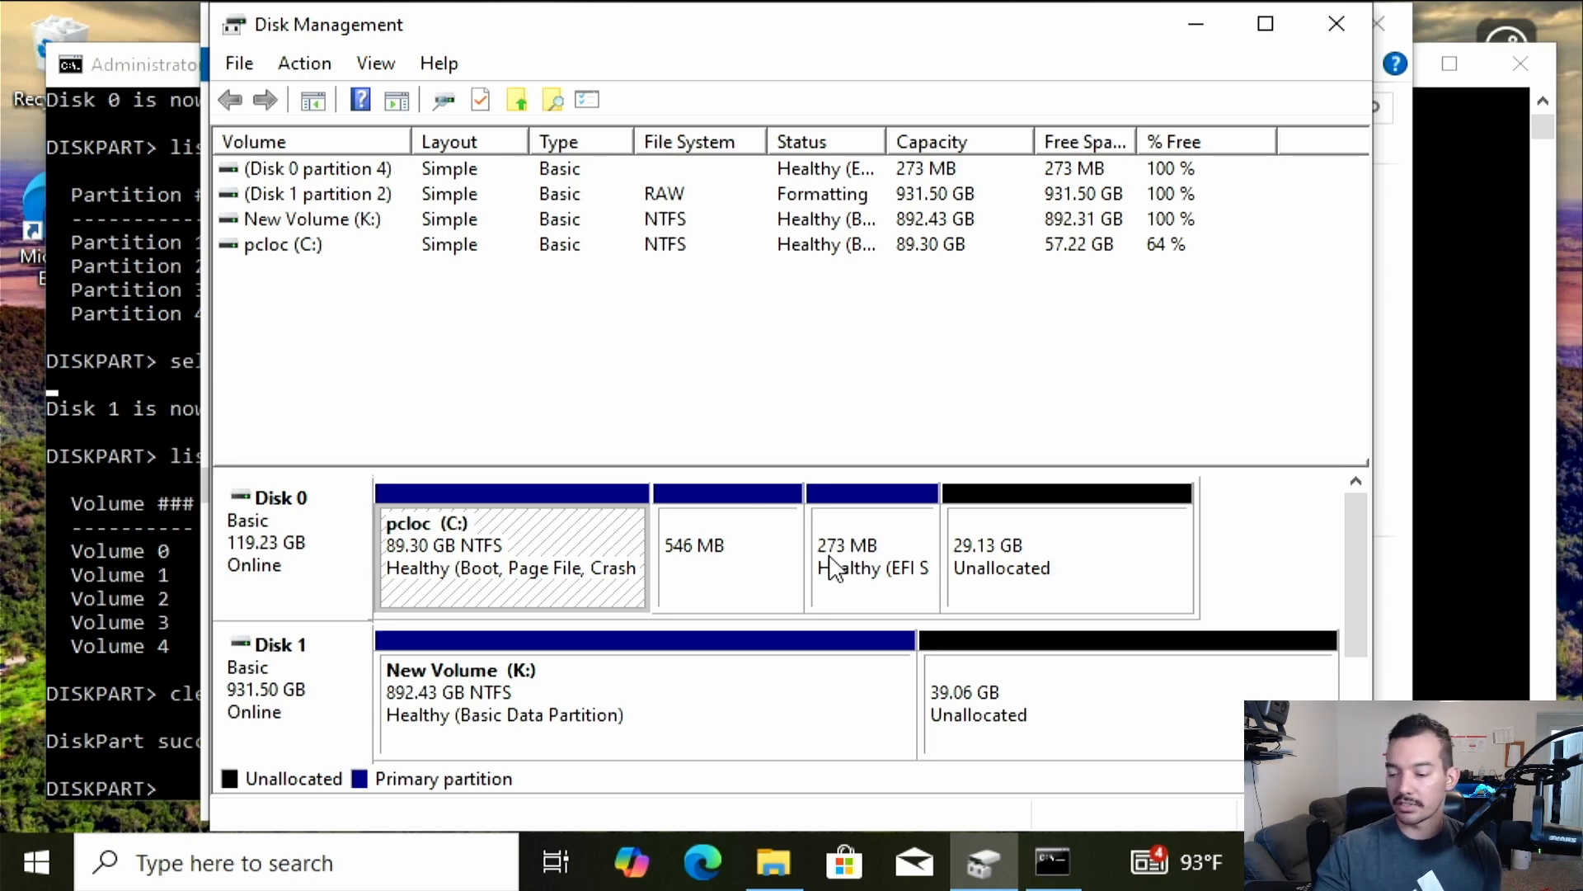
- Close Disk Management, File Explorer and the Command Prompt, and restart the computer
left_click(1334, 19)
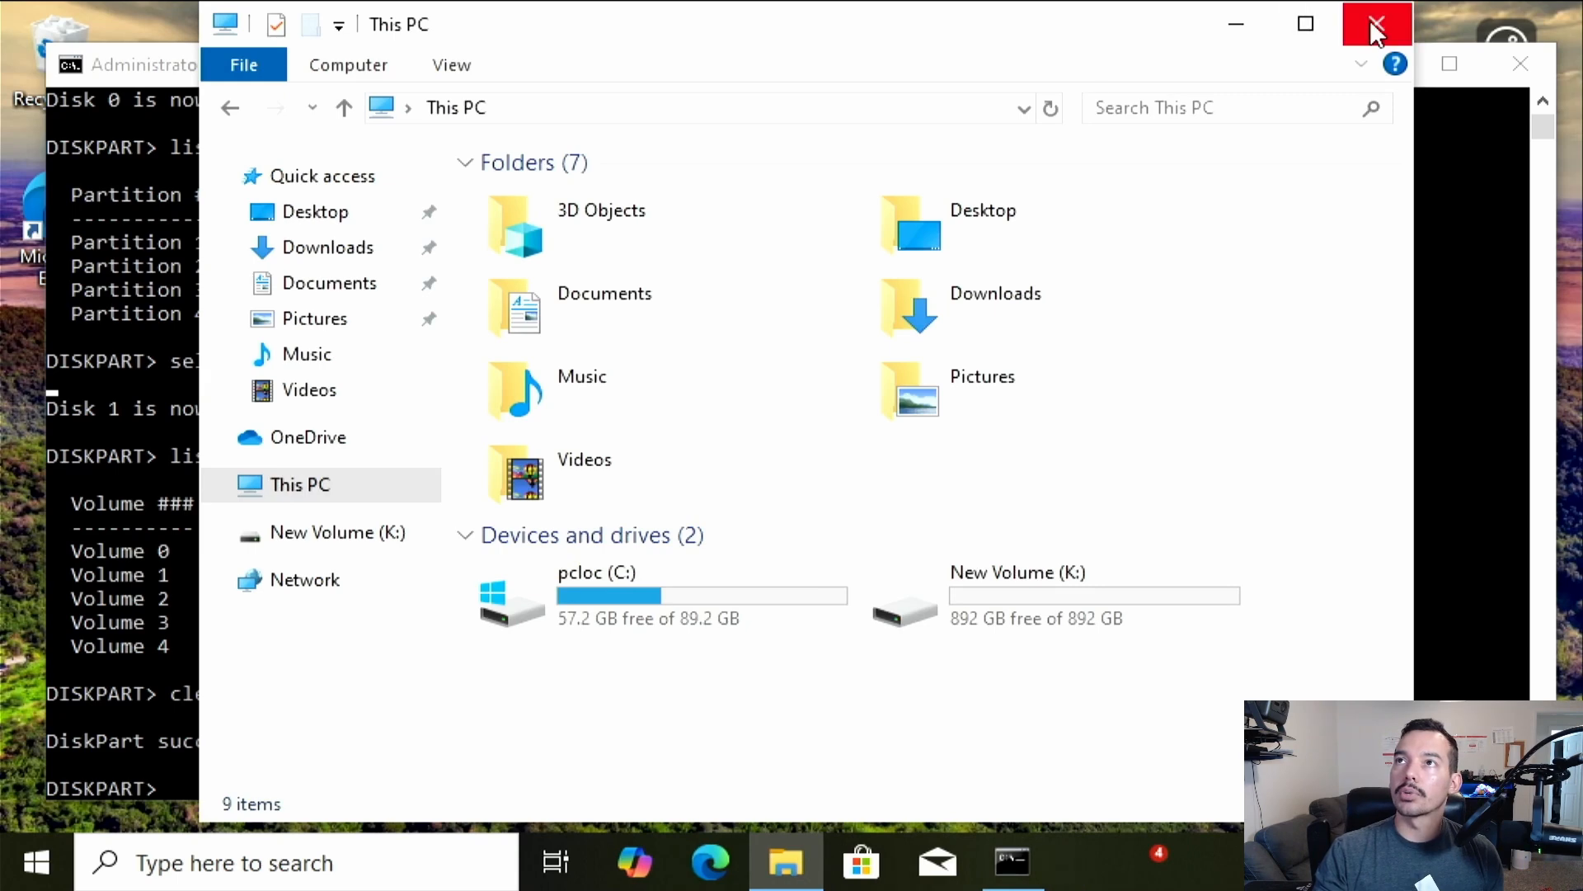
left_click(1370, 21)
left_click(1531, 79)
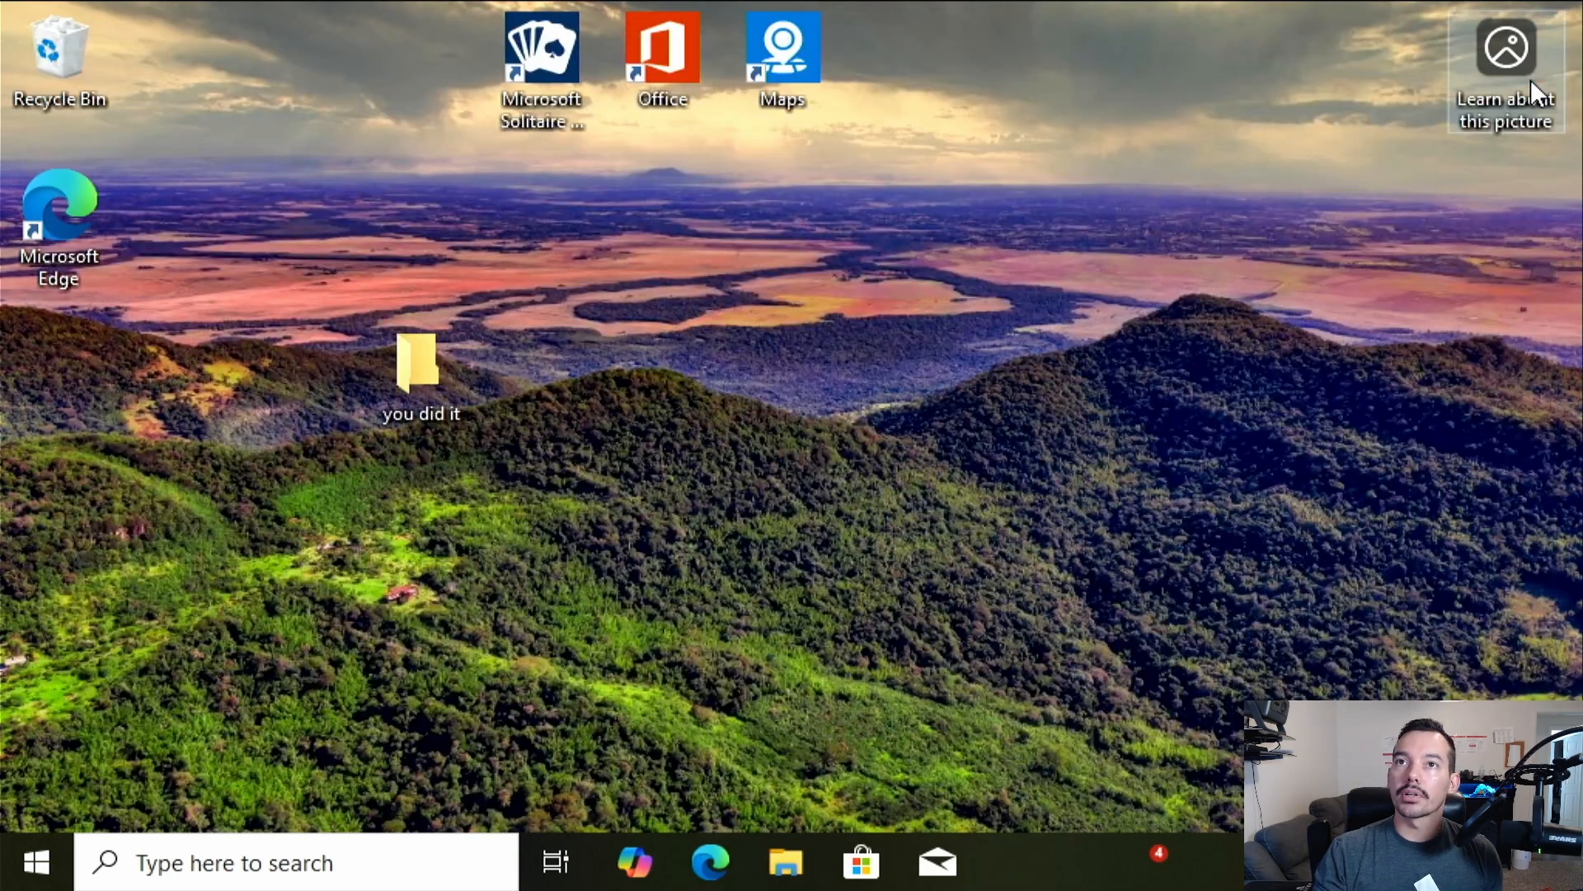
left_click(36, 863)
left_click(38, 797)
left_click(155, 668)
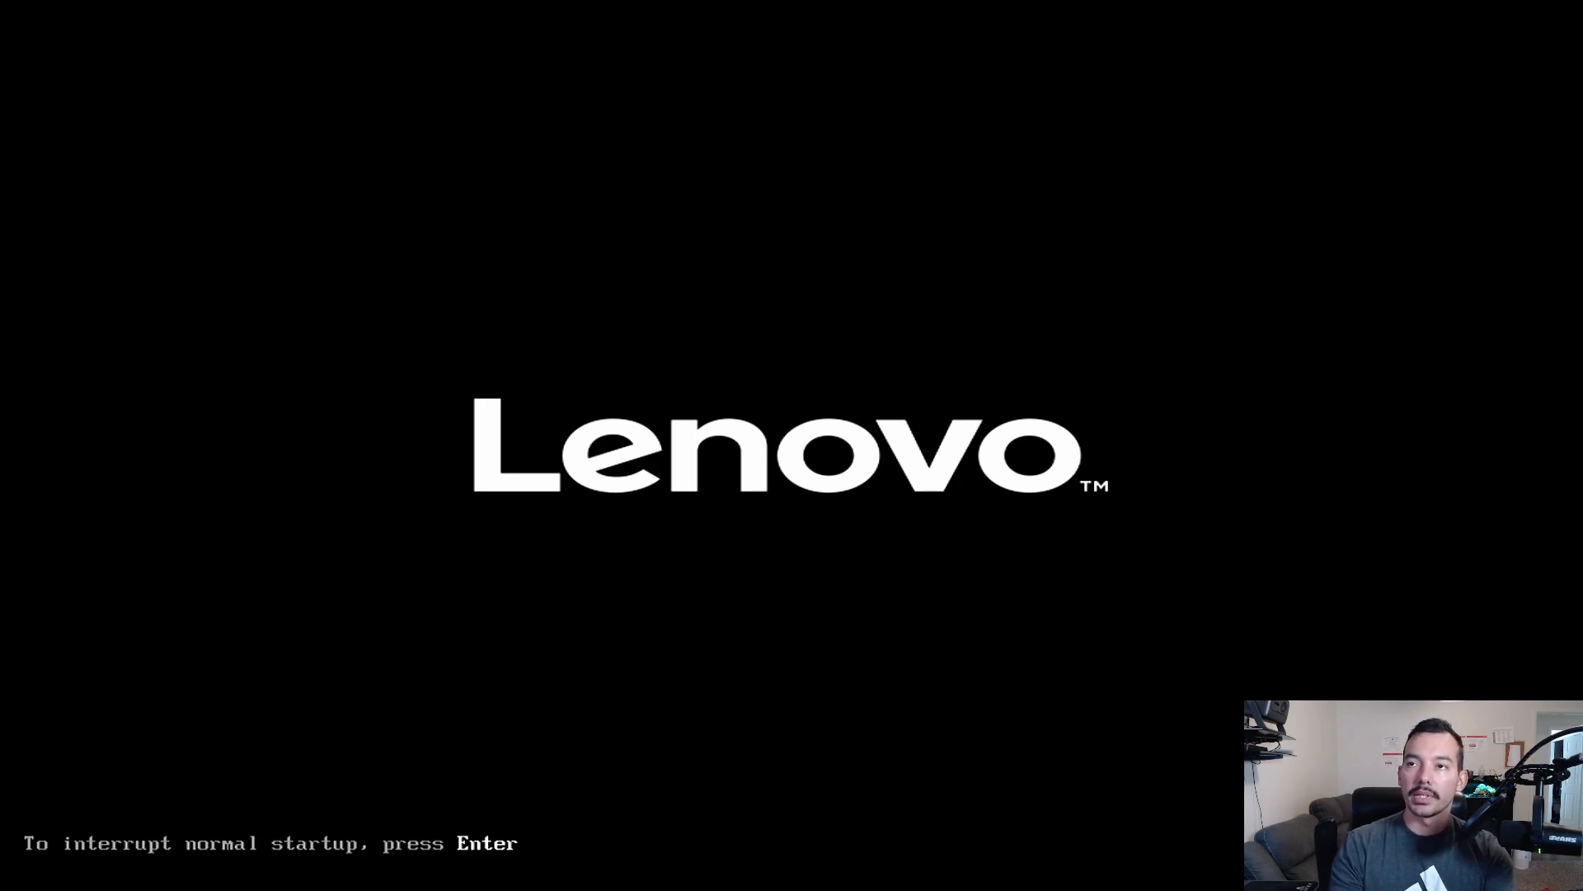
- Enter the BIOS Setup Utility during startup and open the Primary Boot Sequence settings
key("F1")
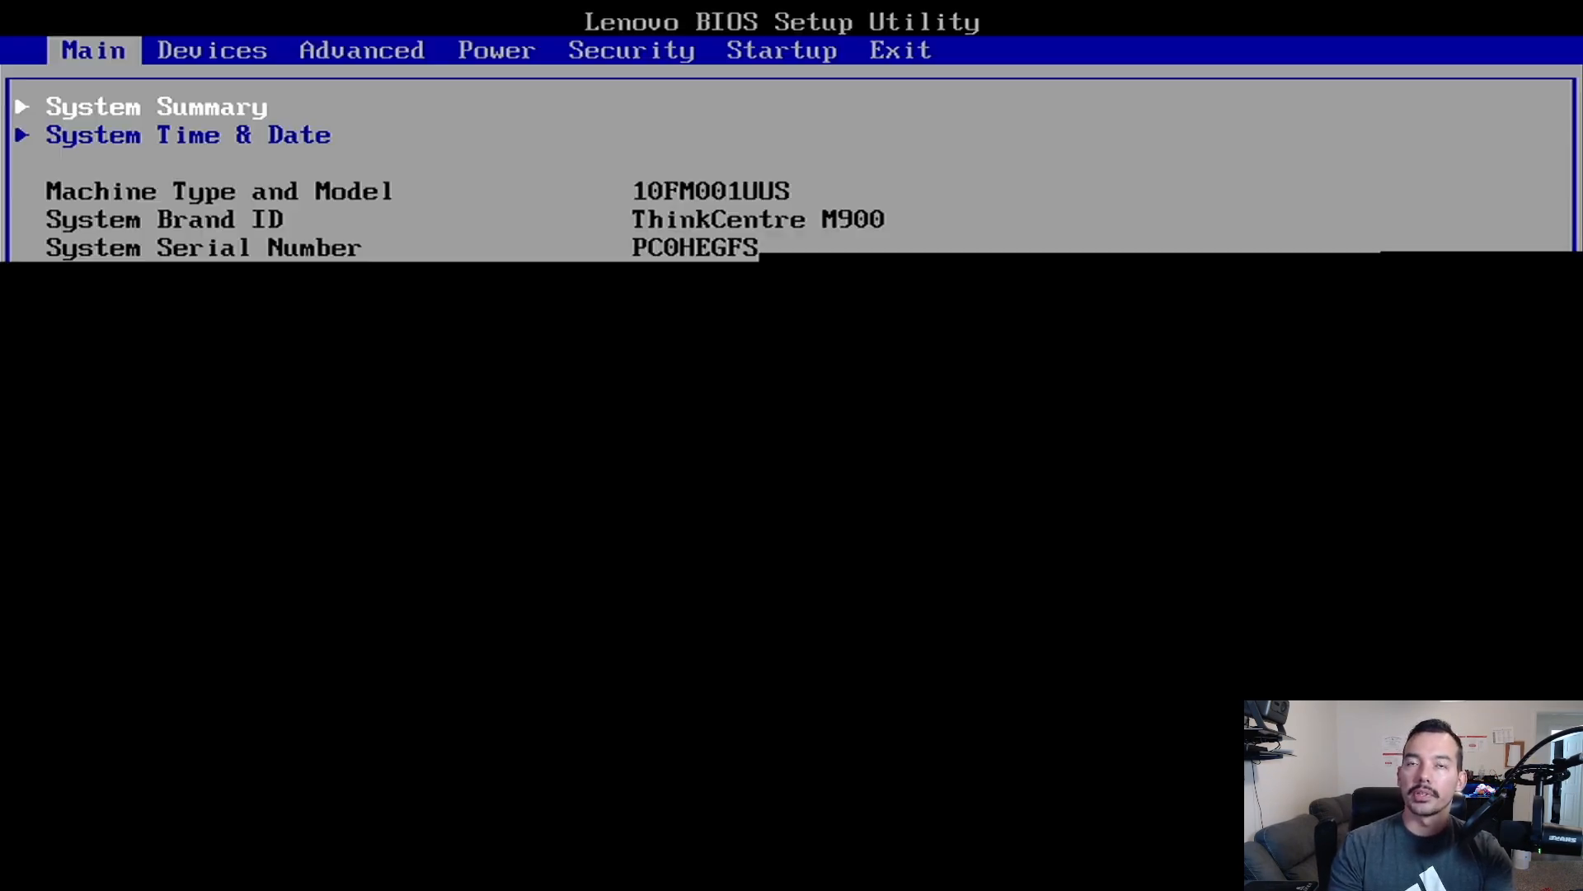
key("Return")
key("Right")
key("Right")
key("Right")
key("Right")
key("Right")
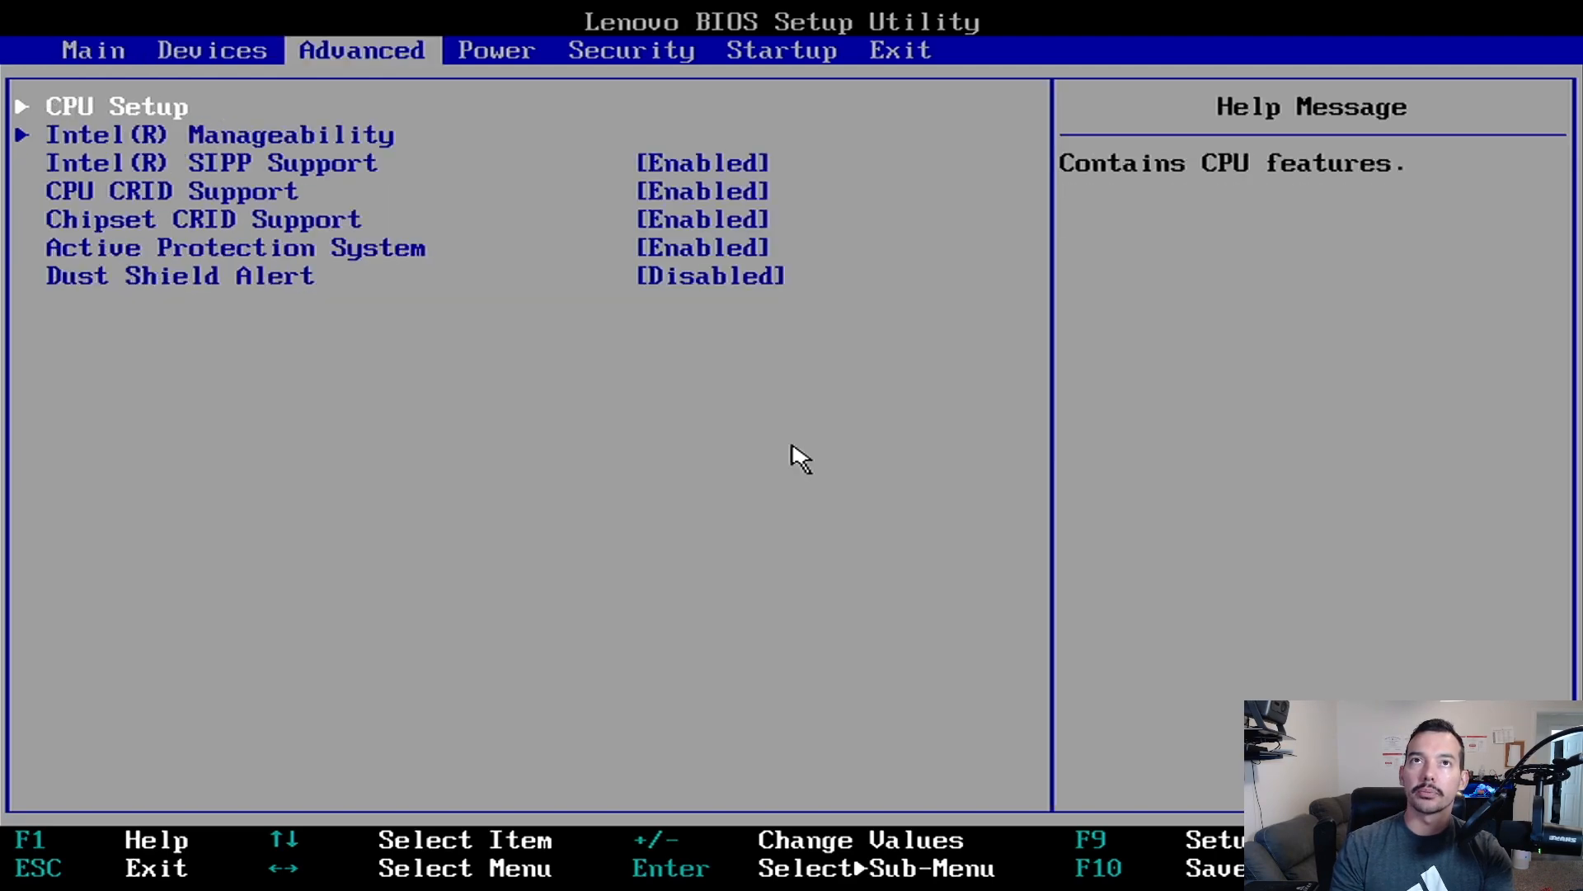
key("Left")
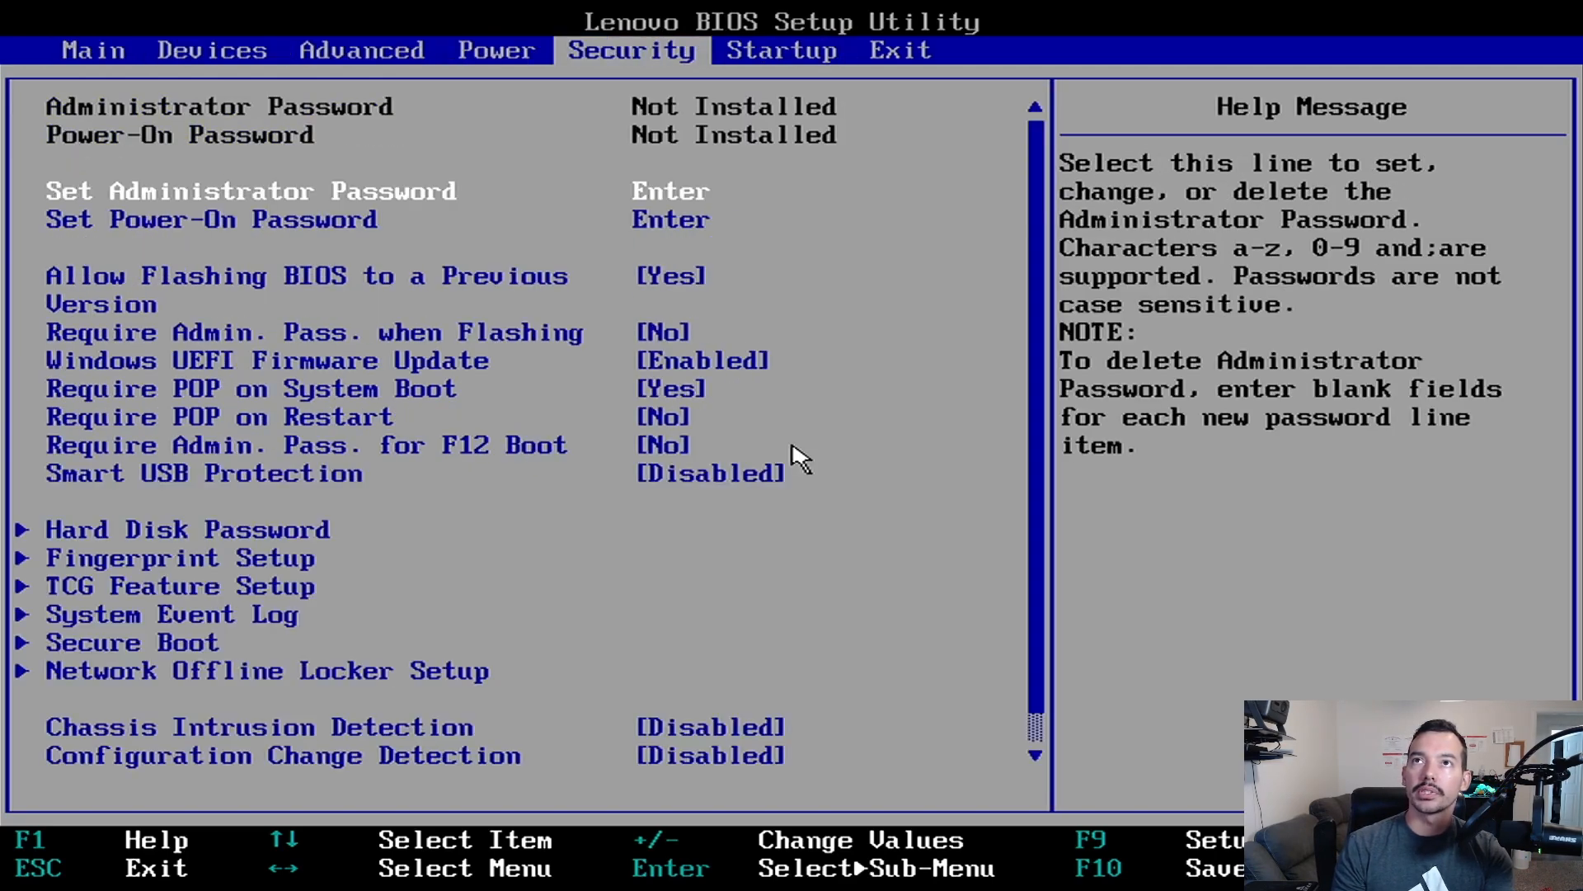
key("Left")
key("Right")
key("Right")
key("Down")
key("Up")
key("Return")
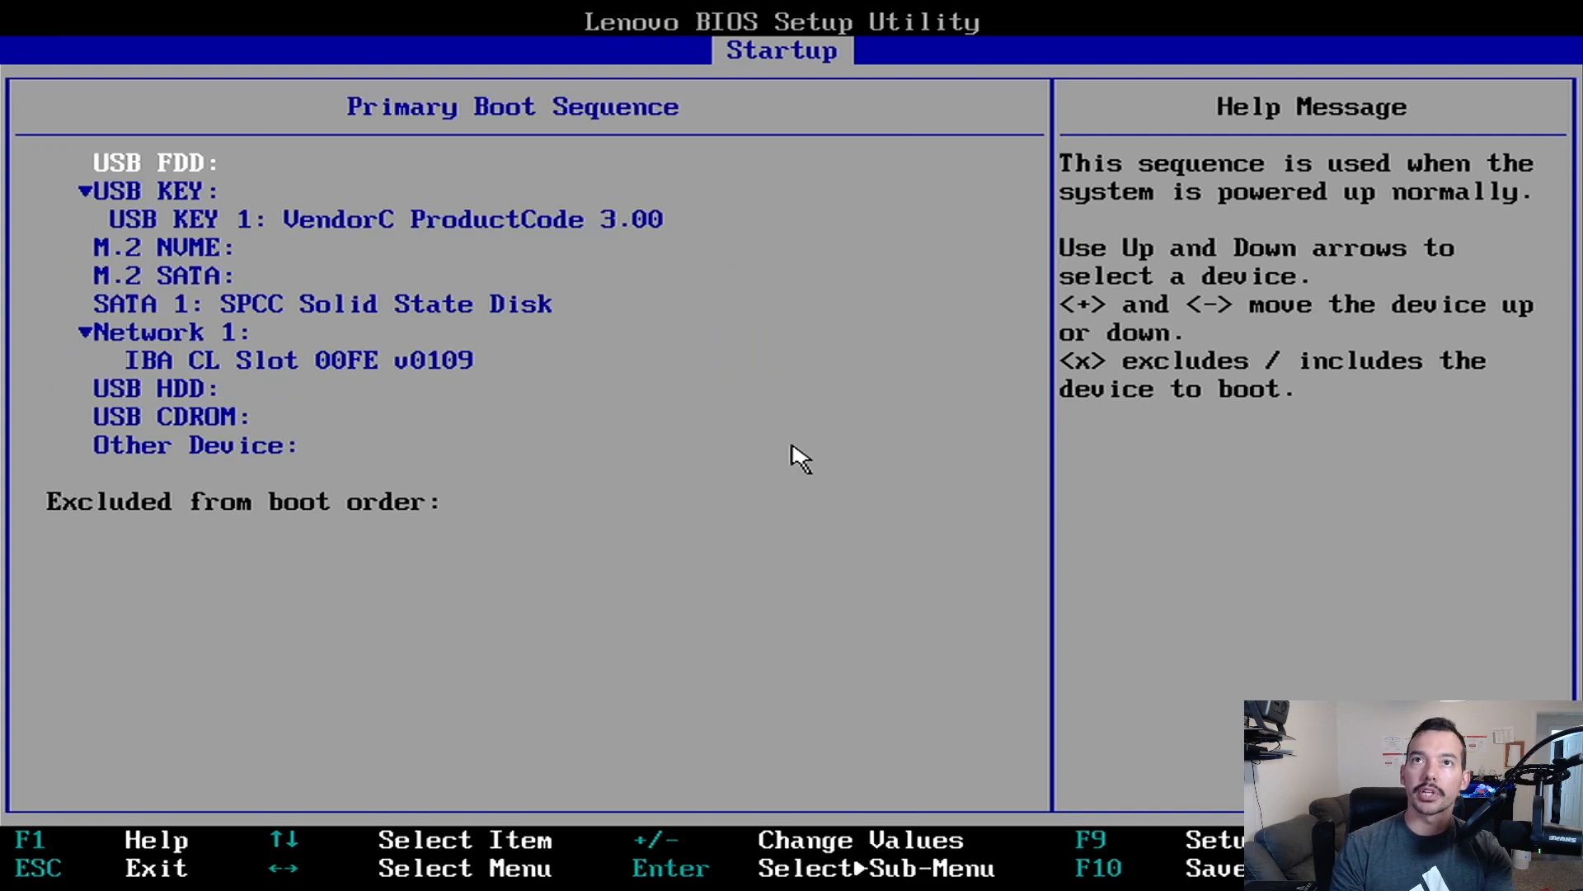
- Select the USB KEY 1 entry in the primary boot sequence, save the BIOS configuration and reset the computer
key("Down")
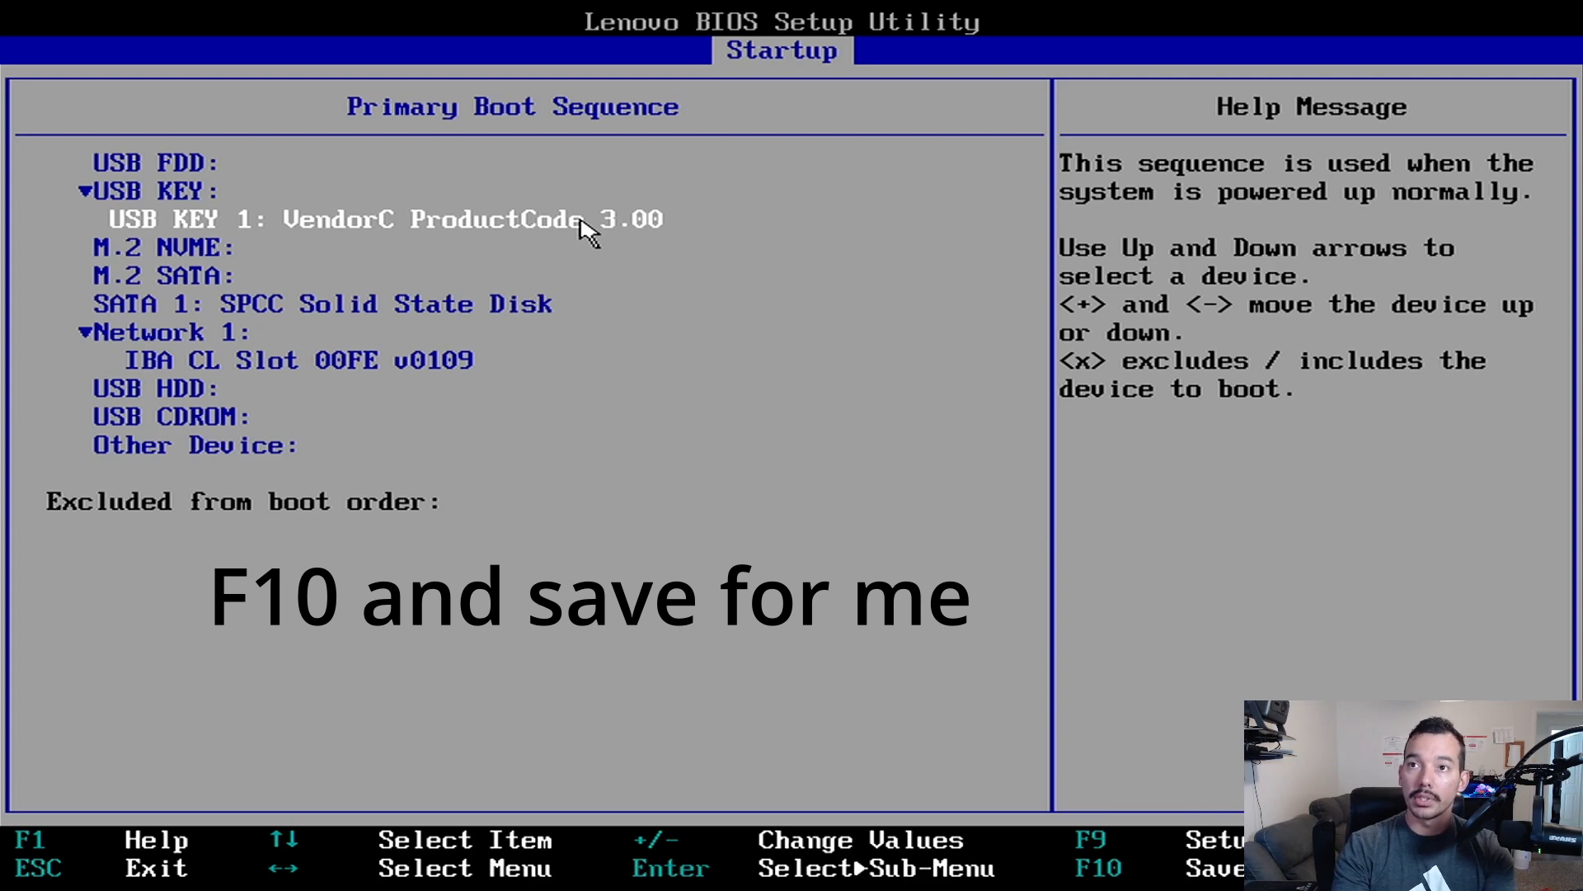
key("F10")
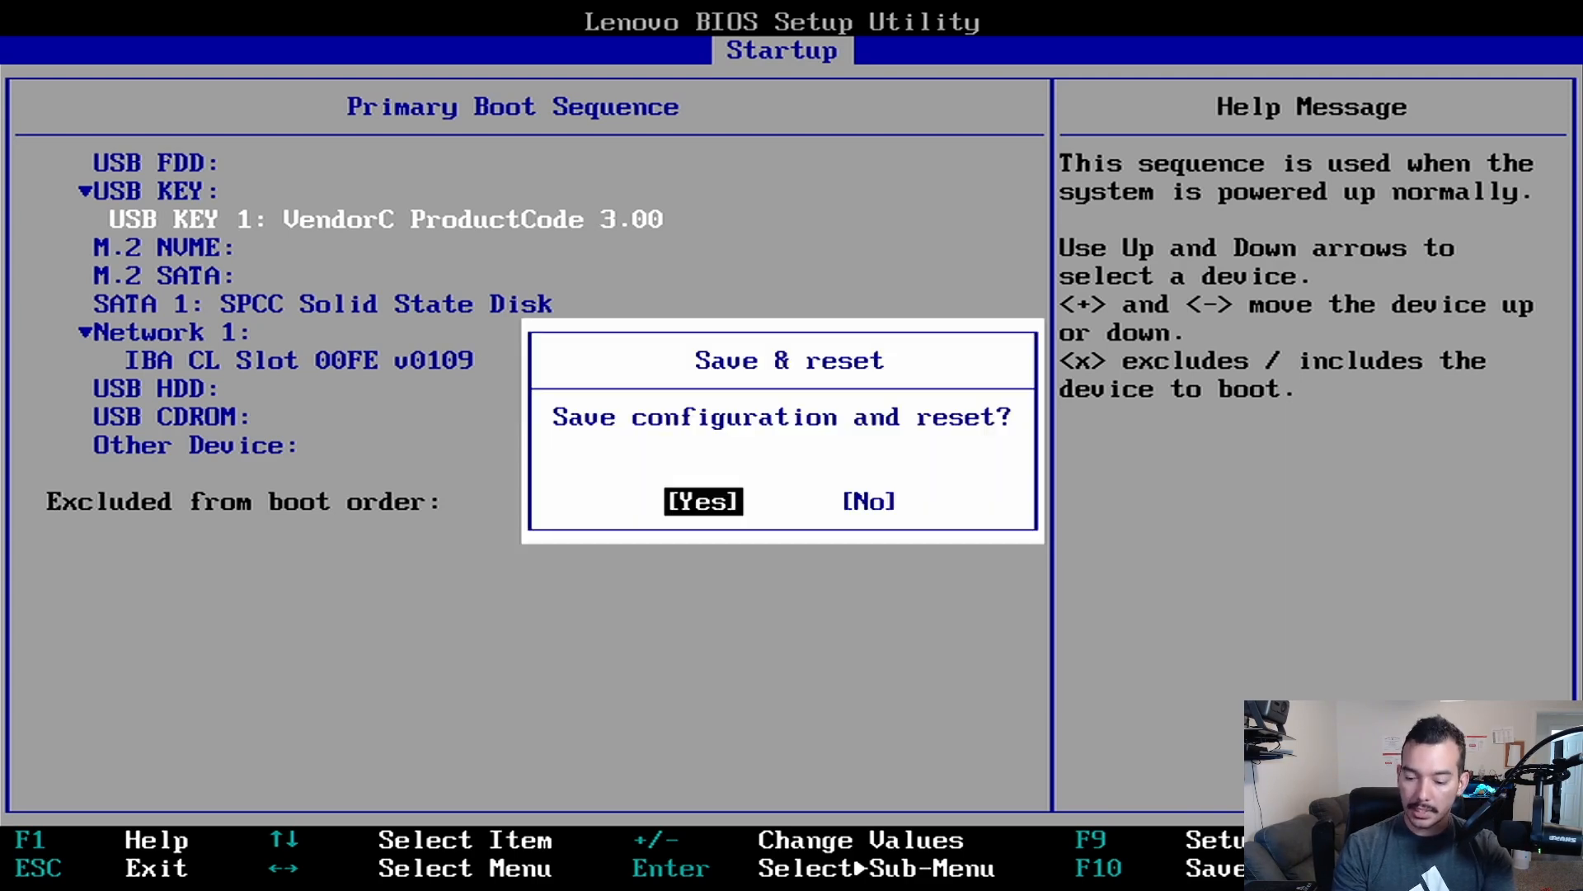
key("Return")
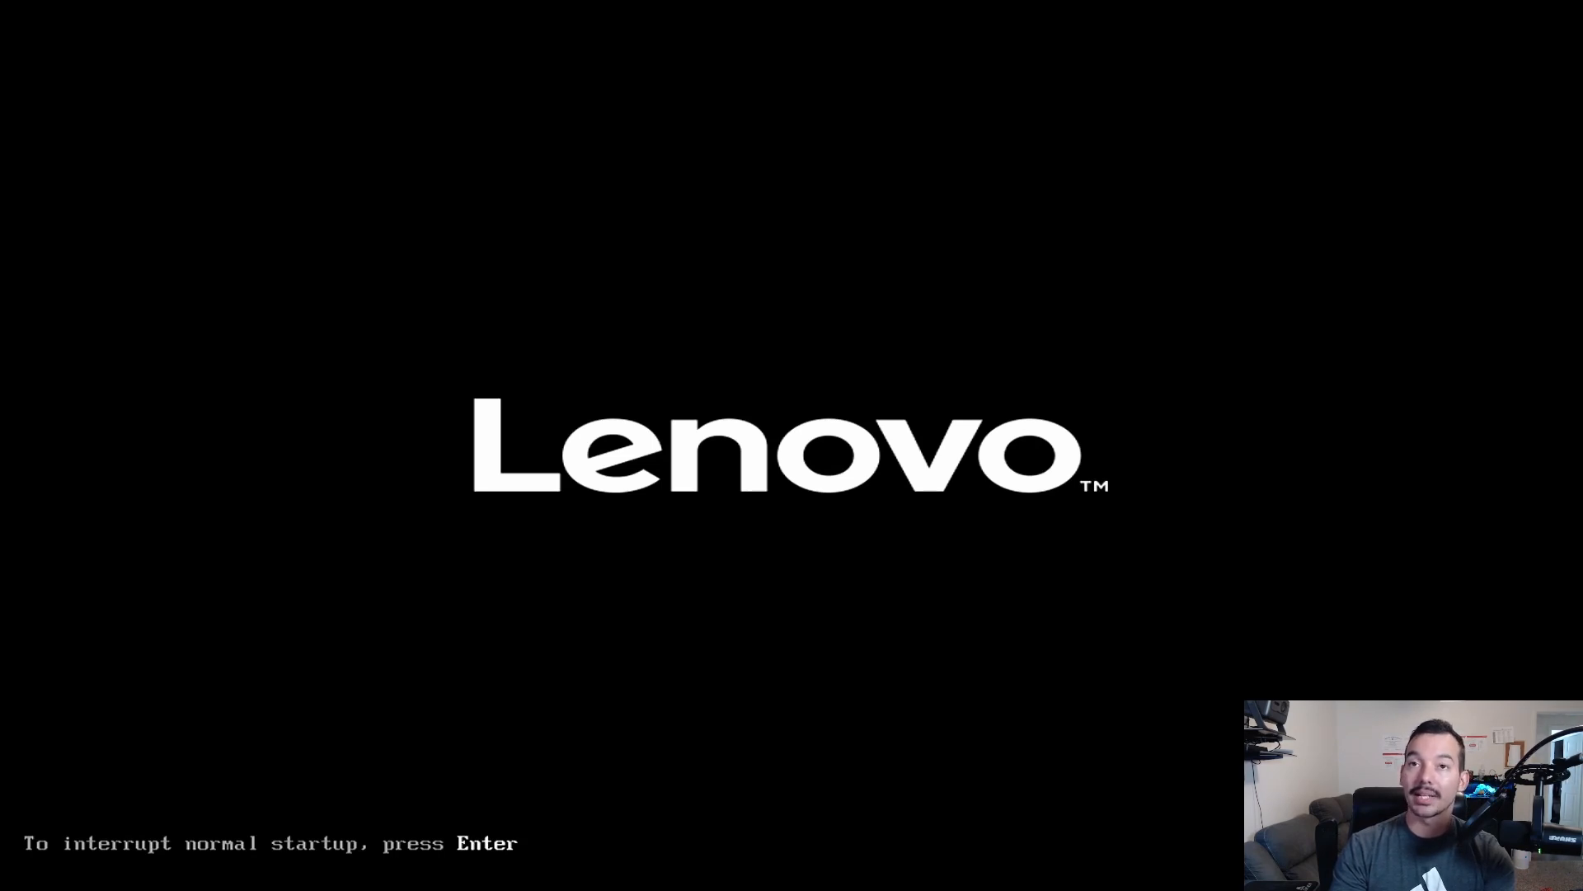
- Interrupt startup and boot temporarily from the UEFI entry of the VendorC ProductCode 3.00 USB key, Partition 1
key("Return")
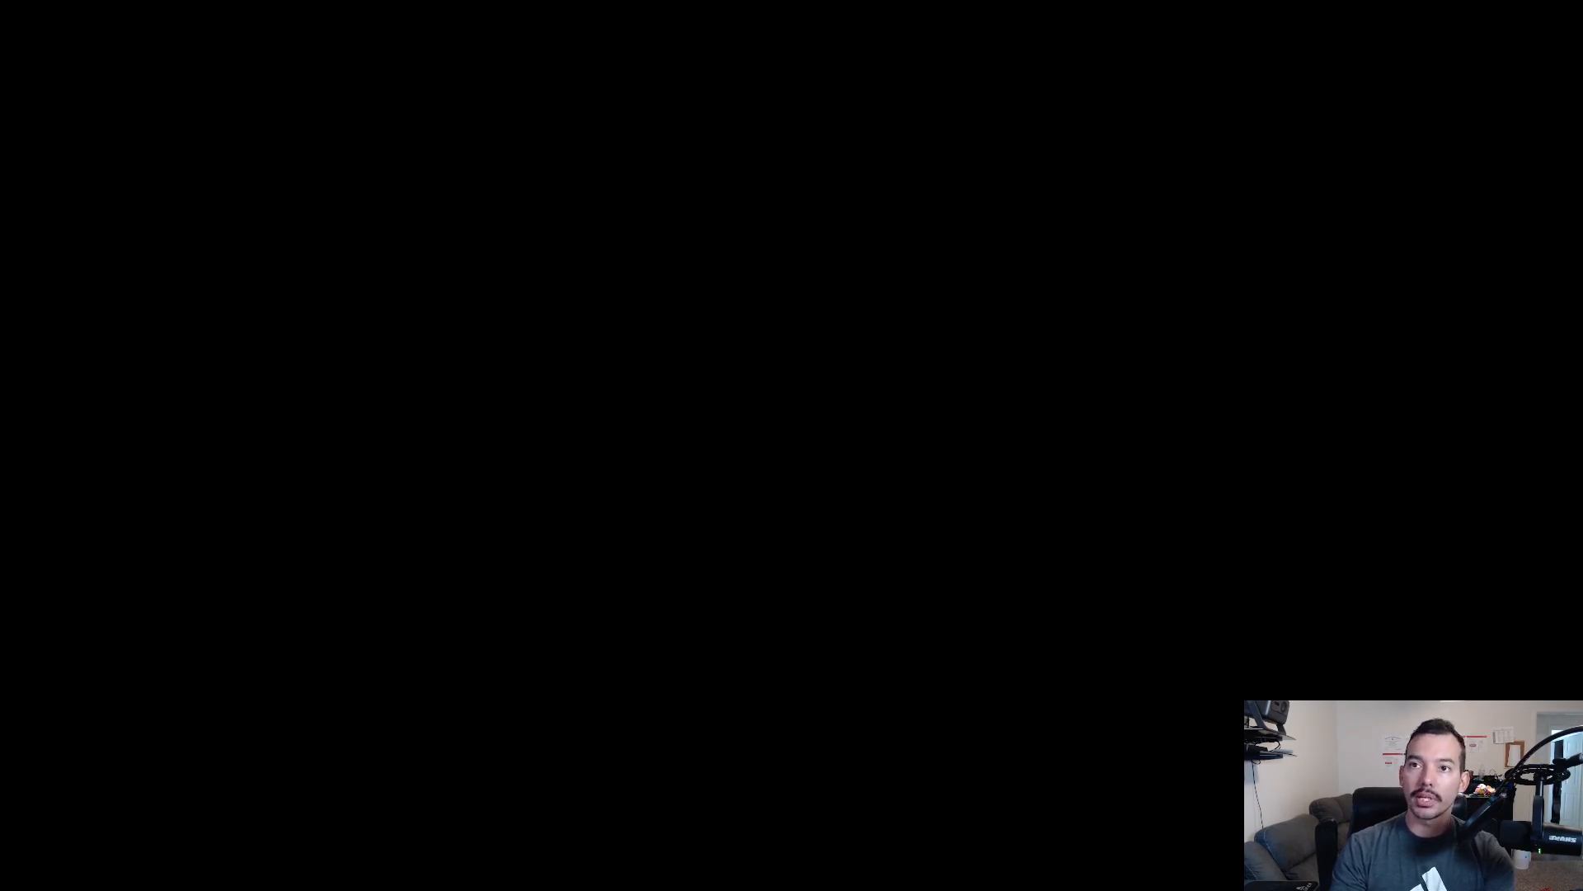
key("Return")
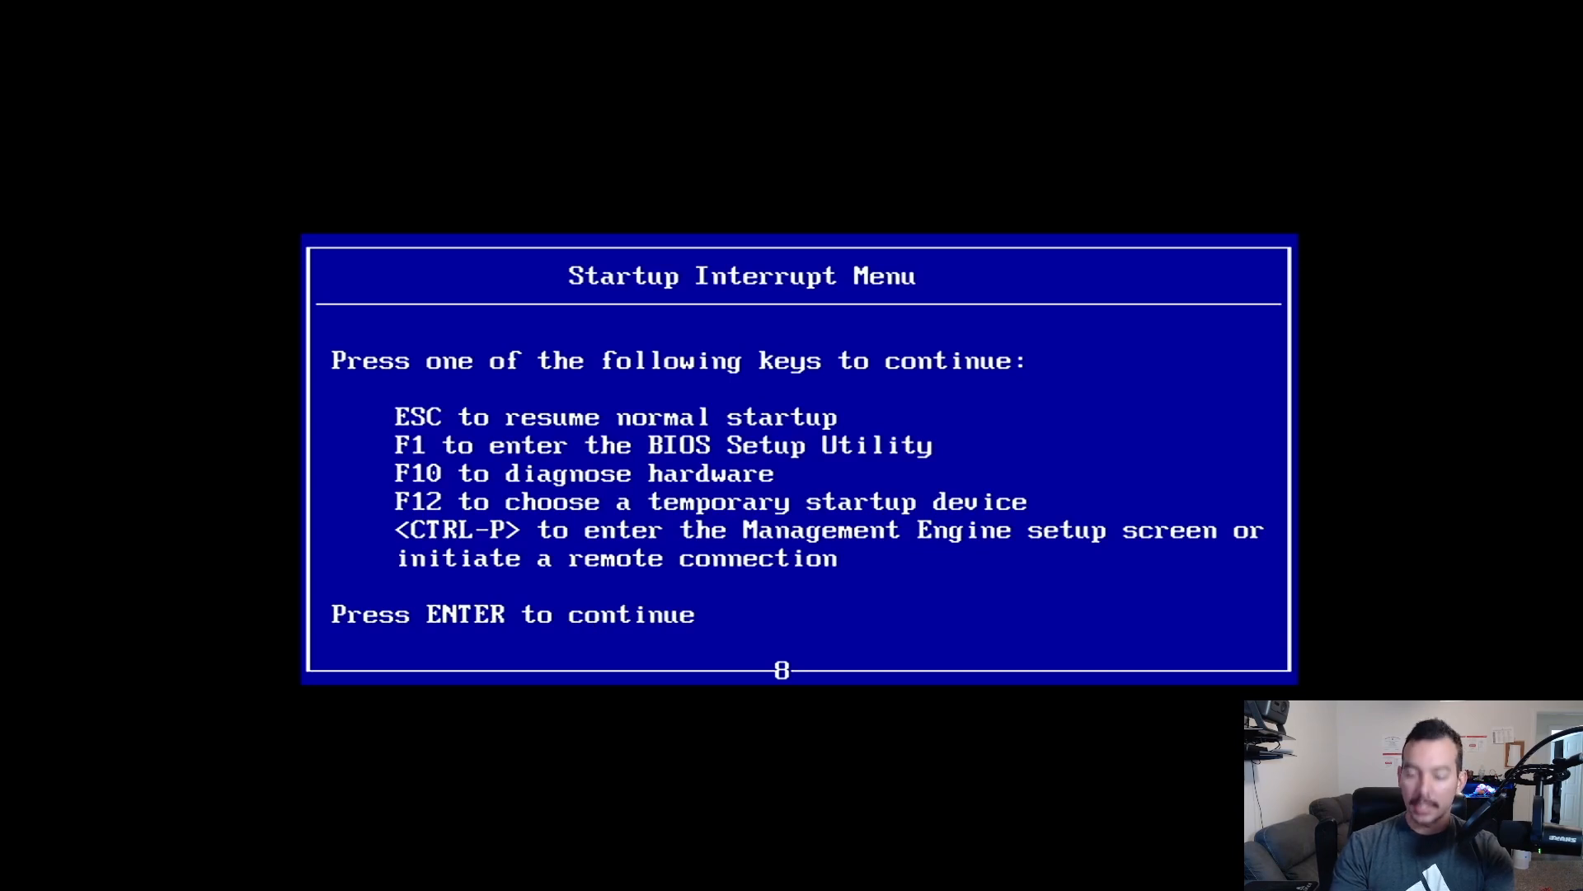
key("F12")
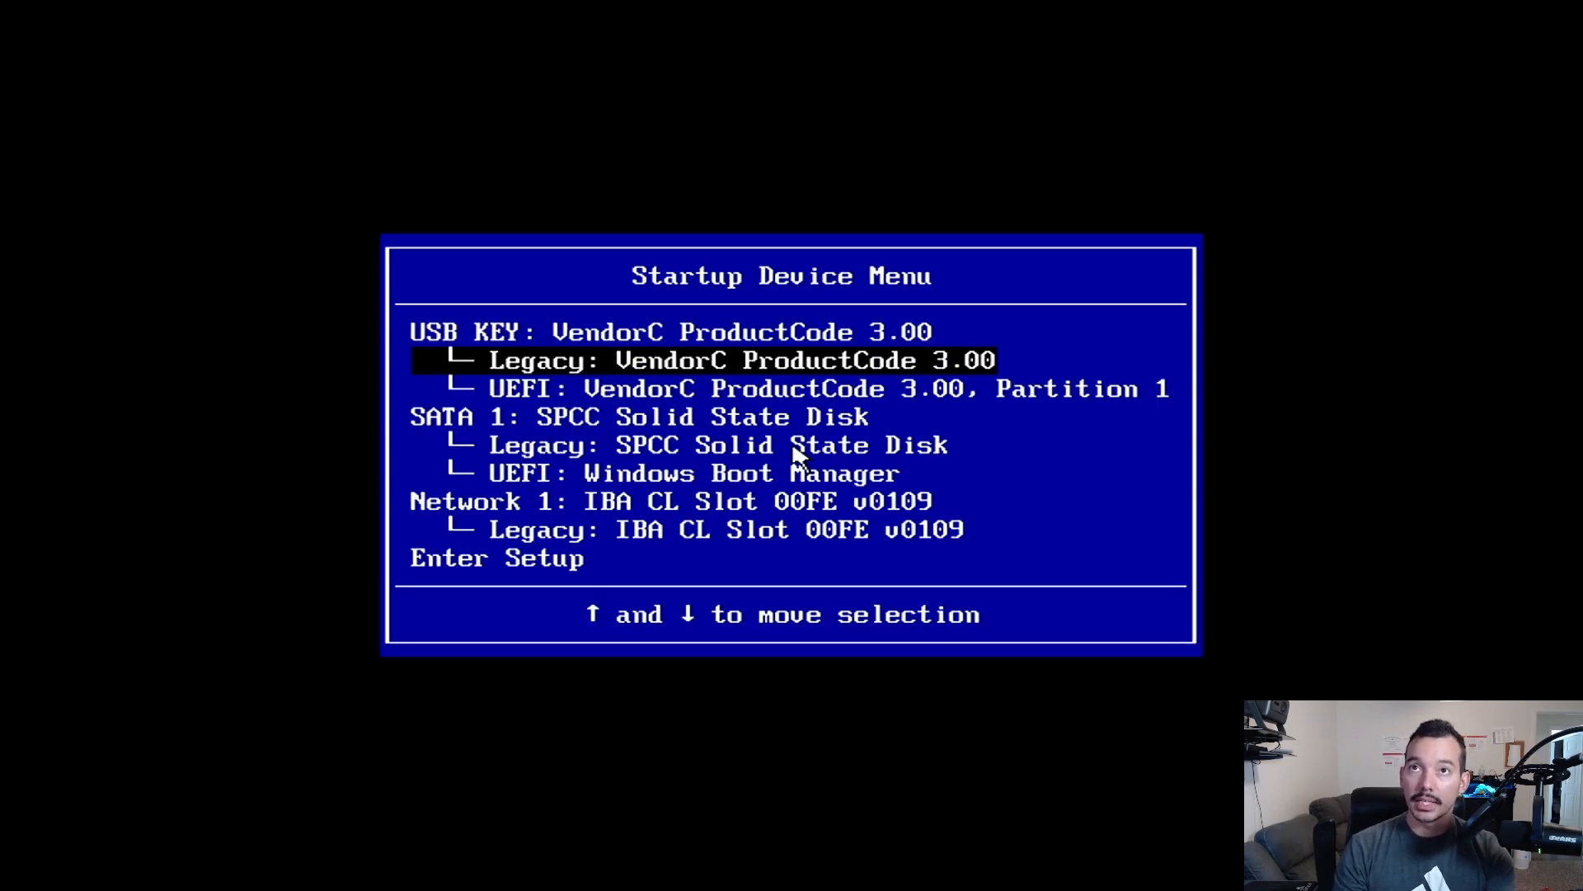
key("Down")
key("Return")
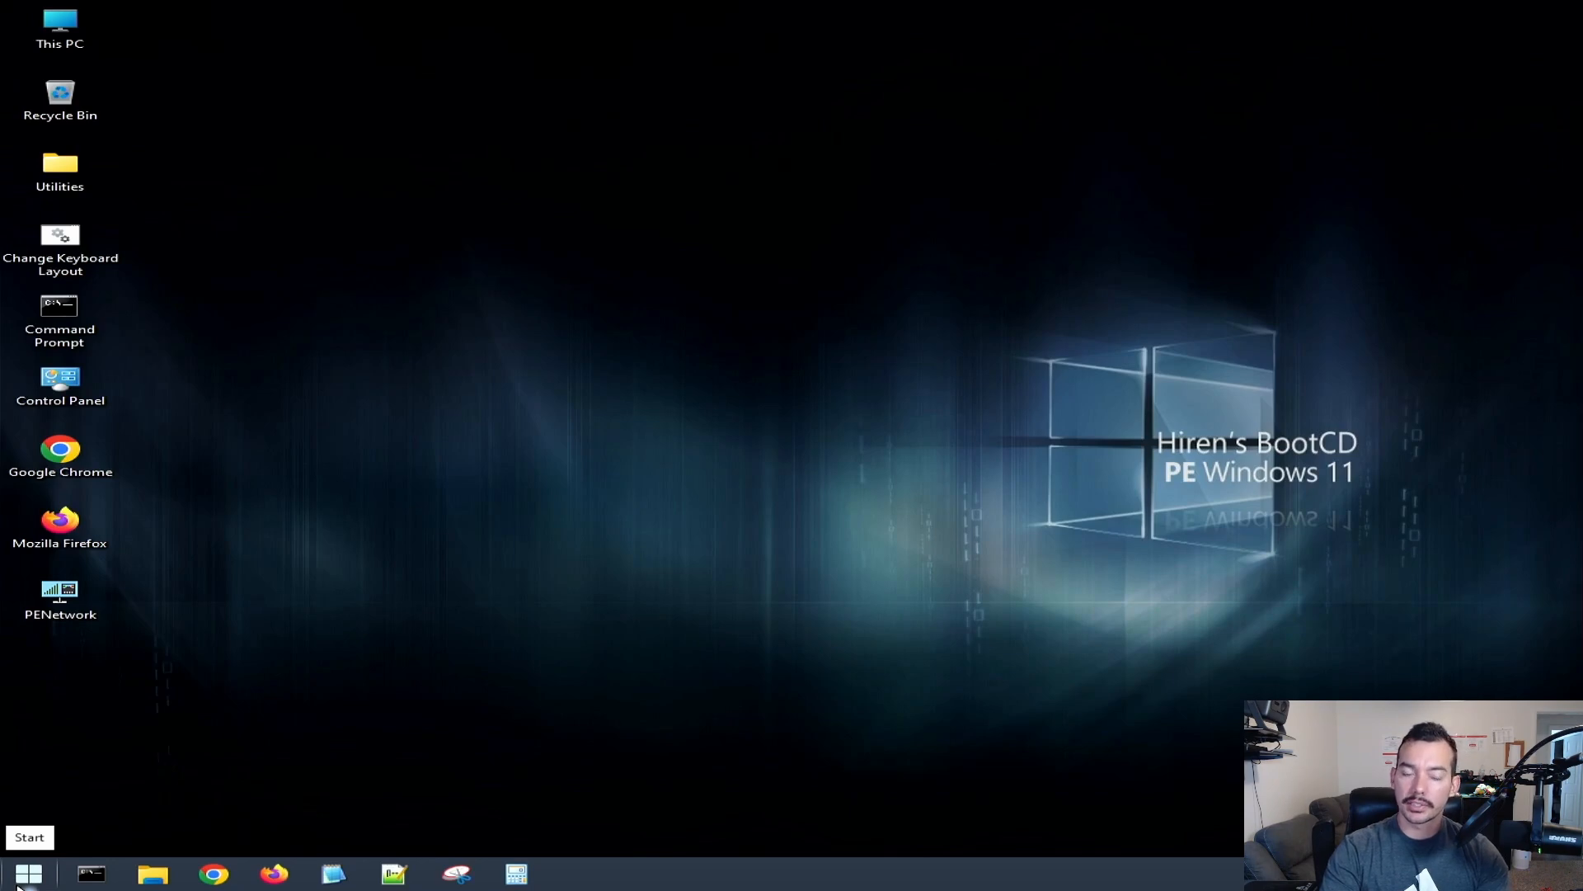
- Launch EaseUS Partition Master from the hard disk partition tools in Hiren's BootCD PE
left_click(24, 880)
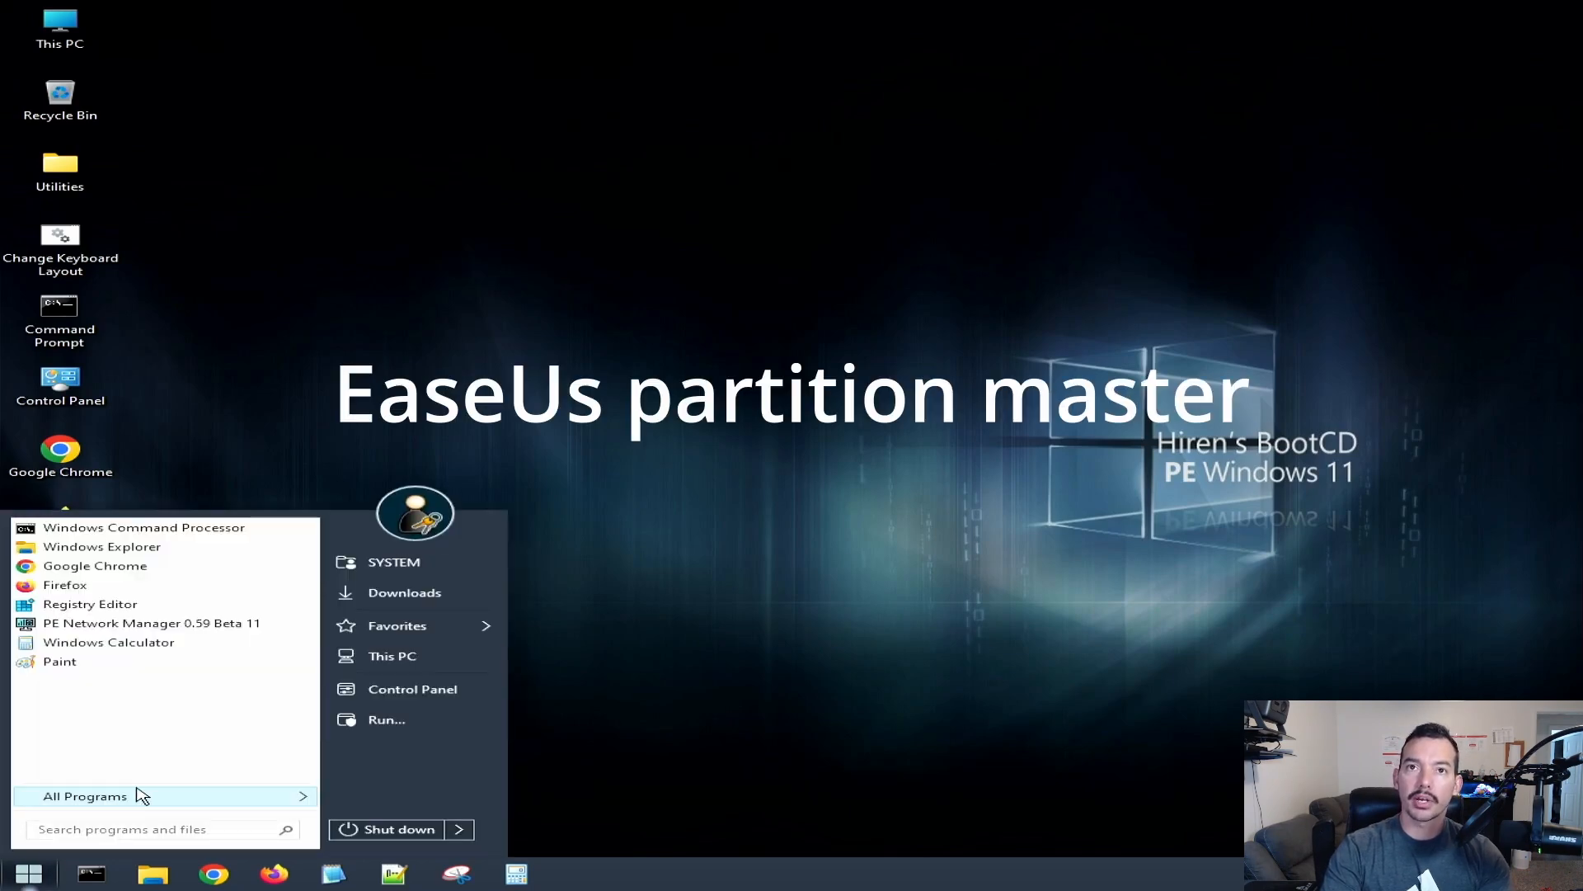
left_click(138, 796)
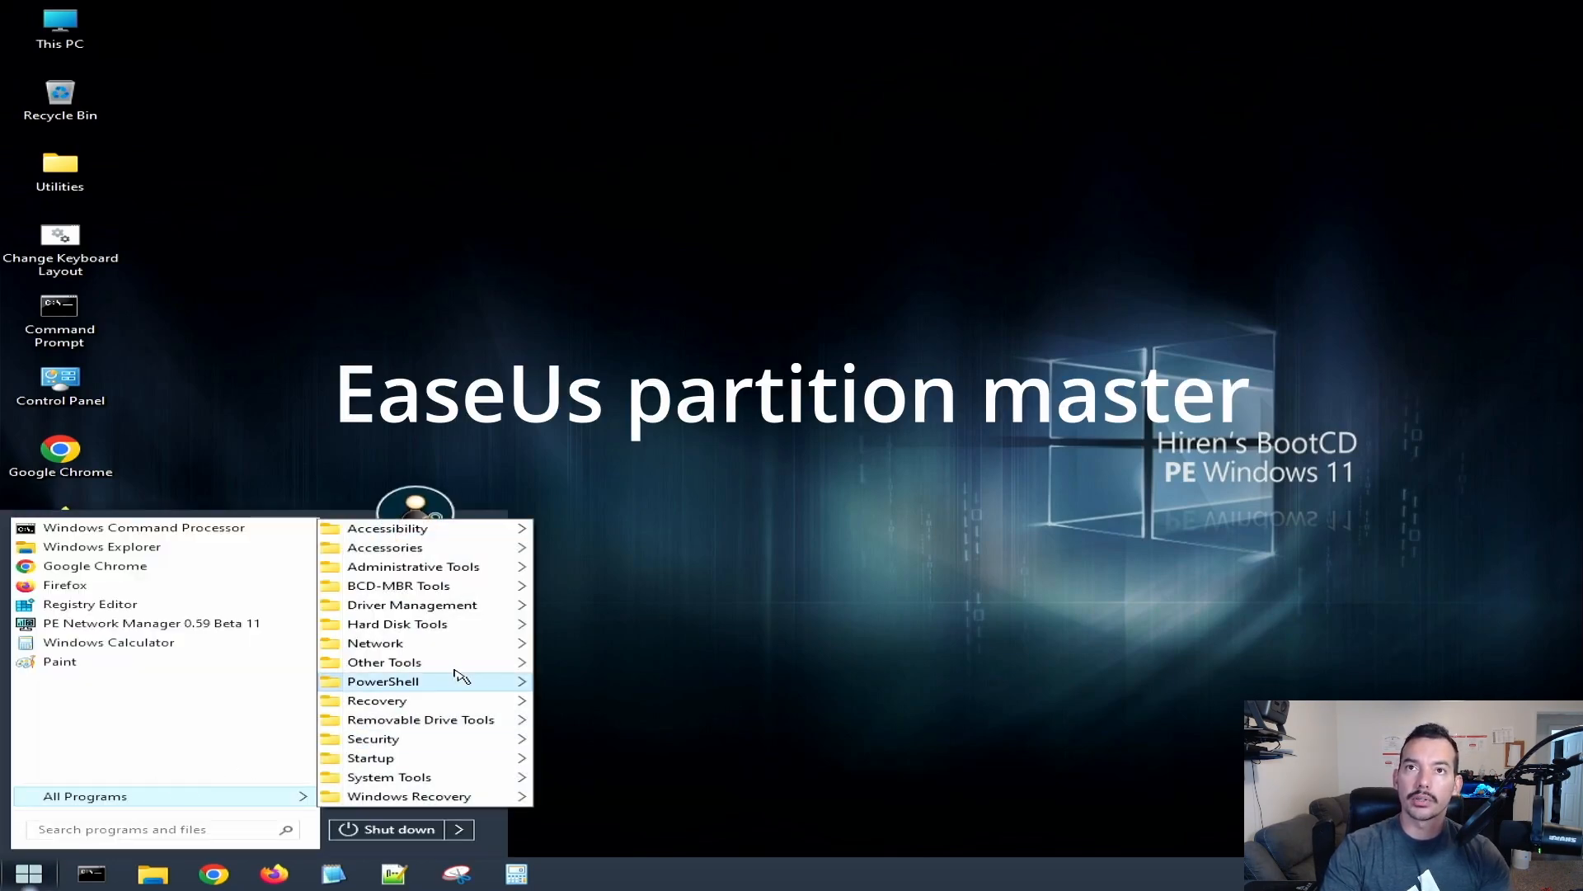
mouse_move(476, 626)
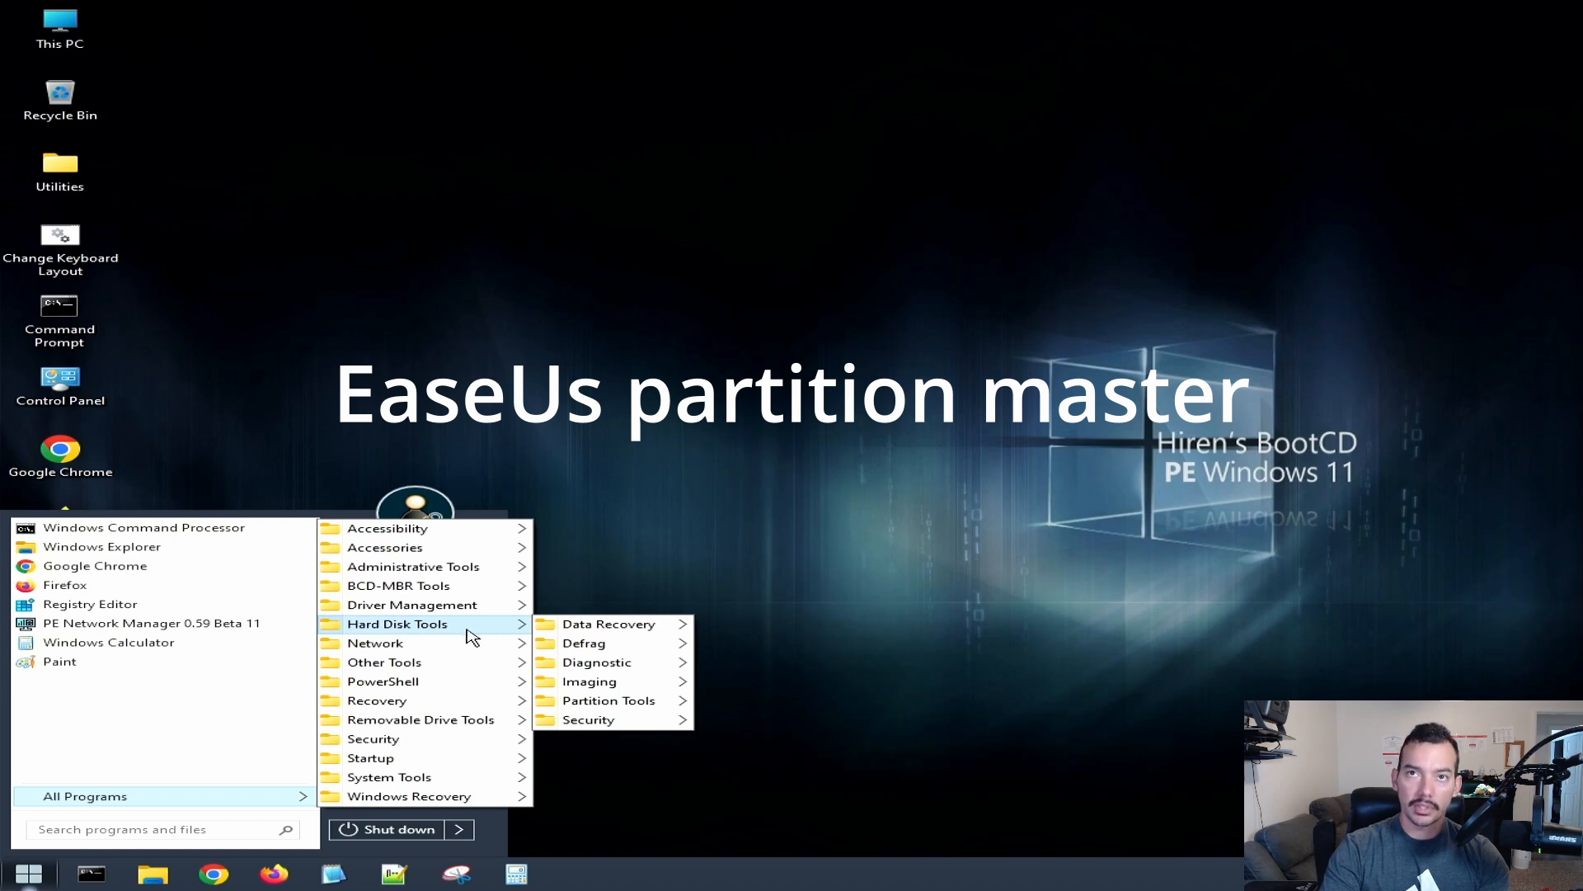
mouse_move(636, 703)
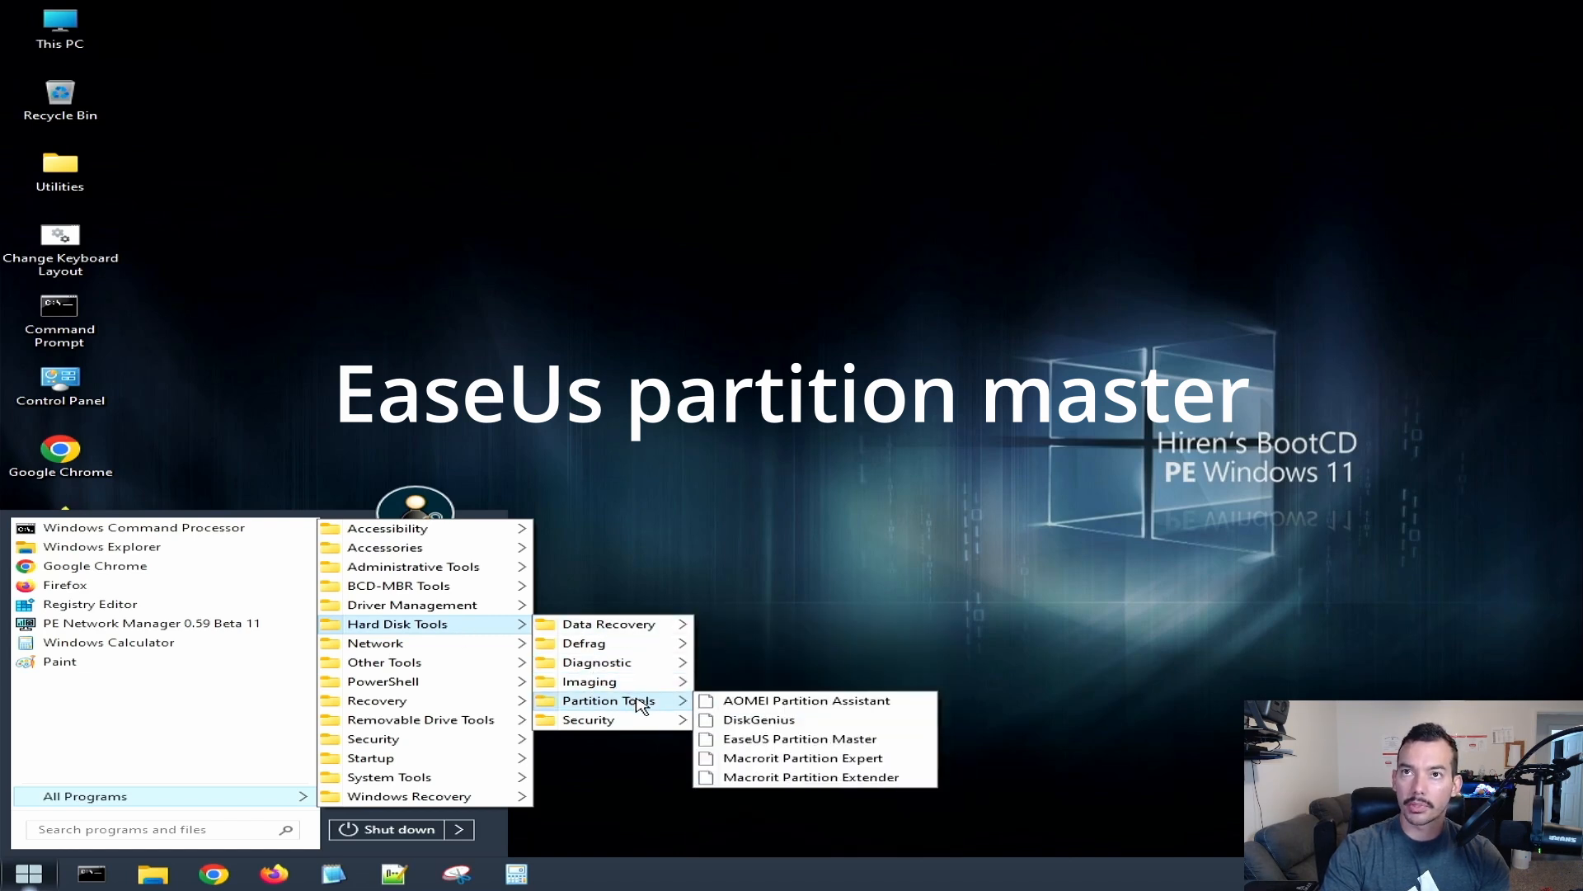
left_click(820, 739)
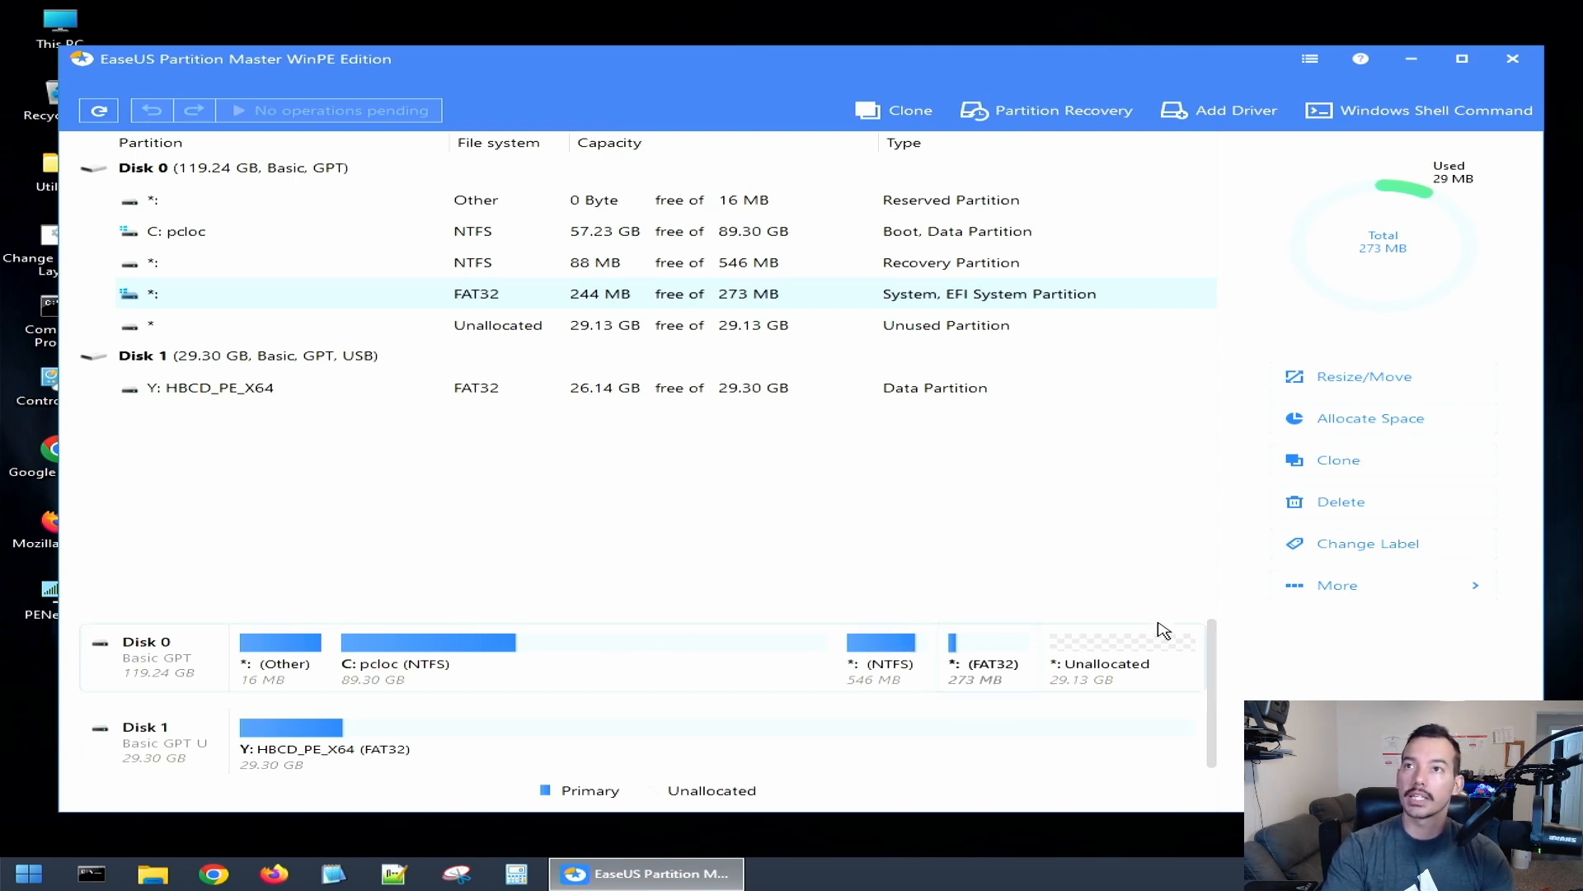
- Extend the C: pcloc partition on Disk 0 to 118.42 GB, taking in all the unallocated space
left_click(1117, 643)
left_click(608, 662)
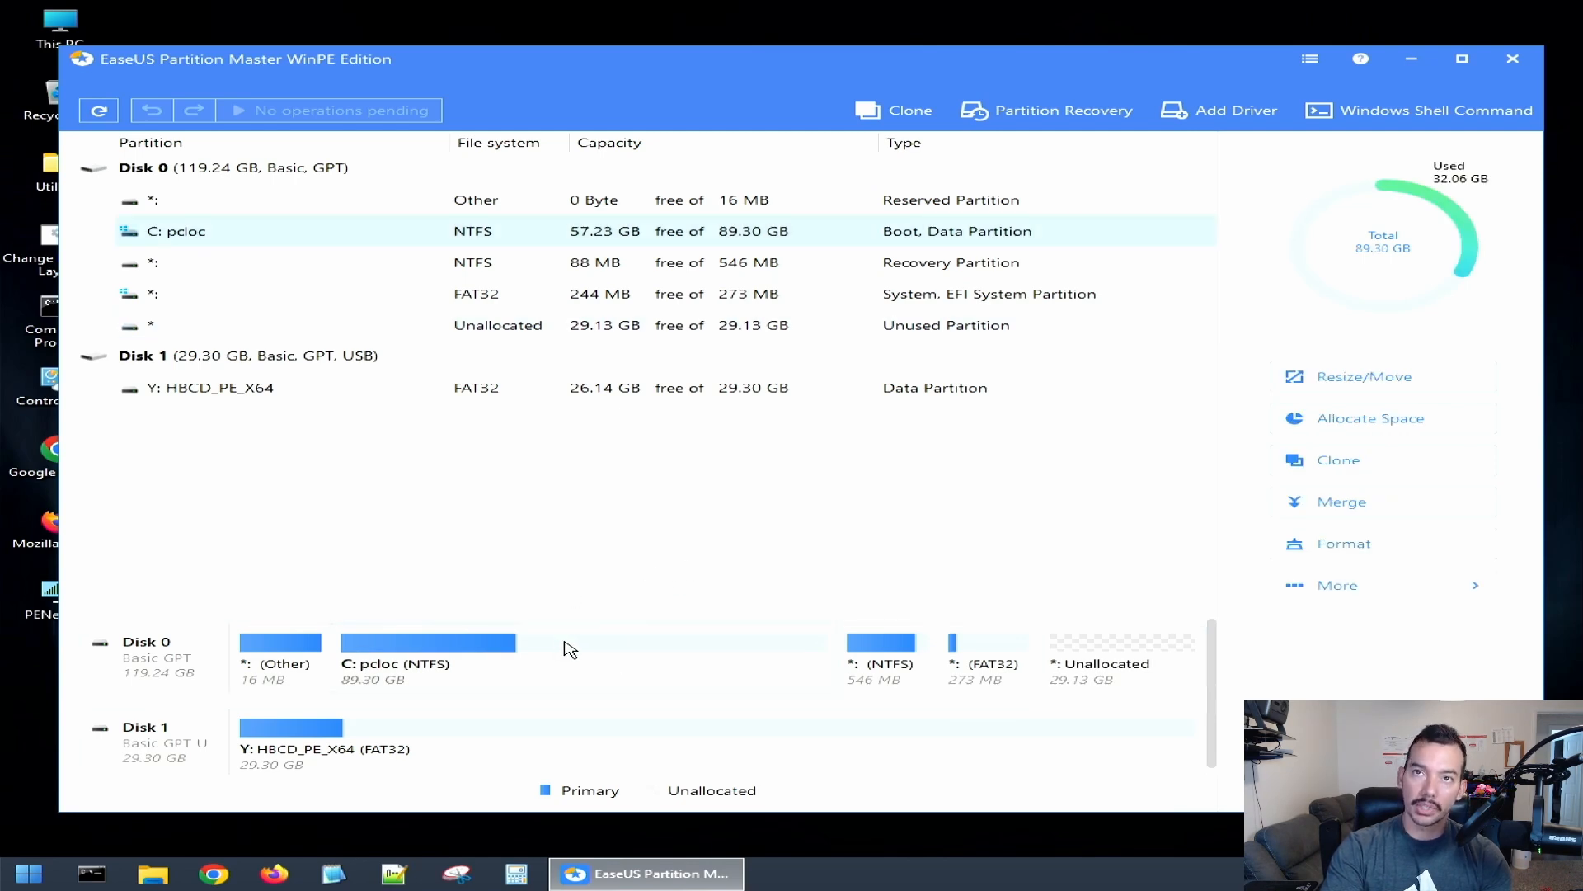
left_click(1362, 378)
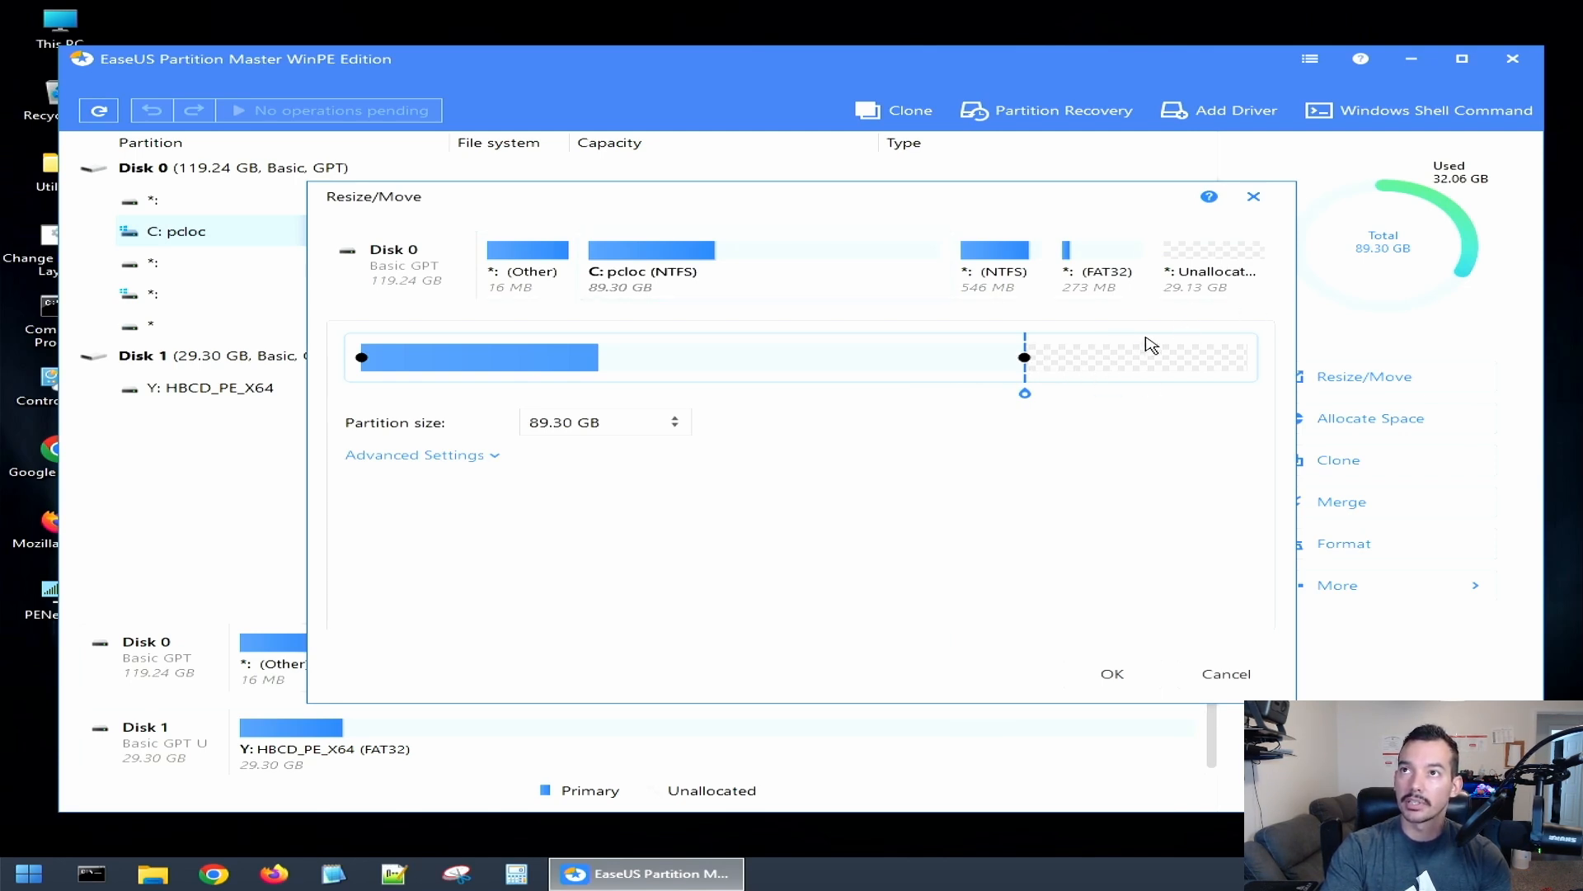
left_click_drag(1025, 357, 1241, 357)
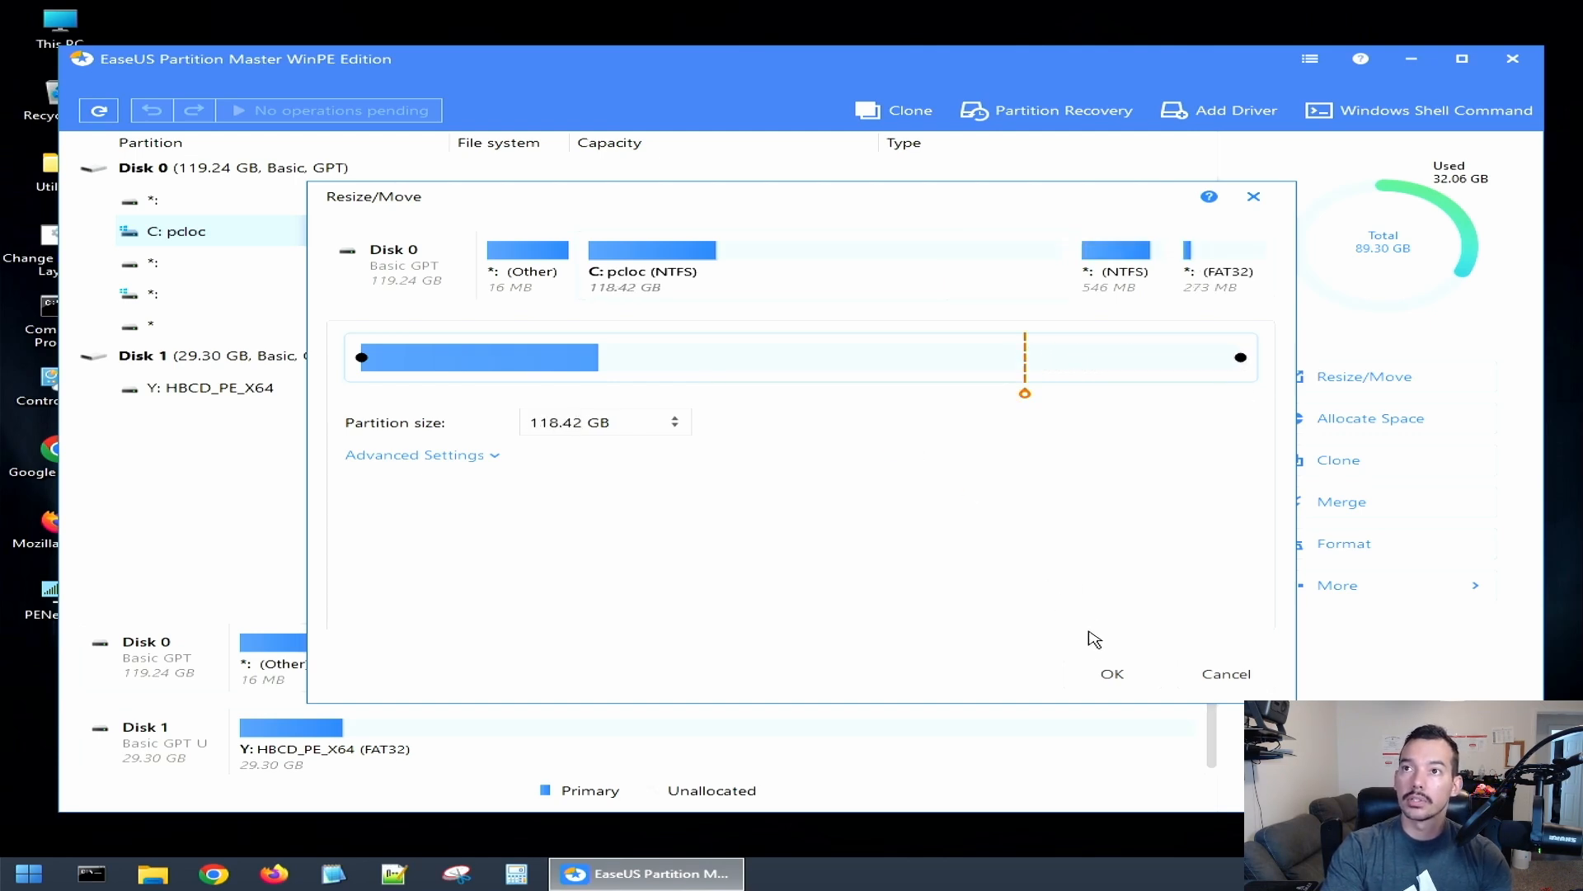
left_click(1109, 674)
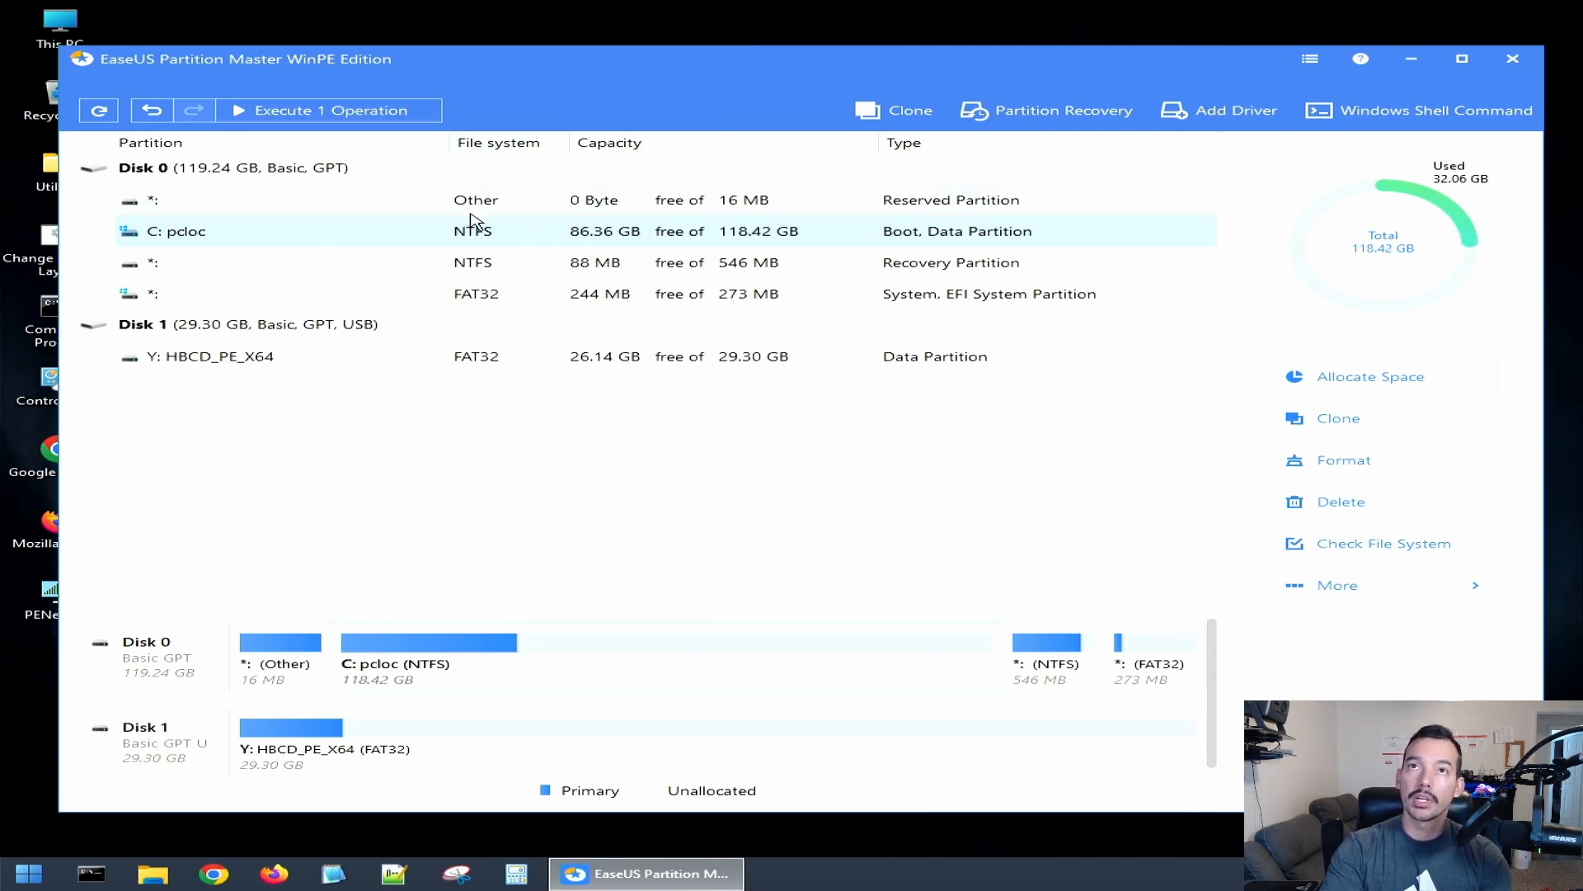
- Execute and apply the pending resize operation on Disk 0, finish it, and close the partition program
left_click(368, 112)
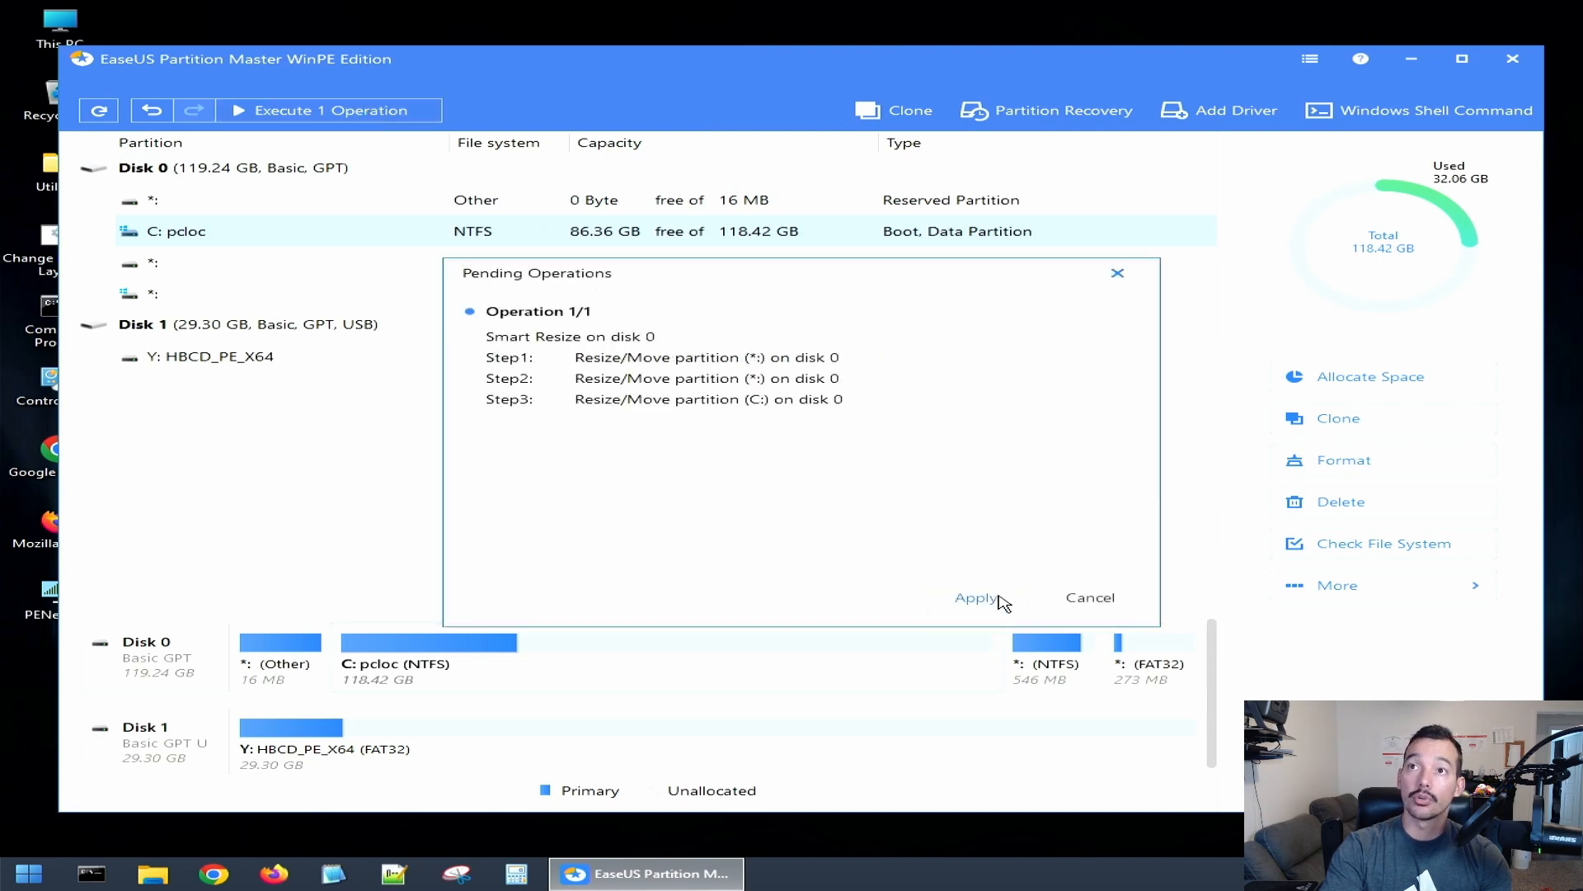
left_click(998, 600)
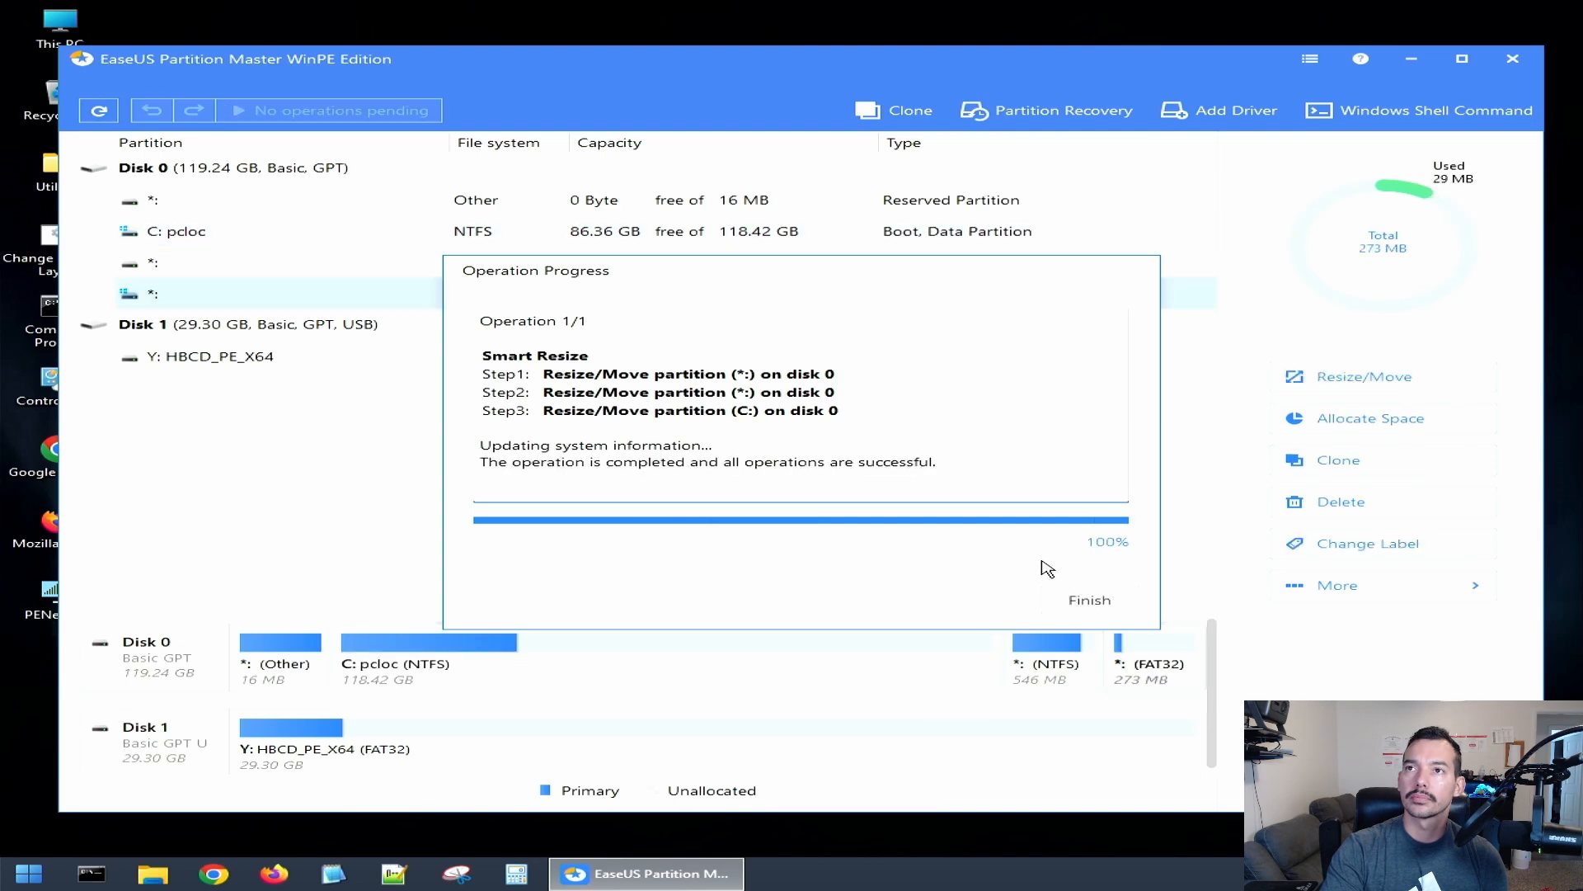
left_click(1078, 601)
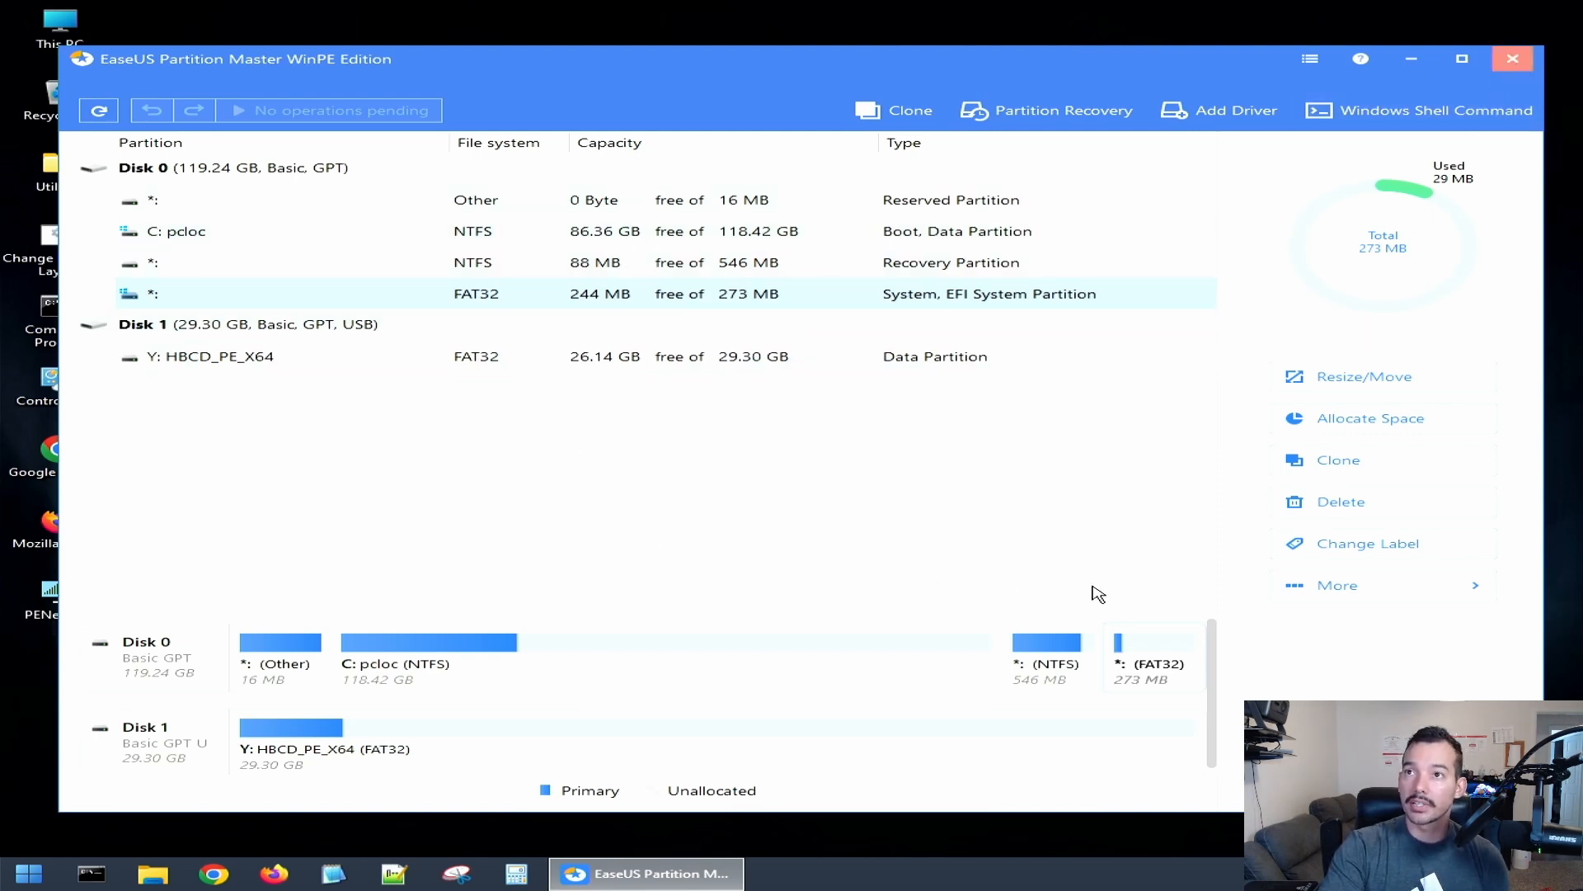
left_click(670, 668)
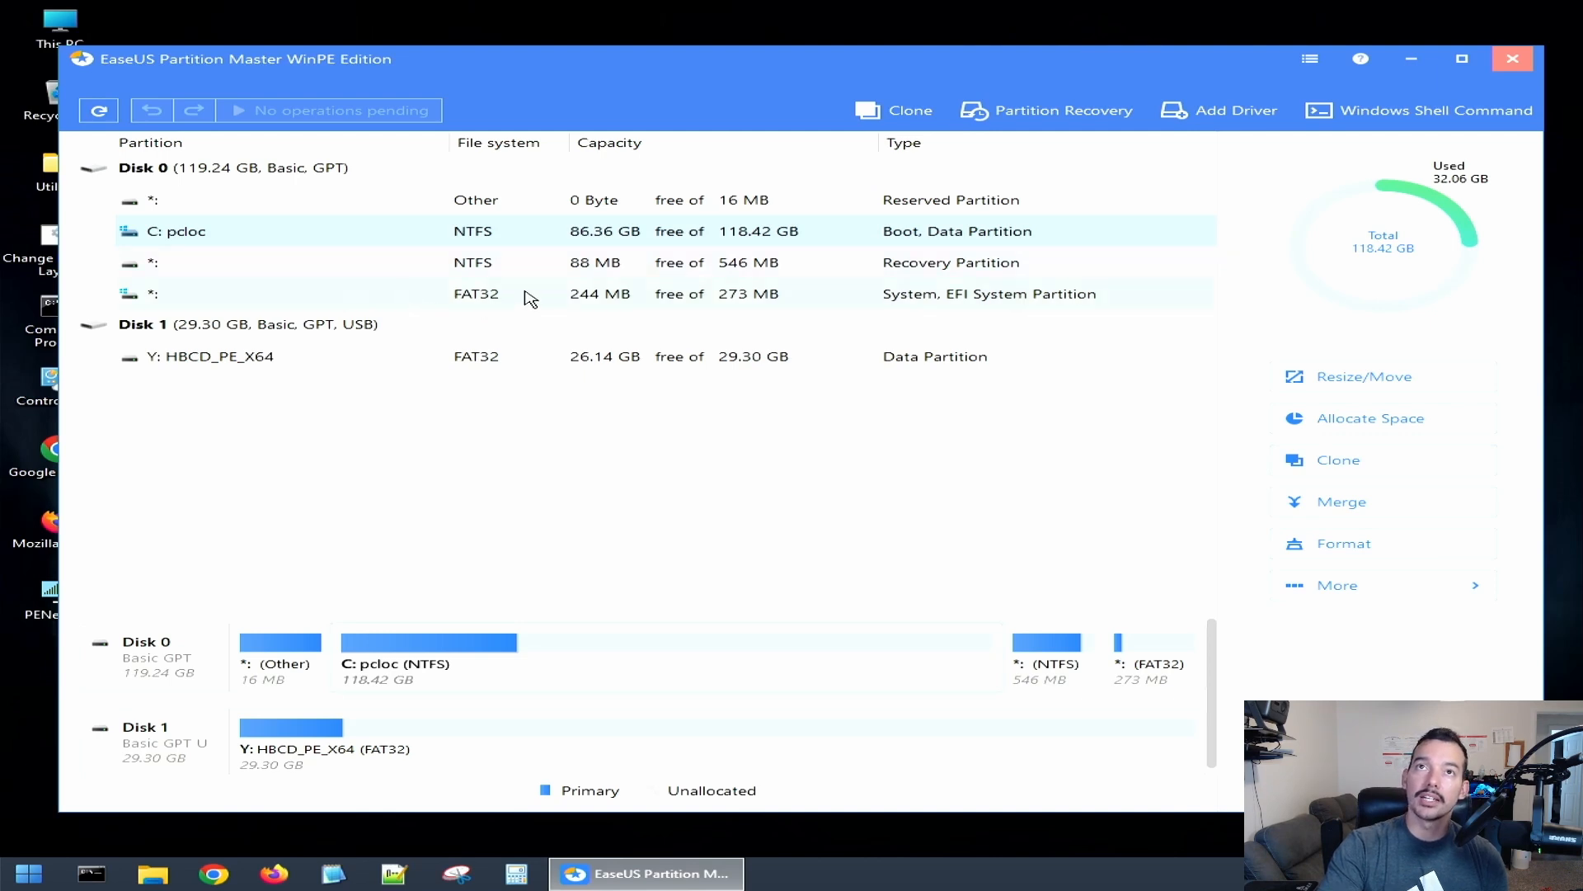
left_click(1512, 65)
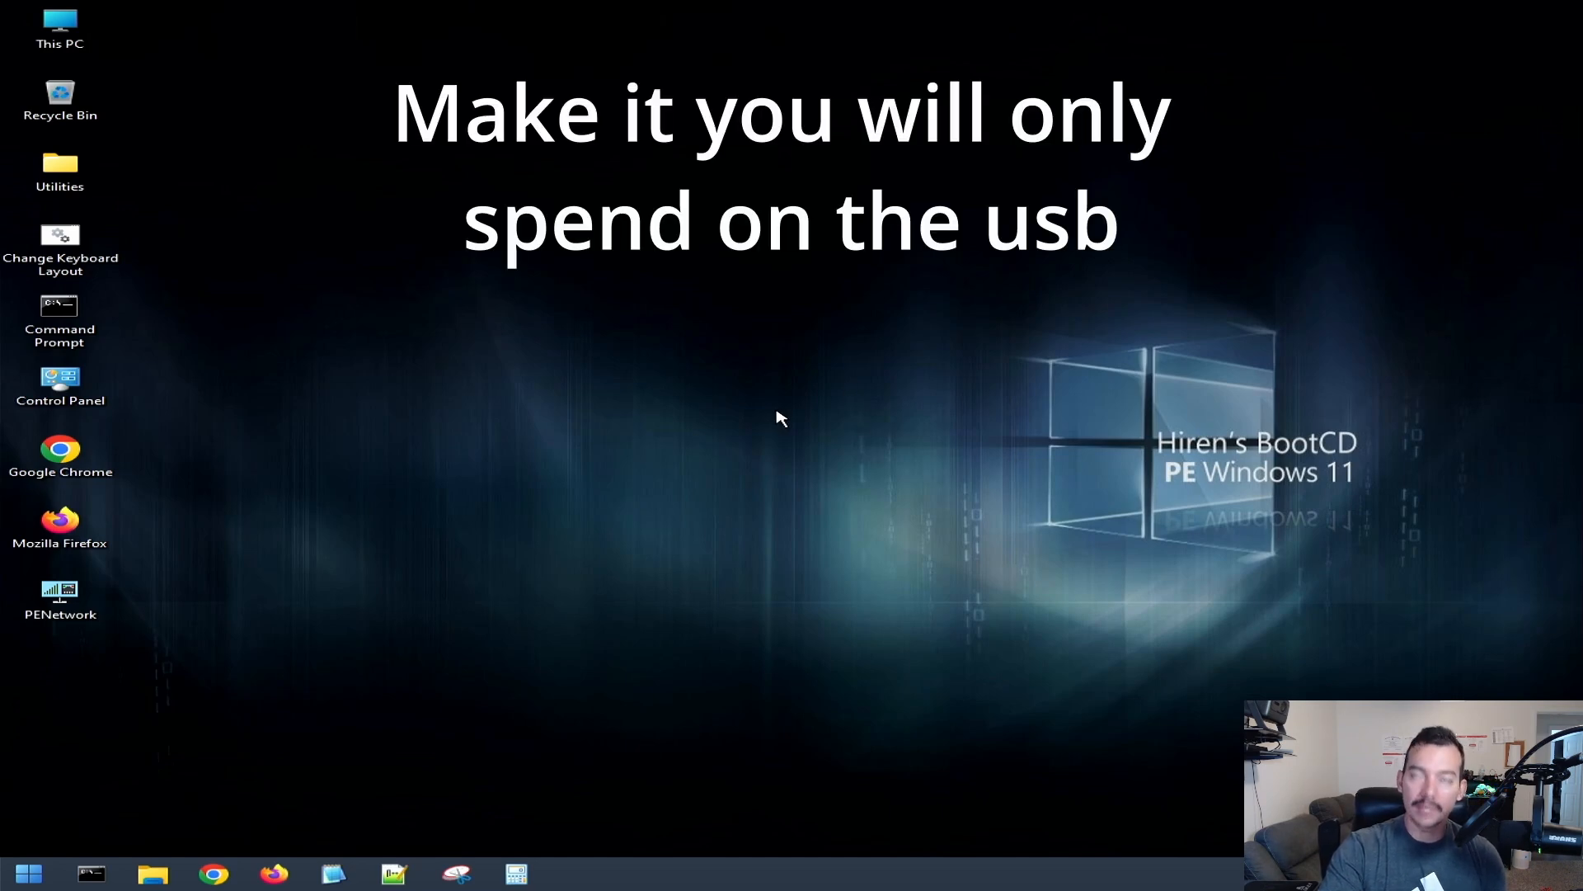
- Shut down the Hiren's BootCD PE session
left_click(31, 880)
mouse_move(312, 790)
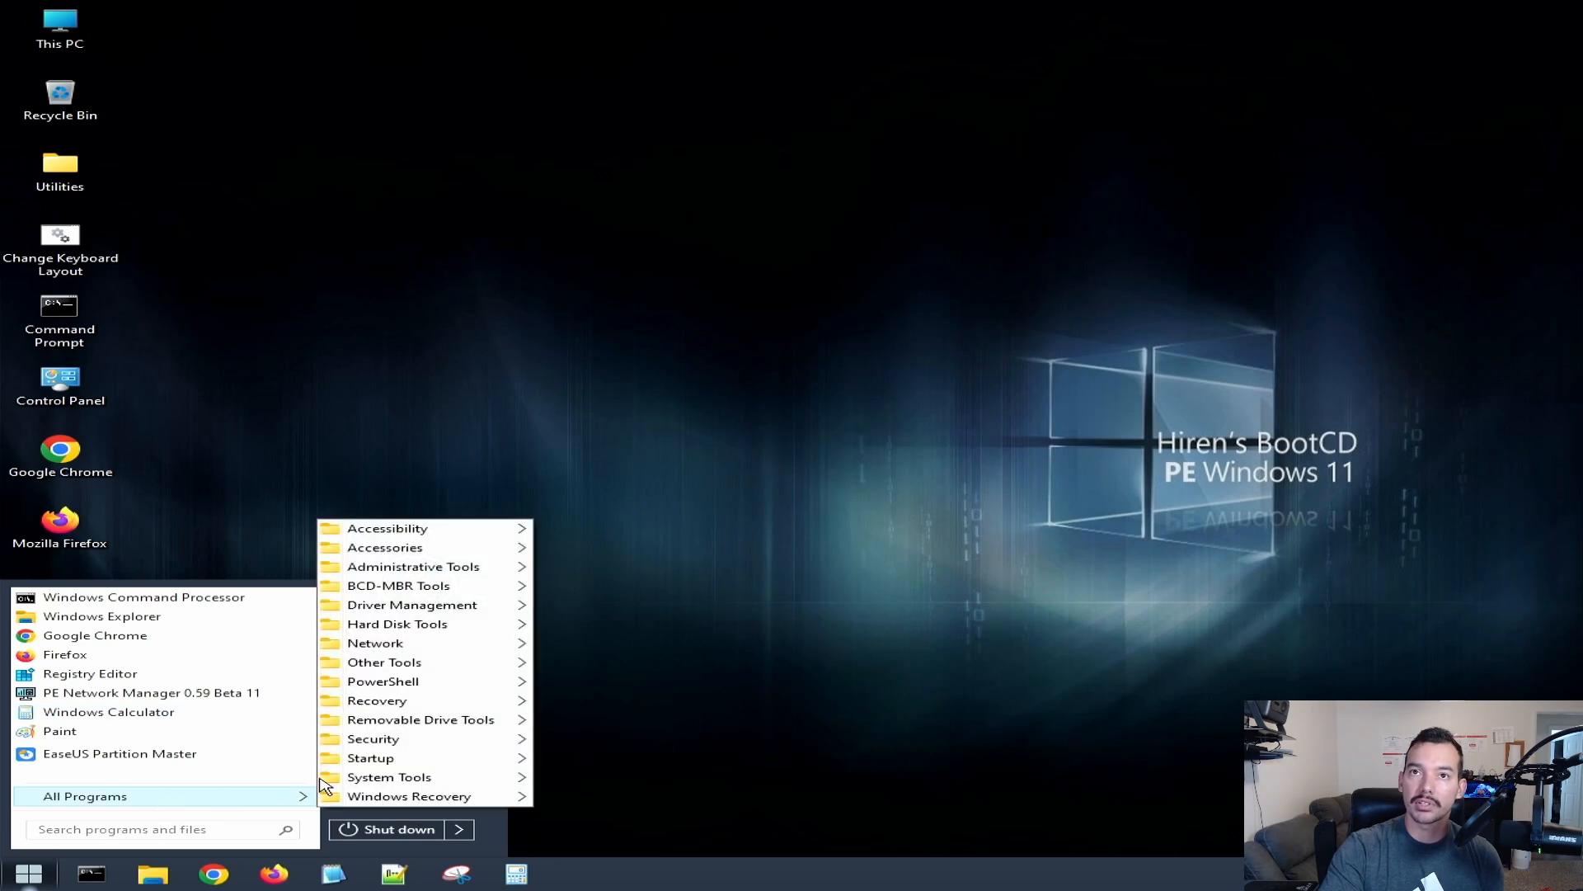
mouse_move(441, 594)
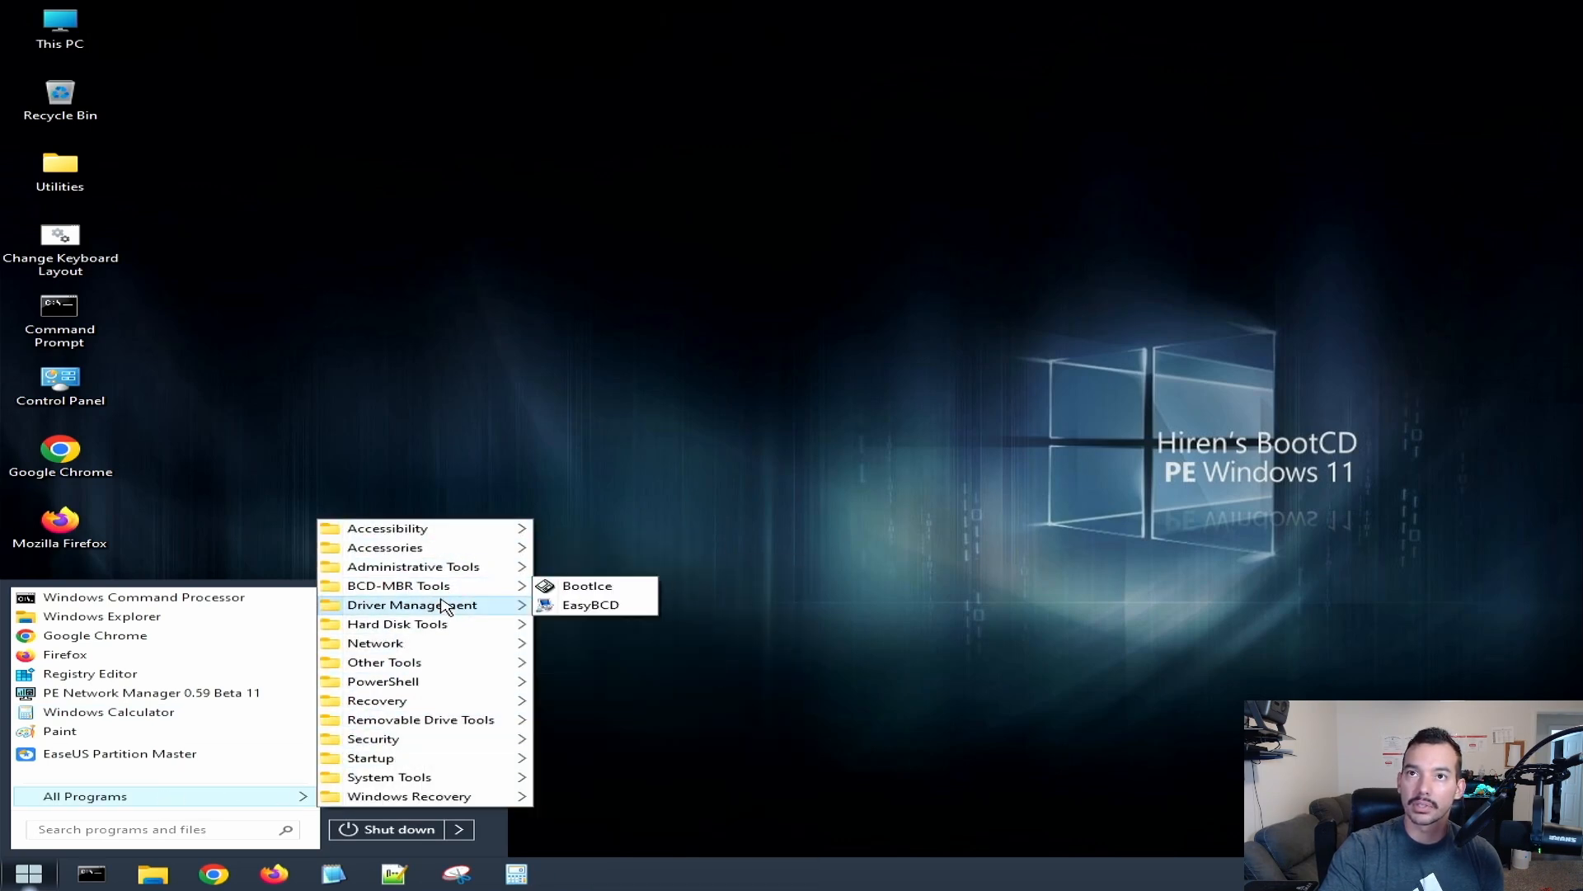
mouse_move(442, 689)
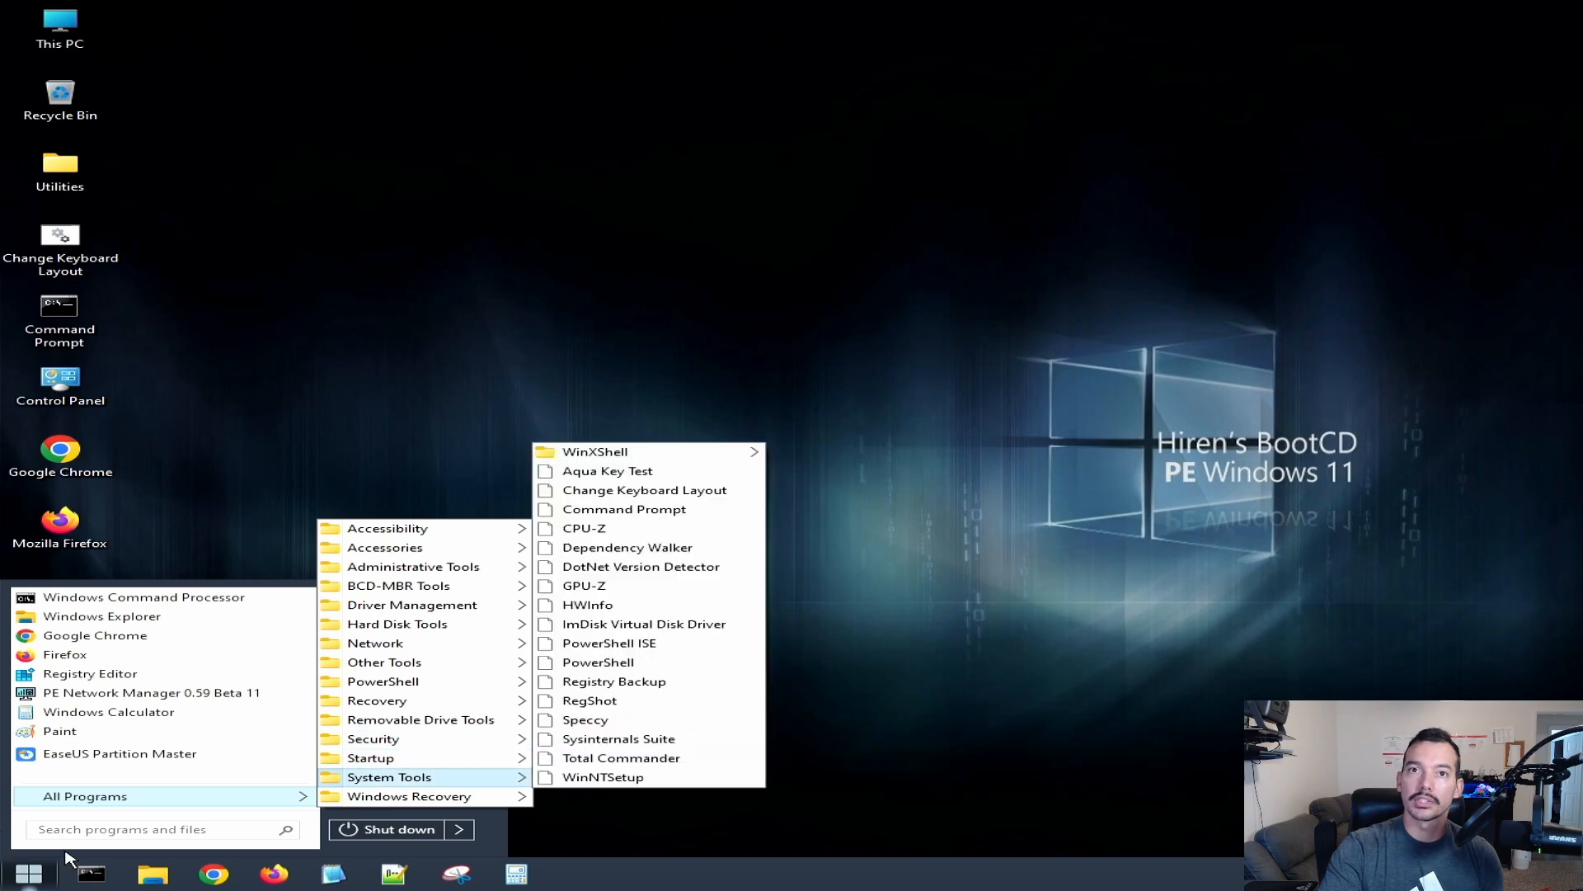
left_click(397, 828)
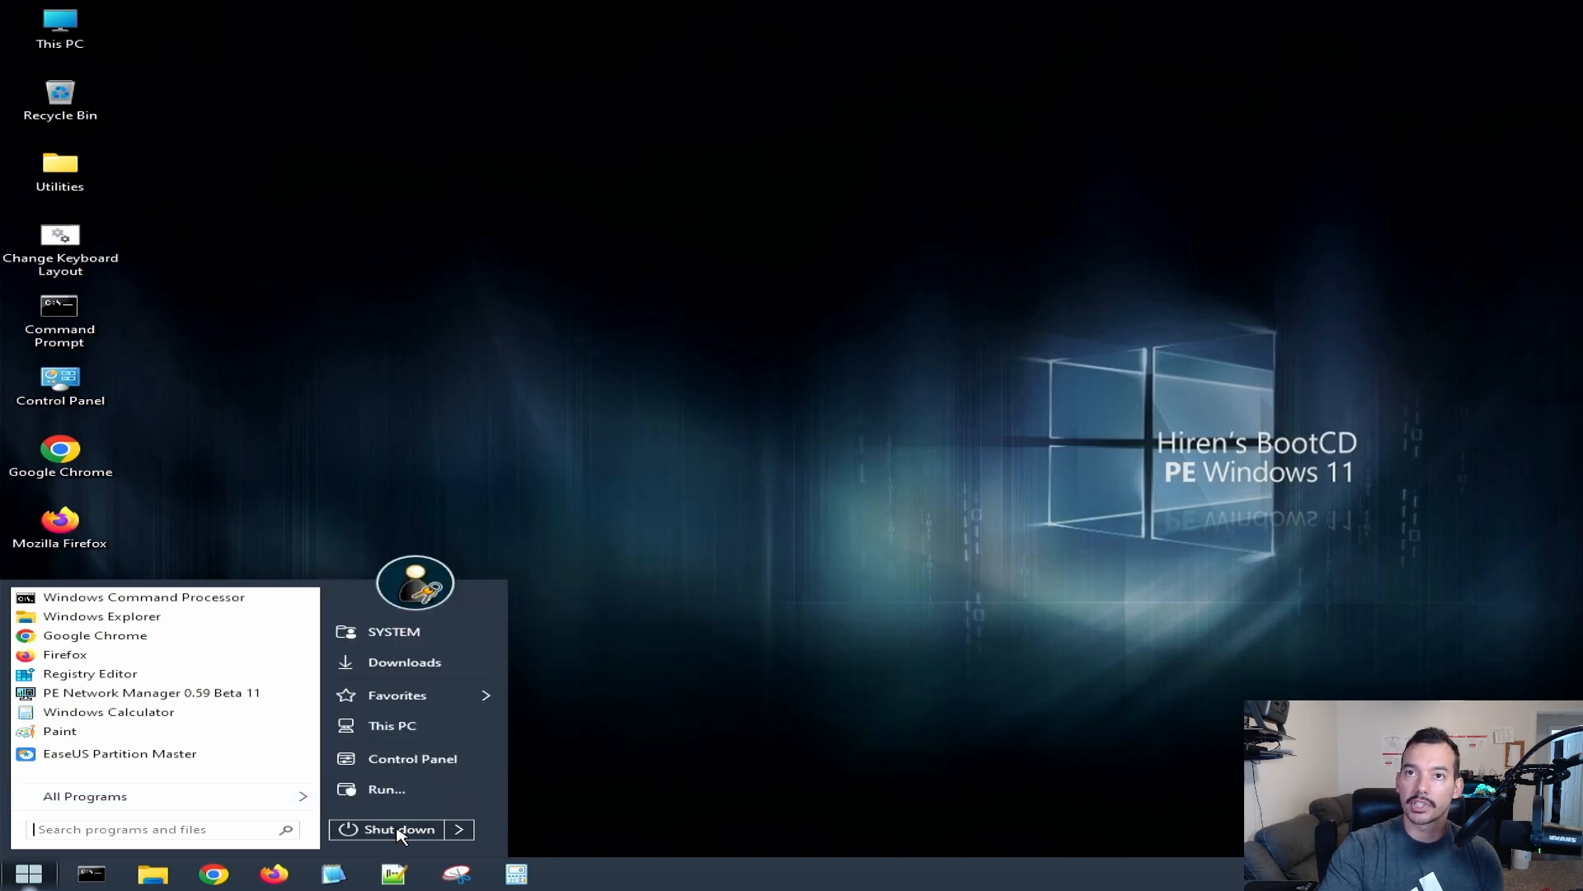
left_click(397, 829)
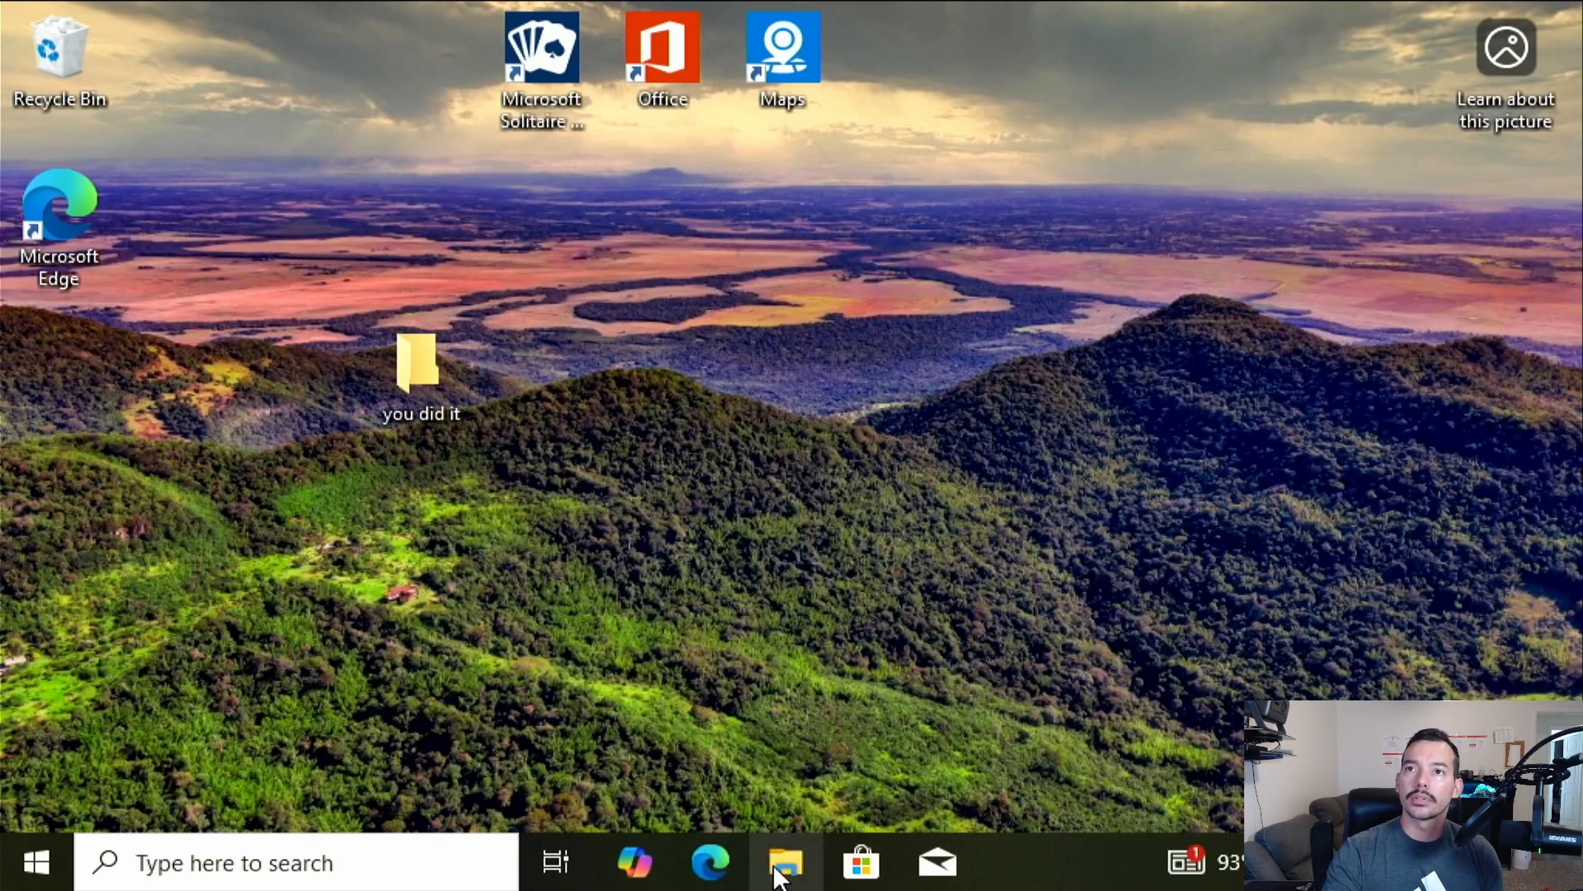
- In the installed Windows, search for "disk", open the hard disk partitions tool, and select the pcloc (C:) volume on Disk 0 to check its size
left_click(449, 876)
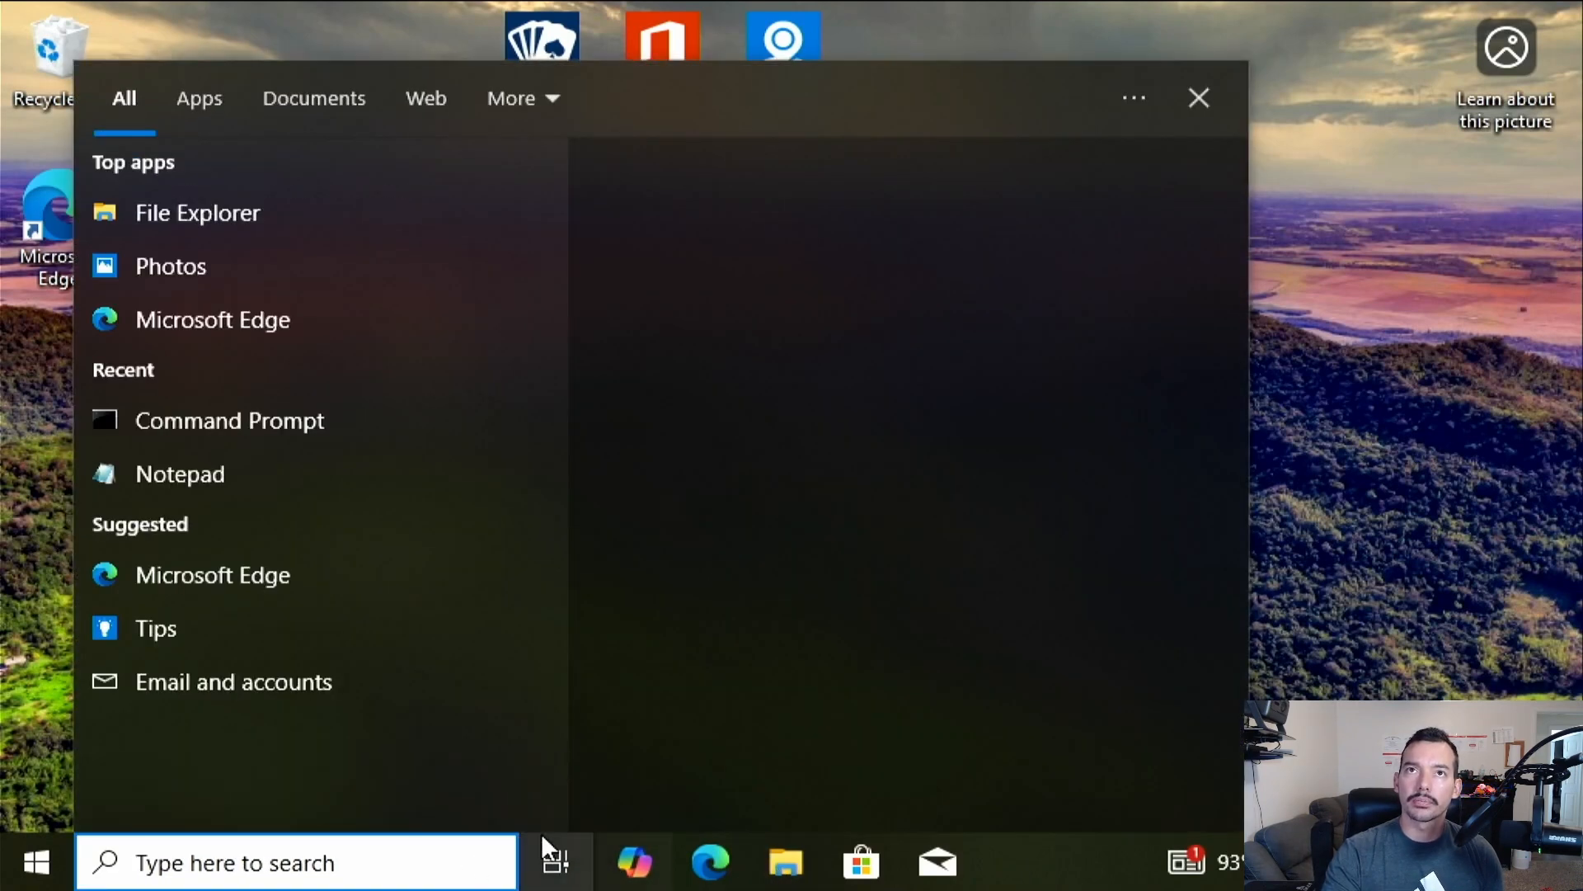
type("disj")
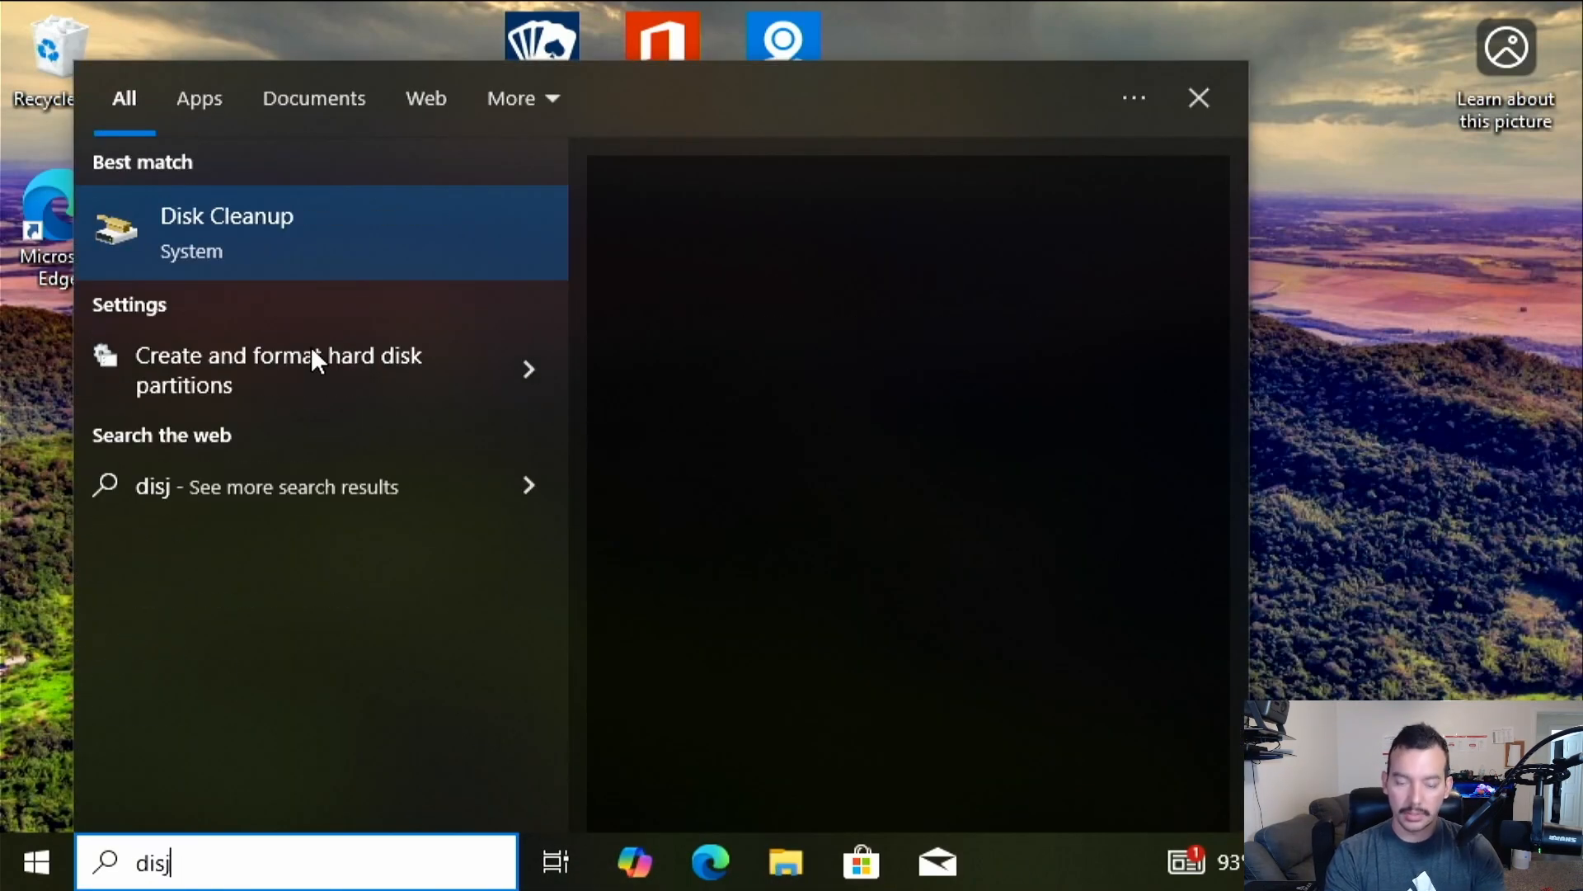
key("BackSpace")
type("k")
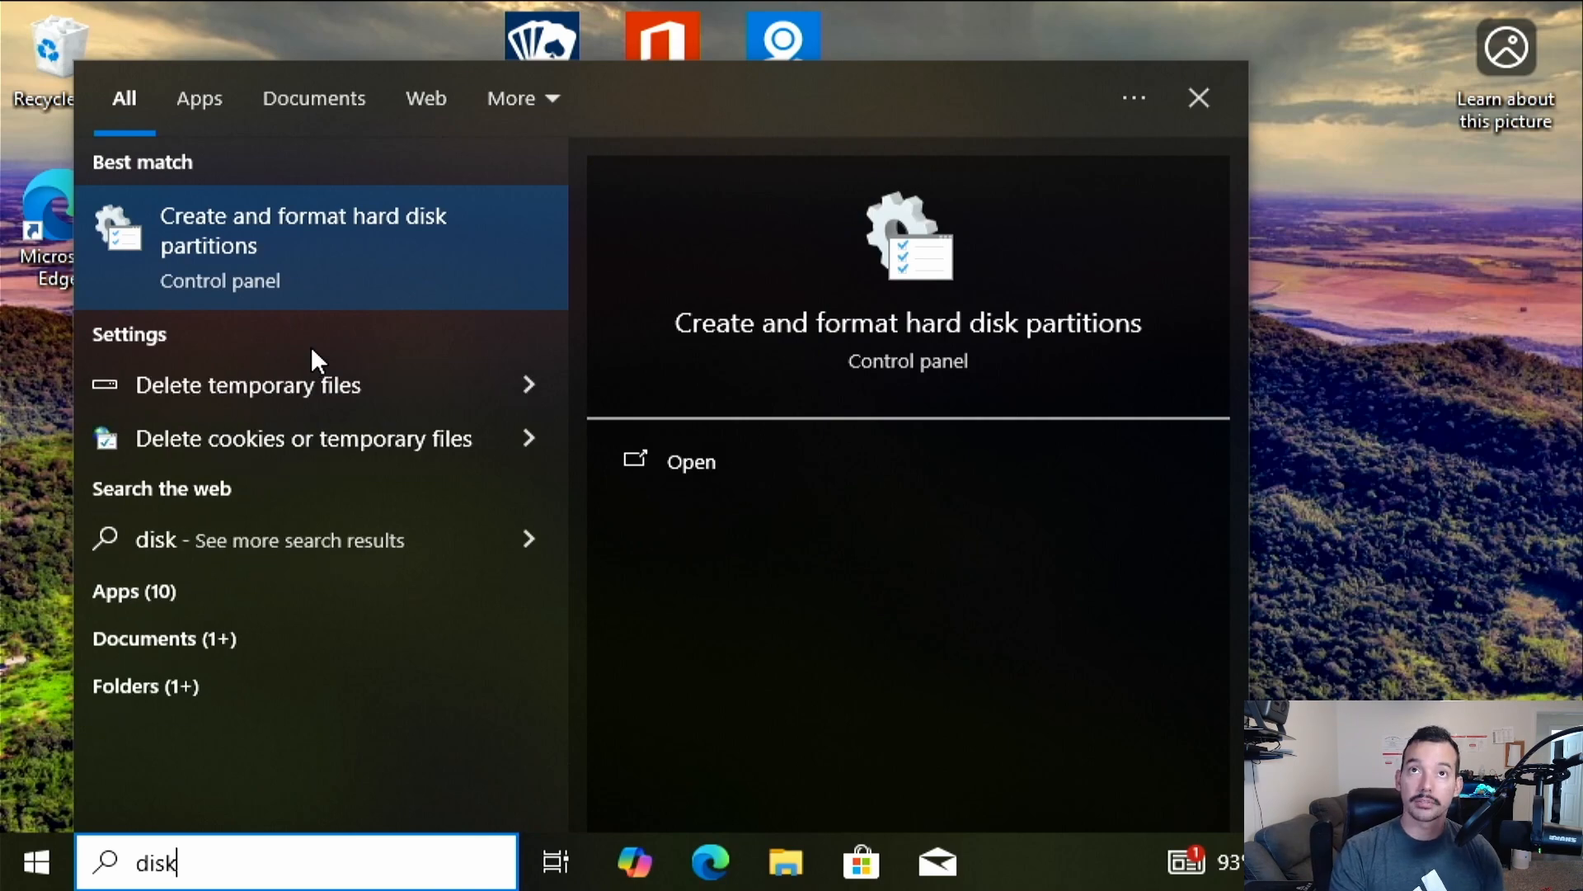
key("Return")
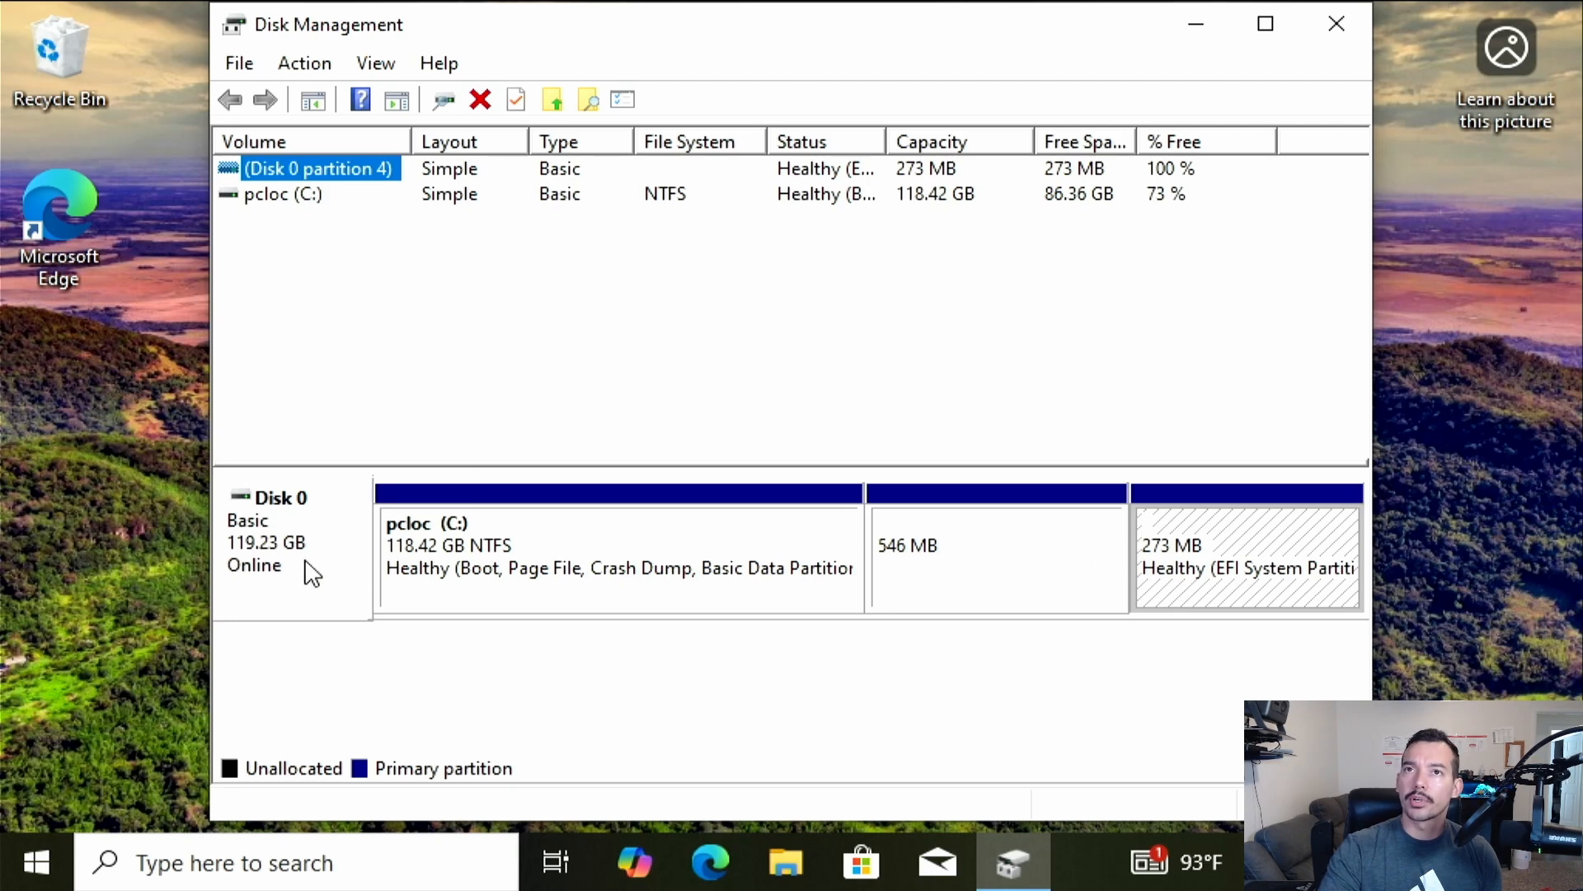
left_click(429, 582)
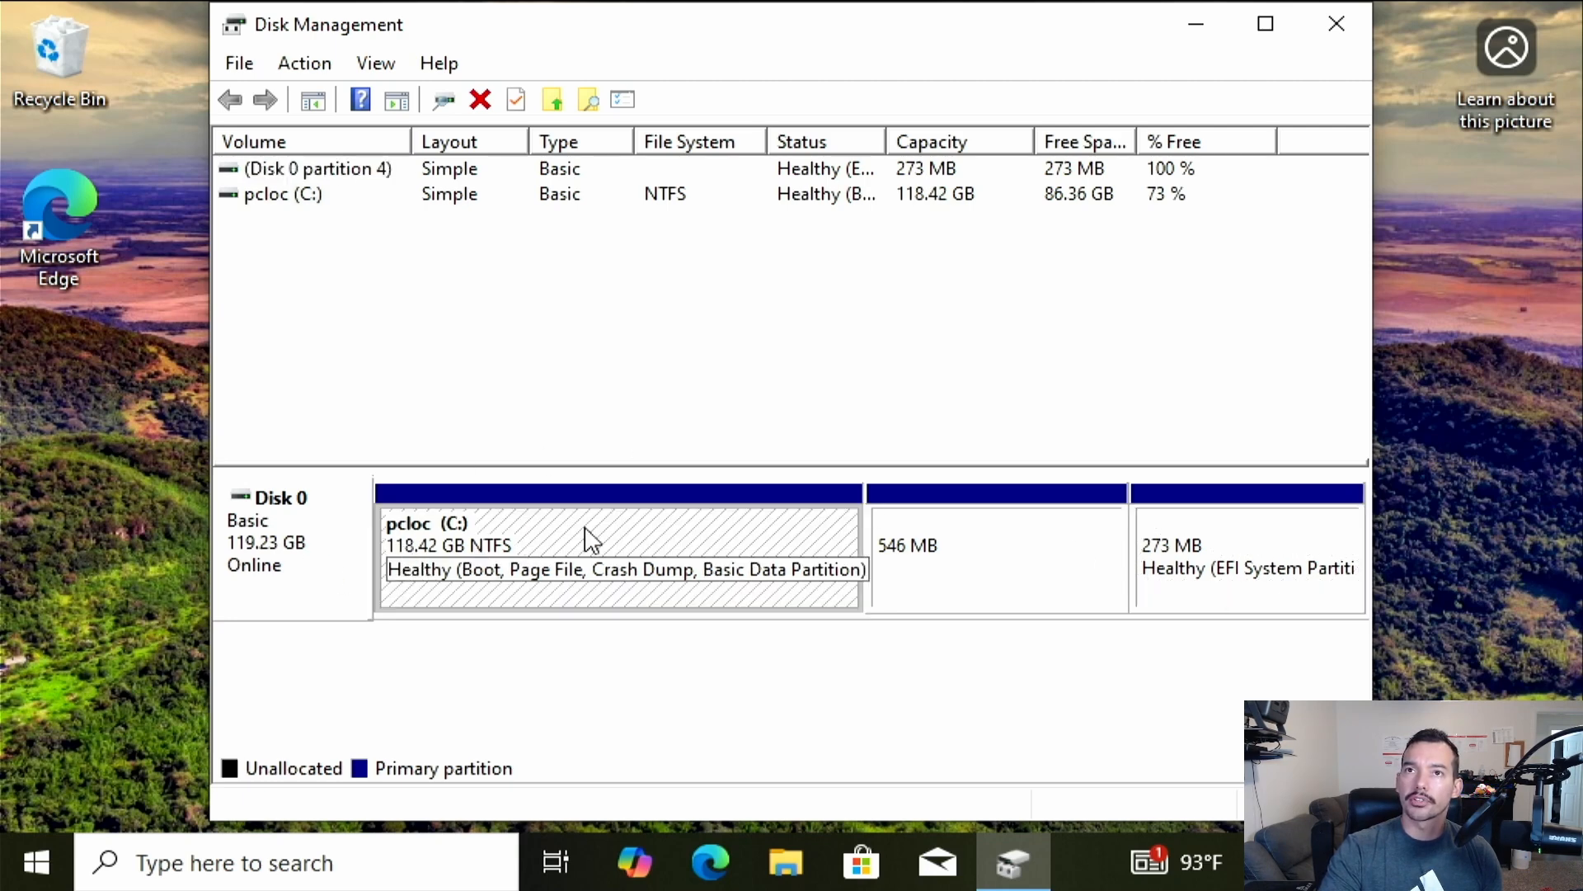